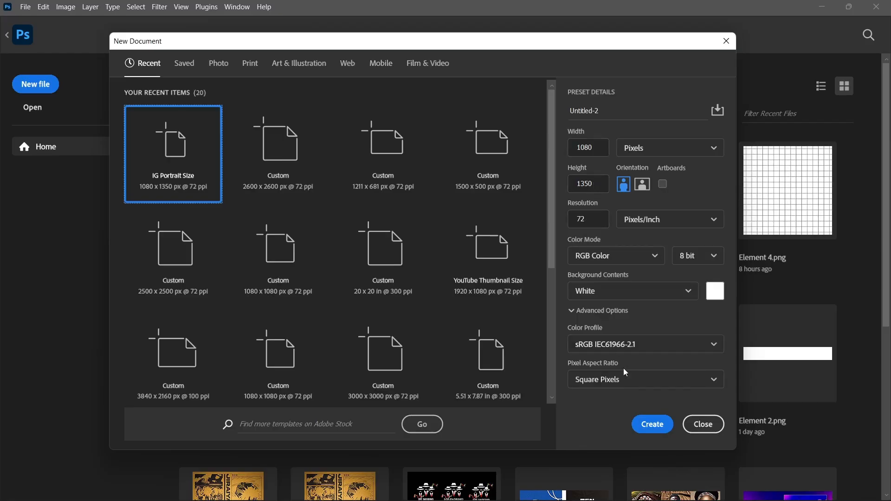
# Step: Create a 1080 x 1350 px RGB document at 72 ppi with a white background and show its margin guides
pyautogui.click(643, 429)
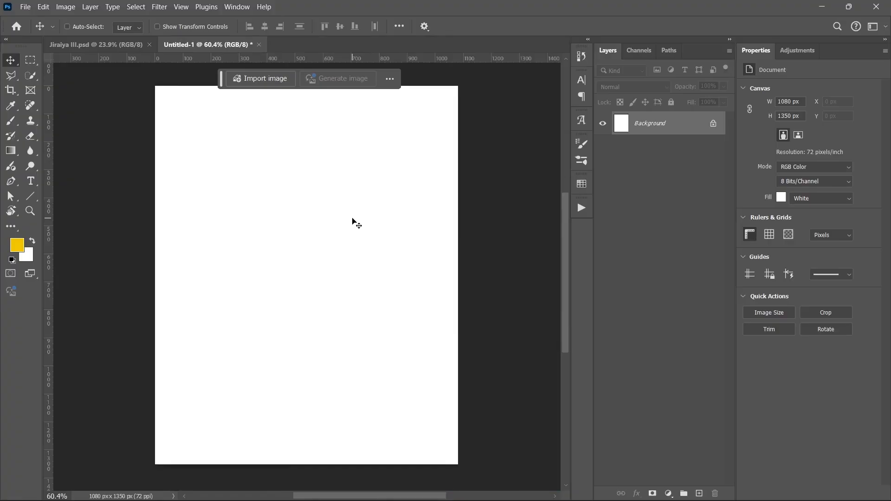
pyautogui.hotkey('ctrl', 'h')
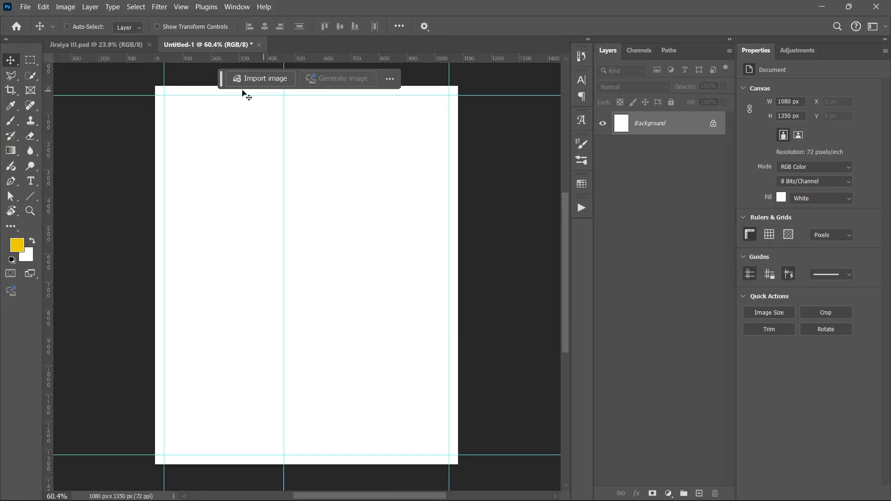
pyautogui.scroll(2, 302, 200)
pyautogui.scroll(-2, 303, 202)
pyautogui.scroll(-1, 303, 203)
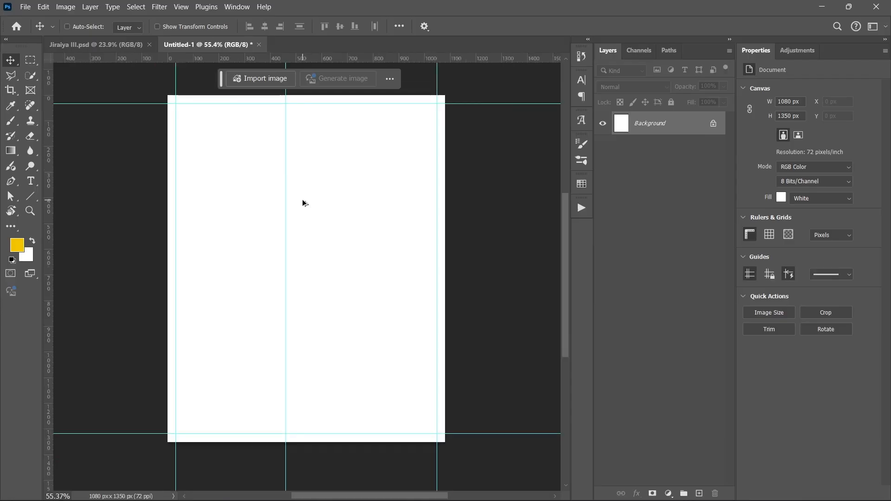
pyautogui.scroll(1, 304, 203)
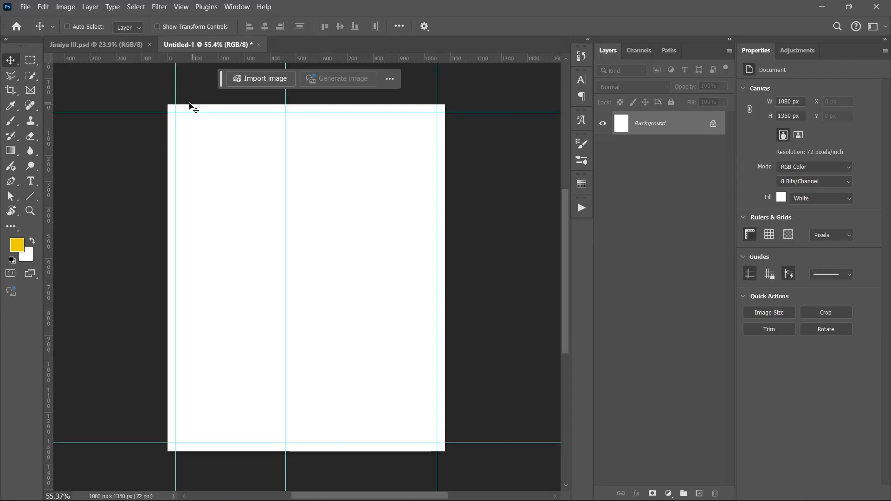
# Step: Check the upper horizontal guide's position in percent without changing it, and select the lower and right margin guides
pyautogui.click(258, 113)
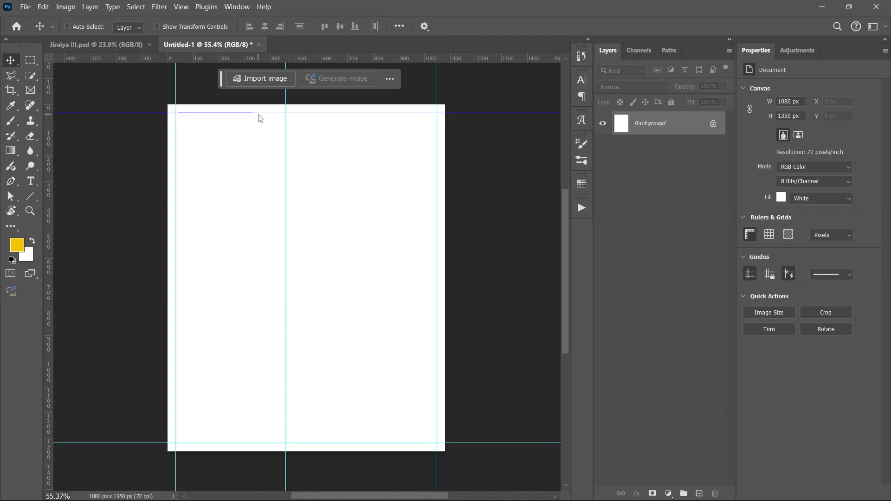
pyautogui.rightClick(259, 118)
pyautogui.click(289, 121)
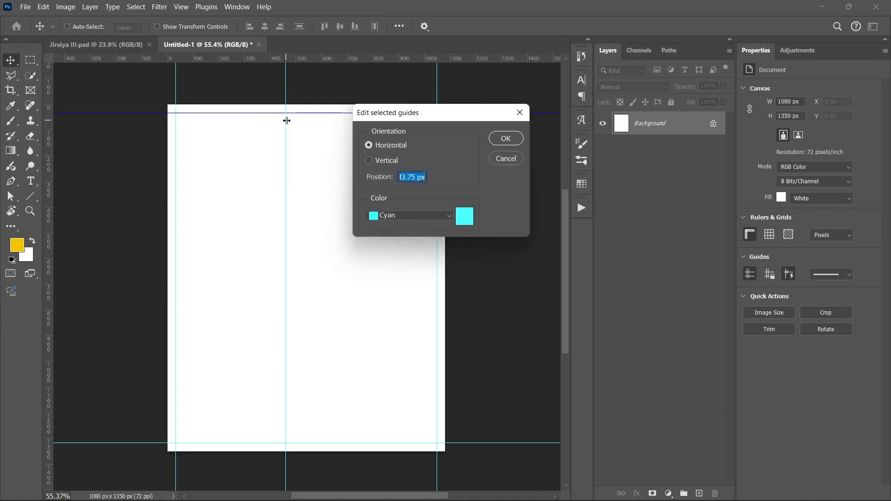
pyautogui.rightClick(419, 175)
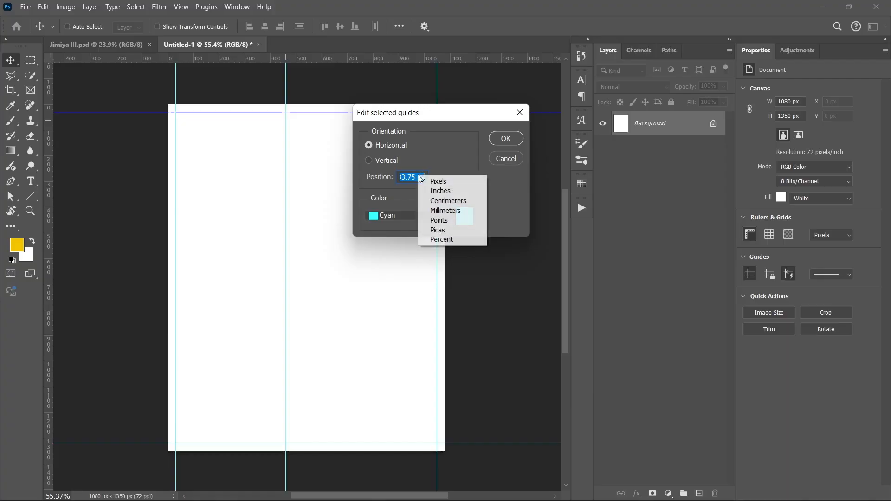
pyautogui.click(436, 239)
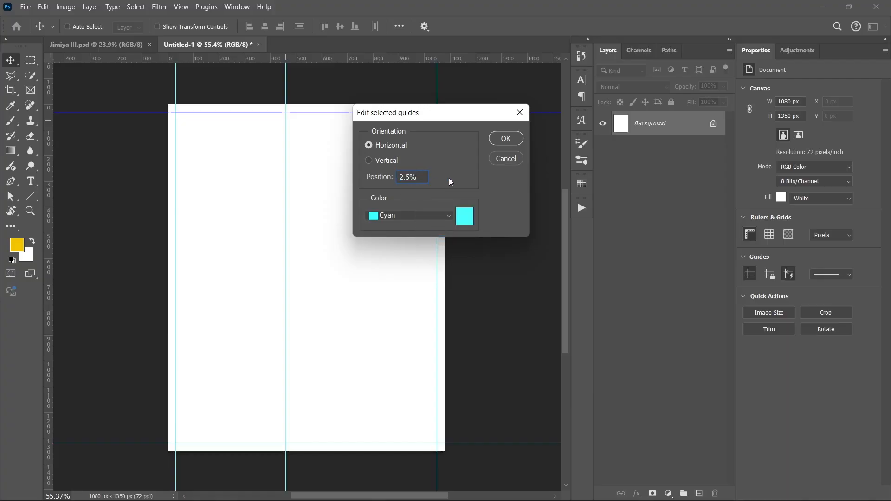
pyautogui.click(505, 163)
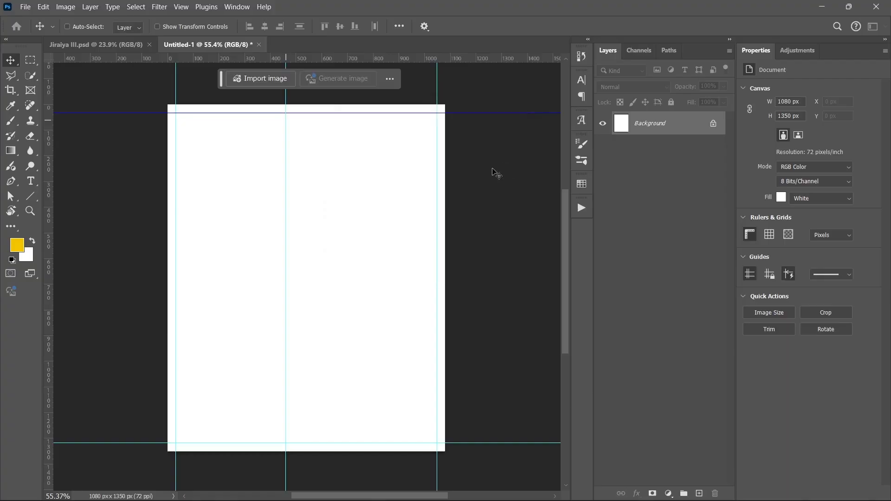
pyautogui.click(375, 443)
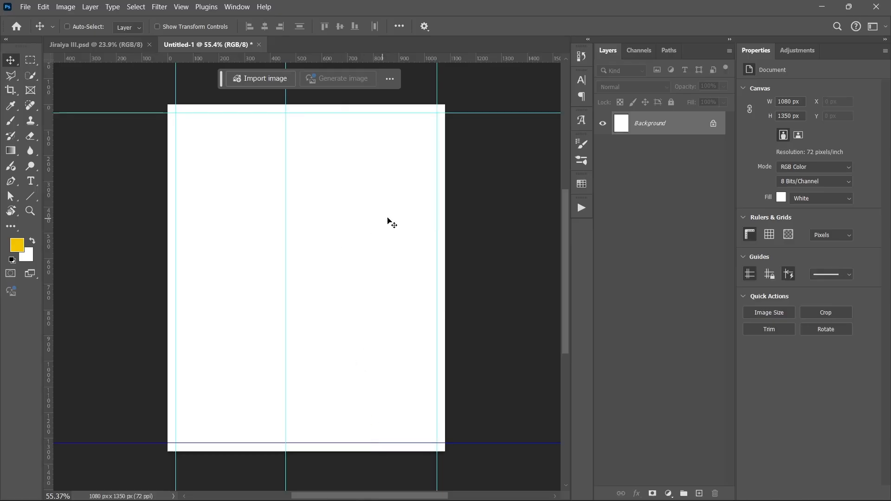
pyautogui.click(439, 200)
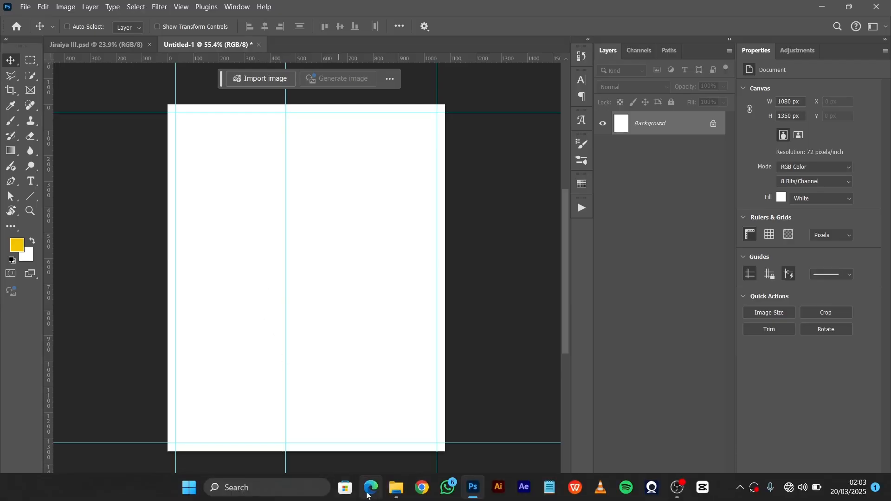
# Step: Place image 2ee34d5a897e14533e5a456591418c94 from the Jiraiya Assets folder, scaled to 61.63% between the upper and lower guides and aligned to the right guide
pyautogui.click(396, 487)
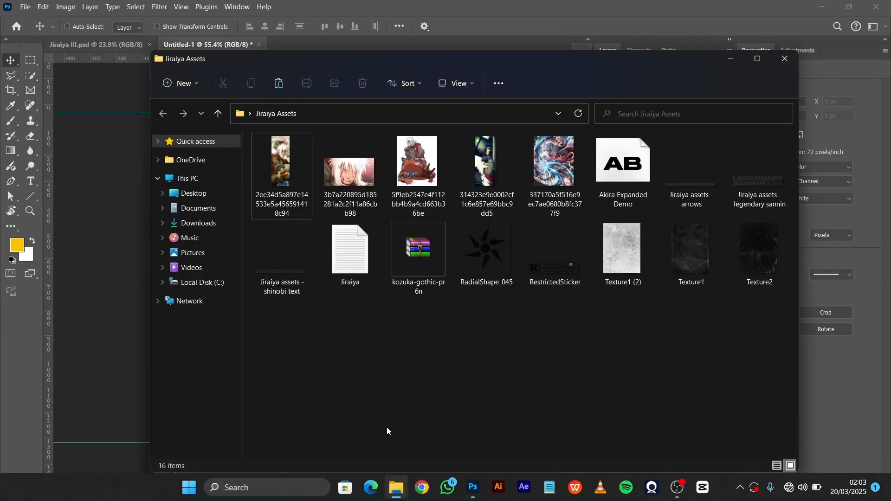
pyautogui.click(293, 203)
pyautogui.moveTo(133, 214); pyautogui.dragTo(111, 216)
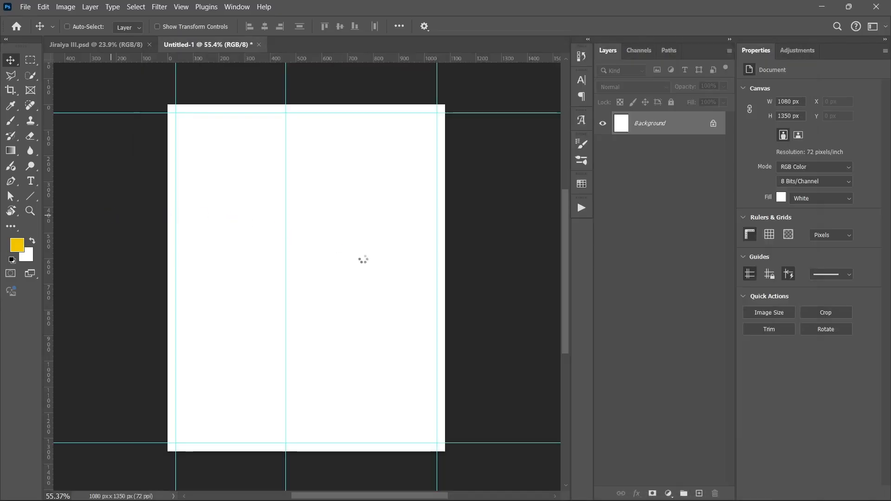
pyautogui.moveTo(307, 275); pyautogui.dragTo(378, 285)
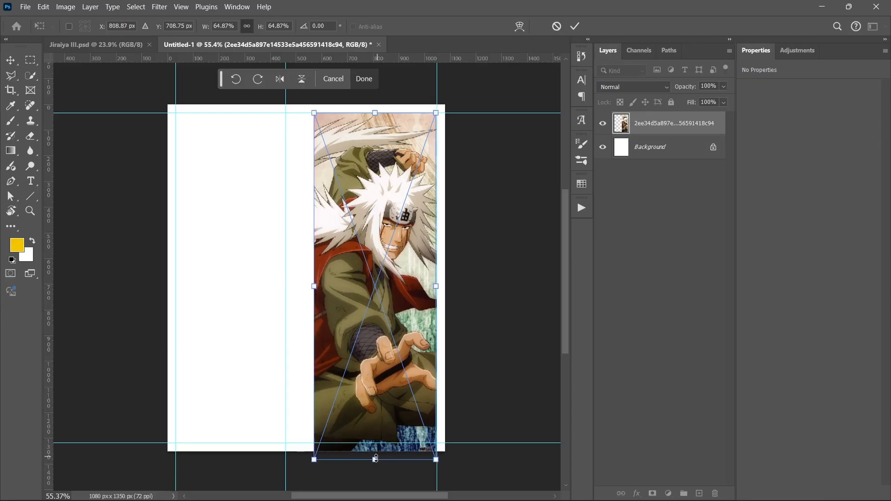
pyautogui.moveTo(375, 460); pyautogui.dragTo(376, 443)
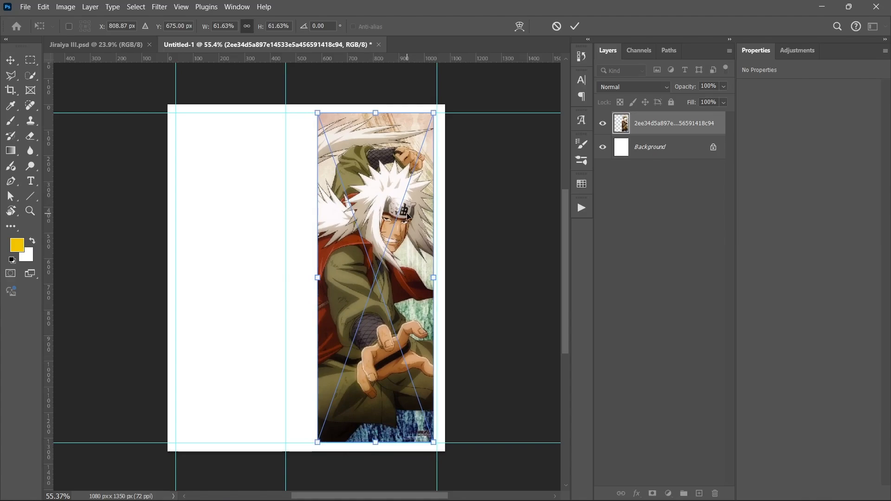
pyautogui.moveTo(409, 213); pyautogui.dragTo(411, 215)
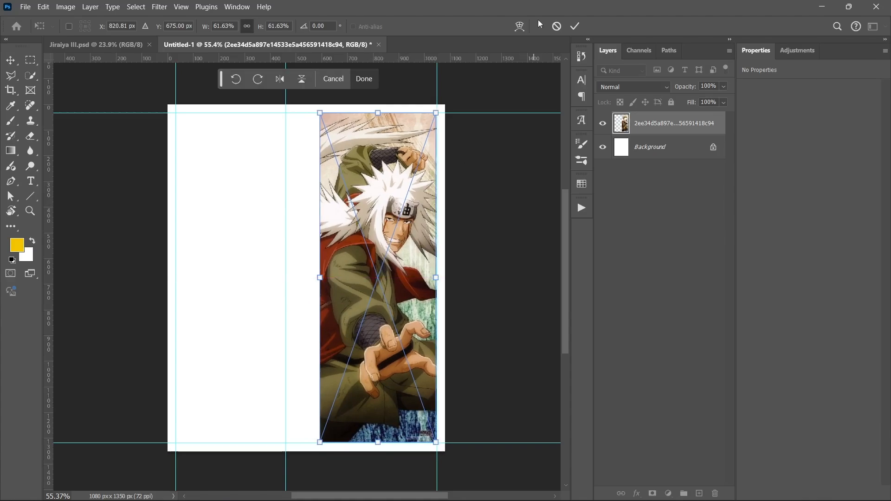
pyautogui.click(574, 28)
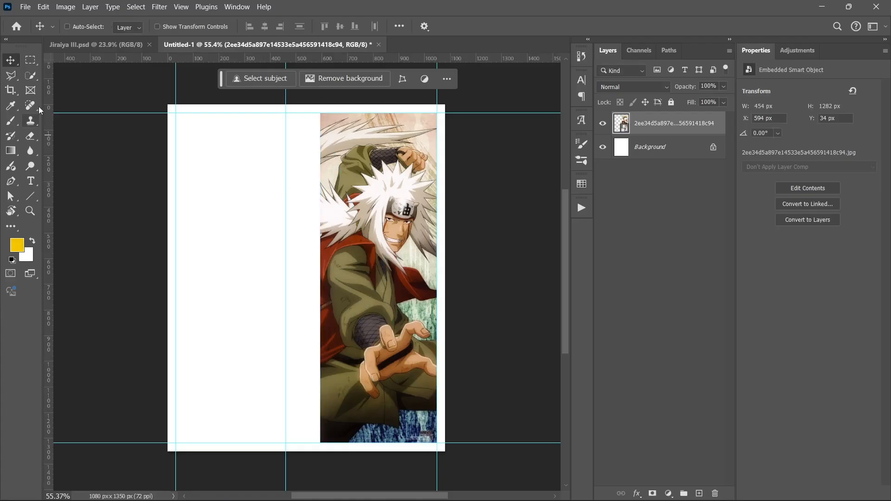
# Step: Draw a rectangle shape about 456 x 910 px over the placed image, starting at its upper-left corner
pyautogui.moveTo(34, 197); pyautogui.dragTo(364, 191)
pyautogui.hotkey('shift', 'u')
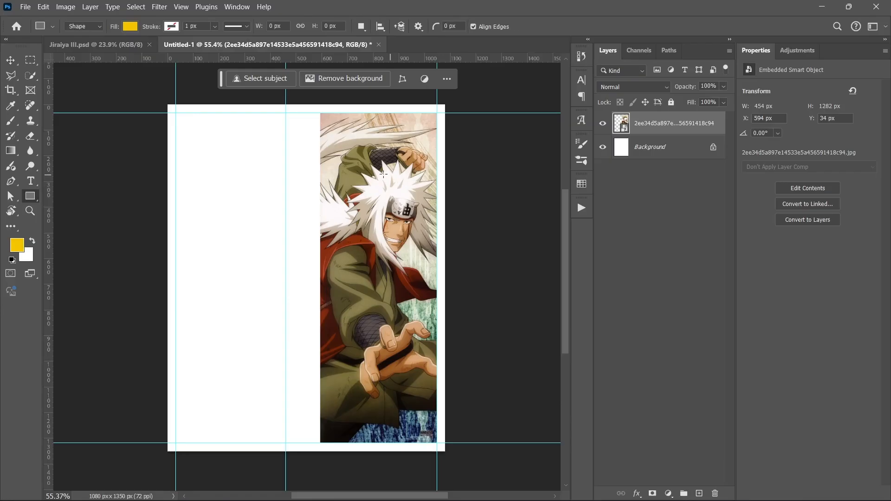
pyautogui.scroll(3, 333, 134)
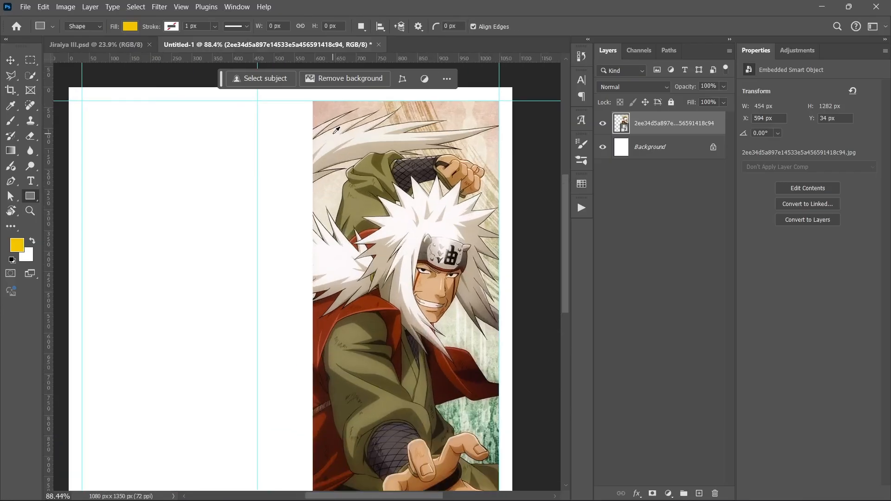
pyautogui.moveTo(373, 147); pyautogui.dragTo(326, 158)
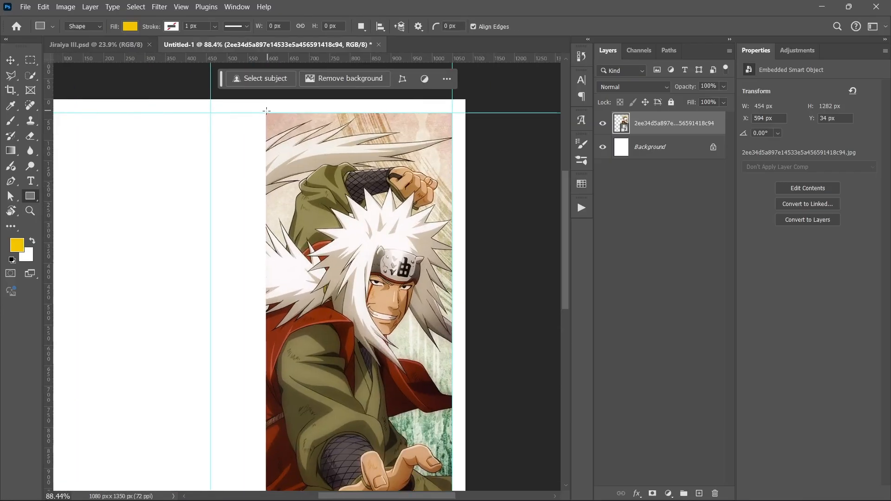
pyautogui.moveTo(266, 110); pyautogui.dragTo(452, 486)
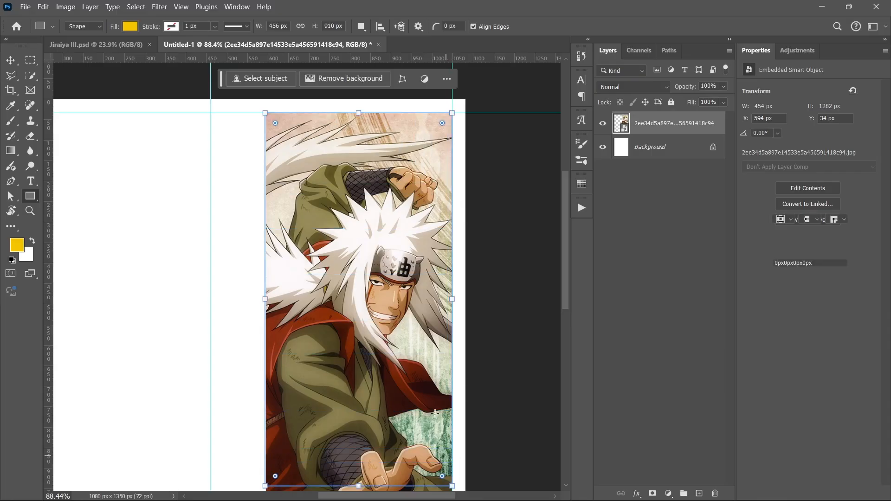
# Step: Adjust the rectangle's lower and upper edges to make it 1080 px tall with its top at Y 137 px
pyautogui.scroll(-3, 417, 395)
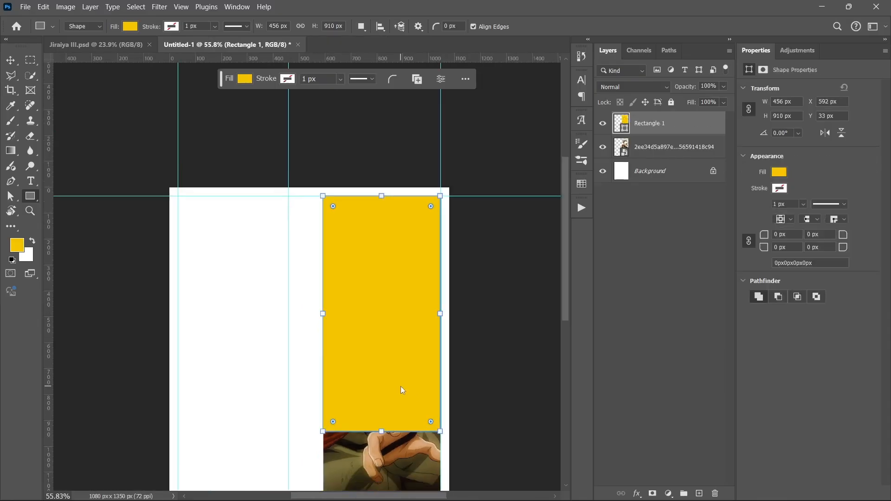
pyautogui.scroll(-3, 402, 390)
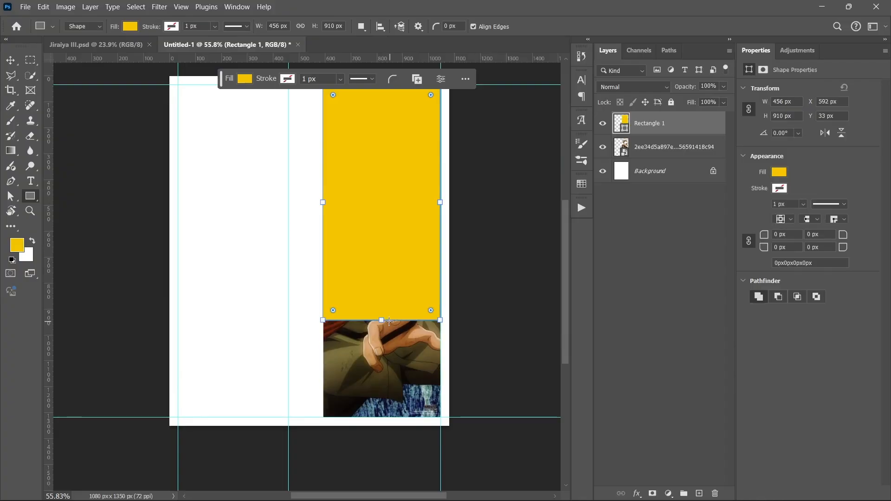
pyautogui.moveTo(381, 318); pyautogui.dragTo(377, 391)
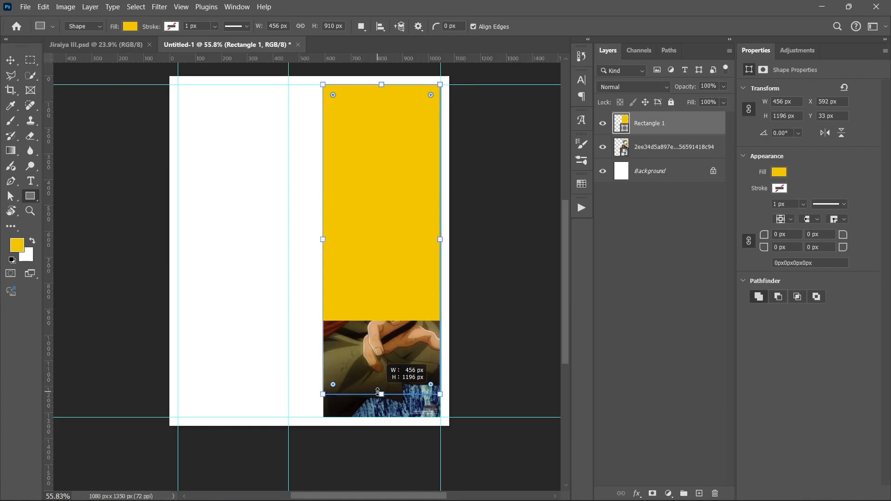
pyautogui.moveTo(378, 391); pyautogui.dragTo(378, 384)
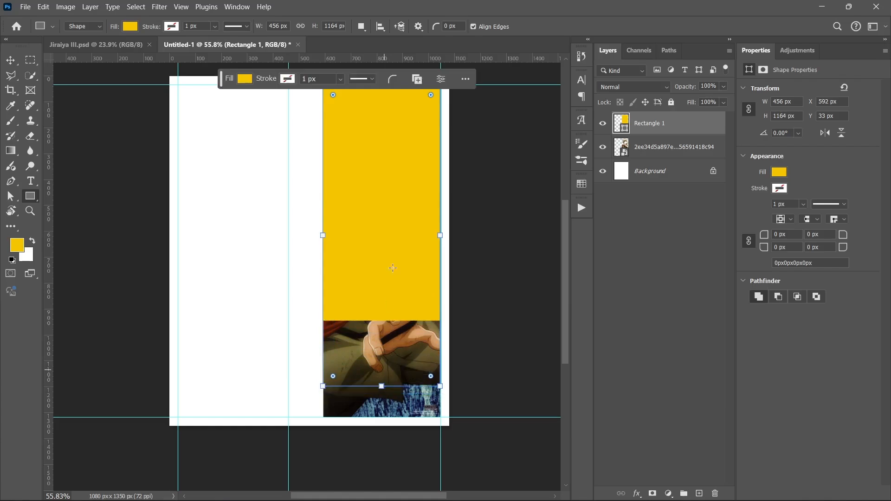
pyautogui.scroll(1, 412, 137)
pyautogui.scroll(1, 406, 137)
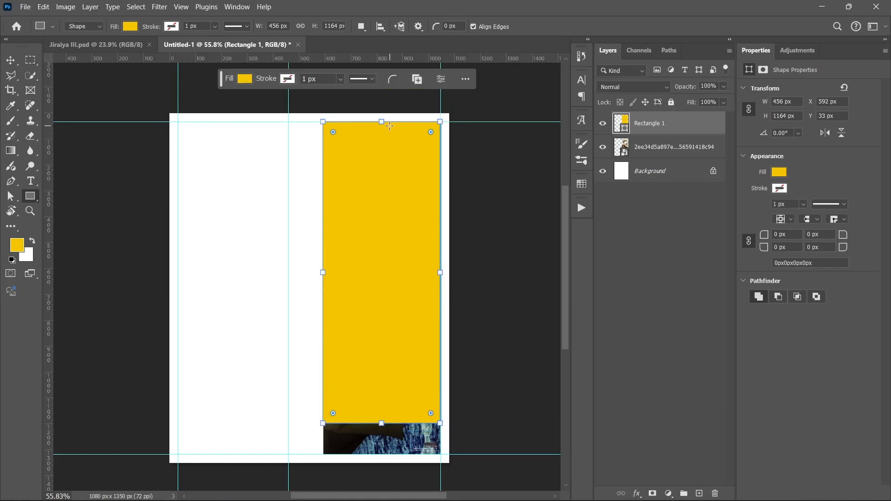
pyautogui.moveTo(380, 121); pyautogui.dragTo(385, 148)
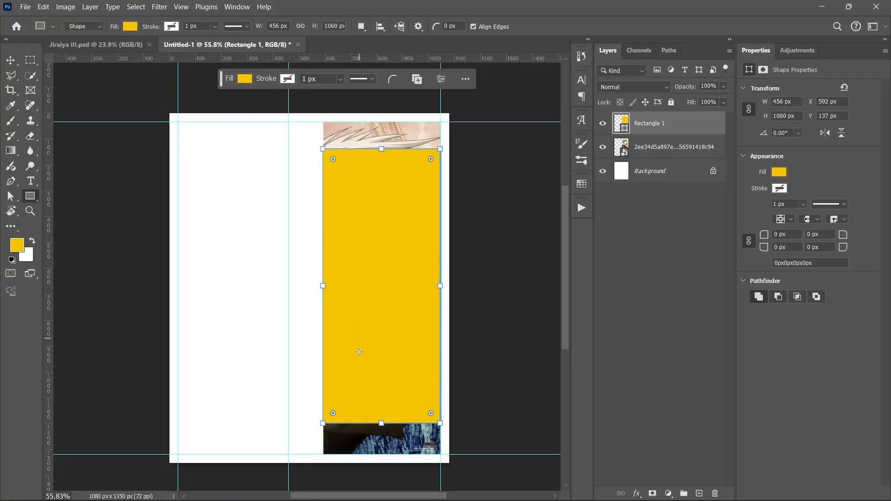
pyautogui.moveTo(380, 420); pyautogui.dragTo(380, 427)
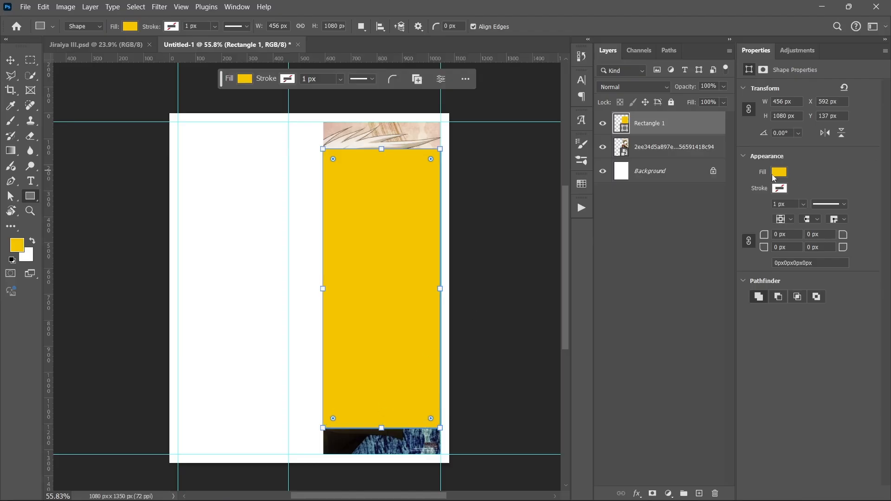
# Step: Change the rectangle's fill to black and deselect it
pyautogui.click(777, 174)
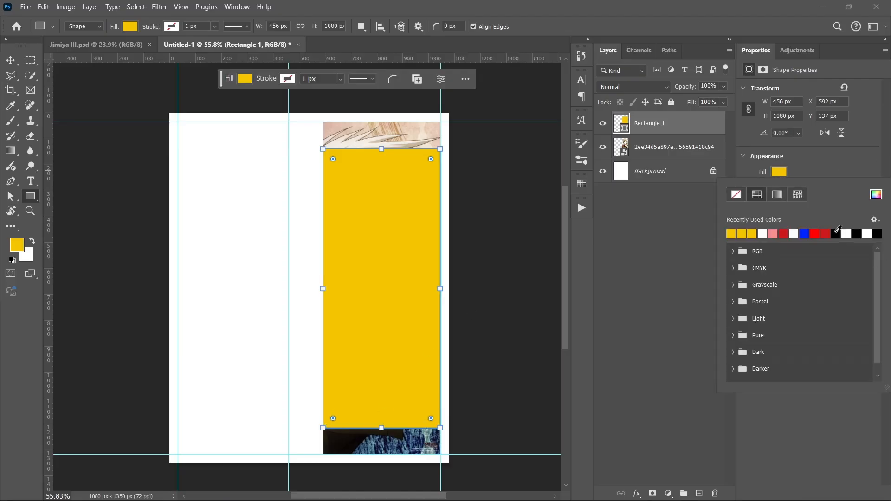
pyautogui.click(836, 234)
pyautogui.click(700, 235)
pyautogui.click(700, 235)
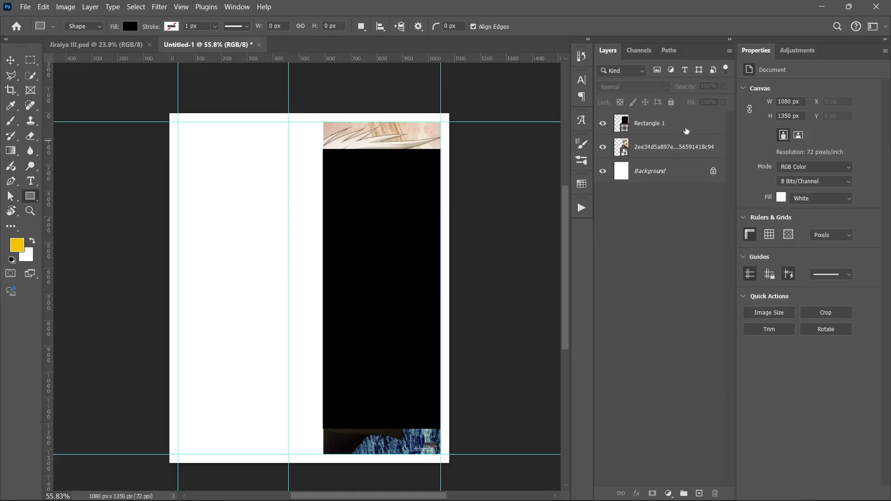
# Step: Move the Rectangle 1 layer below the image layer and clip the image to the rectangle
pyautogui.moveTo(686, 131); pyautogui.dragTo(687, 158)
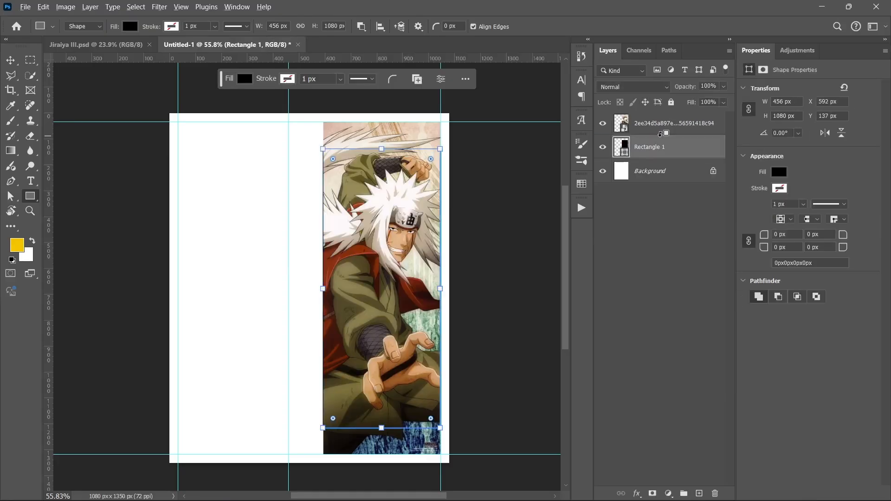
pyautogui.keyDown('alt'); pyautogui.click(661, 133); pyautogui.keyUp('alt')
pyautogui.click(680, 253)
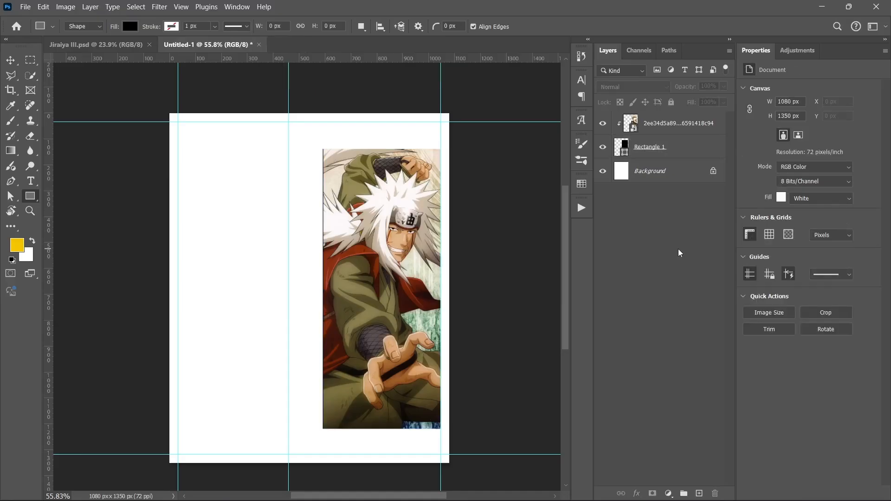
# Step: Narrow Rectangle 1 from its left edge to 454 px wide so it matches the image's width
pyautogui.click(686, 147)
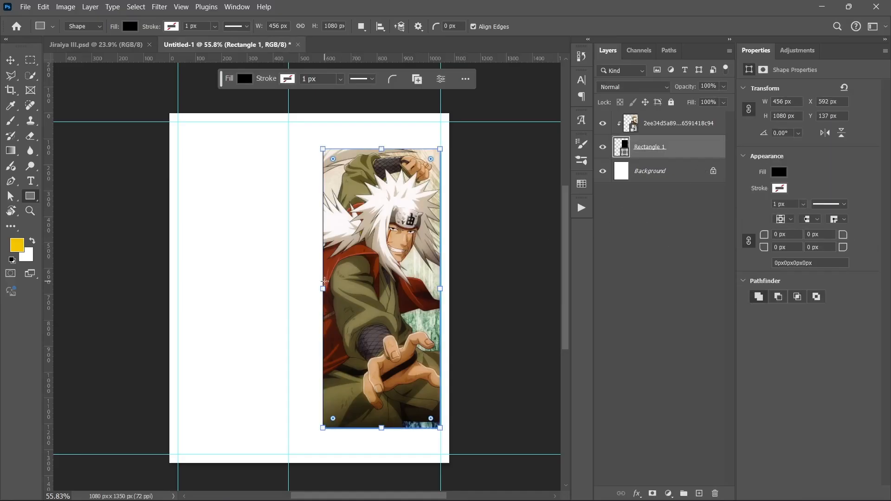
pyautogui.moveTo(323, 288); pyautogui.dragTo(327, 288)
pyautogui.click(643, 267)
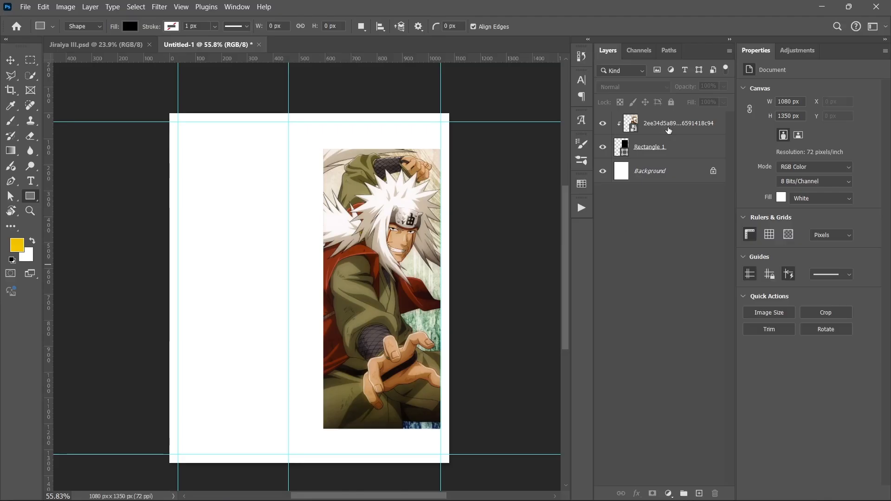
pyautogui.click(686, 147)
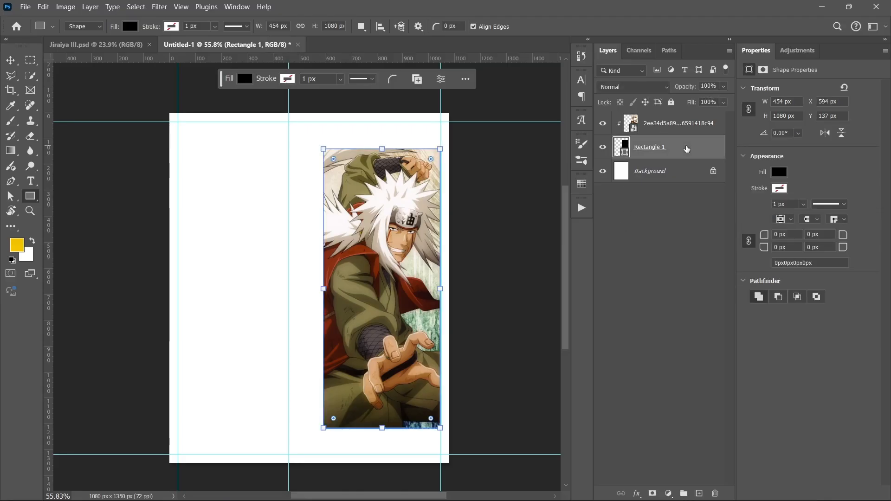
# Step: Add a 6 px outside stroke to the Rectangle 1 layer with the Dissolve blend mode
pyautogui.doubleClick(686, 148)
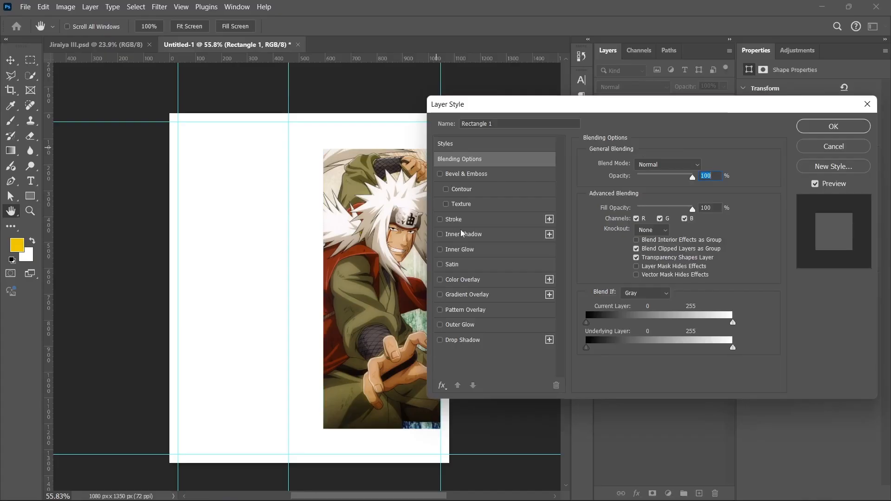
pyautogui.click(453, 219)
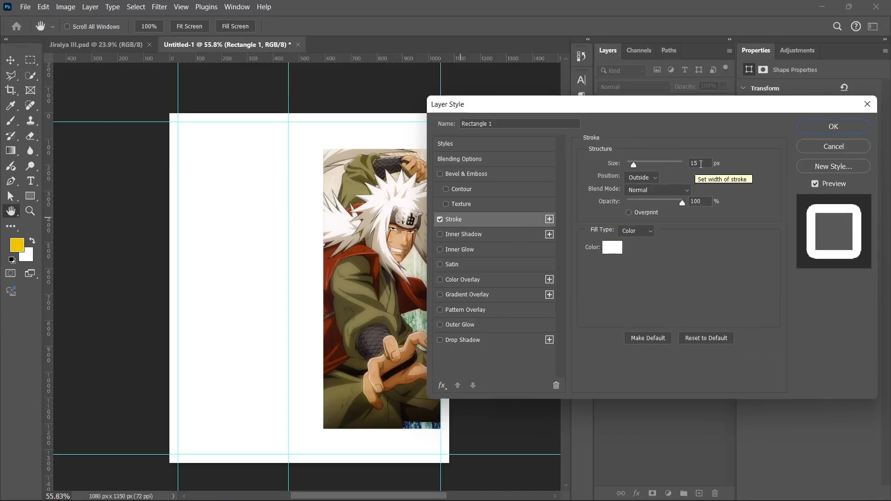
pyautogui.doubleClick(698, 164)
pyautogui.write('6')
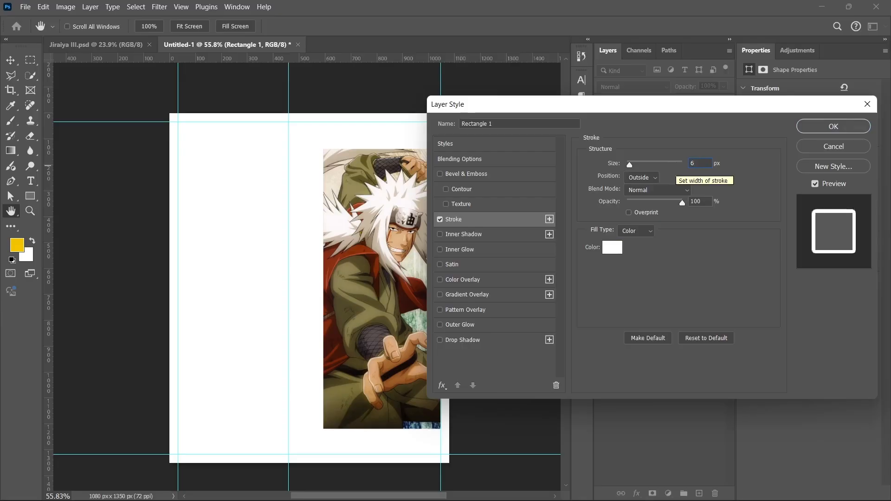
pyautogui.click(652, 195)
pyautogui.click(649, 185)
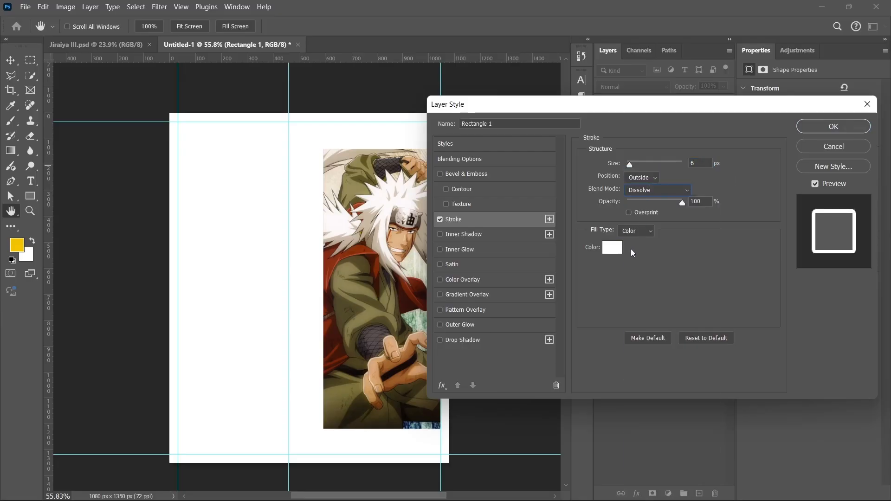
# Step: Make Rectangle 1's stroke black (000000), apply the layer style and deselect the layer
pyautogui.click(618, 250)
pyautogui.click(587, 302)
pyautogui.moveTo(587, 302); pyautogui.dragTo(514, 374)
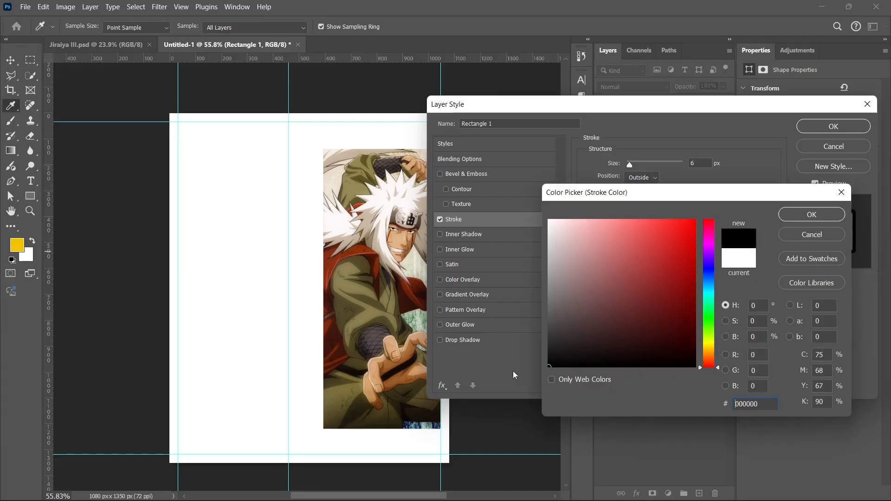
pyautogui.click(810, 215)
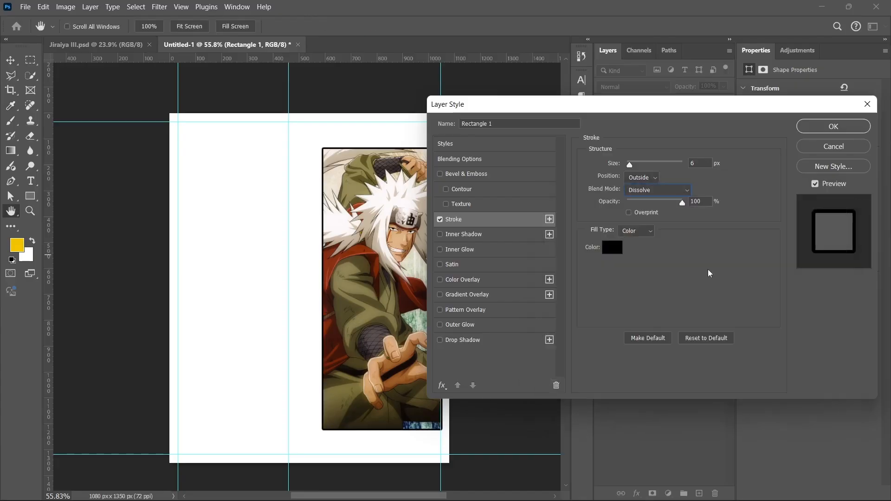
pyautogui.click(847, 133)
pyautogui.click(696, 236)
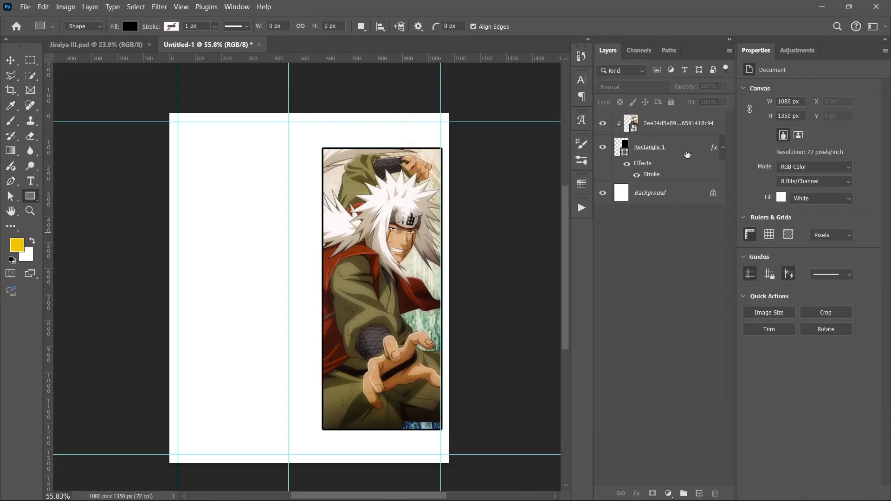
# Step: Change the position of Rectangle 1's stroke to Inside
pyautogui.click(696, 149)
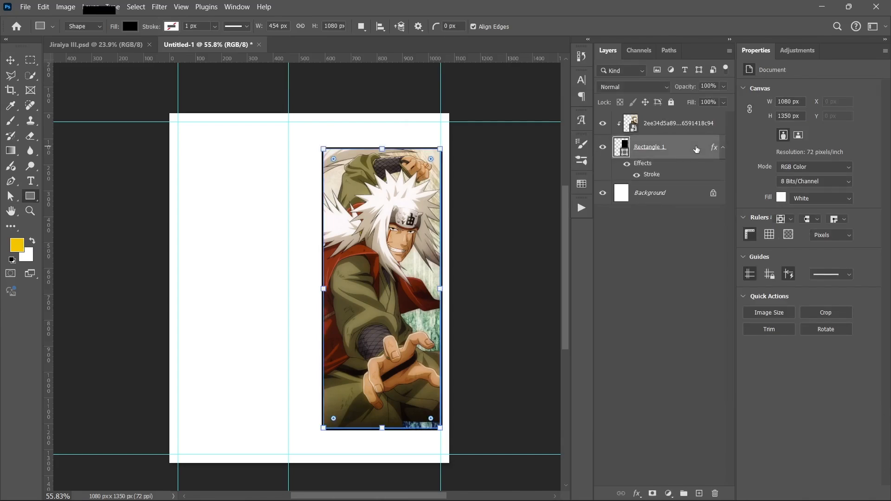
pyautogui.doubleClick(677, 161)
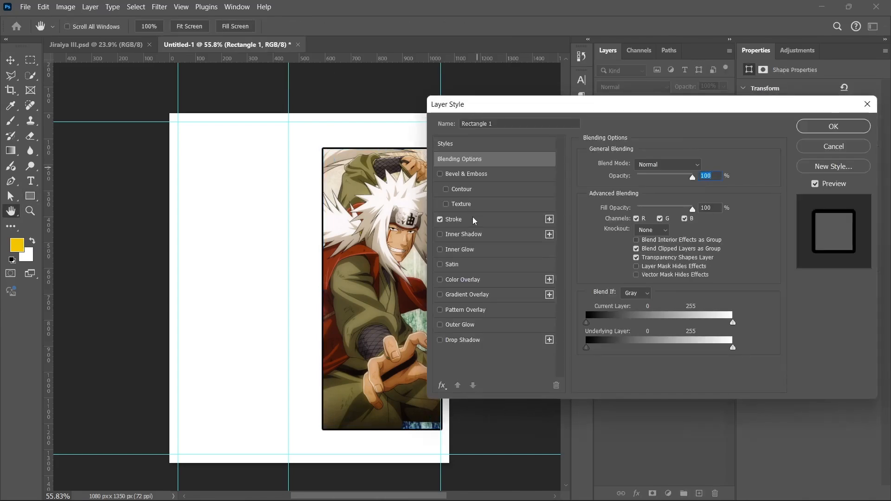
pyautogui.click(474, 220)
pyautogui.click(638, 175)
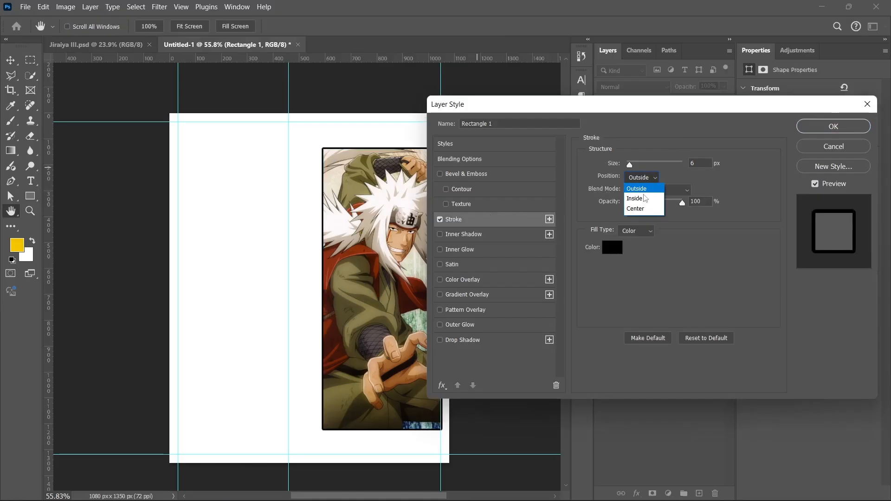
pyautogui.click(642, 189)
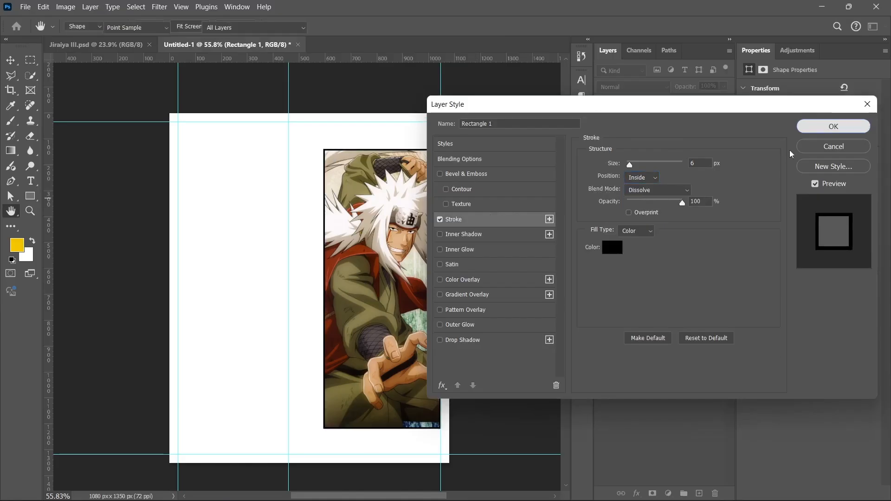
pyautogui.click(823, 130)
pyautogui.click(667, 288)
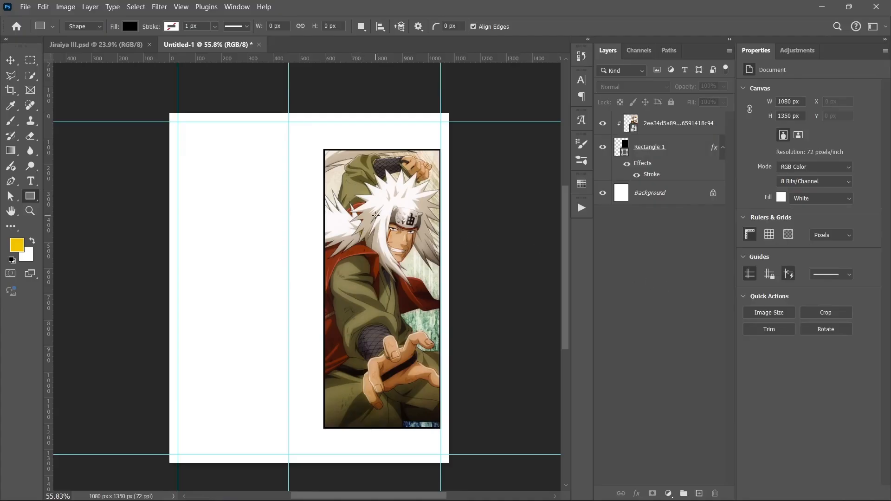
# Step: Place the "Jiraiya assets - shinobi text" image from the Jiraiya Assets folder into the poster
pyautogui.press('v')
pyautogui.click(404, 489)
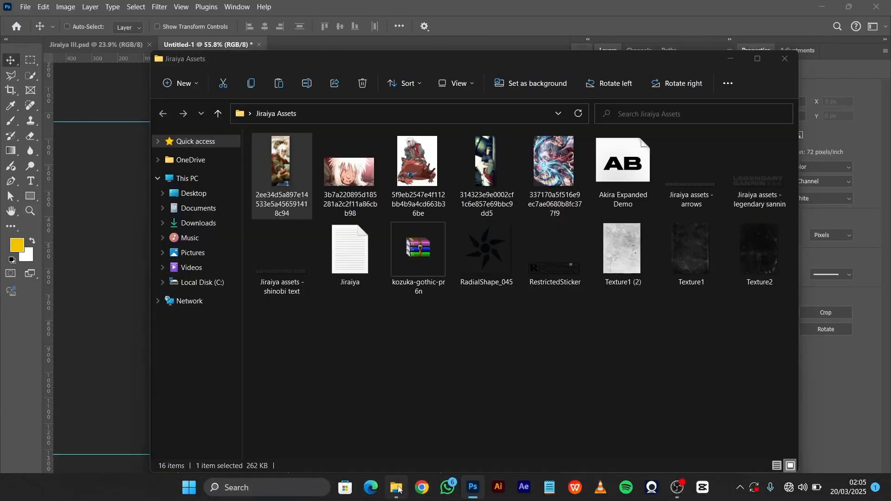
pyautogui.click(750, 168)
pyautogui.click(307, 269)
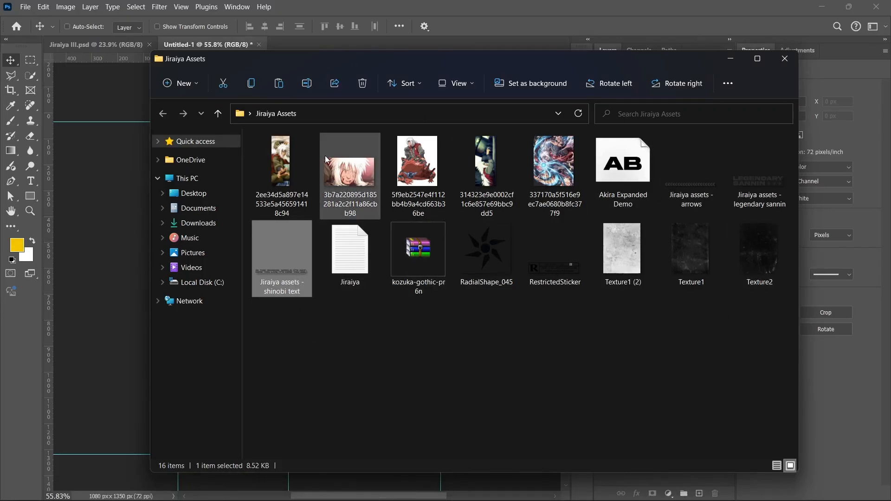
pyautogui.moveTo(274, 252); pyautogui.dragTo(121, 230)
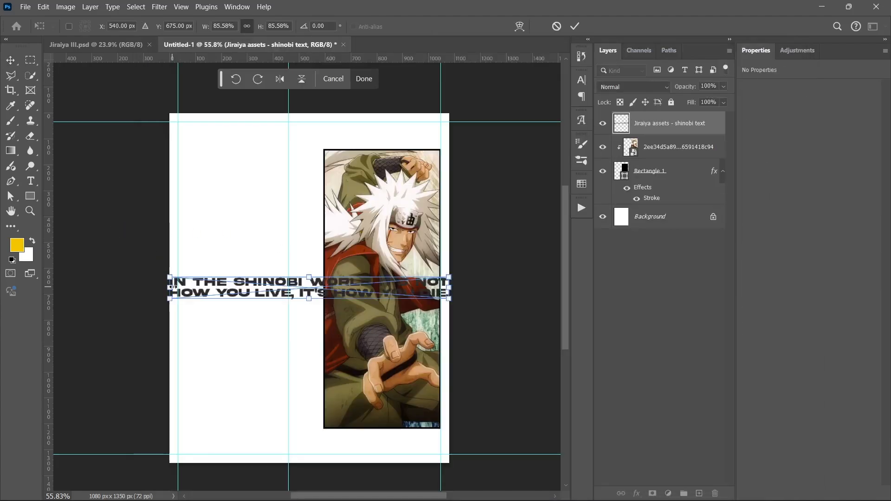
# Step: Scale the shinobi text down to about 38.5% and move it just above the character rectangle
pyautogui.moveTo(169, 288); pyautogui.dragTo(323, 289)
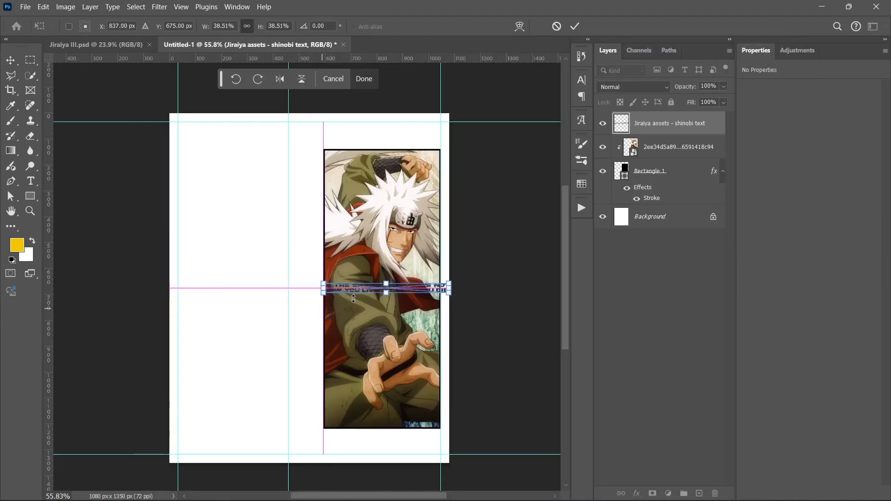
pyautogui.moveTo(408, 290); pyautogui.dragTo(405, 145)
pyautogui.scroll(5, 405, 144)
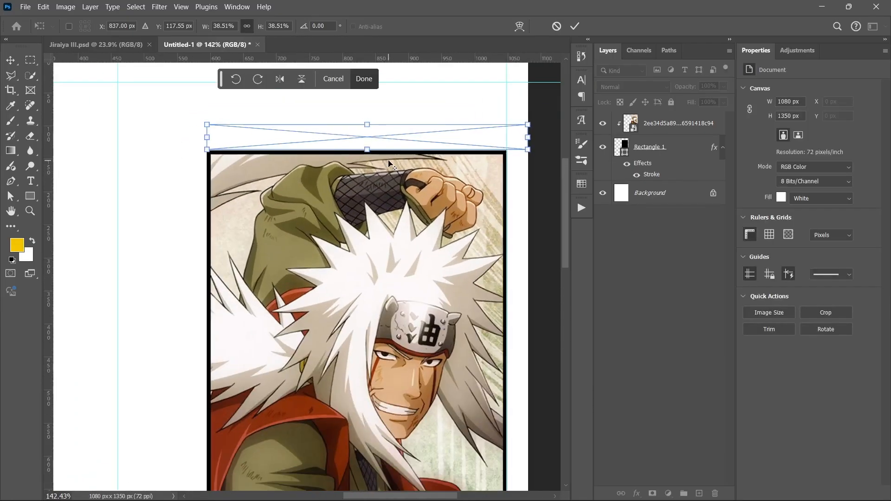
pyautogui.hotkey('alt', 'space')
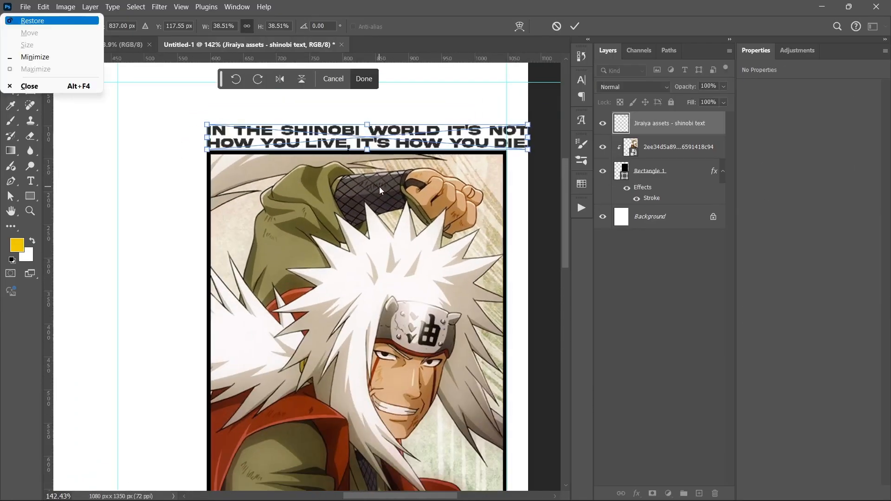
pyautogui.press('Escape')
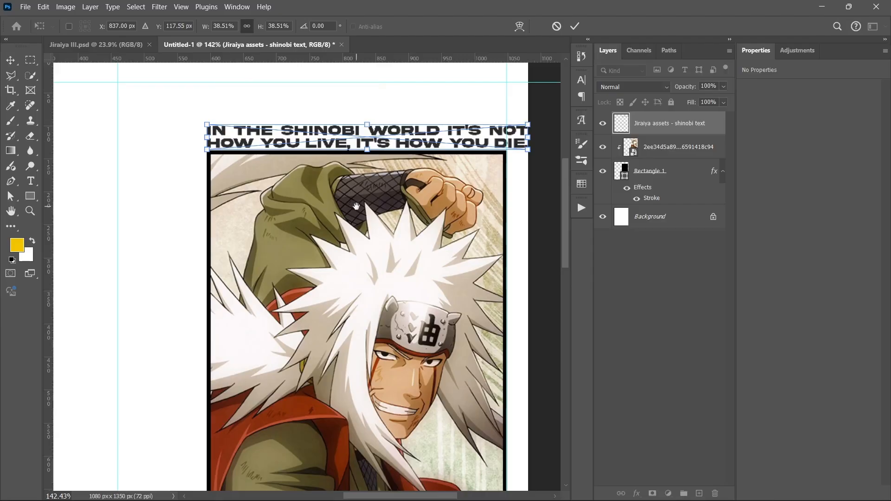
# Step: Align the shinobi text's right end with the right guide and scale it to the rectangle's 454 px width
pyautogui.moveTo(352, 206); pyautogui.dragTo(298, 214)
pyautogui.moveTo(347, 185); pyautogui.dragTo(323, 179)
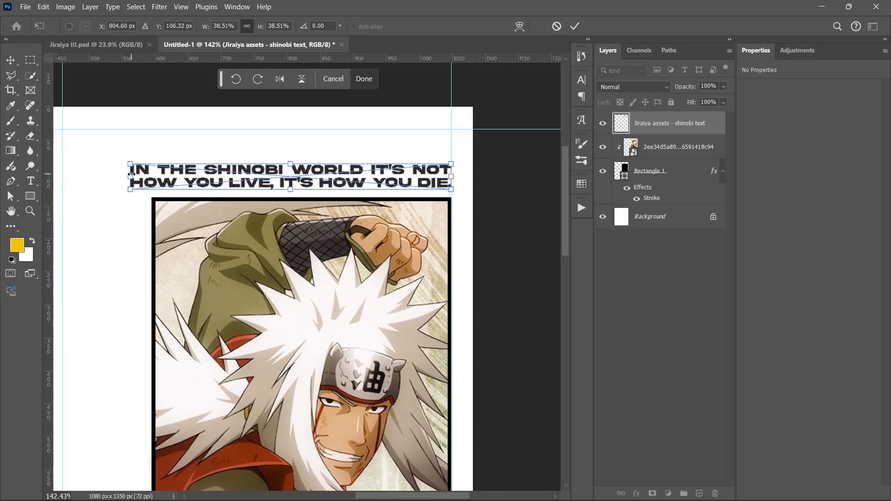
pyautogui.moveTo(130, 178); pyautogui.dragTo(152, 178)
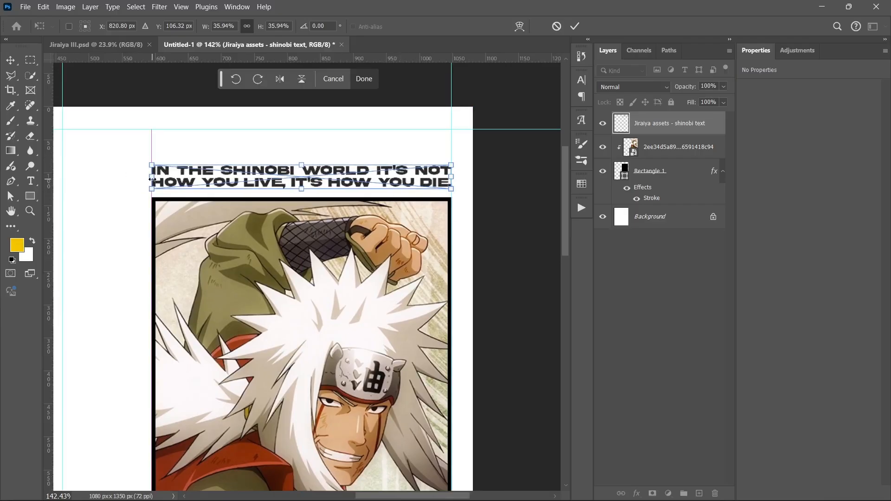
pyautogui.press('Return')
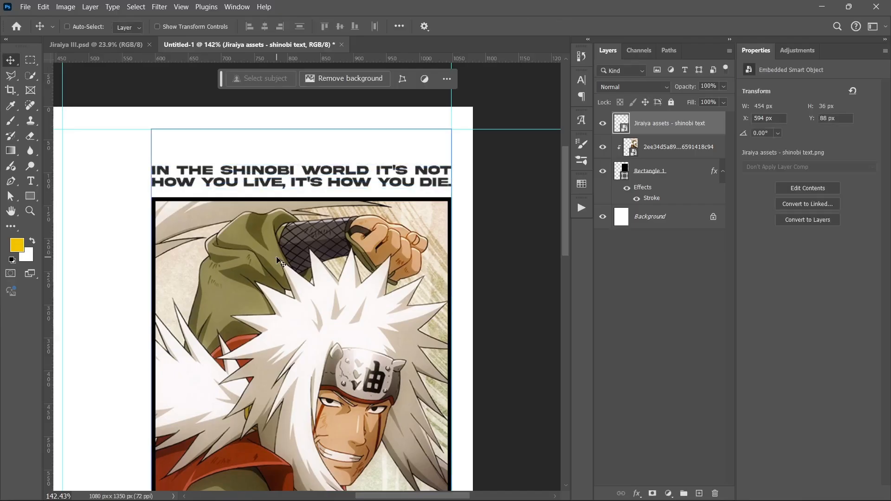
# Step: Nudge the shinobi text vertically until its top sits at Y 94 px, slightly above the rectangle
pyautogui.hotkey('shift', 'Down')
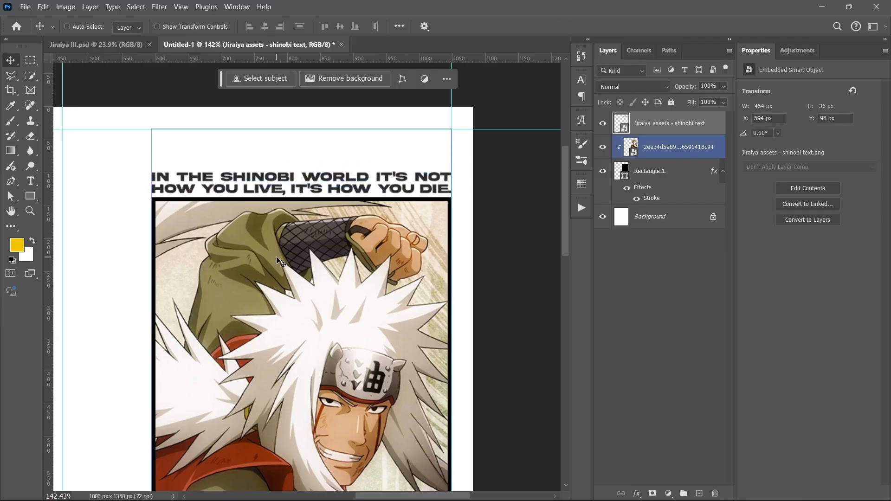
pyautogui.press('Up')
pyautogui.press('Up')
pyautogui.press('Up')
pyautogui.press('Up')
pyautogui.press('Up')
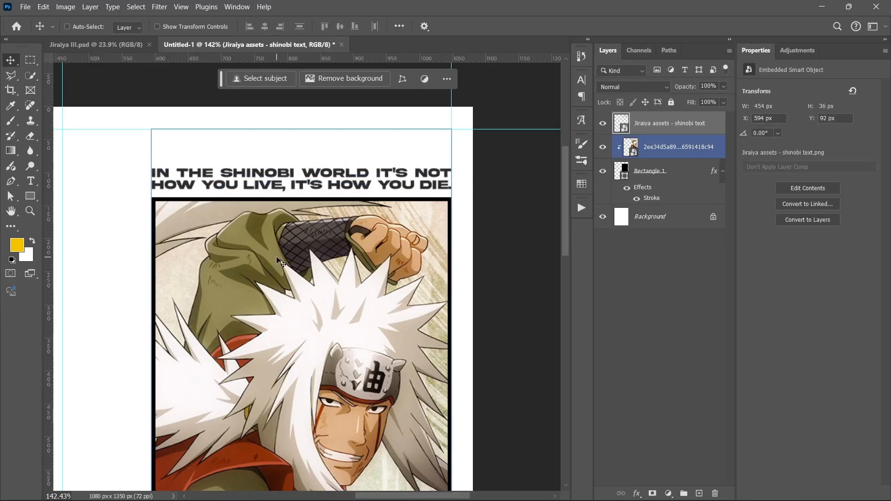
pyautogui.press('Down')
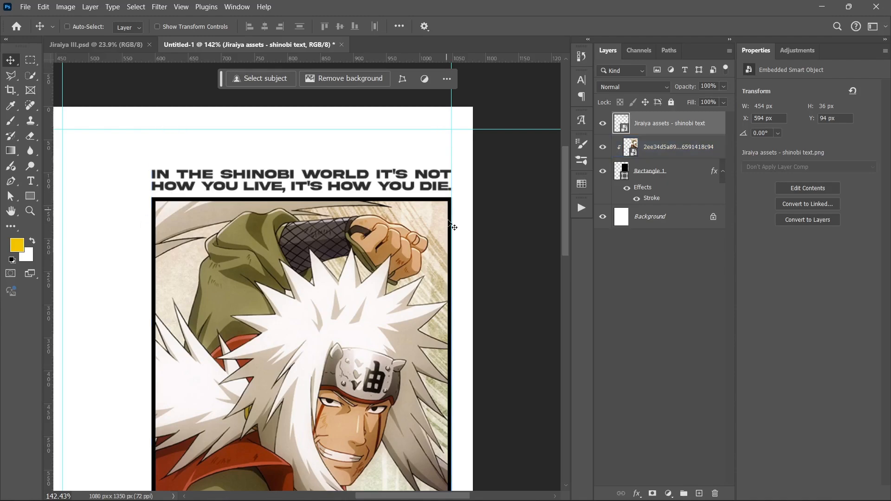
# Step: Place the RadialShape_045 image from the Jiraiya Assets folder and shrink it to about 12.6% width and 14% height
pyautogui.click(402, 496)
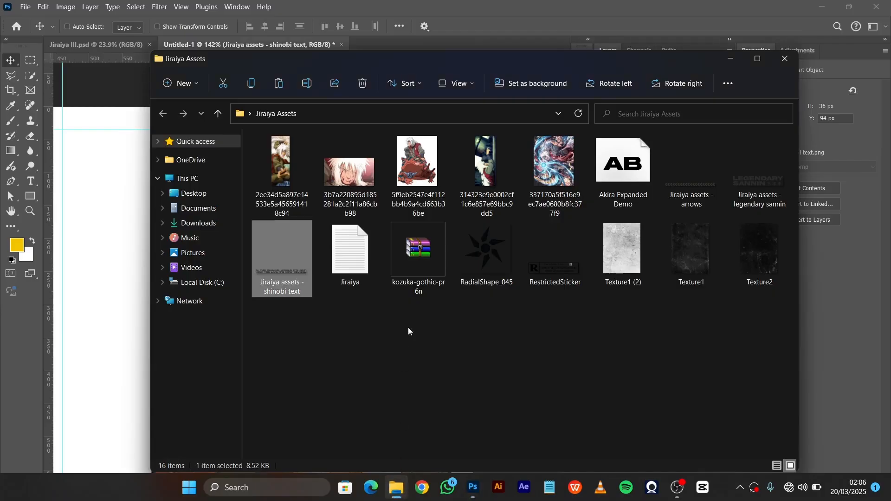
pyautogui.click(488, 277)
pyautogui.moveTo(487, 265); pyautogui.dragTo(114, 278)
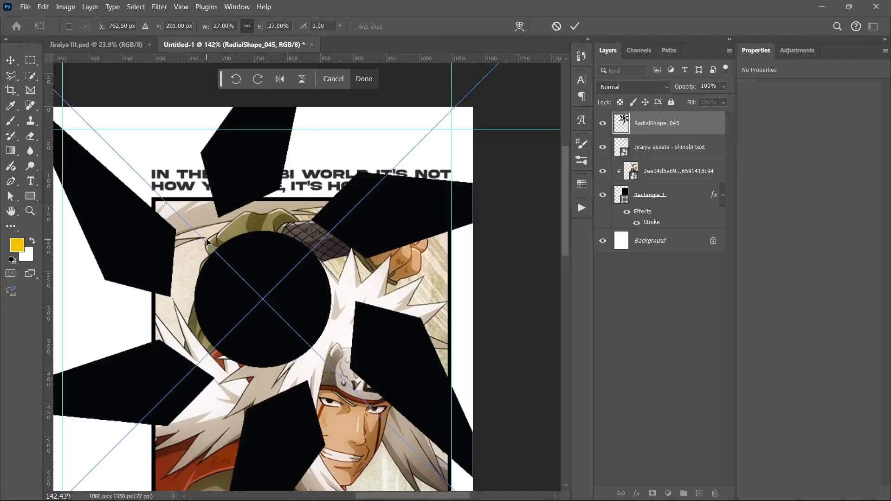
pyautogui.scroll(-6, 207, 242)
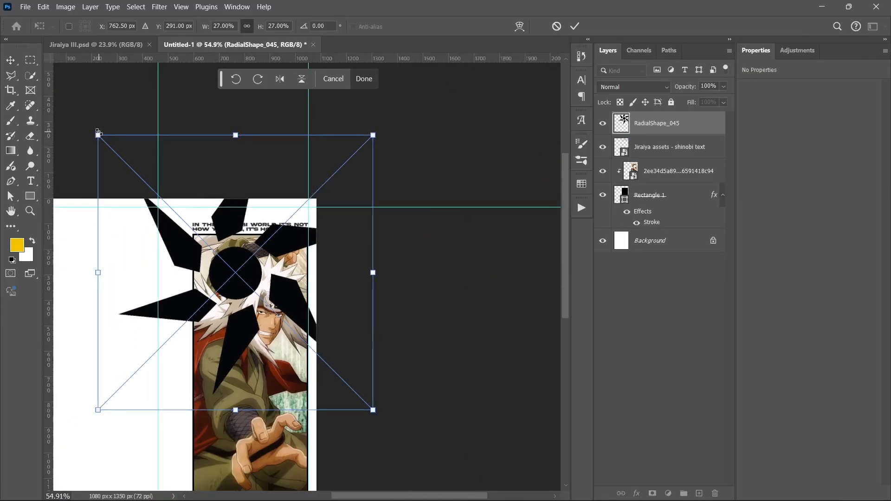
pyautogui.moveTo(95, 133); pyautogui.dragTo(177, 246)
pyautogui.moveTo(255, 289); pyautogui.dragTo(114, 217)
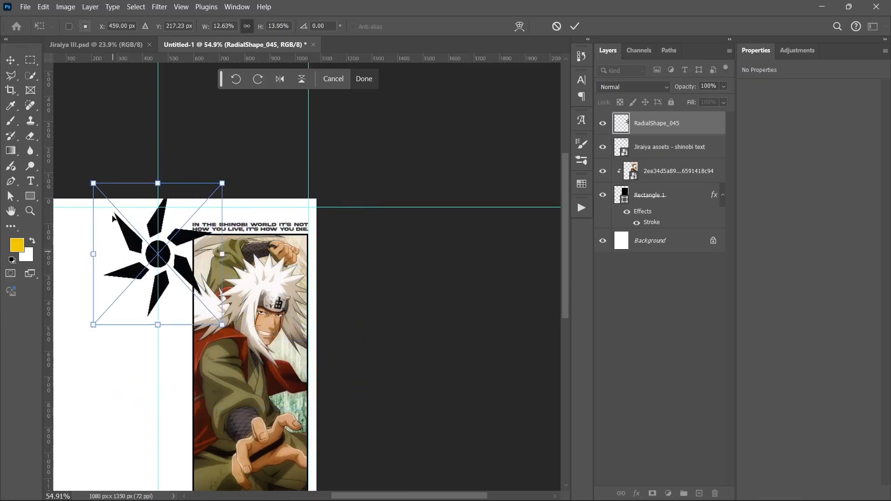
pyautogui.moveTo(94, 185); pyautogui.dragTo(173, 282)
pyautogui.hotkey('ctrl', 'z')
pyautogui.hotkey('ctrl', 'z')
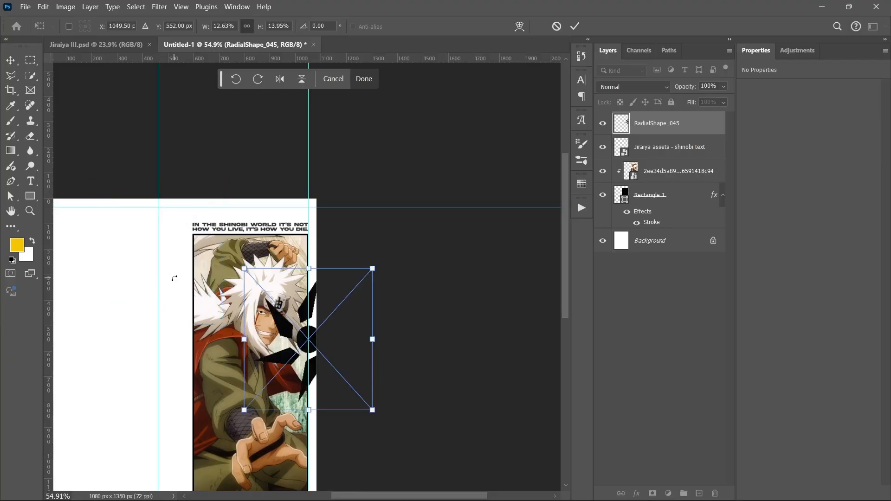
# Step: Move RadialShape_045 near the start of the shinobi text and shrink it to about 2.8% width and 3.1% height
pyautogui.moveTo(263, 324); pyautogui.dragTo(133, 246)
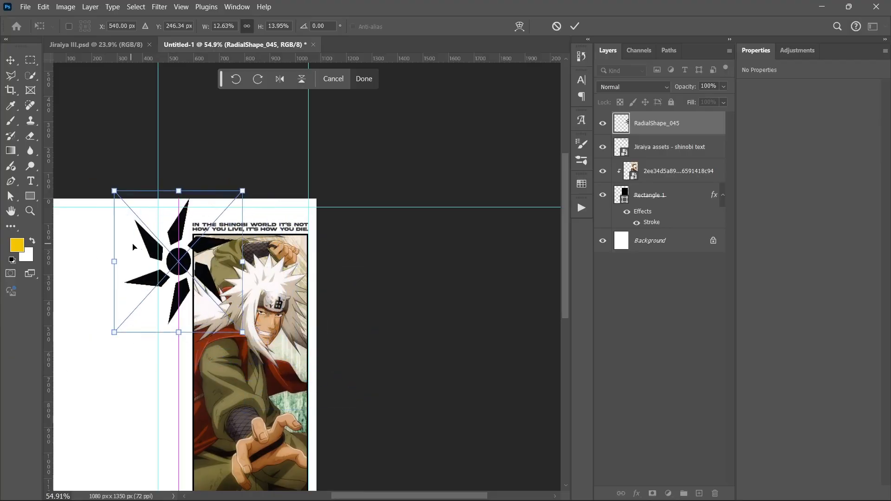
pyautogui.moveTo(116, 191); pyautogui.dragTo(217, 217)
pyautogui.scroll(3, 216, 218)
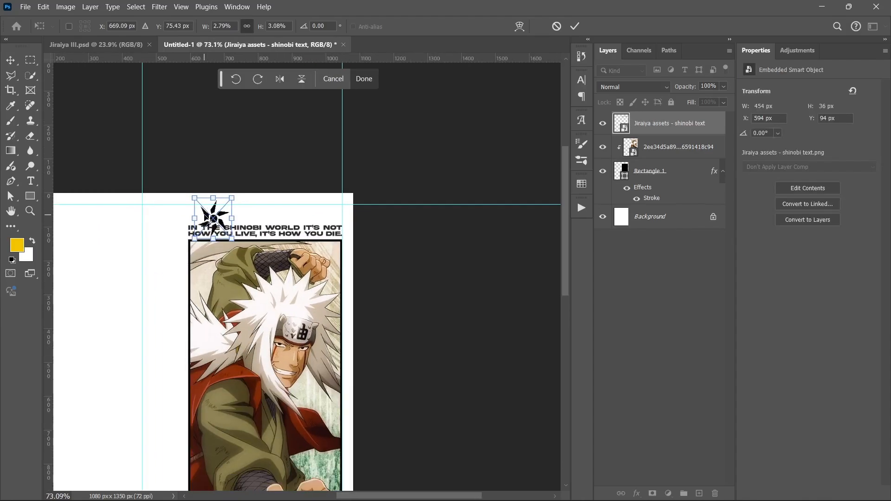
pyautogui.scroll(4, 206, 218)
pyautogui.scroll(2, 206, 218)
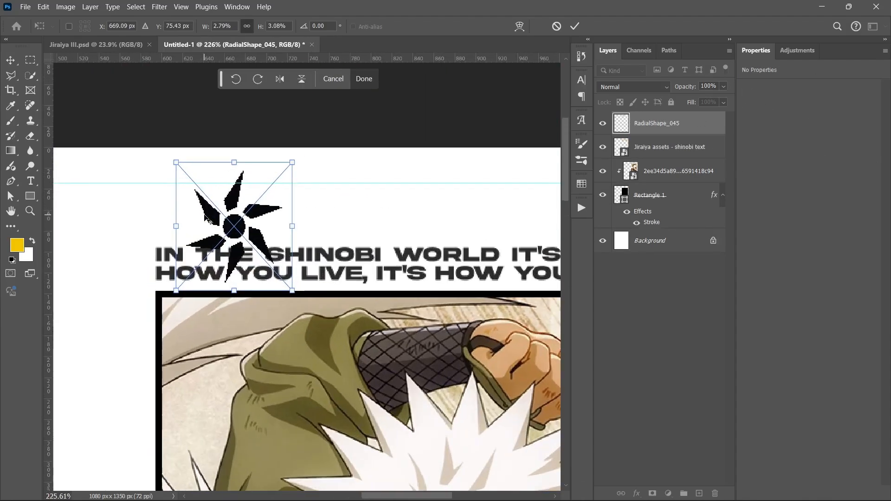
# Step: Scale the radial shape to about 1.36% width and 1.51% height, placing it above the shinobi text's left end, below the upper guide
pyautogui.moveTo(234, 214); pyautogui.dragTo(218, 207)
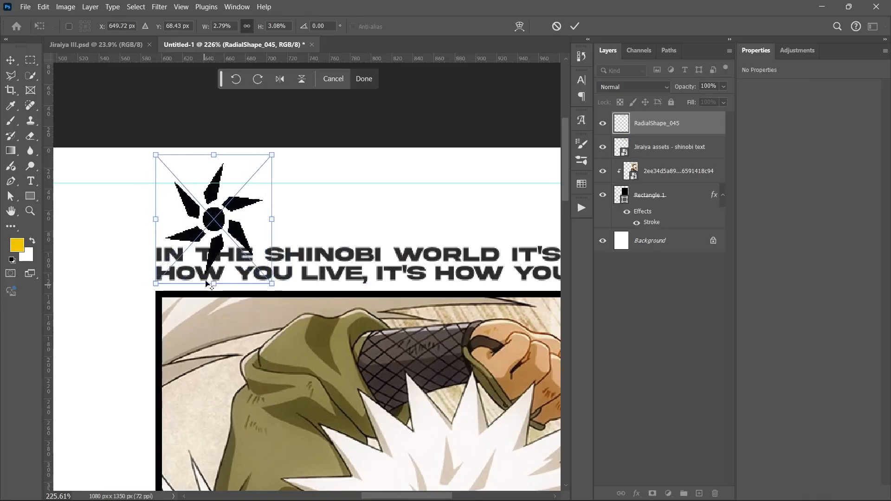
pyautogui.moveTo(212, 284); pyautogui.dragTo(217, 252)
pyautogui.moveTo(219, 212); pyautogui.dragTo(183, 226)
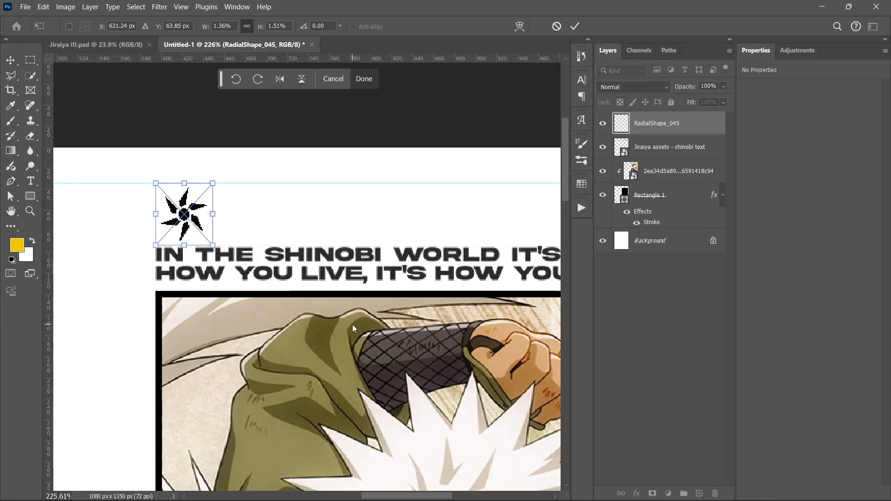
# Step: Nudge the radial shape slightly up and left, reduce it to about 1.24% width and 1.37% height, and apply the transform
pyautogui.press('Up')
pyautogui.press('Up')
pyautogui.press('Up')
pyautogui.press('Left')
pyautogui.press('Left')
pyautogui.press('Left')
pyautogui.press('Left')
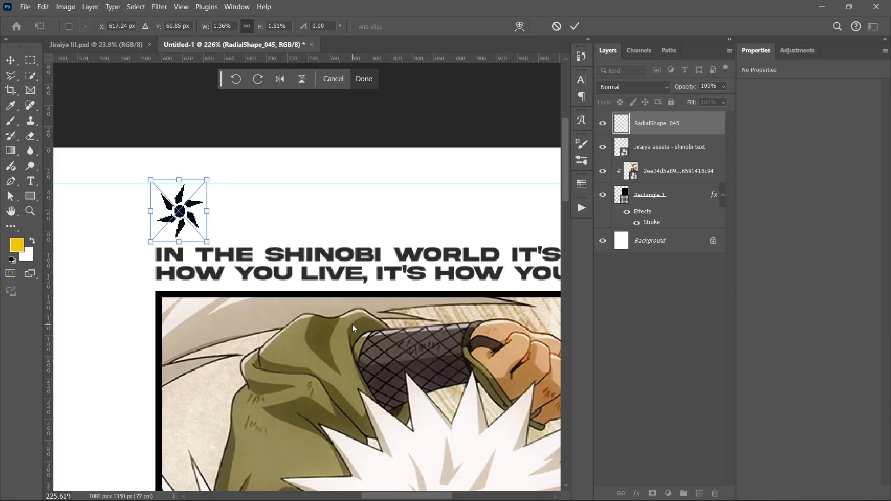
pyautogui.press('Left')
pyautogui.press('Left')
pyautogui.press('Left')
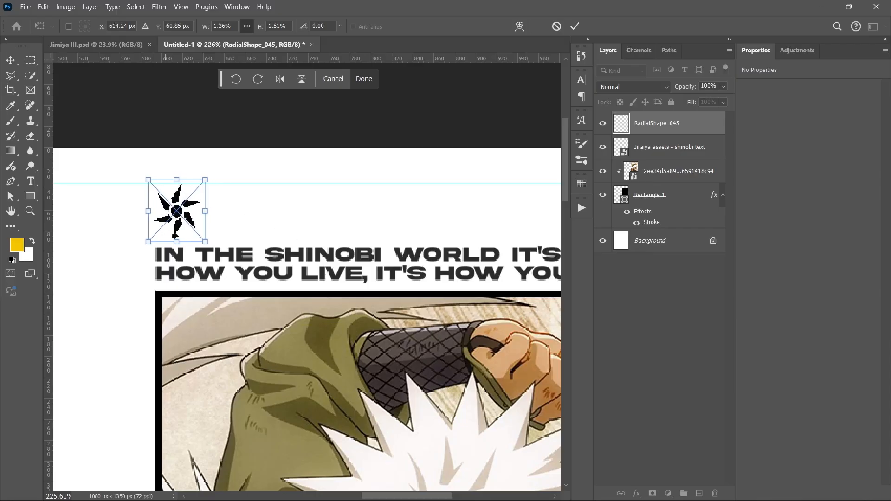
pyautogui.moveTo(206, 242); pyautogui.dragTo(200, 236)
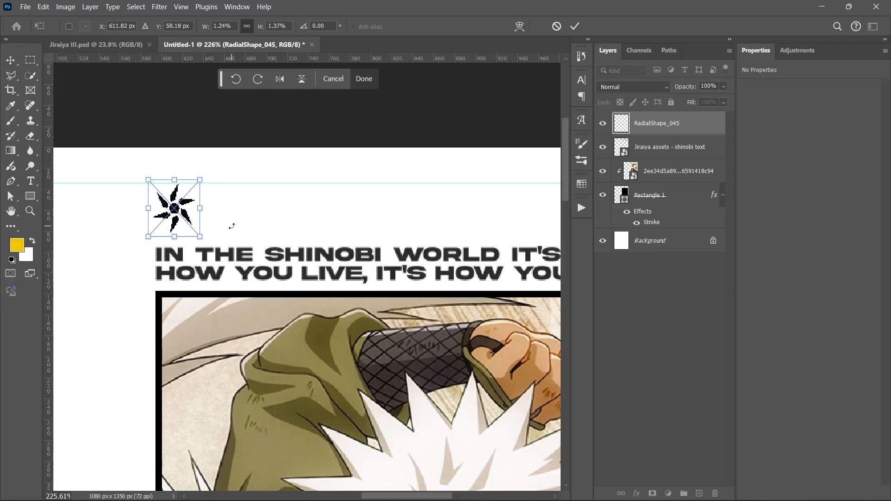
pyautogui.press('Return')
# Step: Duplicate the radial shape twice to its right for an evenly aligned row of three, the last at X 672 px
pyautogui.scroll(-1, 194, 212)
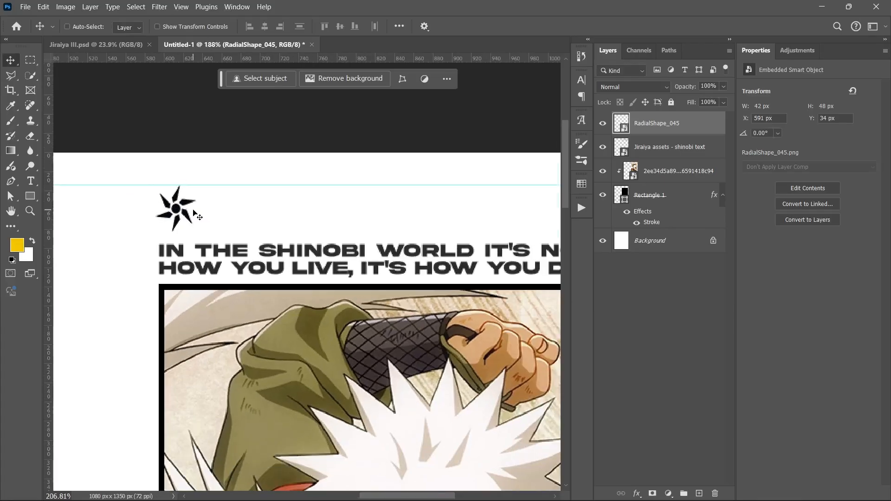
pyautogui.scroll(4, 184, 214)
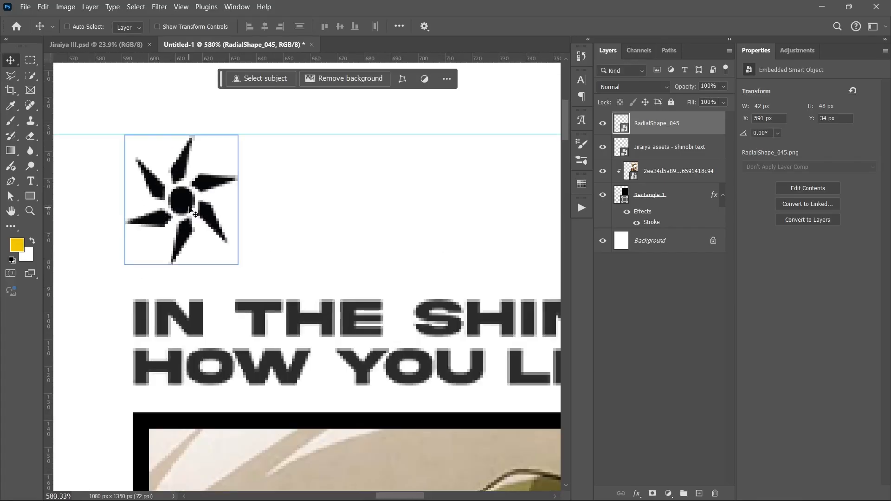
pyautogui.moveTo(185, 209); pyautogui.dragTo(400, 204)
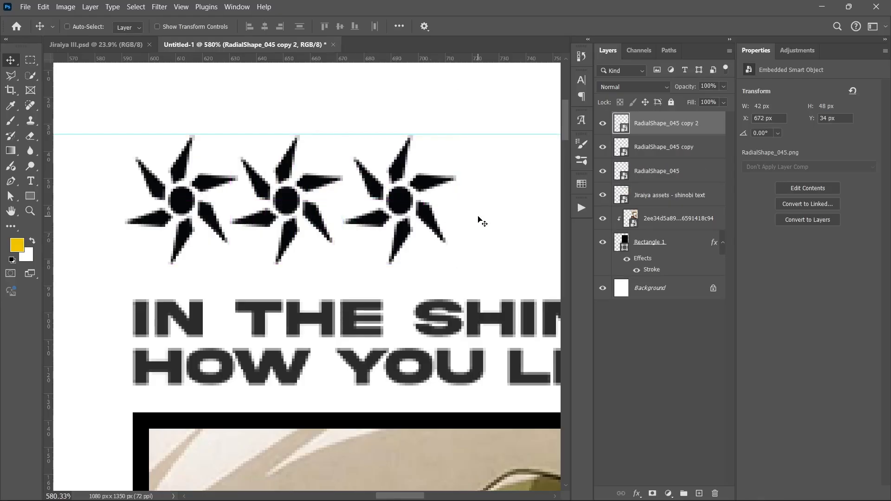
# Step: Draw a horizontal line about 330 px wide from the third radial shape to the right guide and set its height to 3 px
pyautogui.scroll(-5, 304, 218)
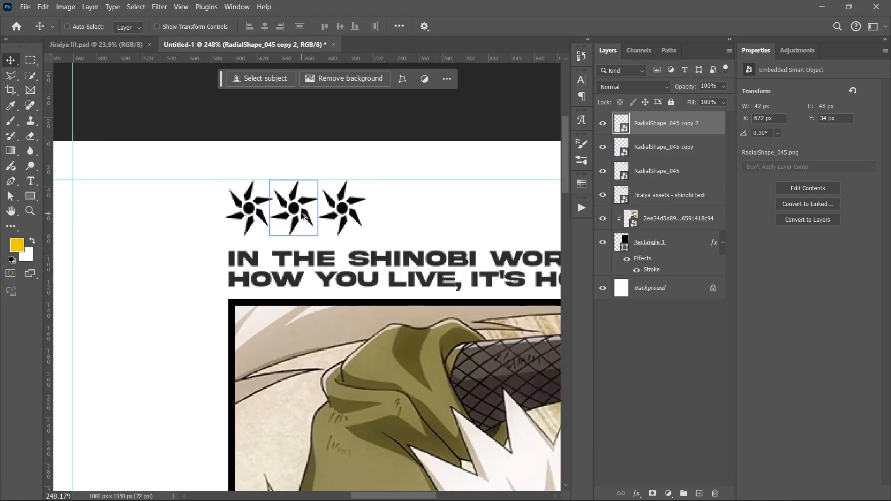
pyautogui.scroll(-3, 310, 214)
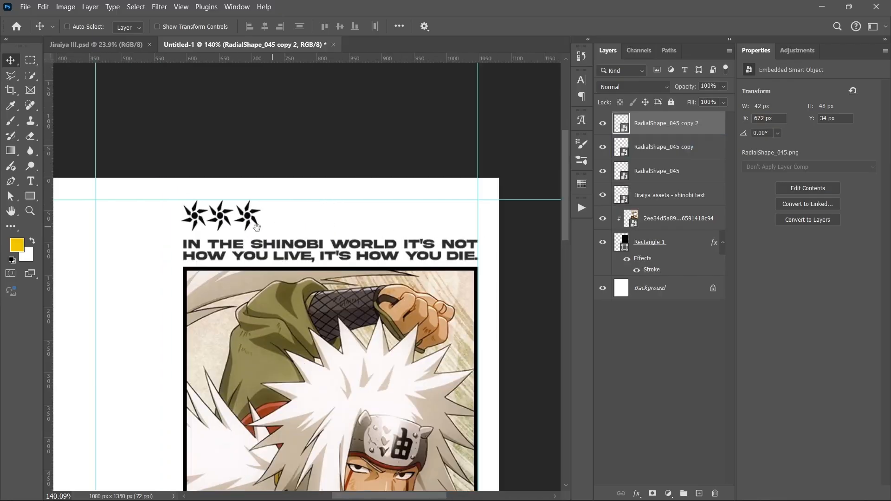
pyautogui.moveTo(306, 221); pyautogui.dragTo(265, 238)
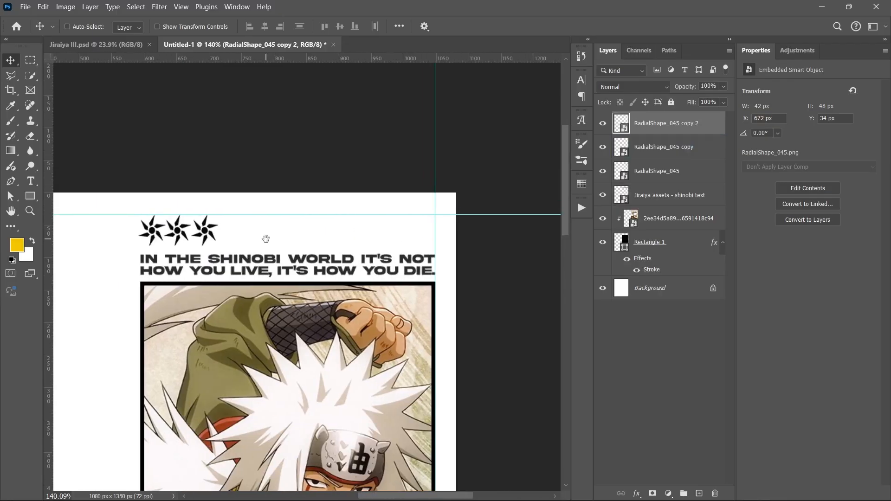
pyautogui.click(33, 194)
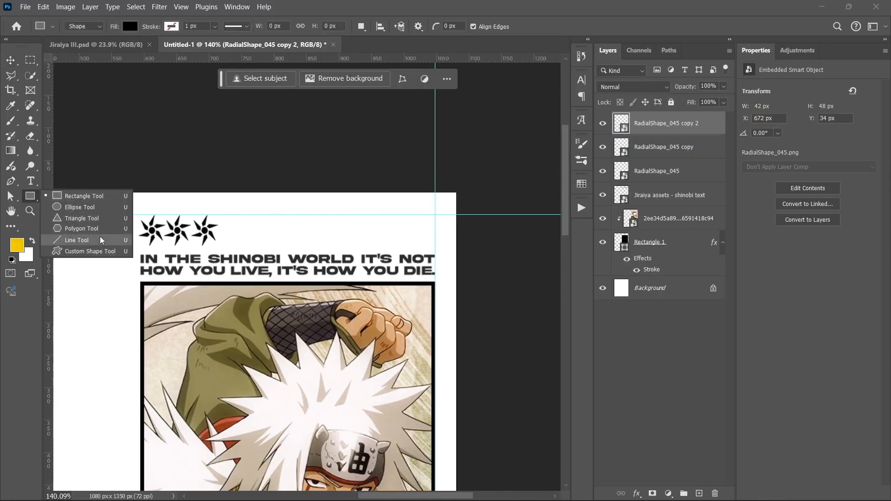
pyautogui.click(79, 235)
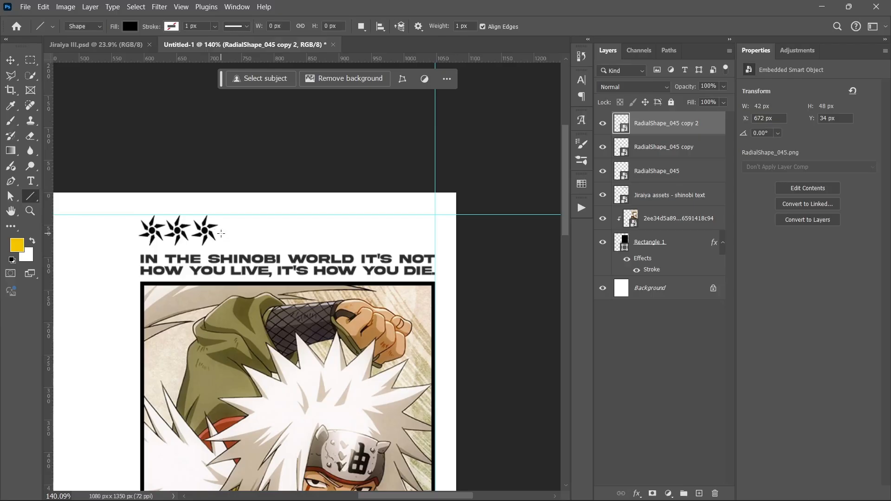
pyautogui.moveTo(221, 230); pyautogui.dragTo(434, 246)
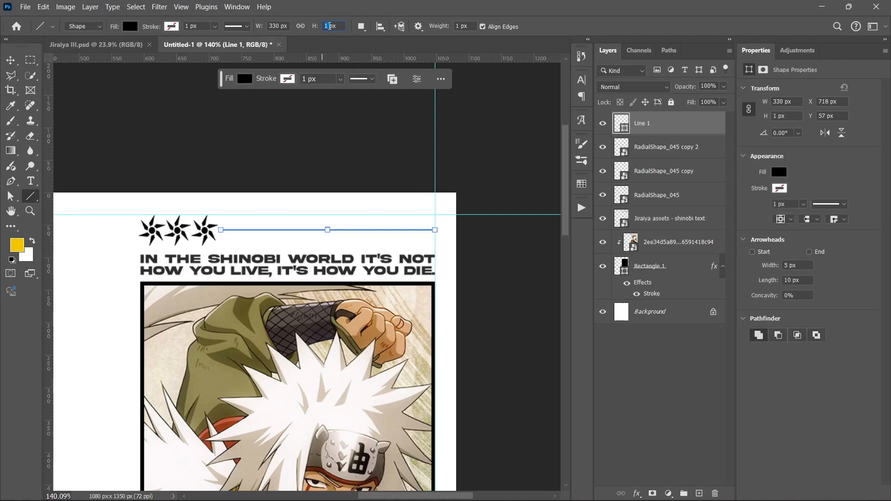
pyautogui.press('Return')
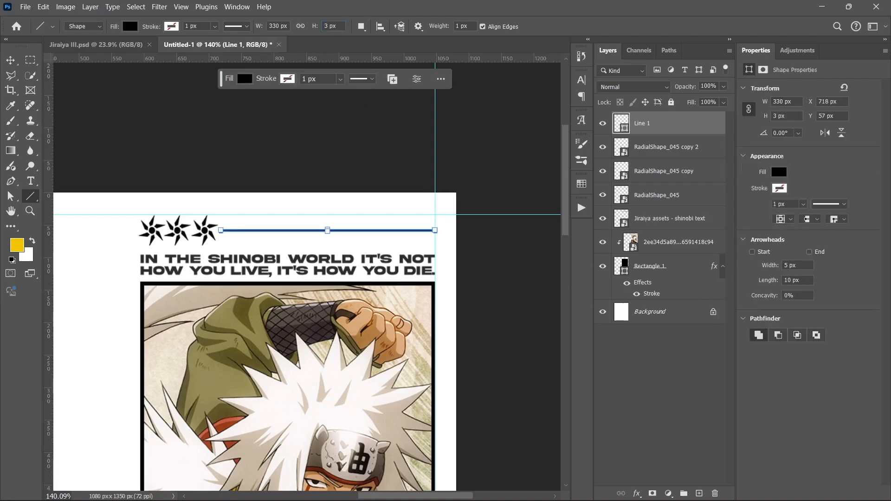
pyautogui.press('Escape')
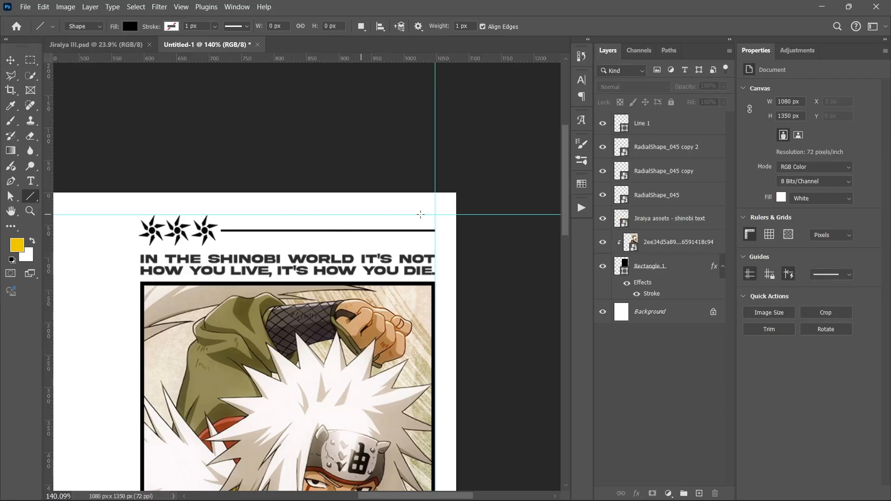
# Step: Set the height of the horizontal line beside the radial shapes to 2 px
pyautogui.click(673, 130)
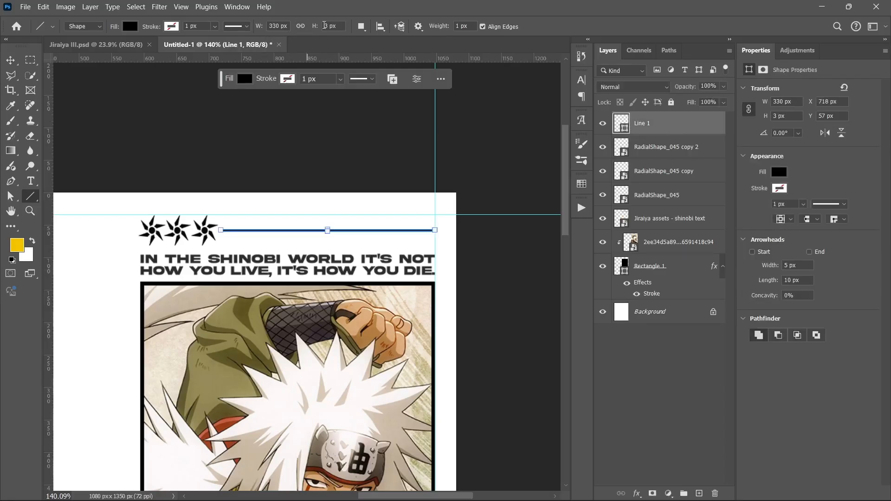
pyautogui.press('Return')
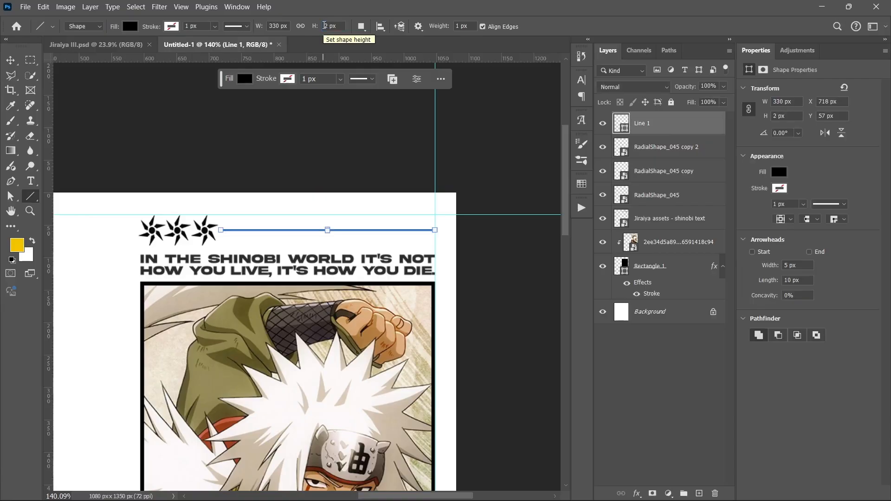
pyautogui.press('Escape')
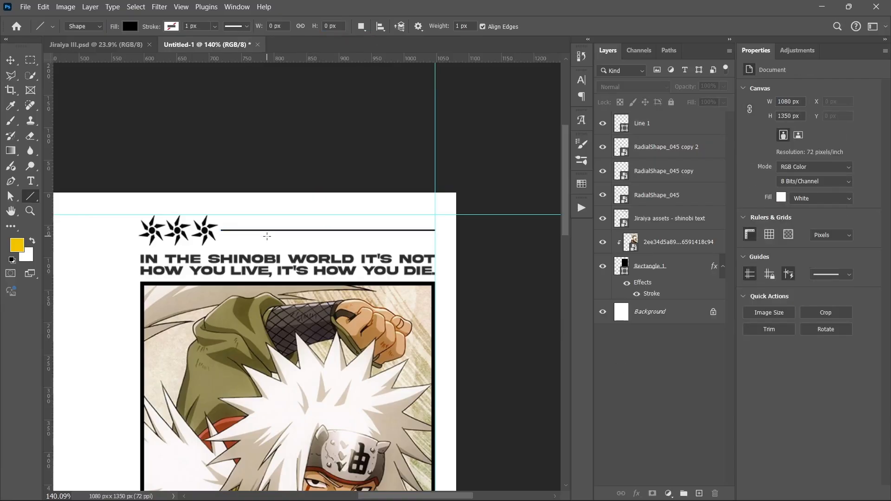
# Step: Nudge the shinobi text layer up to Y 80 px, just beneath the radial shapes
pyautogui.press('v')
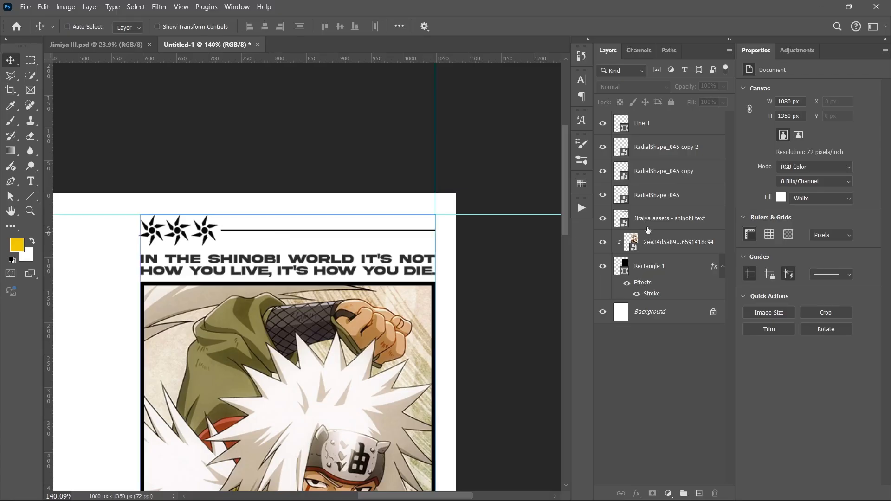
pyautogui.click(690, 222)
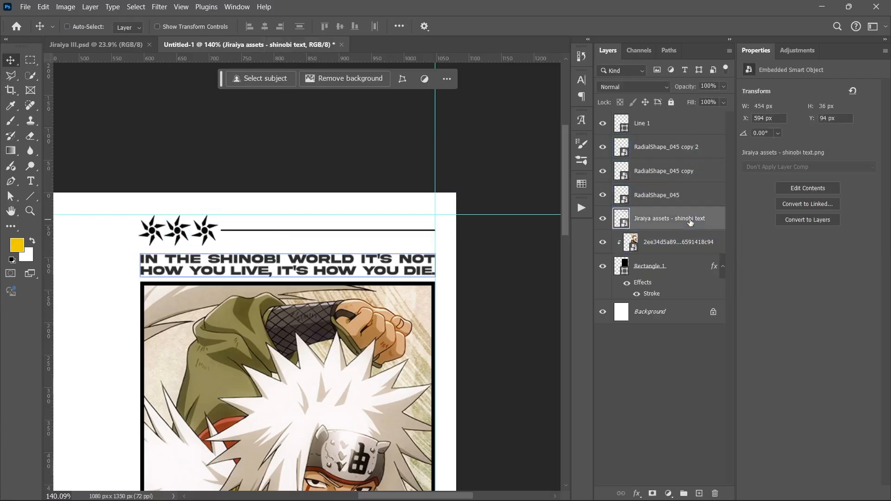
pyautogui.press('Up')
pyautogui.press('Up')
pyautogui.press('Up')
pyautogui.press('Up')
pyautogui.press('Up')
pyautogui.press('Up')
pyautogui.press('Up')
pyautogui.press('Up')
pyautogui.press('Up')
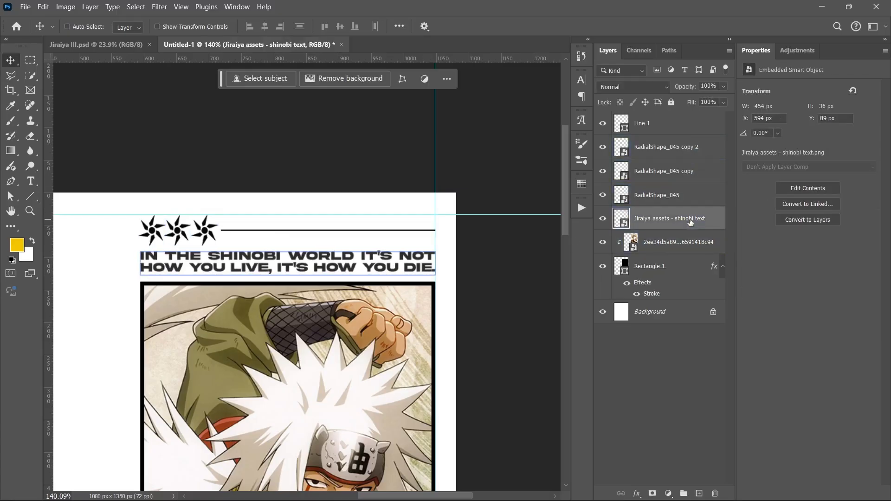
pyautogui.press('Up')
pyautogui.press('Up')
pyautogui.press('Up')
pyautogui.press('Up')
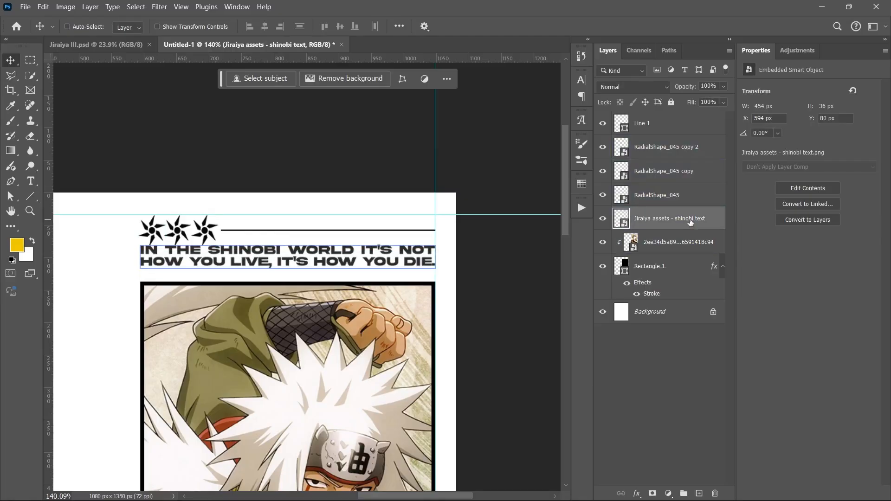
# Step: Nudge the character frame, Rectangle 1, up to Y 126 px, closer to the shinobi text
pyautogui.click(671, 267)
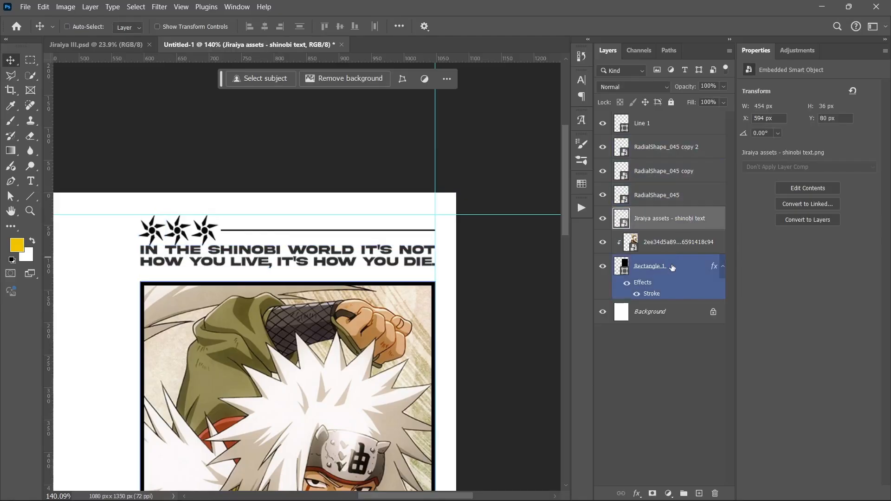
pyautogui.press('Up')
pyautogui.press('Up')
pyautogui.press('Up')
pyautogui.press('Up')
pyautogui.press('Up')
pyautogui.press('Up')
pyautogui.press('Up')
pyautogui.press('Up')
pyautogui.press('Up')
pyautogui.press('Up')
pyautogui.press('Up')
pyautogui.press('Up')
pyautogui.press('Up')
pyautogui.press('Up')
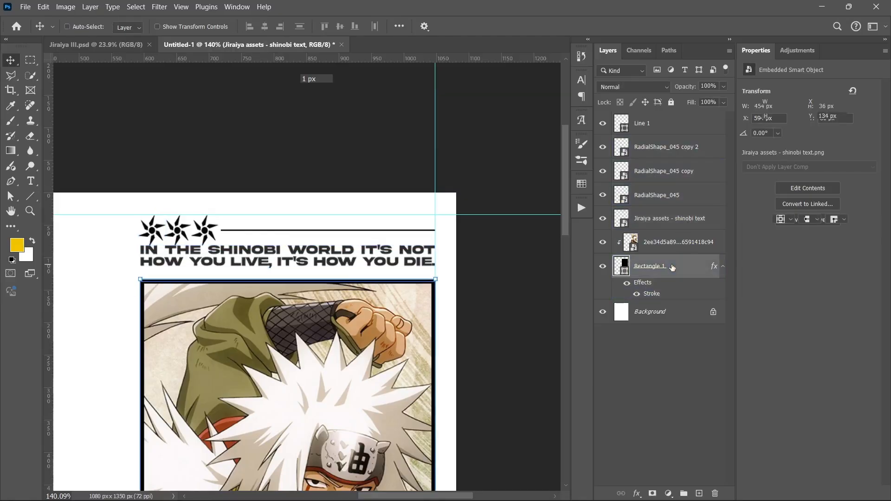
pyautogui.press('Down')
pyautogui.press('Down')
pyautogui.press('Down')
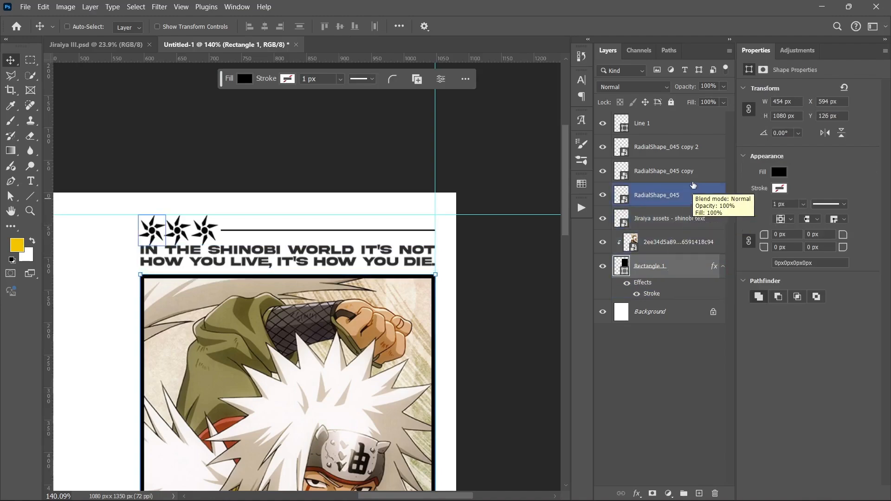
# Step: Nudge the shinobi text down to Y 86 px, between the radial shapes and the character frame
pyautogui.click(690, 220)
pyautogui.press('Down')
pyautogui.press('Down')
pyautogui.press('Down')
pyautogui.press('Down')
pyautogui.press('Down')
pyautogui.press('Down')
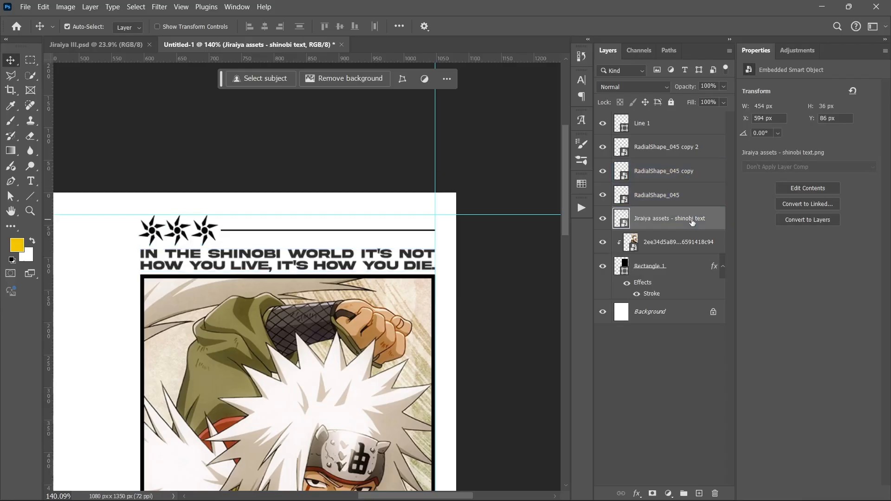
# Step: Deselect all layers and hide the guides
pyautogui.hotkey('ctrl', '0')
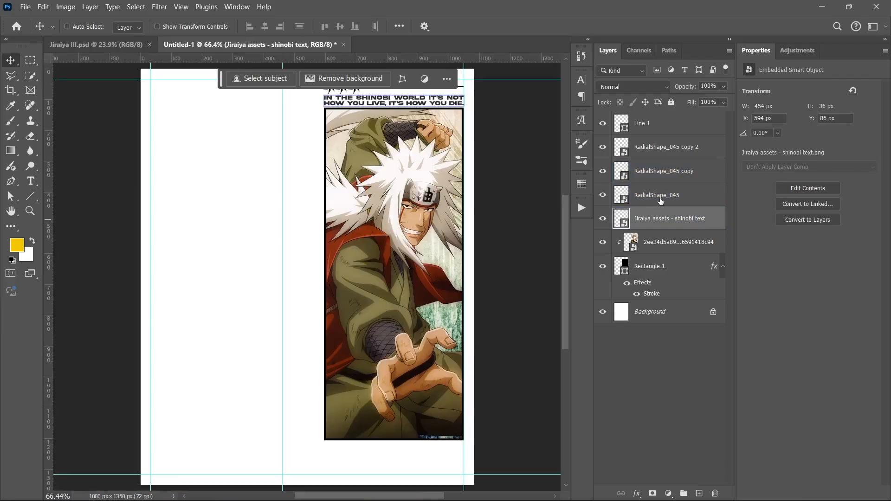
pyautogui.click(681, 325)
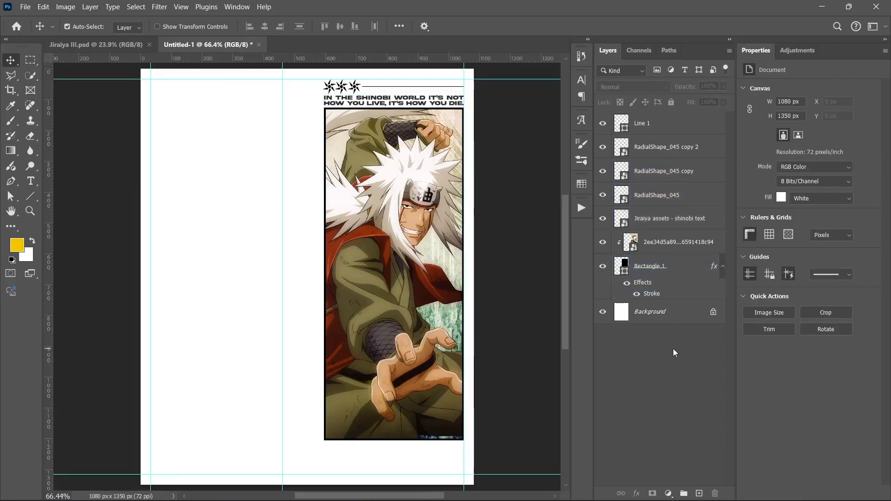
pyautogui.hotkey('ctrl', ';')
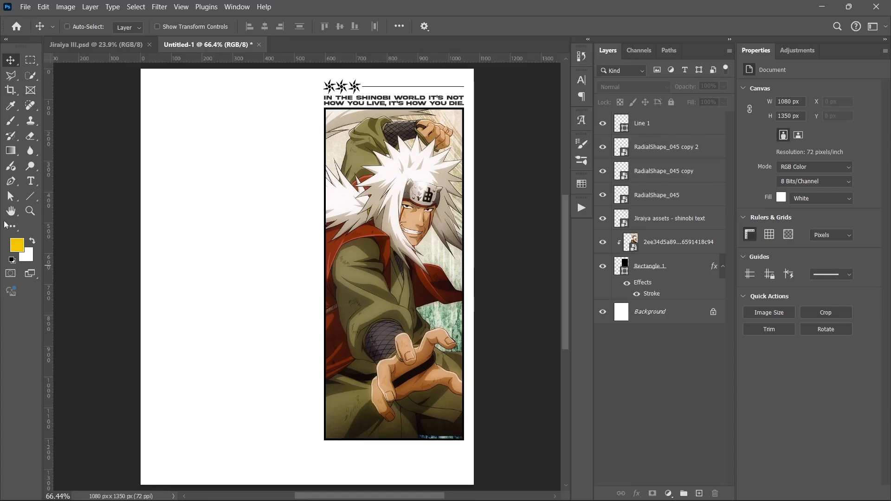
# Step: Switch from the Line tool to the Rectangle tool
pyautogui.click(27, 201)
pyautogui.click(79, 194)
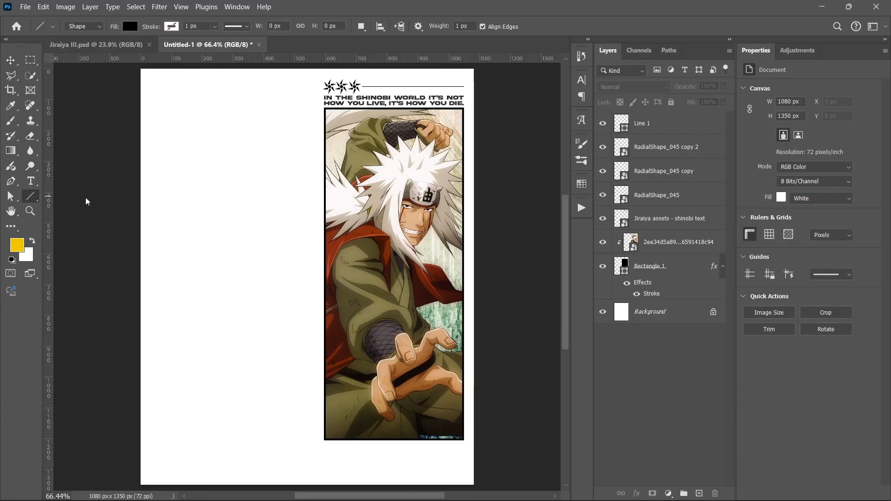
pyautogui.scroll(-2, 333, 478)
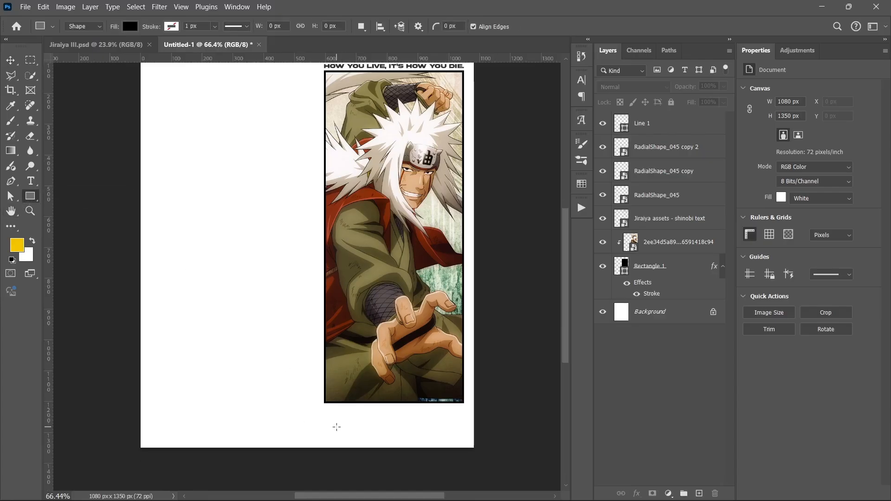
pyautogui.scroll(5, 336, 427)
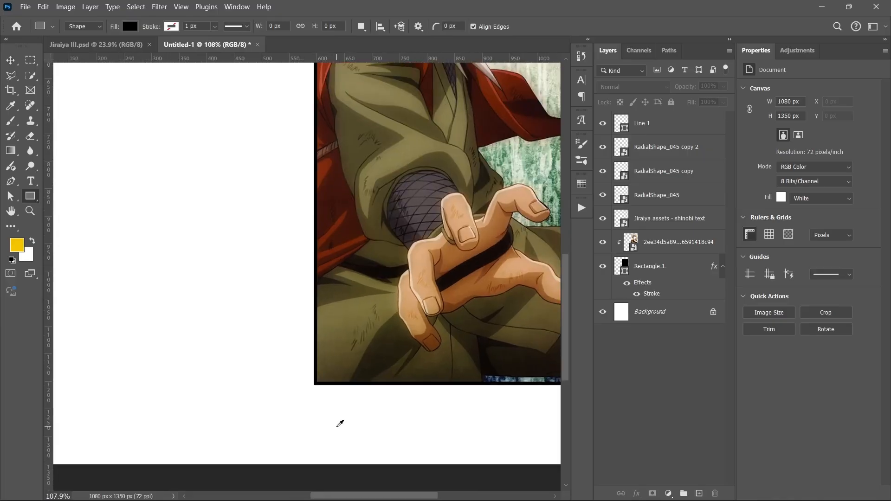
pyautogui.moveTo(365, 412); pyautogui.dragTo(268, 399)
pyautogui.scroll(1, 263, 419)
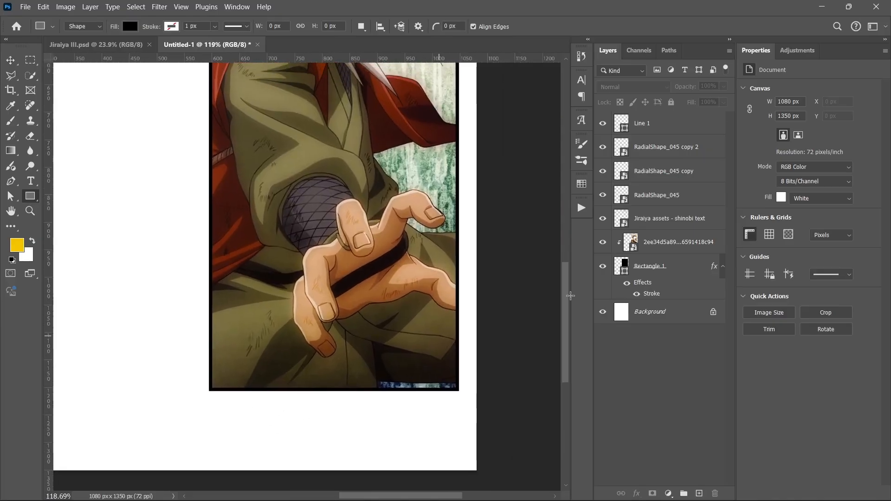
# Step: Set the character frame's stroke size to 4 px, lower the stroke opacity slightly, and collapse the layer's effects list
pyautogui.click(694, 268)
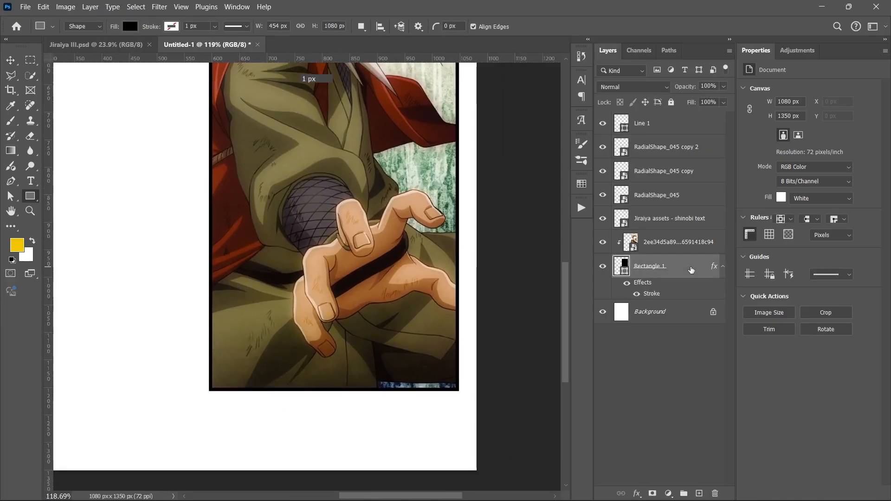
pyautogui.doubleClick(691, 270)
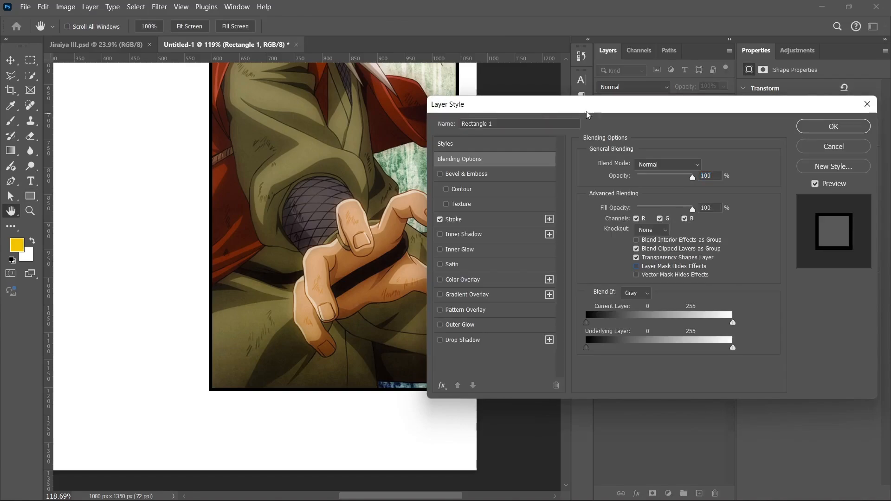
pyautogui.moveTo(585, 117); pyautogui.dragTo(633, 110)
pyautogui.click(541, 211)
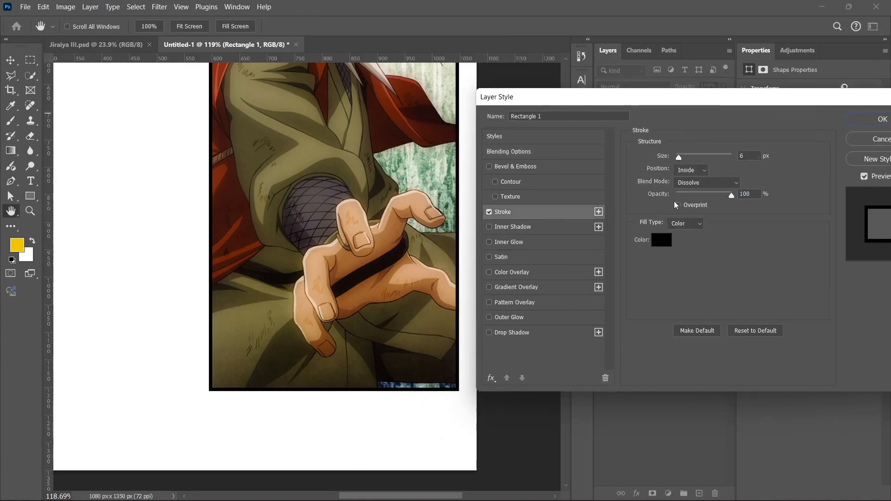
pyautogui.doubleClick(758, 157)
pyautogui.write('4')
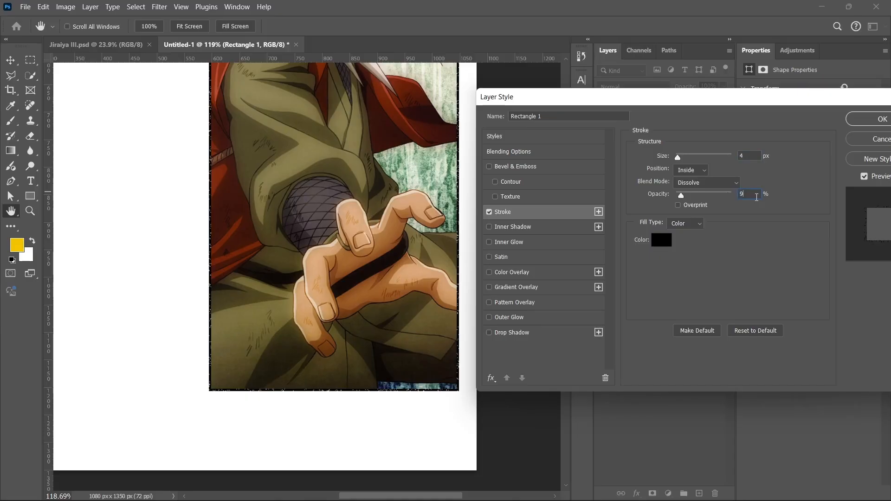
pyautogui.press('Up')
pyautogui.press('Up')
pyautogui.press('Return')
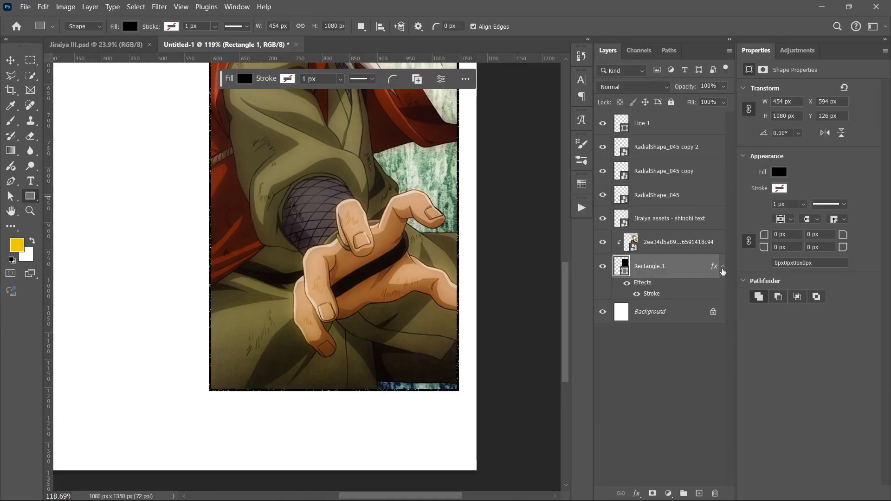
pyautogui.click(723, 266)
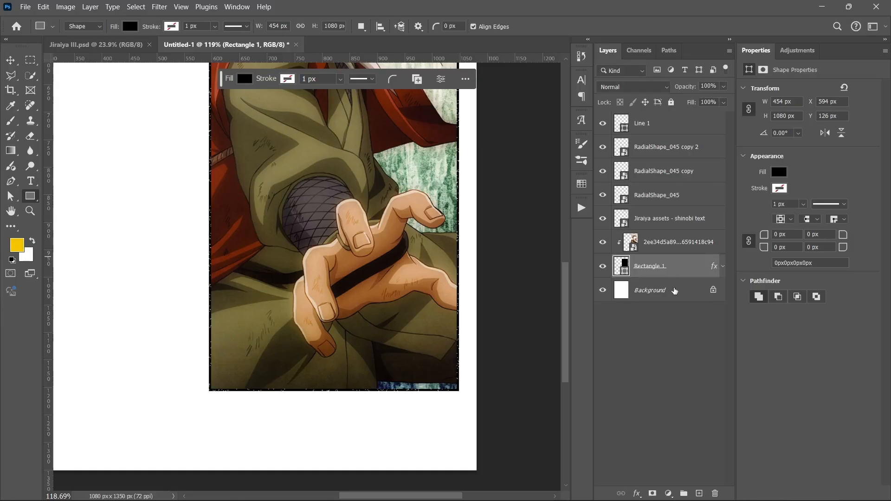
# Step: Place the RestrictedSticker image from the Jiraiya Assets folder just above the Background layer and move it beneath the character frame
pyautogui.click(674, 291)
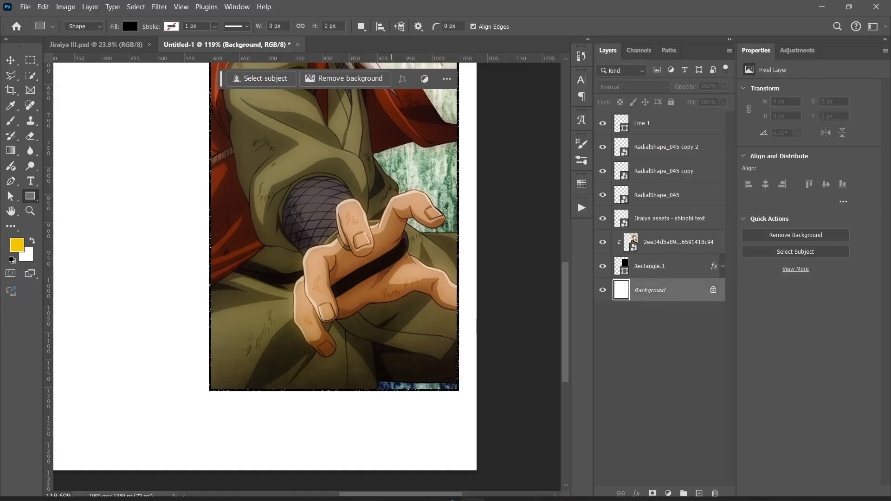
pyautogui.click(369, 489)
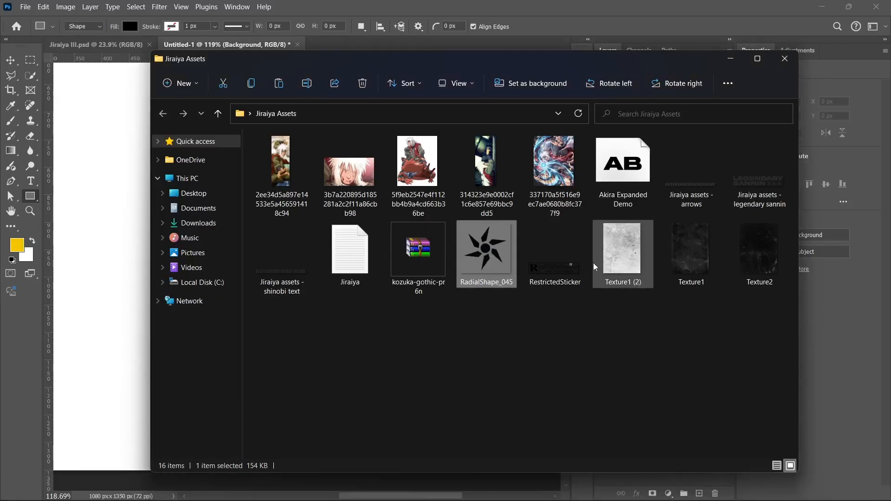
pyautogui.moveTo(562, 270); pyautogui.dragTo(107, 328)
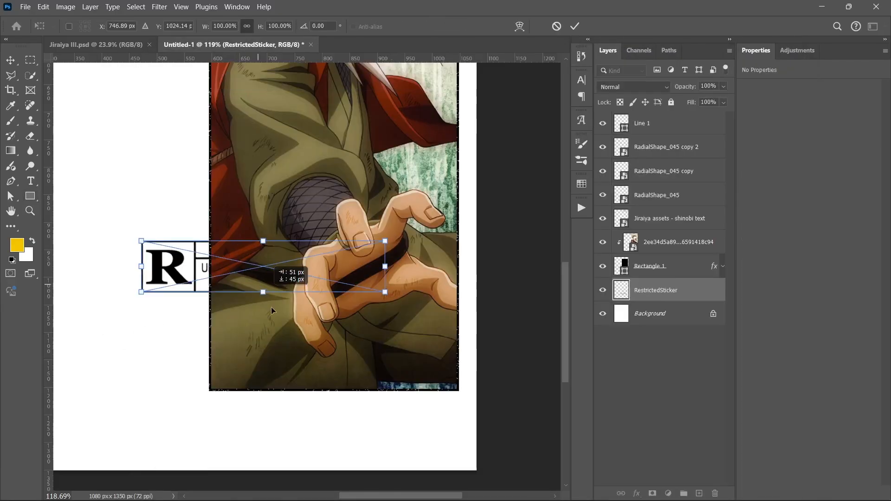
pyautogui.moveTo(272, 310); pyautogui.dragTo(285, 422)
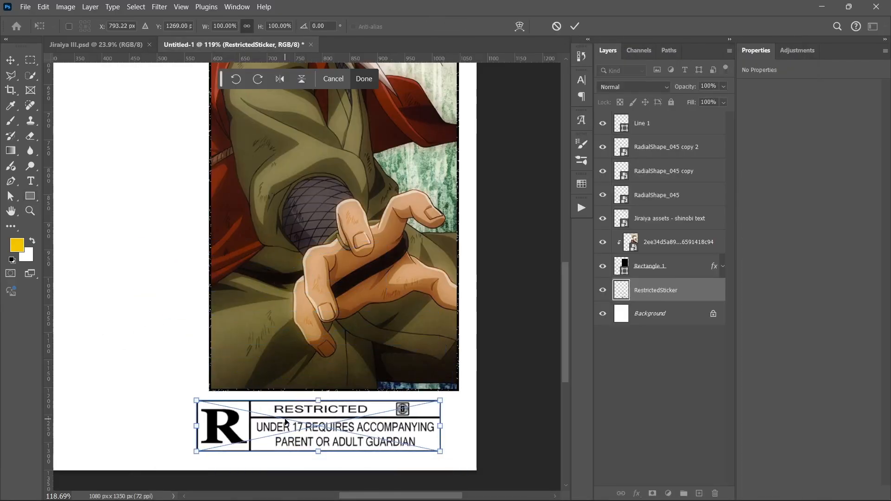
# Step: Show the guides, scale the RestrictedSticker to about 53%, and align it with the frame's right edge at X 813, Y 1217 px
pyautogui.hotkey('ctrl', ';')
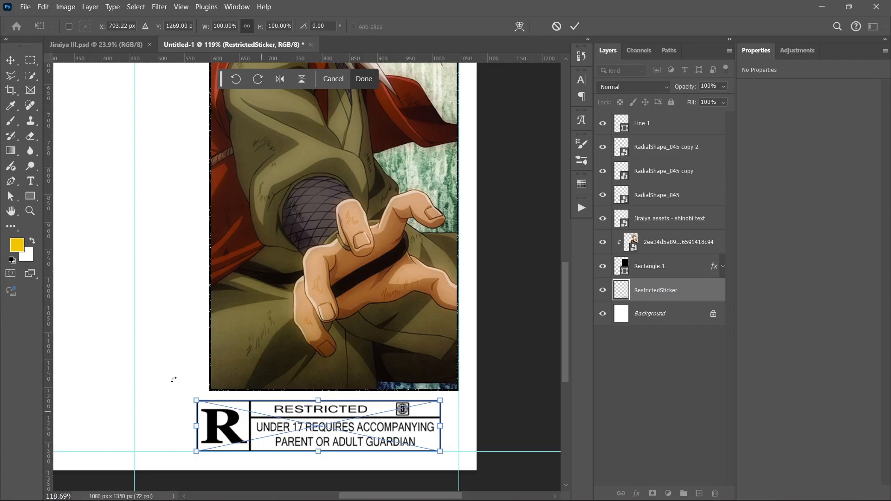
pyautogui.moveTo(196, 403); pyautogui.dragTo(344, 390)
pyautogui.scroll(2, 424, 418)
pyautogui.scroll(1, 423, 417)
pyautogui.hotkey('alt', 'space')
pyautogui.scroll(2, 357, 387)
pyautogui.press('Up')
pyautogui.press('Up')
pyautogui.press('Up')
pyautogui.press('Up')
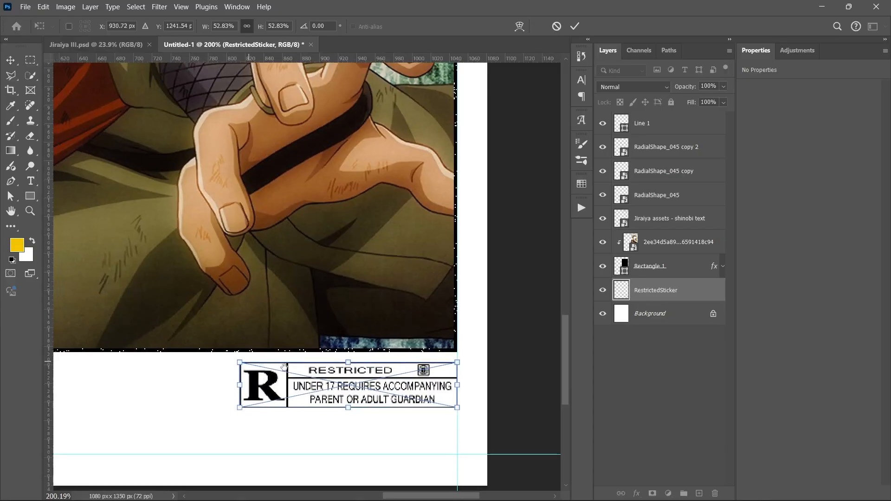
pyautogui.hscroll(-3, 321, 365)
pyautogui.press('Return')
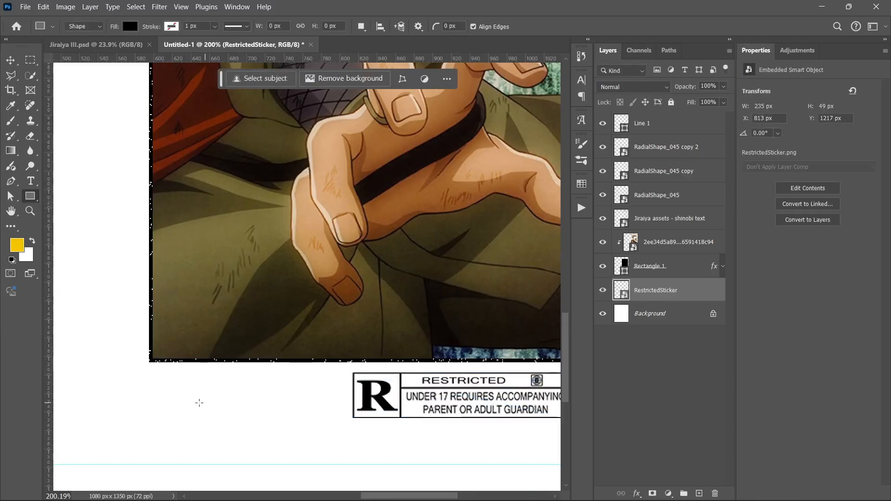
# Step: Draw a black 206 x 49 px rectangle at X 594, Y 1217 px, matching the sticker's height and the frame's left edge
pyautogui.moveTo(143, 382); pyautogui.dragTo(340, 420)
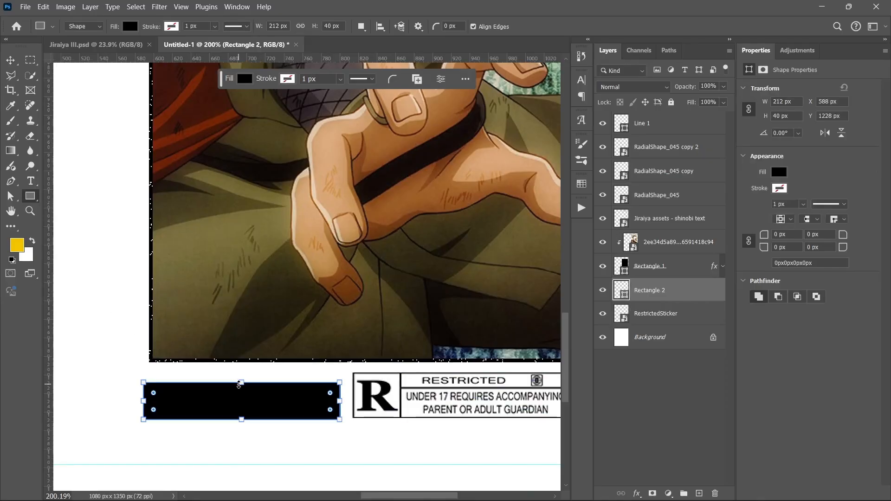
pyautogui.moveTo(241, 382); pyautogui.dragTo(241, 374)
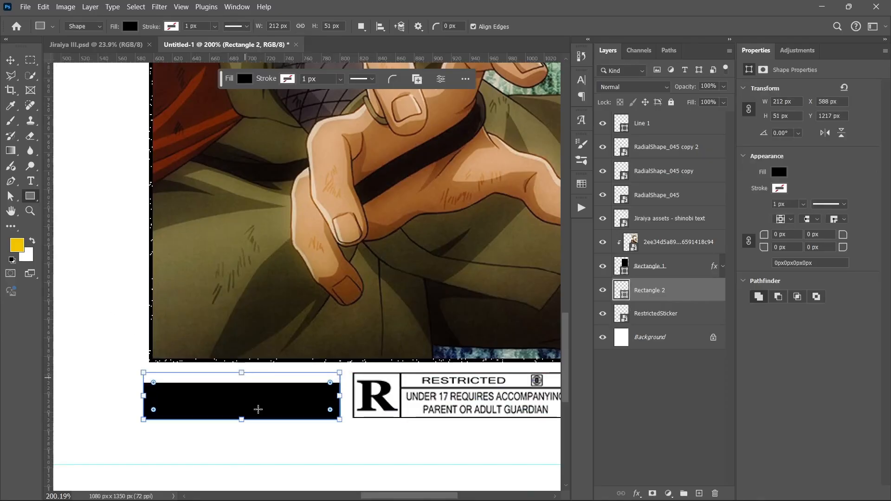
pyautogui.moveTo(244, 420); pyautogui.dragTo(245, 418)
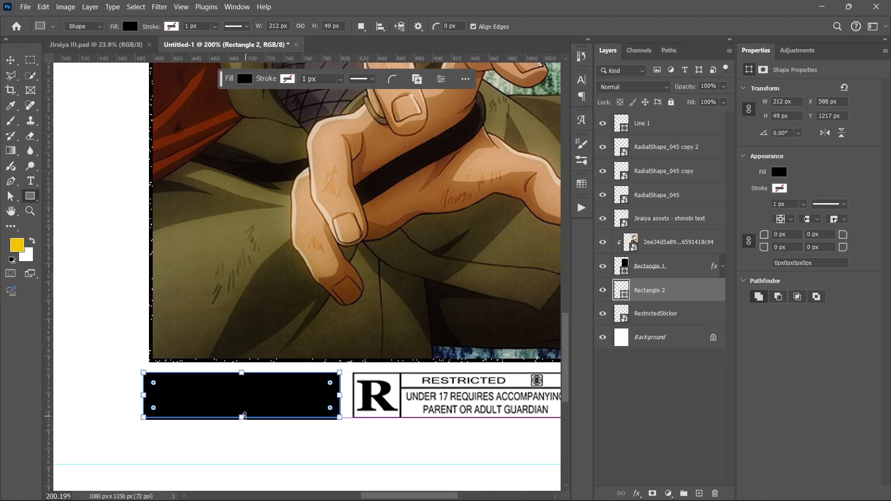
pyautogui.moveTo(143, 397); pyautogui.dragTo(148, 397)
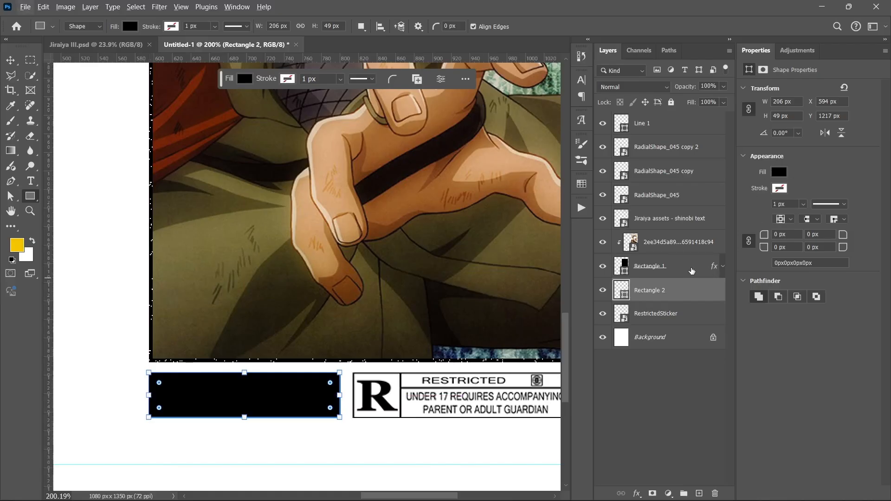
# Step: Copy the stroke effect from Rectangle 1 to Rectangle 2 and select Rectangle 2
pyautogui.click(691, 270)
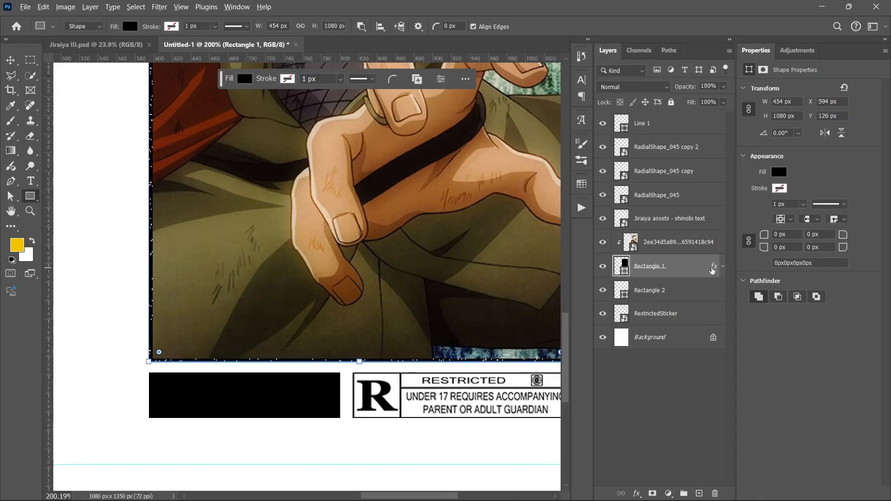
pyautogui.moveTo(714, 269); pyautogui.dragTo(712, 292)
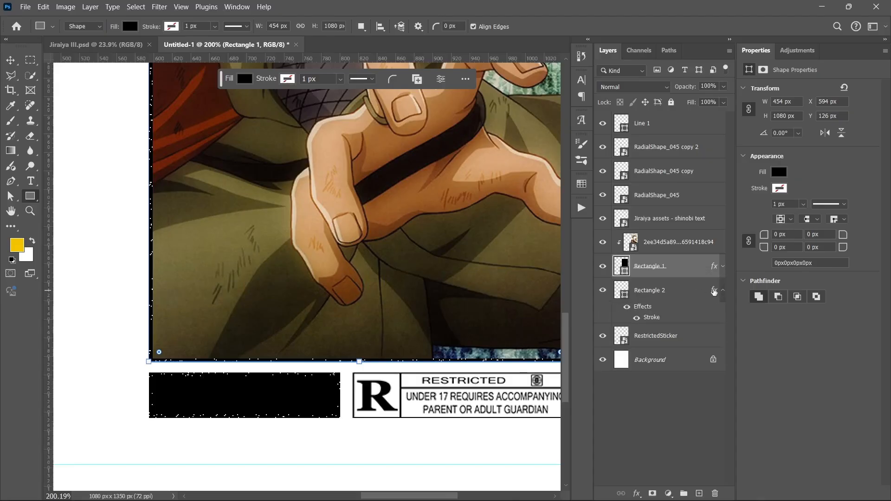
pyautogui.click(682, 292)
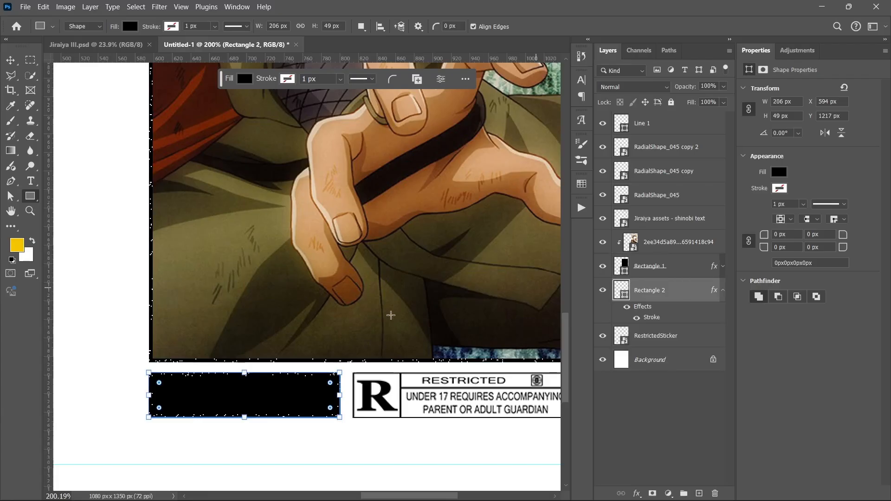
# Step: Place the white-haired close-up image, 3b7a220895d185281a2c2f11a86cbb98, above Rectangle 2 and scale it down to about 35%
pyautogui.click(392, 487)
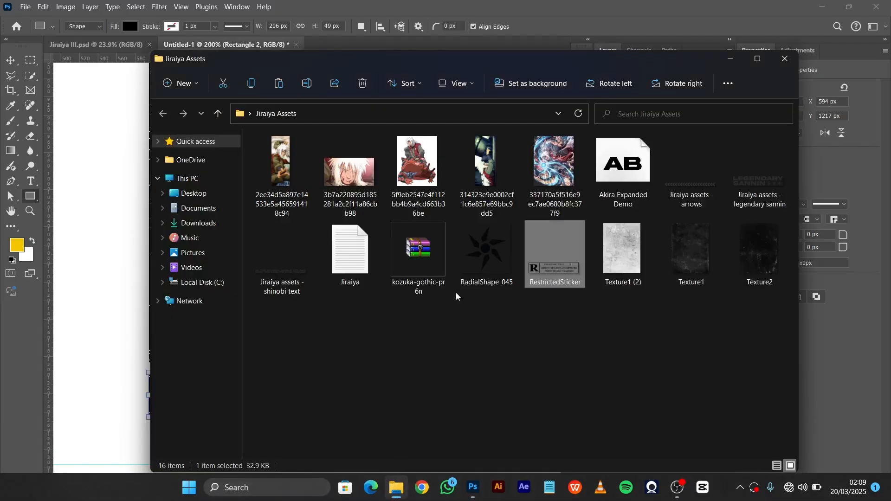
pyautogui.click(359, 184)
pyautogui.moveTo(359, 188); pyautogui.dragTo(123, 292)
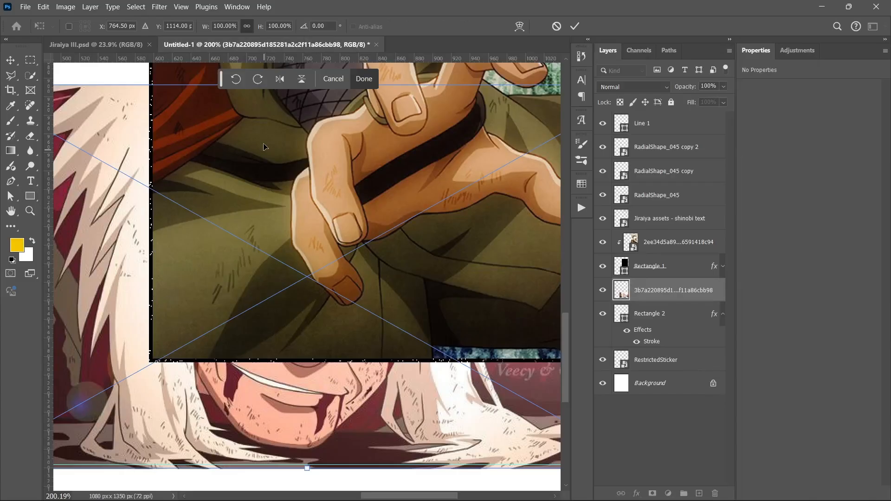
pyautogui.scroll(1, 320, 191)
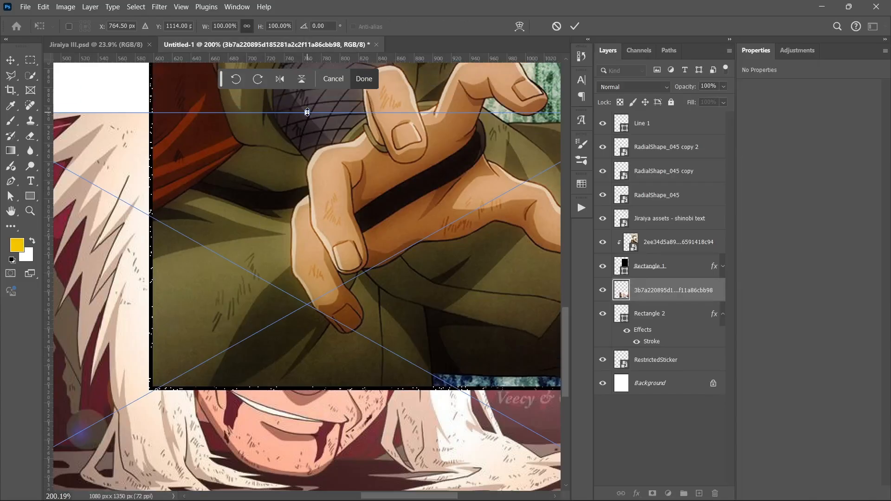
pyautogui.moveTo(307, 113); pyautogui.dragTo(280, 412)
# Step: Fit the close-up image over Rectangle 2 at about 30% scale and clip it to that rectangle
pyautogui.scroll(-3, 281, 412)
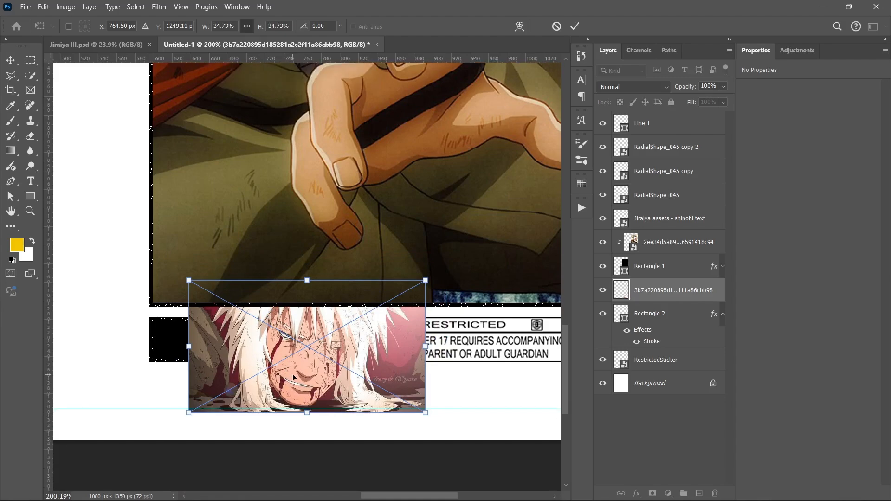
pyautogui.moveTo(291, 373); pyautogui.dragTo(245, 361)
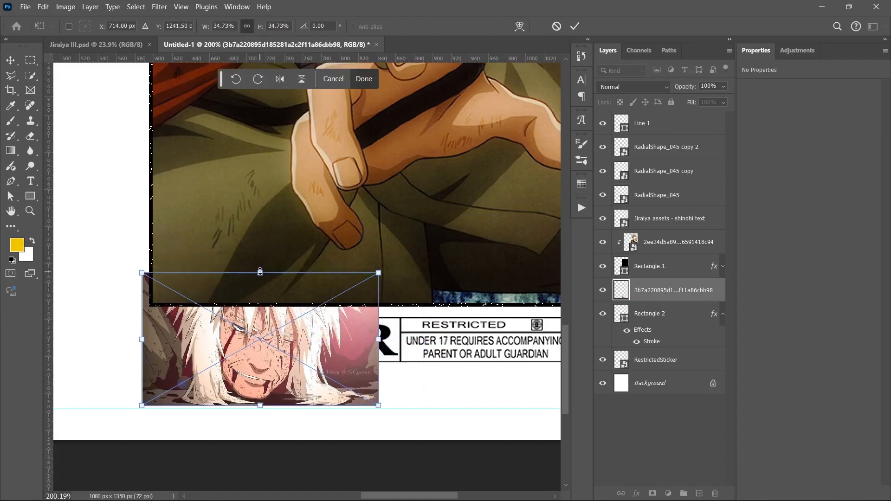
pyautogui.moveTo(260, 272); pyautogui.dragTo(260, 292)
pyautogui.moveTo(258, 353); pyautogui.dragTo(243, 344)
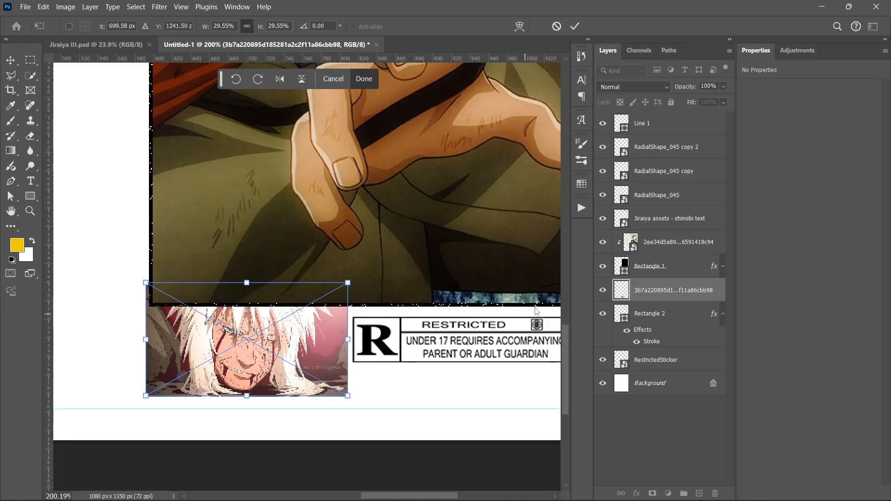
pyautogui.press('Return')
pyautogui.keyDown('alt'); pyautogui.click(672, 300); pyautogui.keyUp('alt')
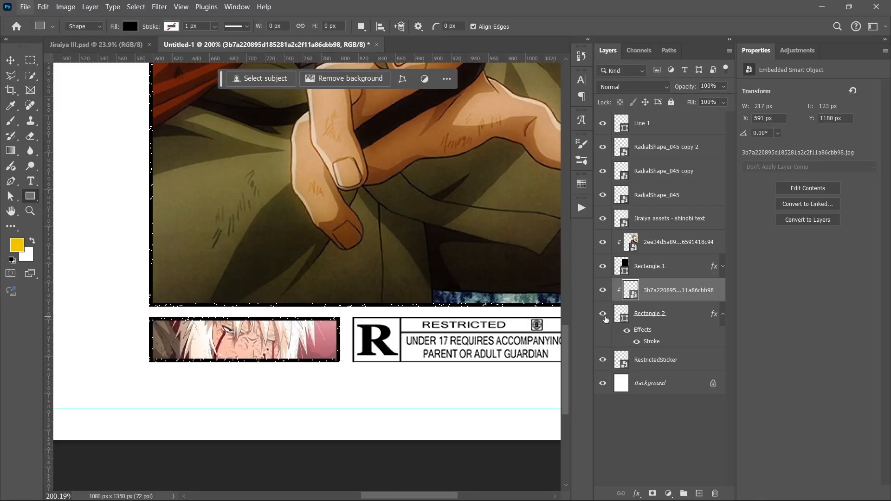
# Step: Try extending Rectangle 2 downward to 61 px high, then restore its 49 px height
pyautogui.click(685, 315)
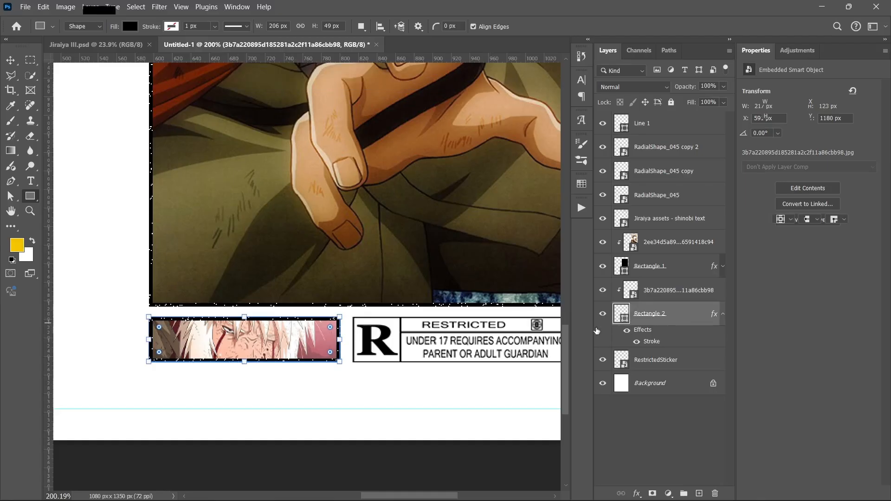
pyautogui.moveTo(239, 361); pyautogui.dragTo(245, 373)
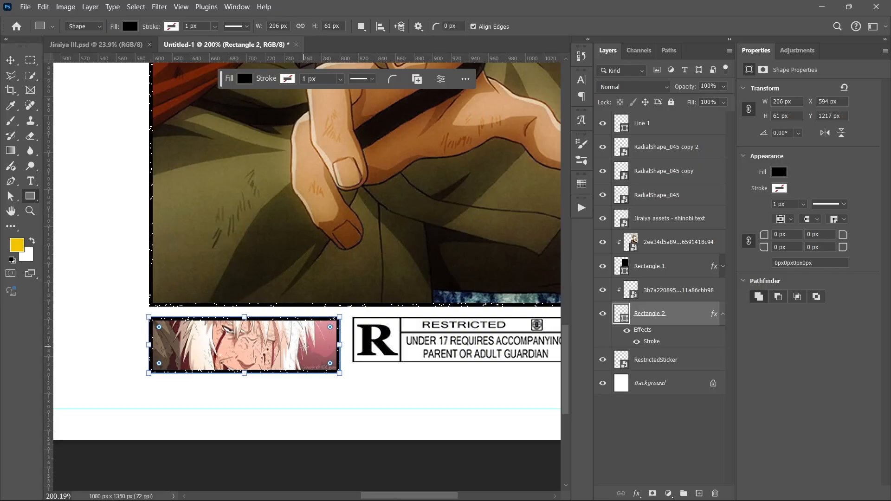
pyautogui.moveTo(244, 372); pyautogui.dragTo(248, 360)
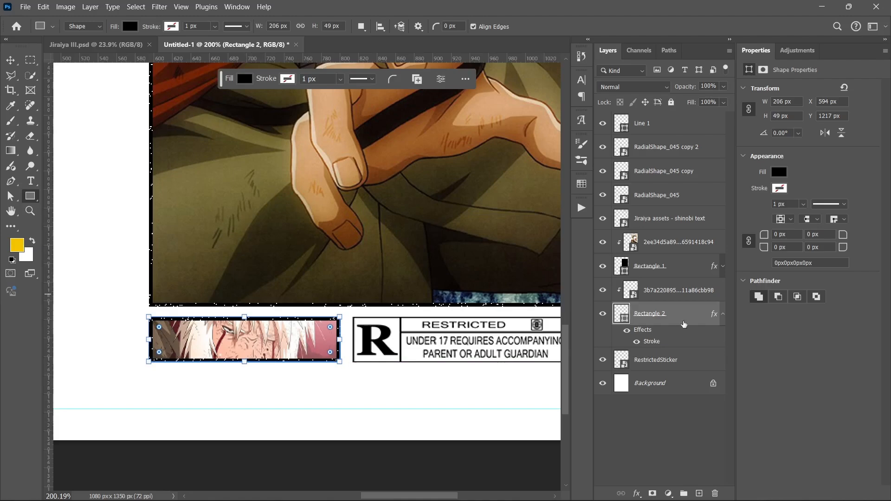
# Step: Set the stroke size of Rectangle 2's layer style to 2 px
pyautogui.doubleClick(686, 323)
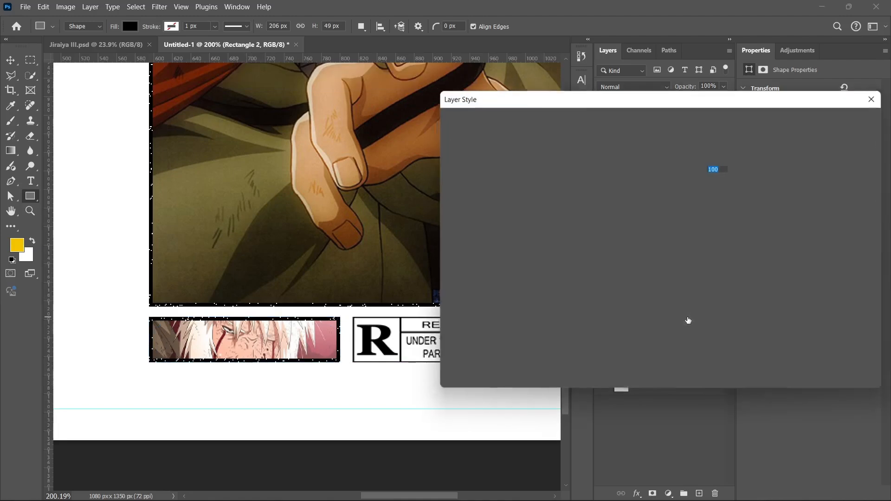
pyautogui.click(505, 212)
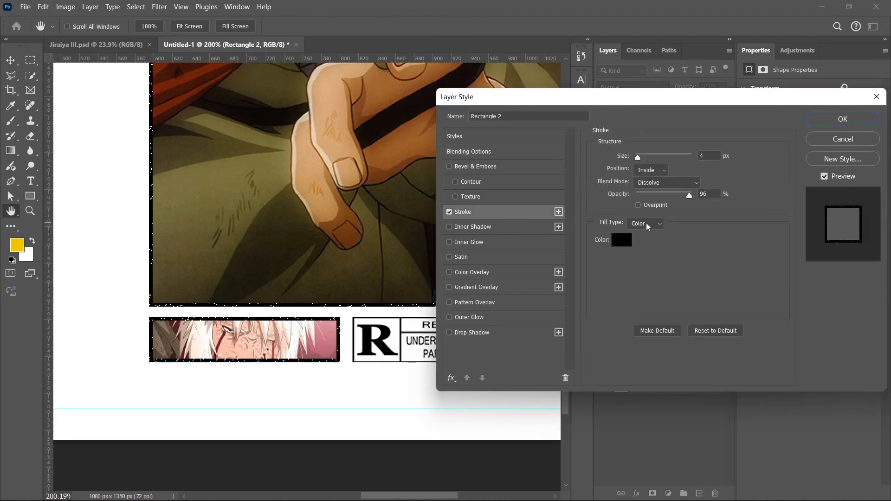
pyautogui.doubleClick(700, 155)
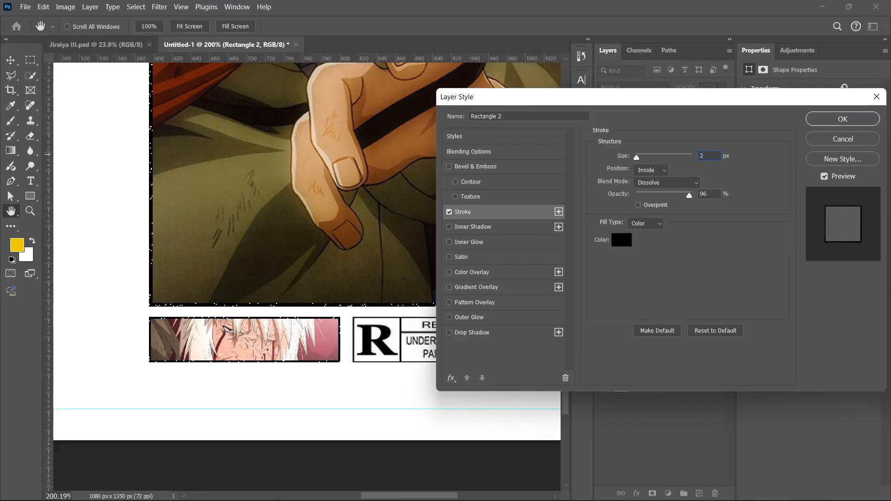
pyautogui.press('Return')
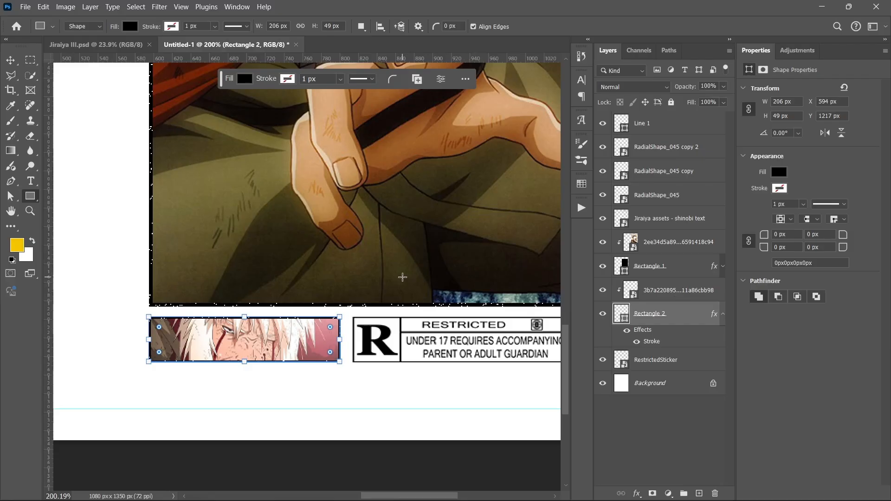
# Step: Place the Jiraiya assets - arrows image below the close-up and restricted sticker, scaled down to about 32% to match the frame's width
pyautogui.scroll(-2, 378, 264)
pyautogui.hscroll(2, 377, 264)
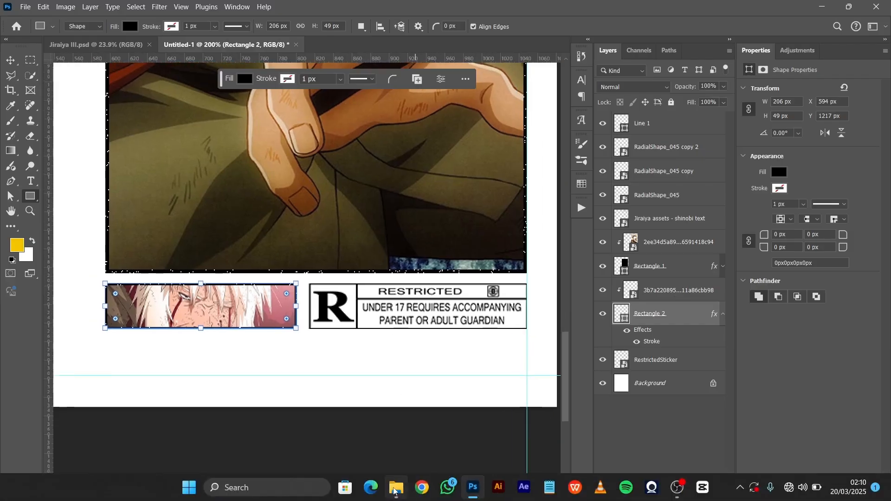
pyautogui.click(395, 487)
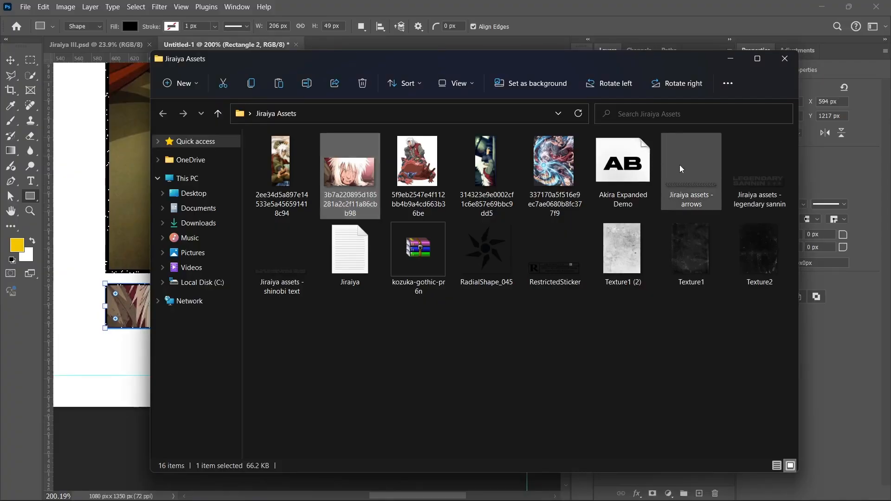
pyautogui.moveTo(676, 170); pyautogui.dragTo(109, 298)
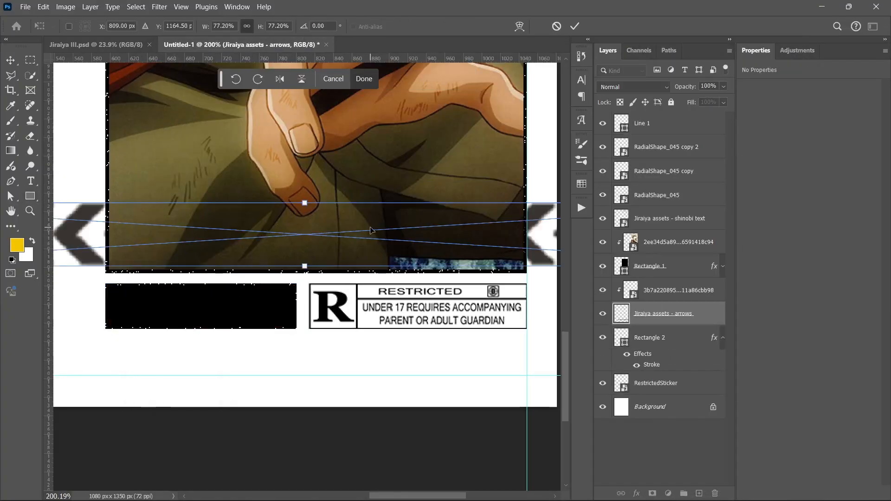
pyautogui.moveTo(305, 202); pyautogui.dragTo(322, 369)
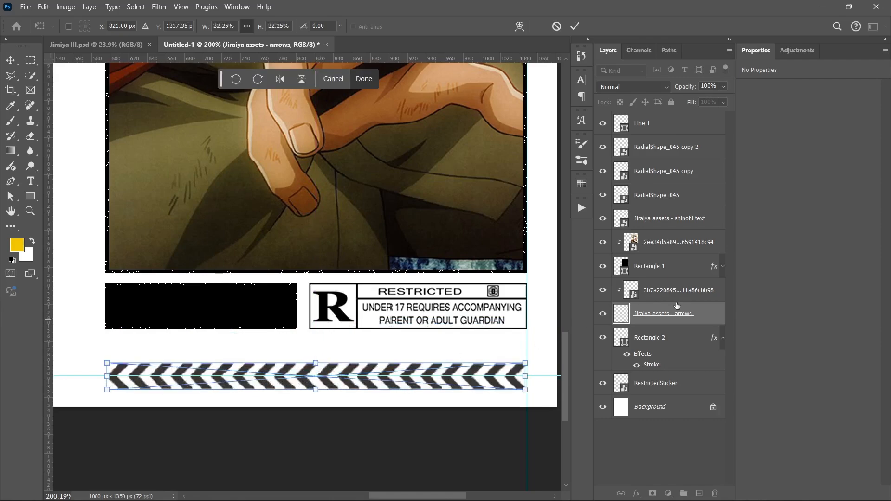
# Step: Move the arrows layer beneath Rectangle 2 in the layer order and clip the close-up image to Rectangle 2 again
pyautogui.moveTo(689, 320); pyautogui.dragTo(699, 369)
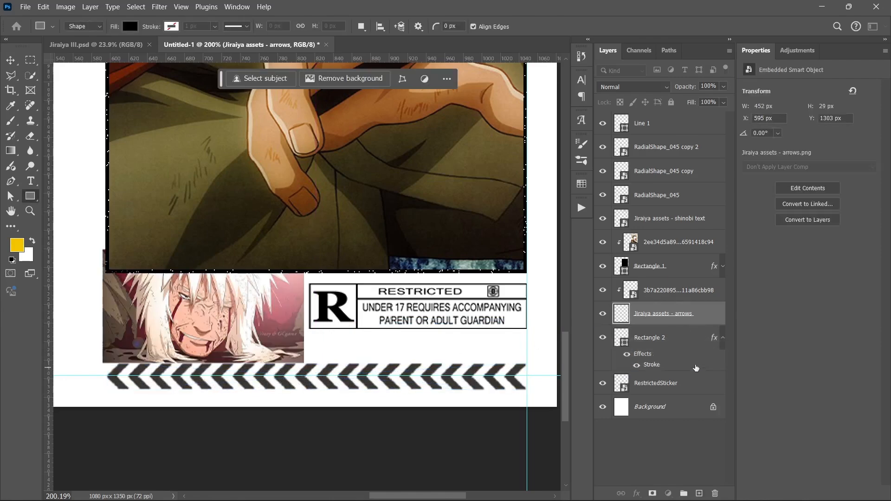
pyautogui.click(689, 309)
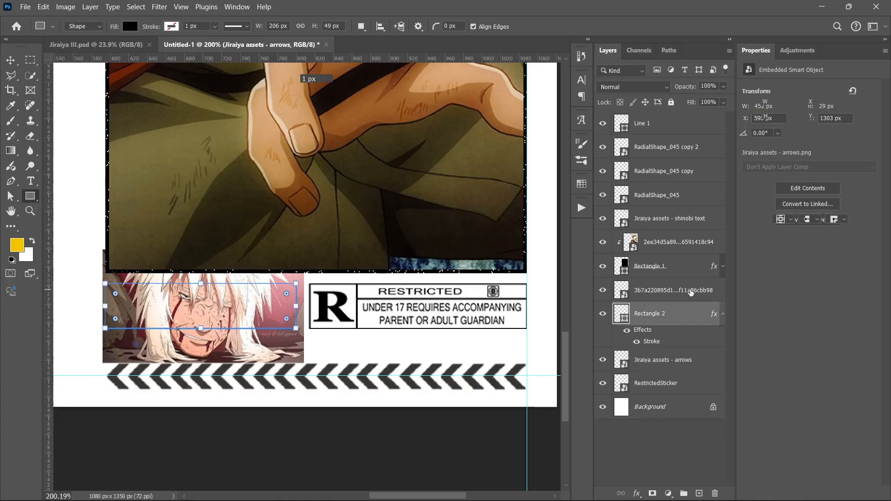
pyautogui.click(689, 297)
pyautogui.keyDown('alt'); pyautogui.click(692, 302); pyautogui.keyUp('alt')
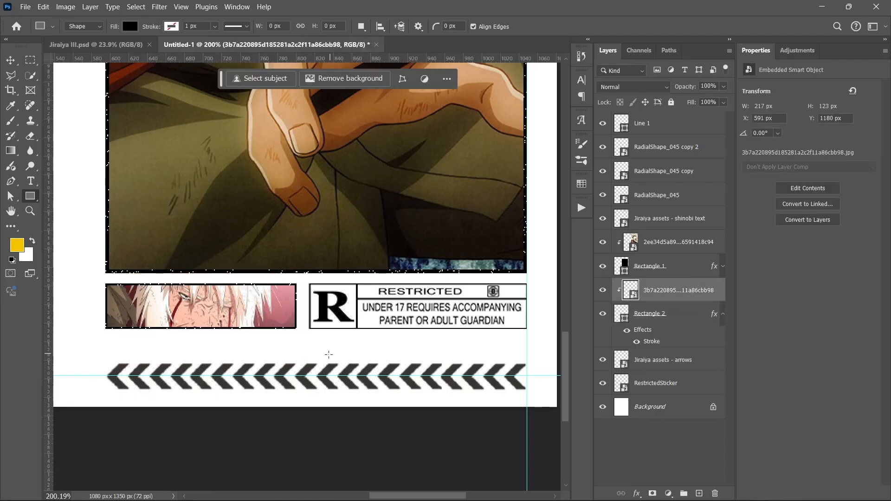
# Step: Move the arrows strip up onto the bottom margin guide, at about X 596 px and Y 1287 px
pyautogui.press('v')
pyautogui.moveTo(324, 383); pyautogui.dragTo(447, 355)
pyautogui.click(702, 367)
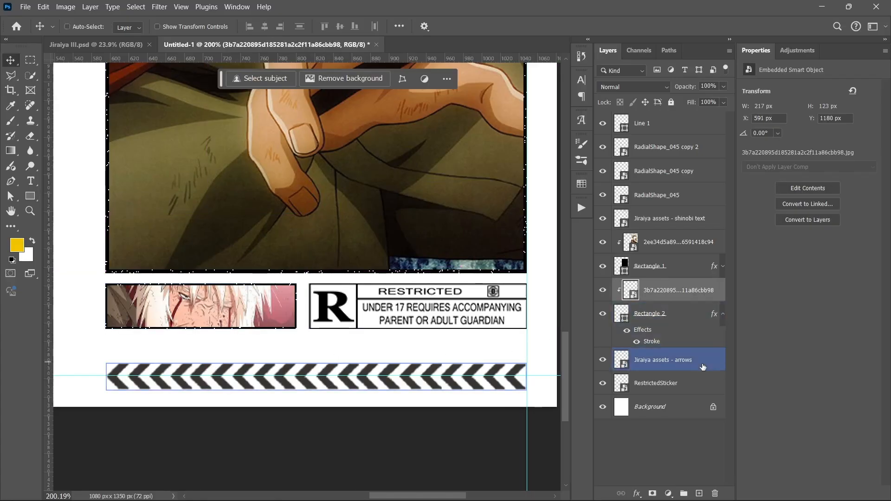
pyautogui.click(699, 333)
pyautogui.click(687, 266)
pyautogui.click(688, 219)
pyautogui.click(687, 146)
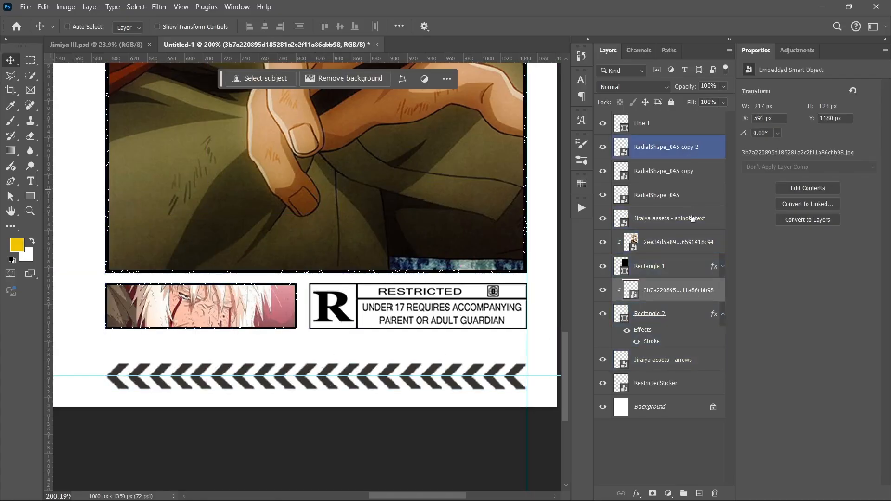
pyautogui.click(694, 274)
pyautogui.click(691, 315)
pyautogui.click(690, 362)
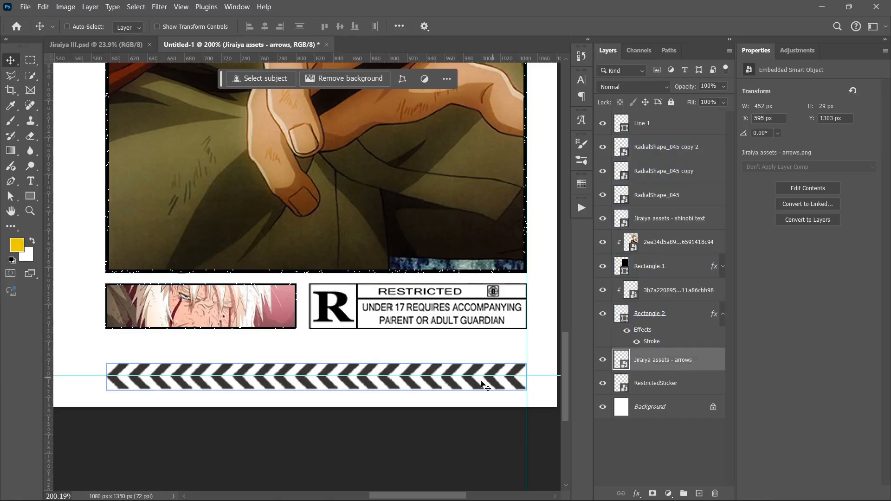
pyautogui.moveTo(392, 389); pyautogui.dragTo(390, 370)
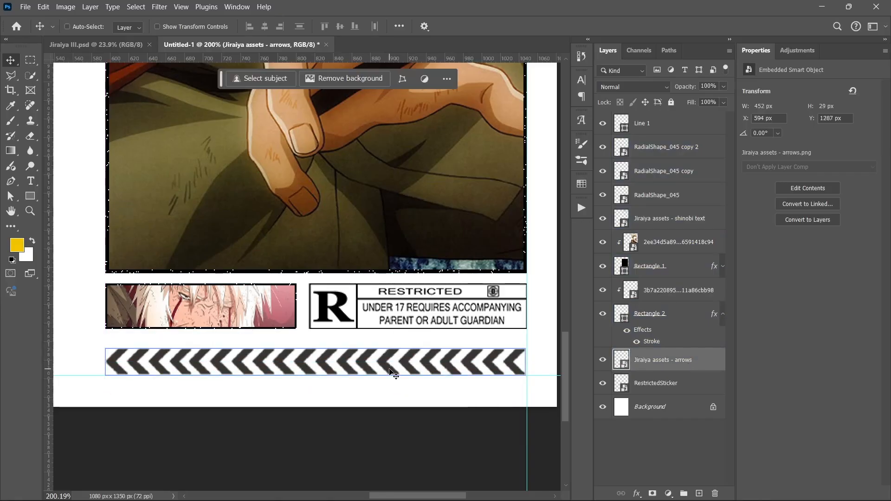
pyautogui.press('Right')
pyautogui.press('Right')
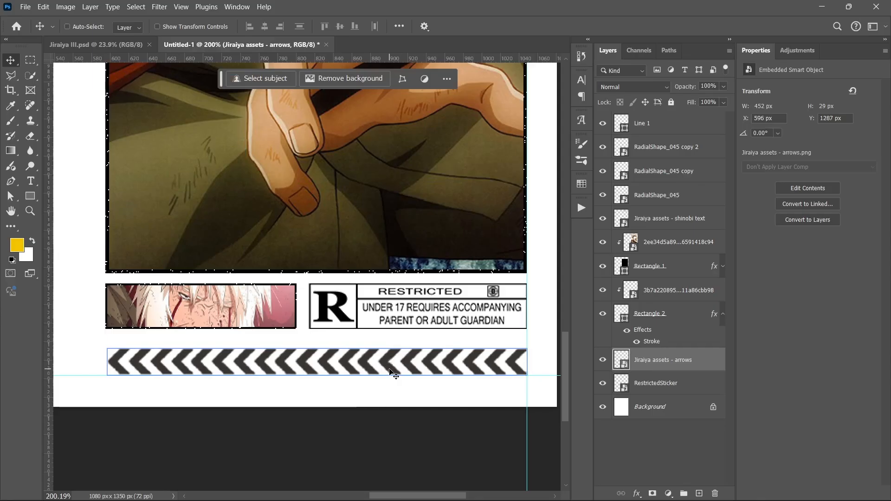
# Step: Stretch the arrows strip's left end out to the frame's left edge, making it 454 px wide
pyautogui.hotkey('ctrl', 't')
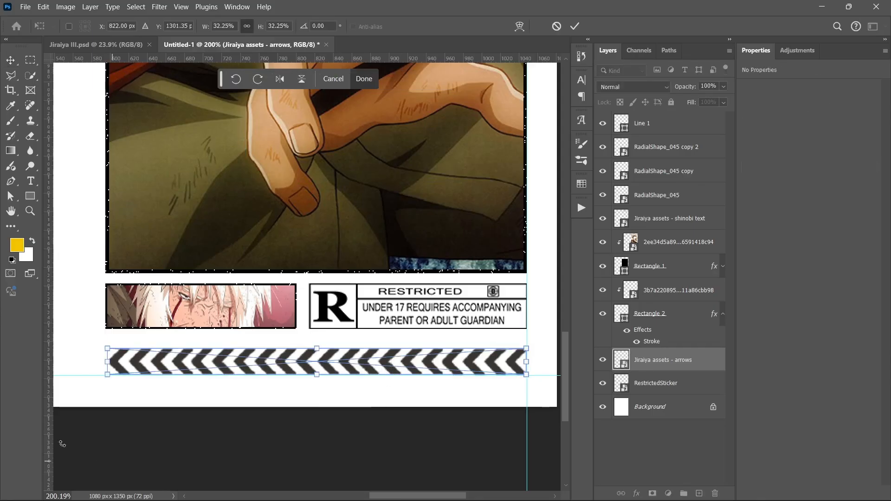
pyautogui.moveTo(108, 348); pyautogui.dragTo(106, 349)
pyautogui.press('Return')
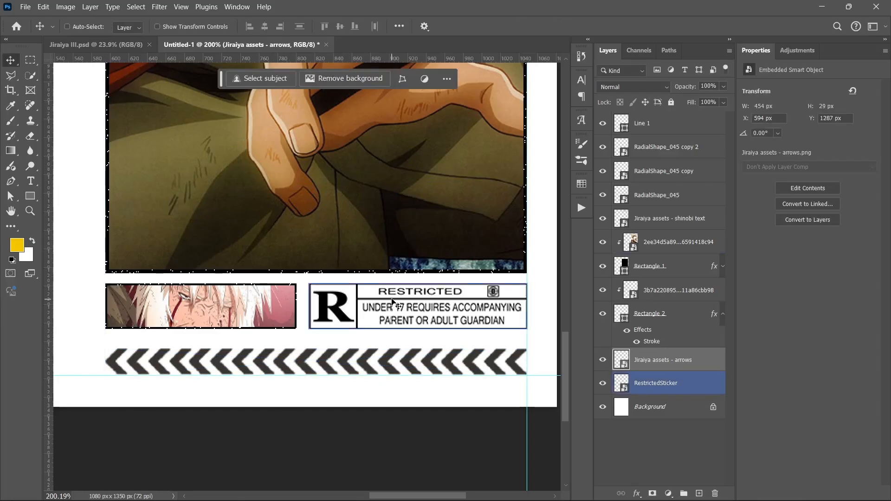
# Step: Select the RestrictedSticker layer and hide Rectangle 2 together with its clipped close-up image
pyautogui.click(659, 266)
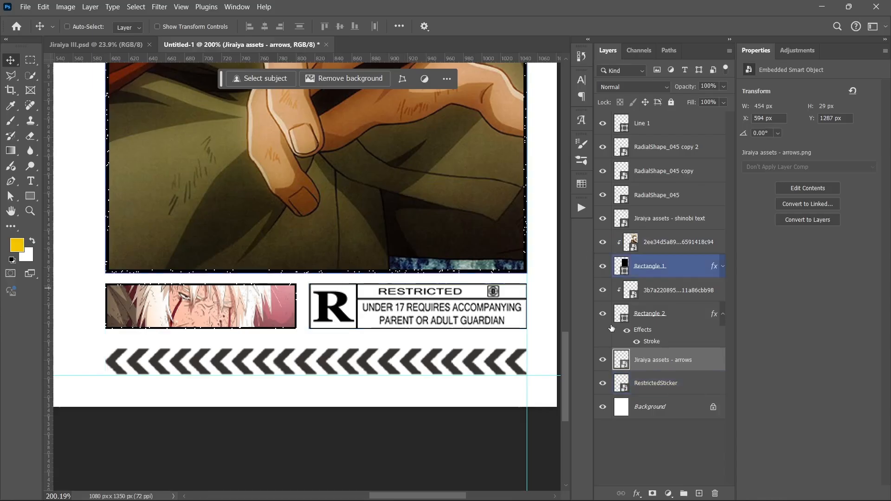
pyautogui.click(622, 314)
pyautogui.click(624, 285)
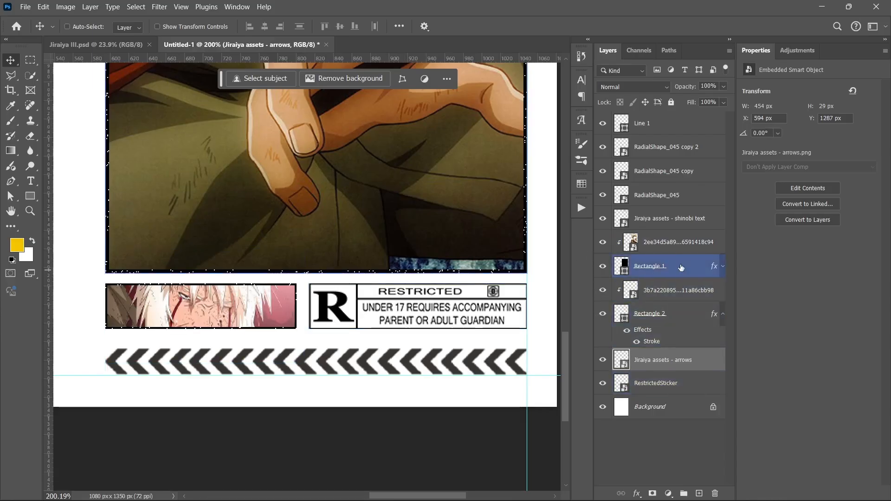
pyautogui.click(682, 382)
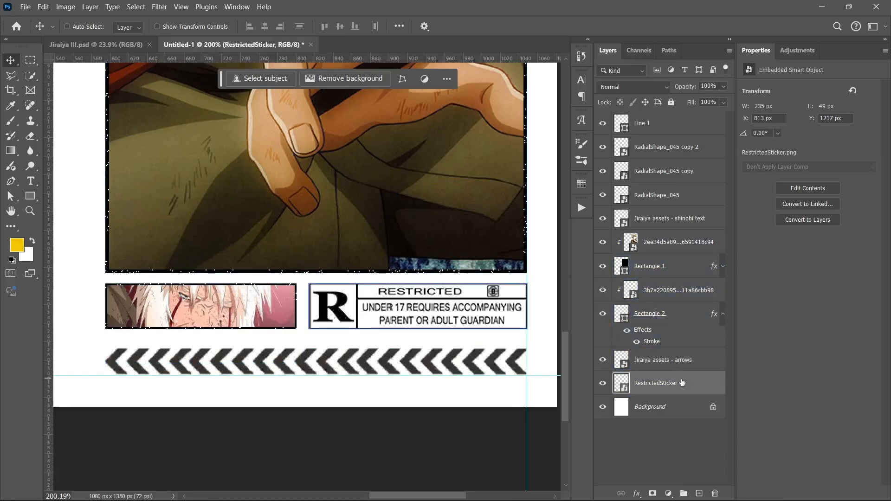
pyautogui.click(603, 313)
pyautogui.click(602, 314)
pyautogui.click(602, 290)
pyautogui.click(602, 313)
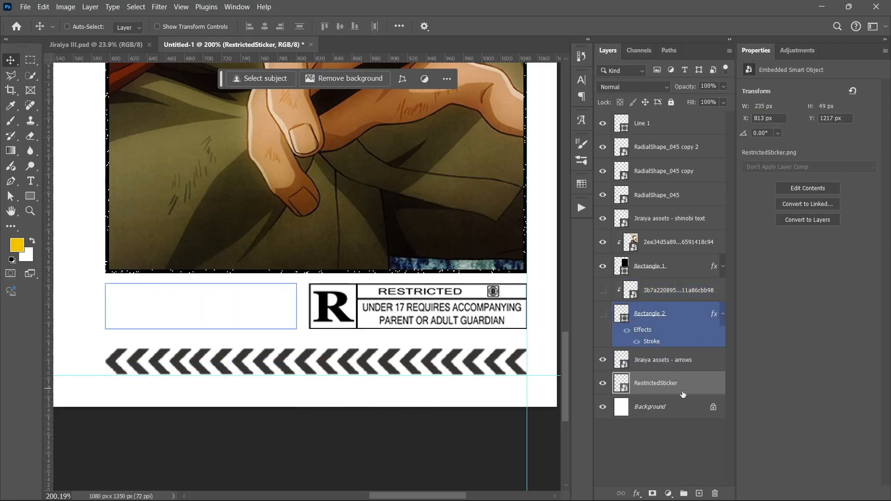
# Step: Enlarge the restricted sticker toward its lower-left corner to about 281 x 59 px
pyautogui.hotkey('ctrl', 't')
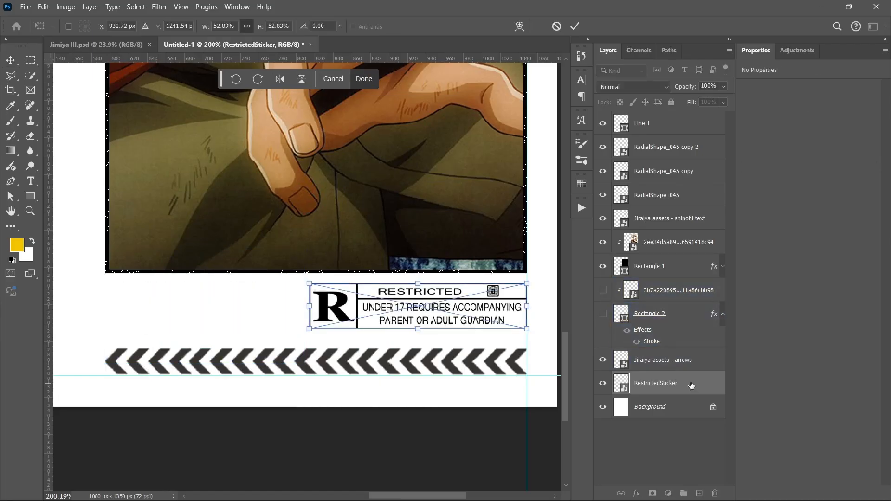
pyautogui.moveTo(309, 330); pyautogui.dragTo(267, 340)
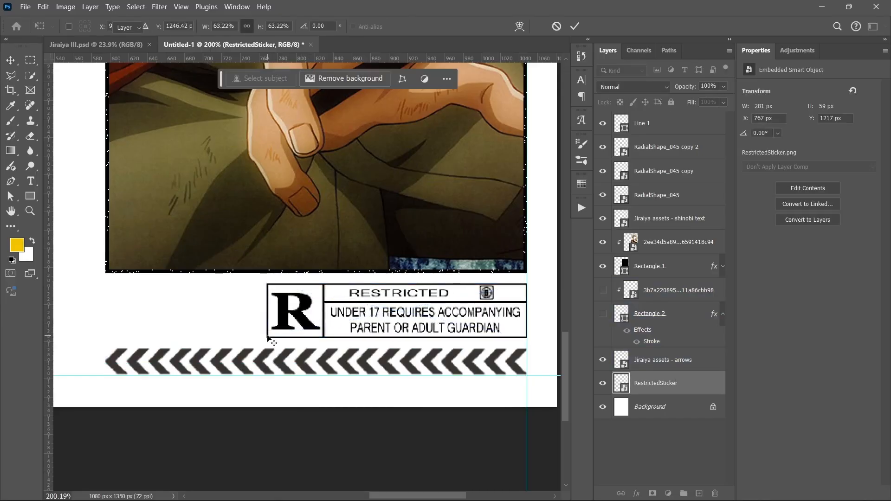
pyautogui.press('Return')
# Step: Show Rectangle 2 again, resize it to about 168 x 59 px beside the sticker, and show its close-up image
pyautogui.click(603, 314)
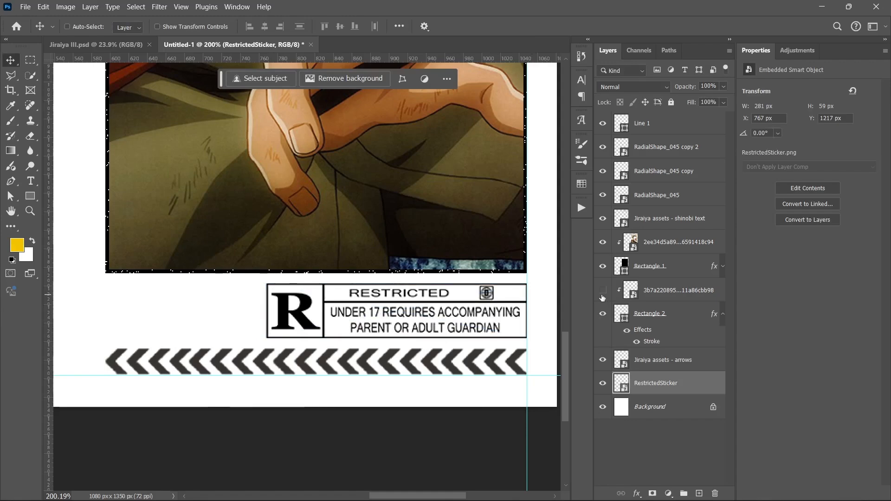
pyautogui.click(603, 293)
pyautogui.click(603, 293)
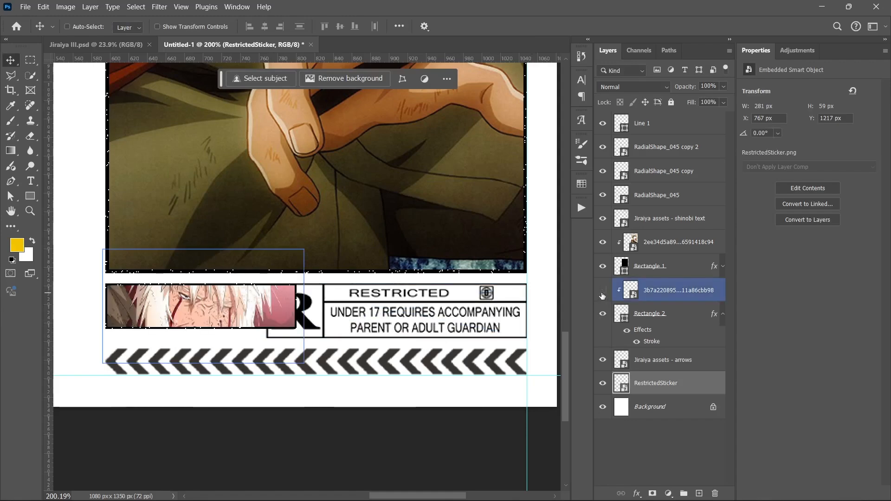
pyautogui.click(696, 320)
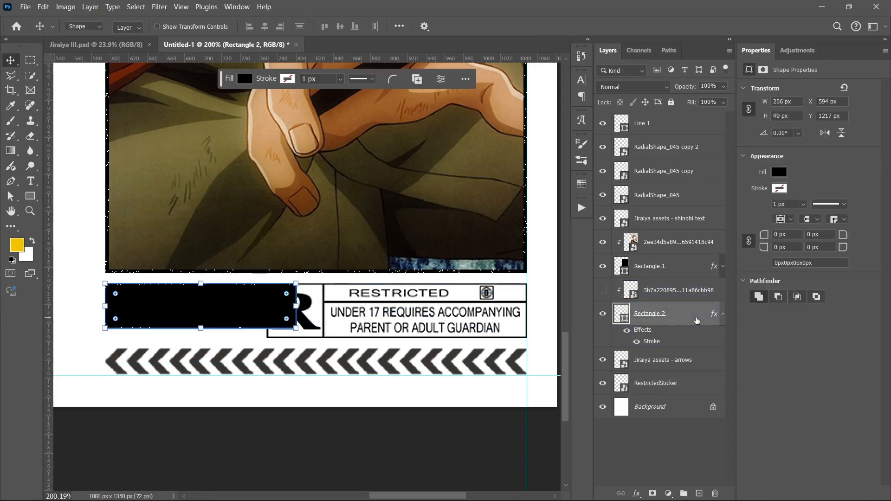
pyautogui.press('u')
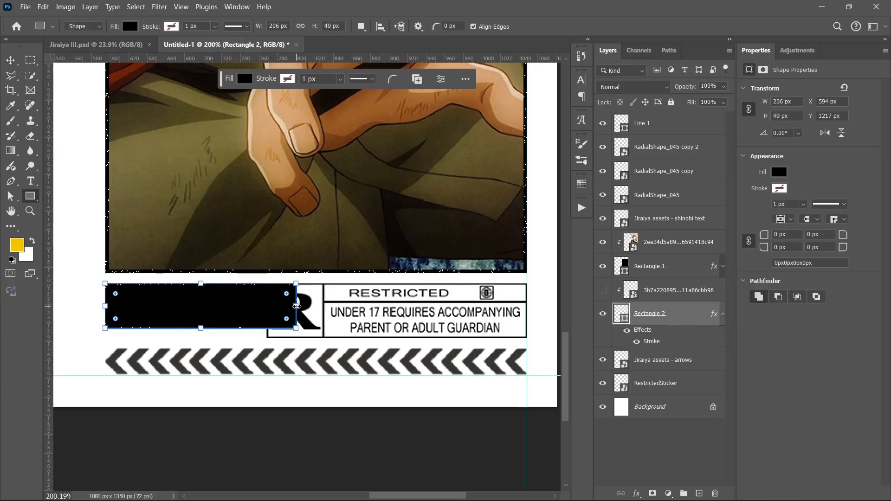
pyautogui.moveTo(296, 306); pyautogui.dragTo(260, 308)
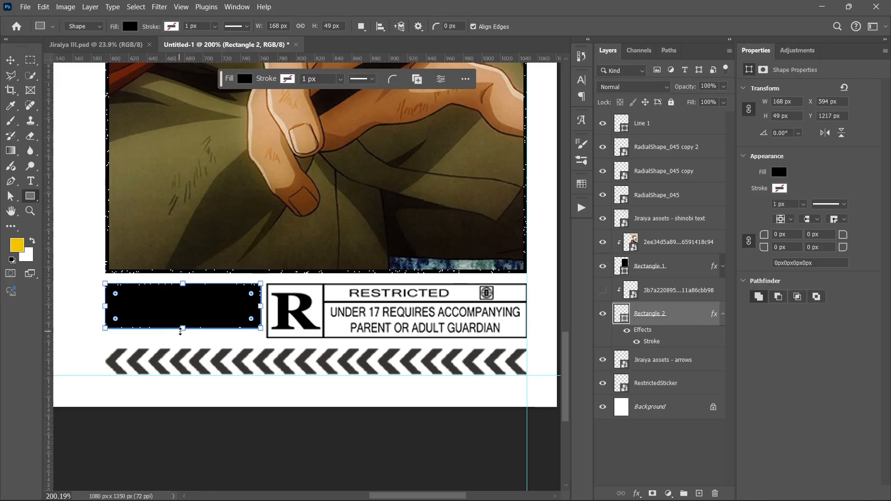
pyautogui.moveTo(183, 330); pyautogui.dragTo(183, 337)
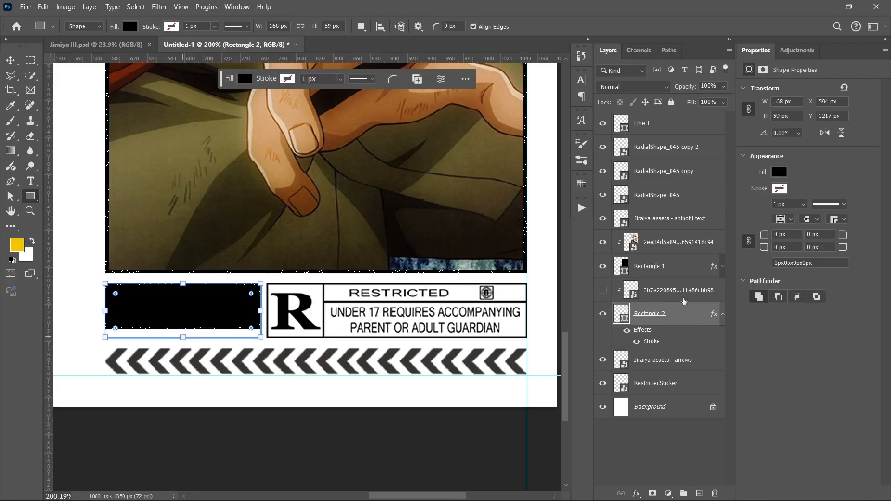
pyautogui.click(603, 290)
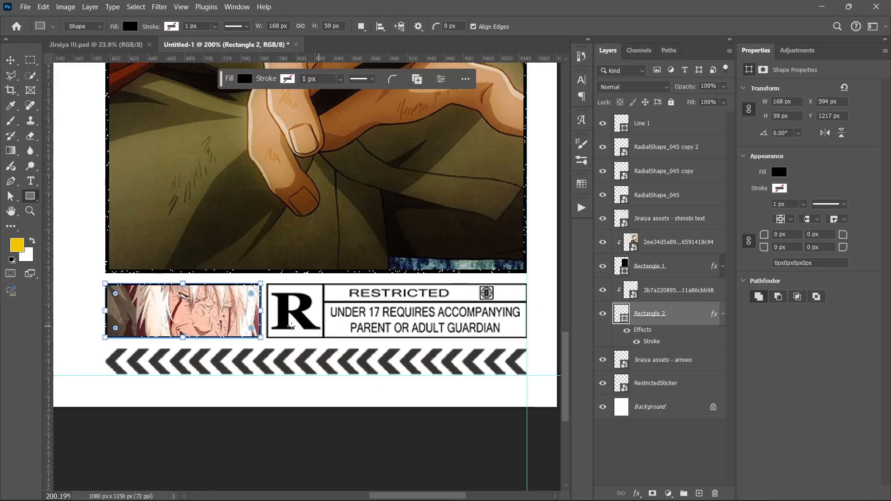
# Step: Shift the clipped close-up image left inside Rectangle 2 to X 576 px so the face is centred
pyautogui.press('v')
pyautogui.moveTo(230, 323); pyautogui.dragTo(216, 303)
pyautogui.click(659, 288)
pyautogui.press('Left')
pyautogui.press('Left')
pyautogui.press('Left')
pyautogui.press('Left')
pyautogui.press('Left')
pyautogui.press('Left')
pyautogui.press('Left')
pyautogui.press('Left')
pyautogui.press('Left')
pyautogui.press('Left')
pyautogui.press('Left')
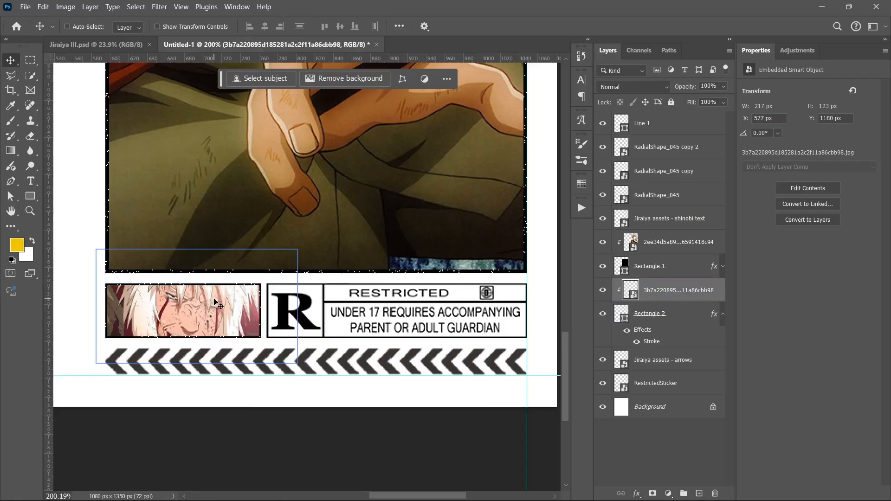
# Step: Fit the whole poster in view, deselect all layers and hide the guides
pyautogui.hotkey('ctrl', '0')
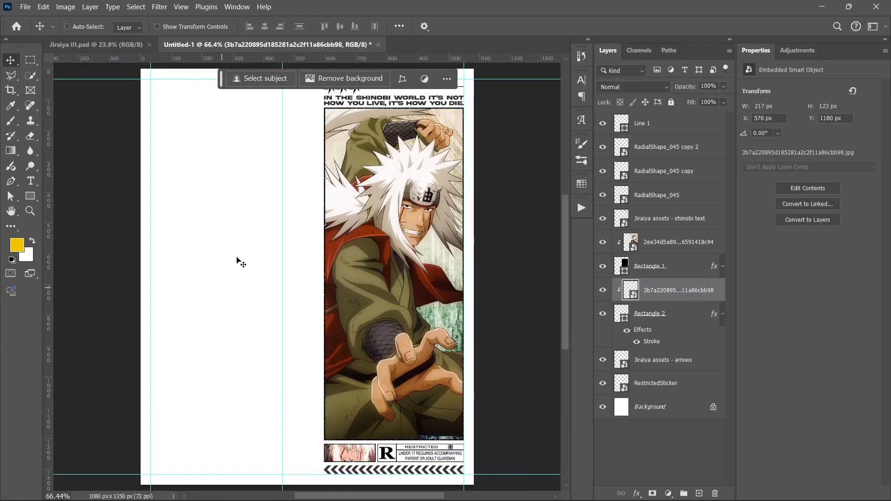
pyautogui.click(690, 438)
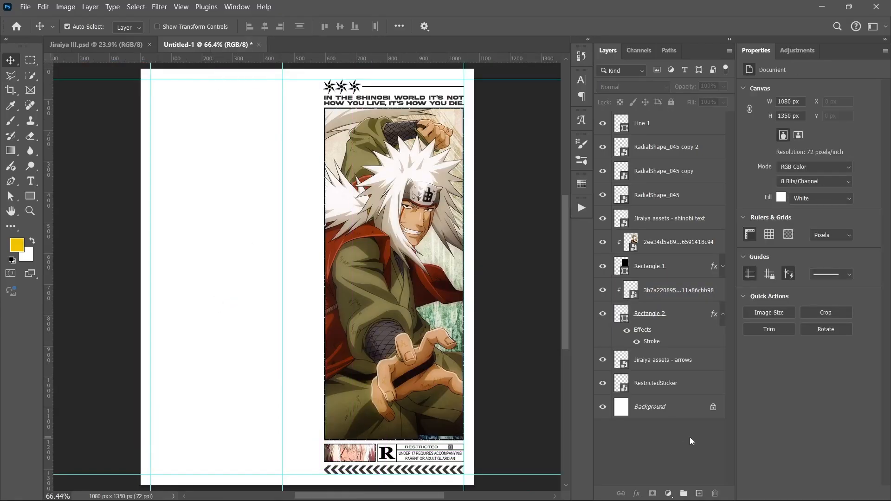
pyautogui.hotkey('ctrl', ';')
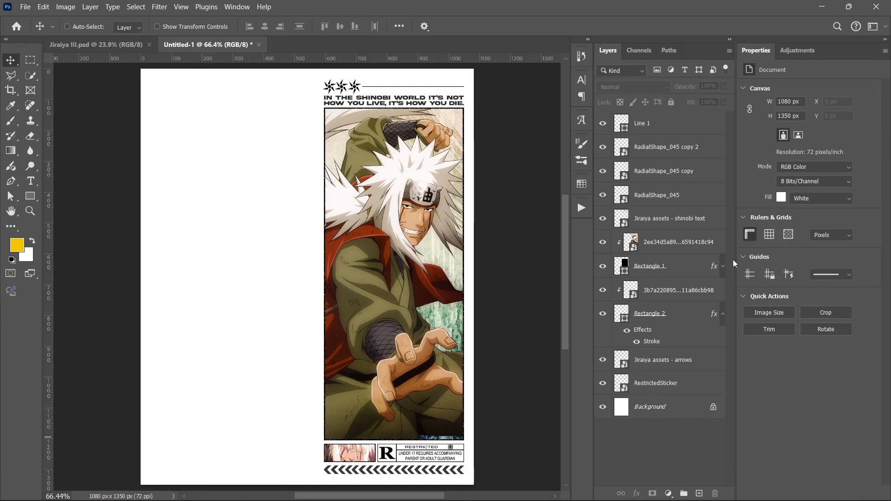
# Step: Collapse the effects list under the Rectangle 2 layer and leave no layer selected
pyautogui.click(723, 314)
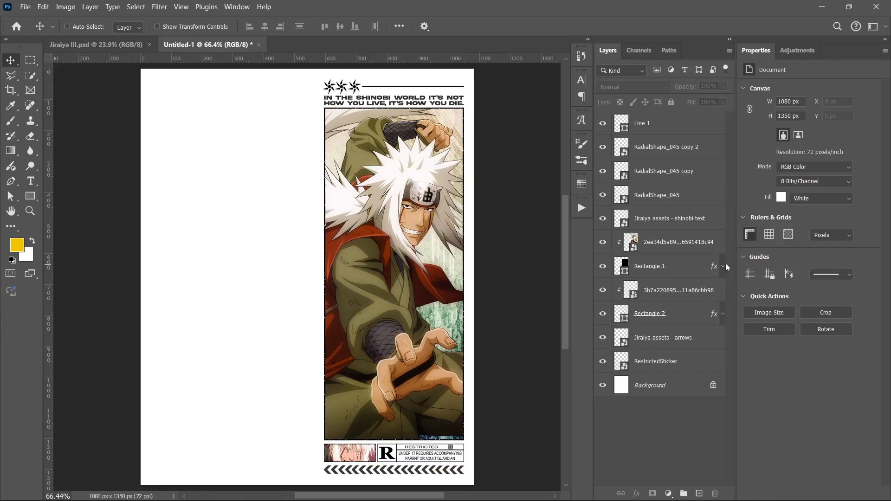
pyautogui.click(675, 365)
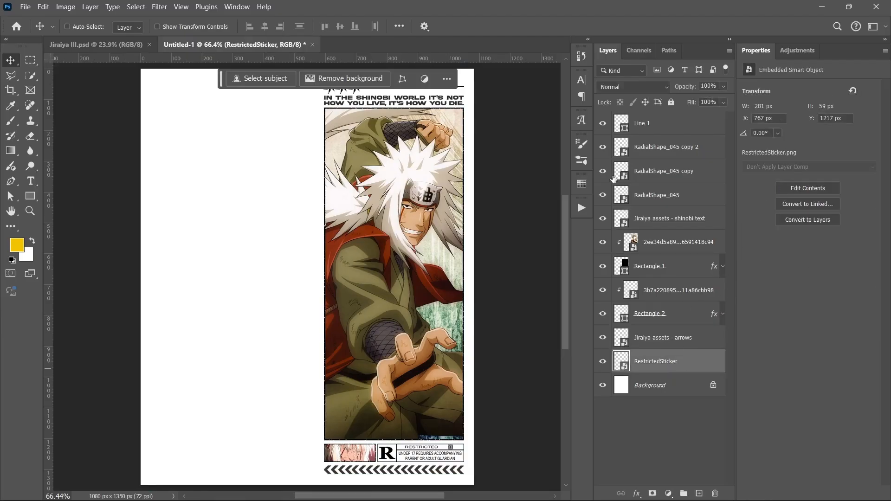
pyautogui.click(642, 125)
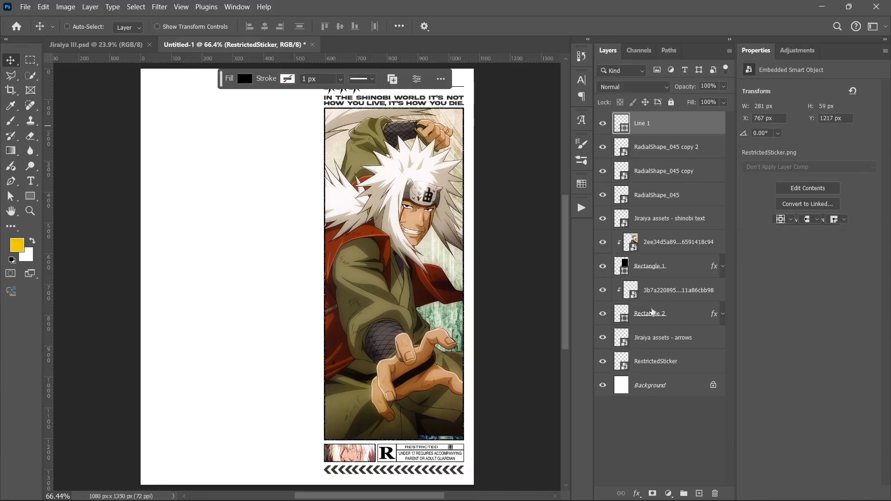
pyautogui.click(654, 411)
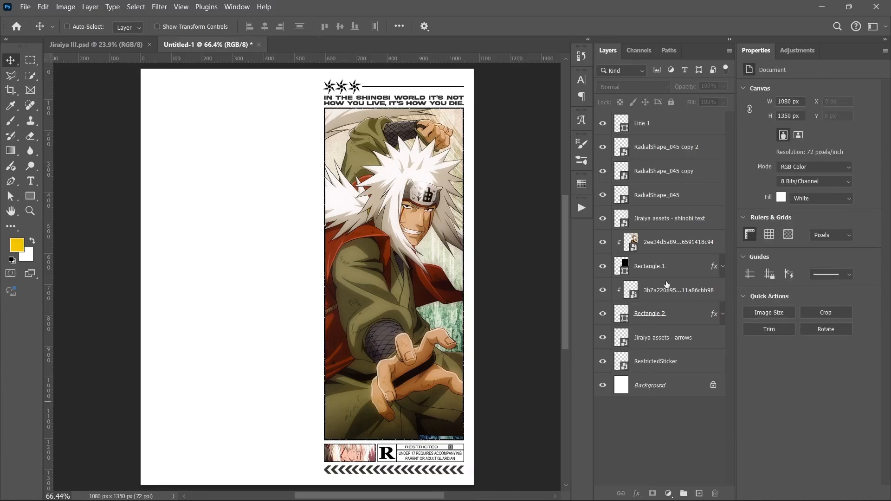
# Step: Group Line 1 with the three RadialShape_045 layers and name the group LINE & ICONS
pyautogui.click(683, 134)
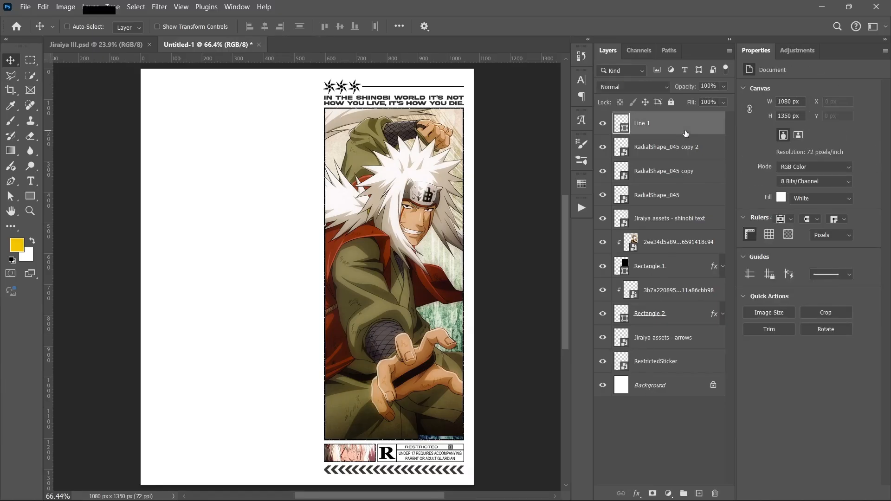
pyautogui.keyDown('shift'); pyautogui.click(699, 199); pyautogui.keyUp('shift')
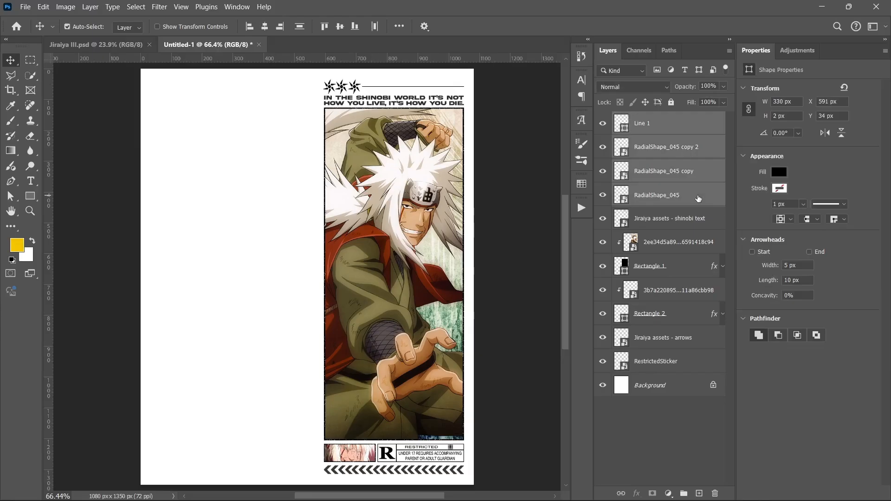
pyautogui.hotkey('ctrl', 'g')
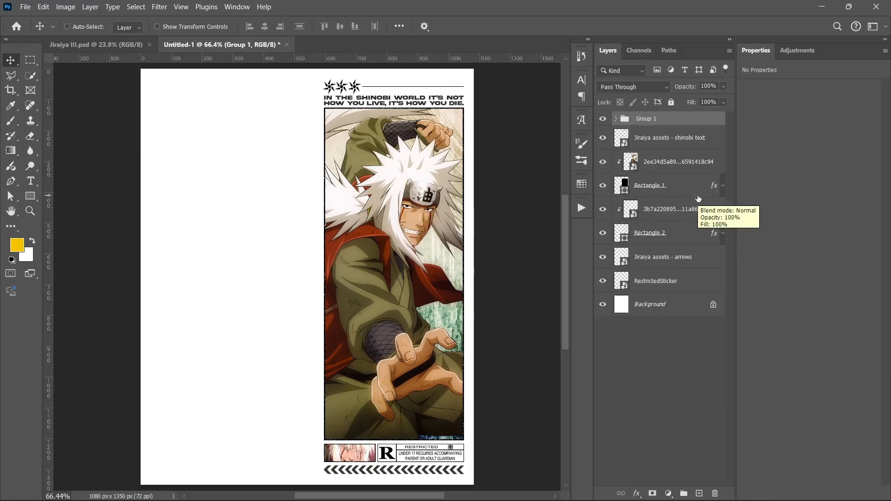
pyautogui.doubleClick(648, 119)
pyautogui.write('L')
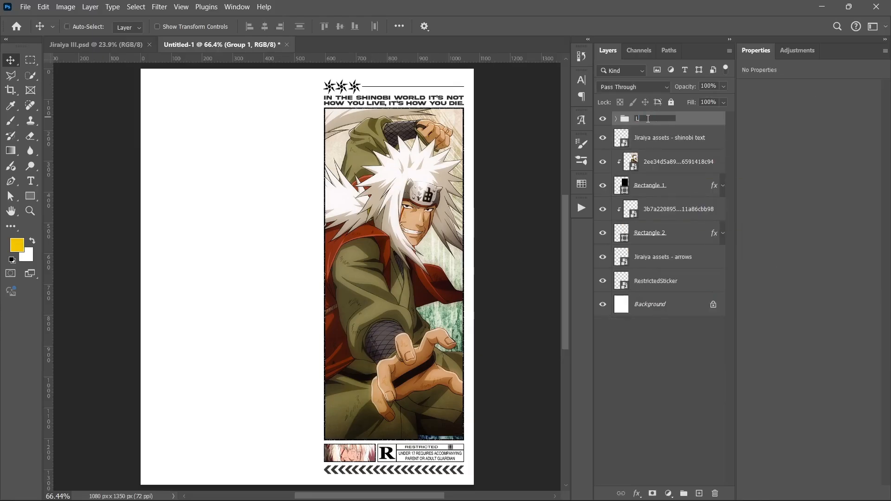
pyautogui.write('INE & ICONS')
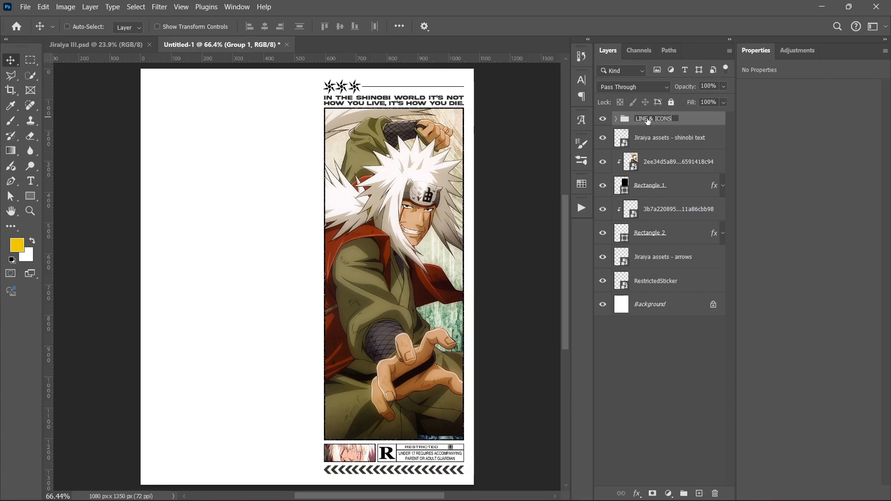
pyautogui.press('Return')
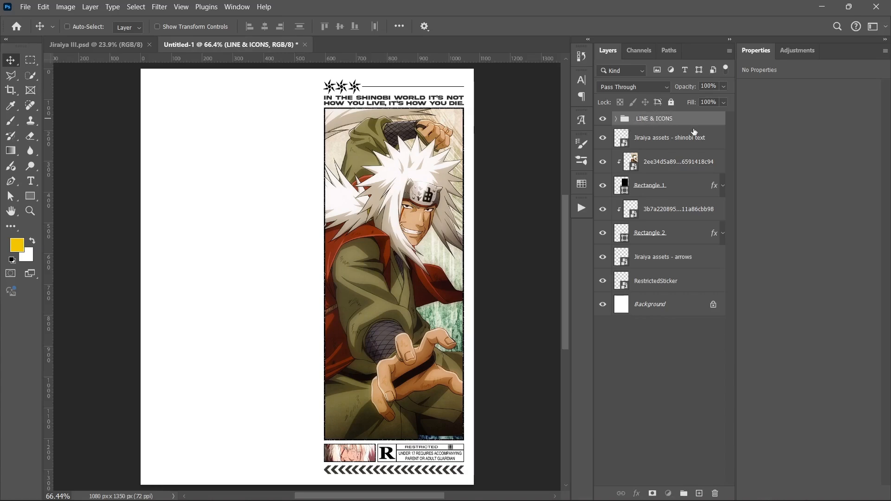
# Step: Move the shinobi text layer into the LINE & ICONS group, below RadialShape_045, and collapse the group
pyautogui.click(694, 134)
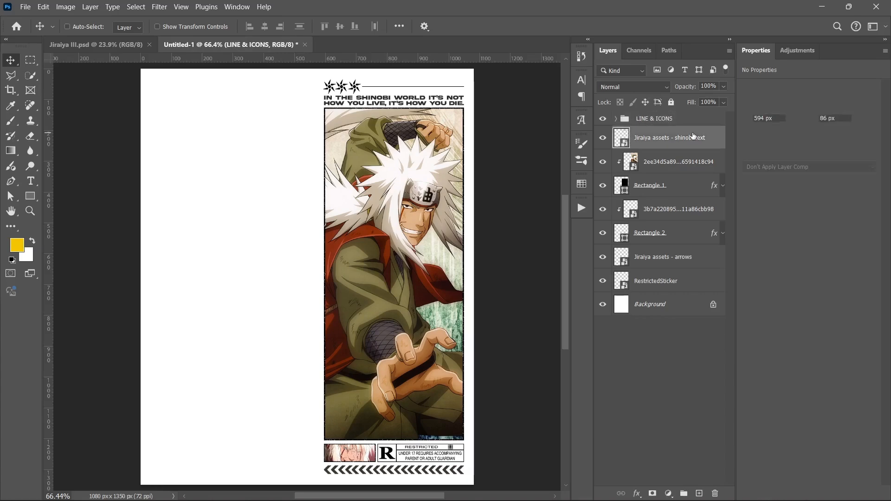
pyautogui.click(602, 139)
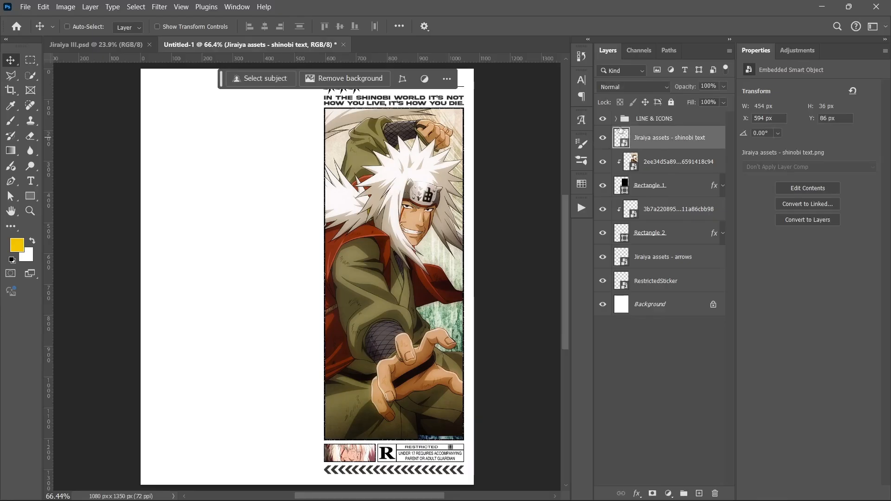
pyautogui.click(616, 119)
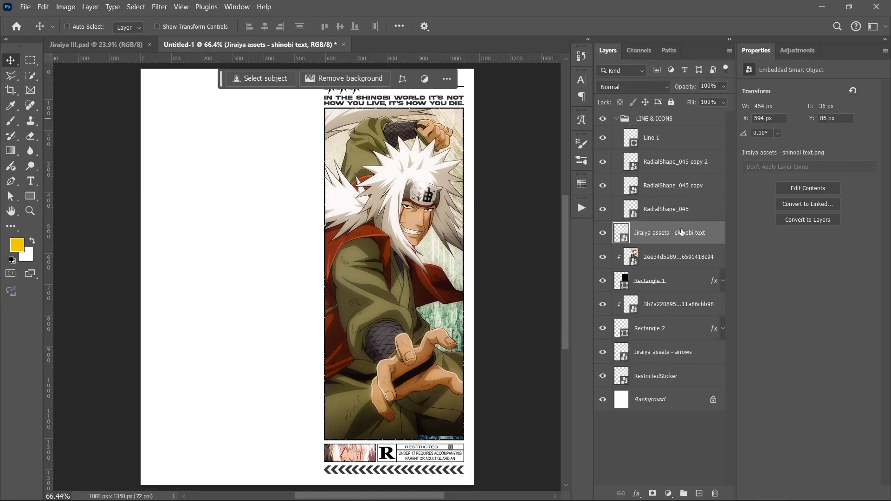
pyautogui.moveTo(681, 233); pyautogui.dragTo(701, 216)
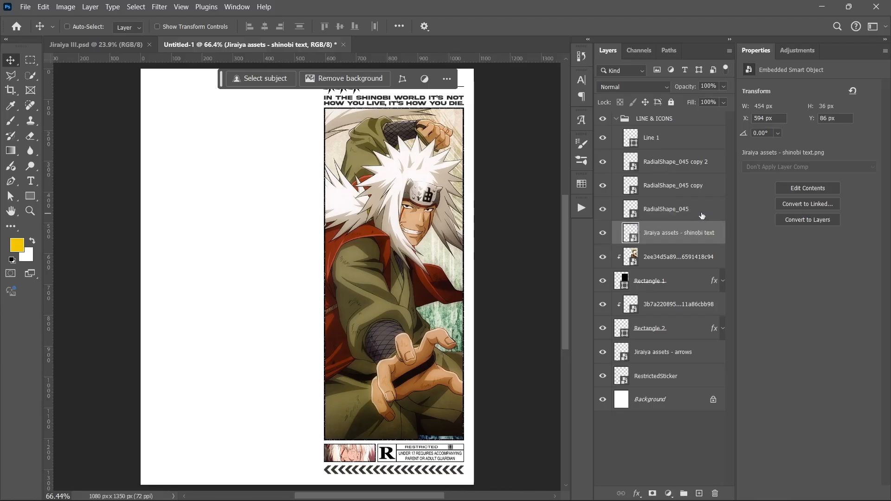
pyautogui.click(617, 119)
# Step: Rename the LINE & ICONS group to LINE & ICONS & TEXT
pyautogui.click(653, 120)
pyautogui.doubleClick(660, 119)
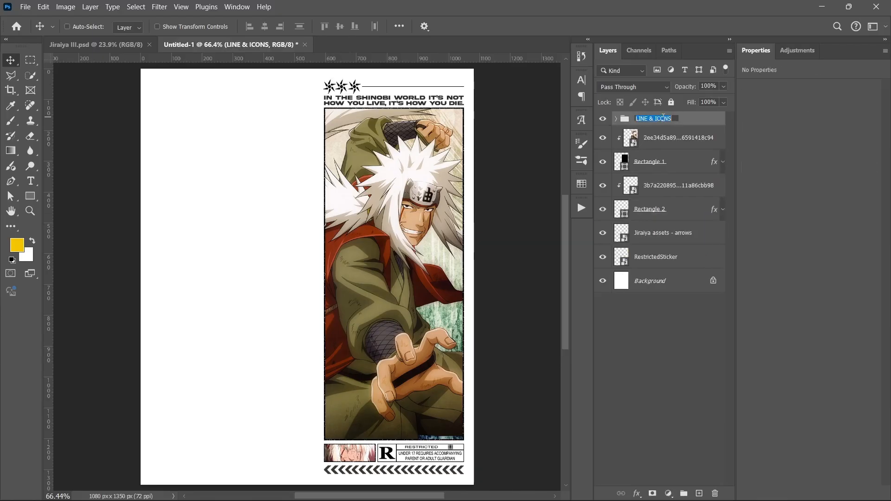
pyautogui.press('End')
pyautogui.write('&')
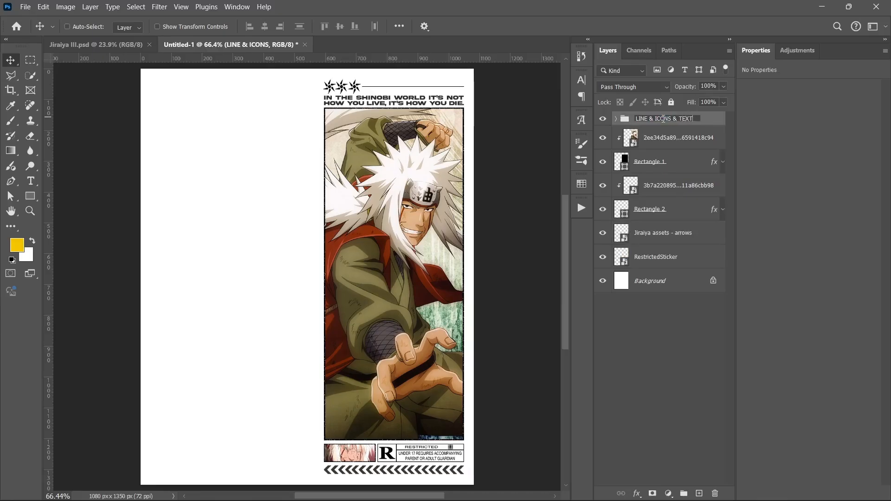
pyautogui.press('Return')
# Step: Group the large clipped character image with Rectangle 1 and name the group PIC
pyautogui.click(692, 139)
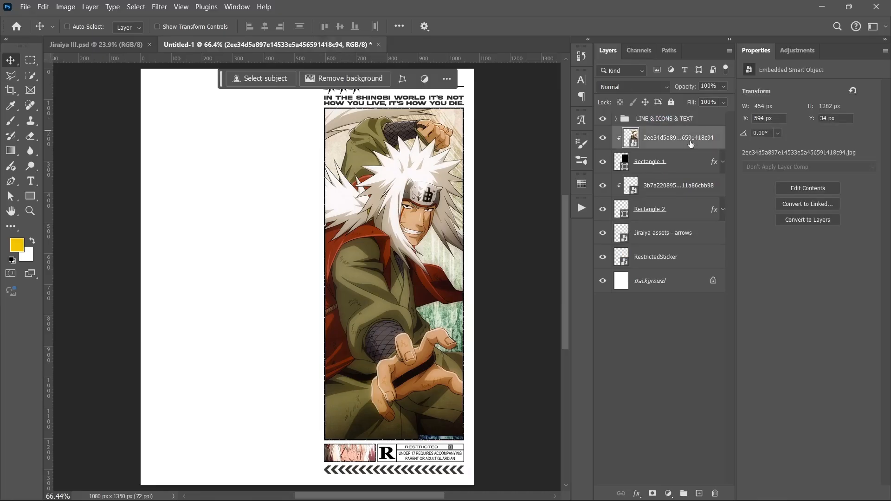
pyautogui.click(682, 172)
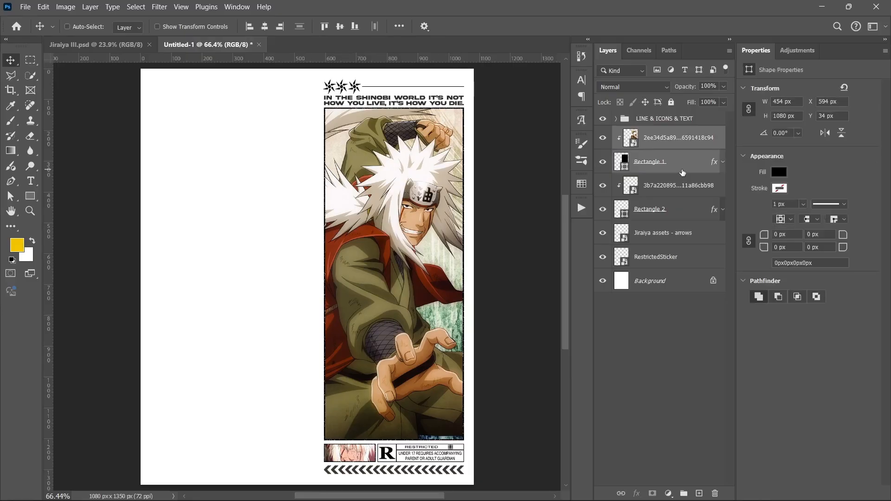
pyautogui.hotkey('ctrl', 'g')
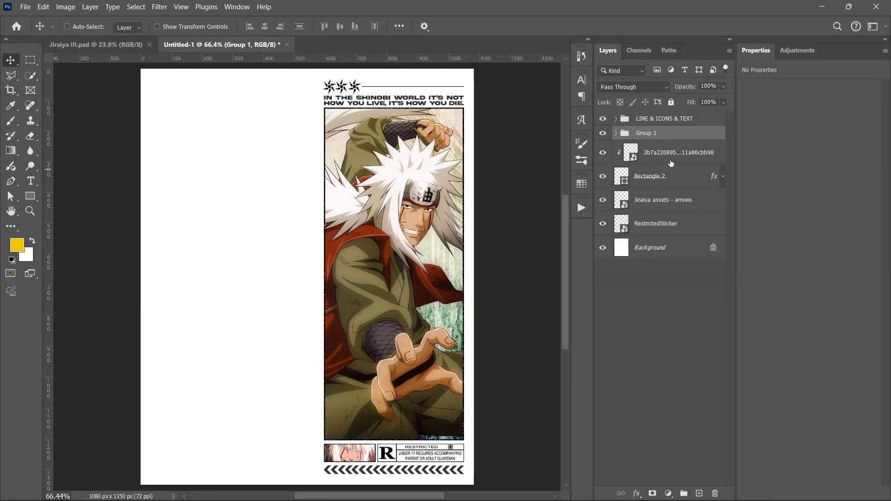
pyautogui.doubleClick(645, 133)
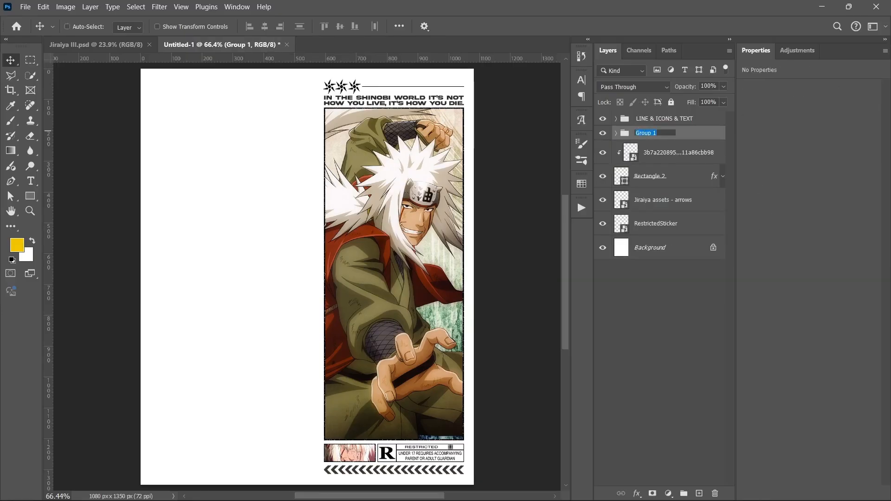
pyautogui.write('Pl')
pyautogui.write('C')
pyautogui.press('Return')
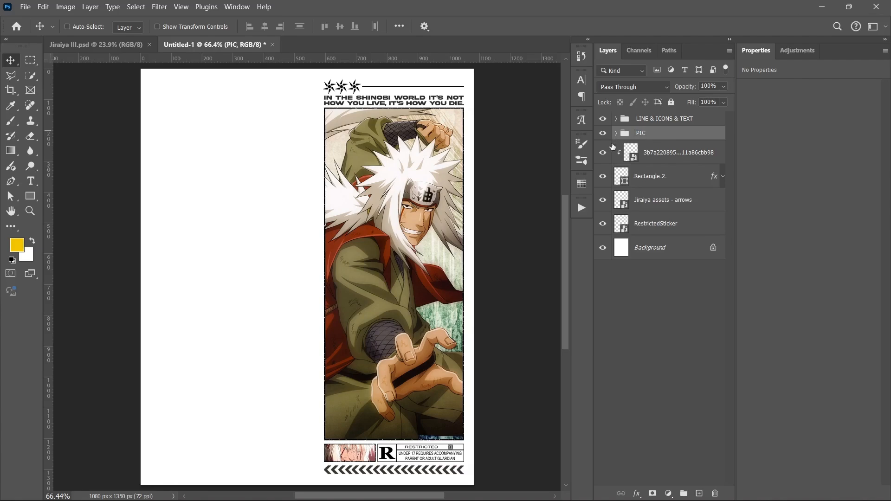
# Step: Group the clipped close-up image, Rectangle 2, arrows and RestrictedSticker layers and name the group BOTTOM STUFF
pyautogui.click(600, 153)
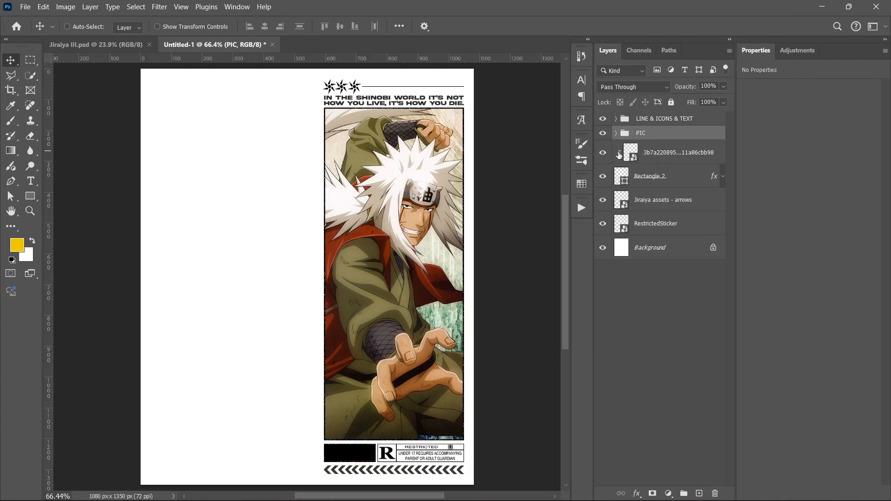
pyautogui.click(599, 153)
pyautogui.click(668, 157)
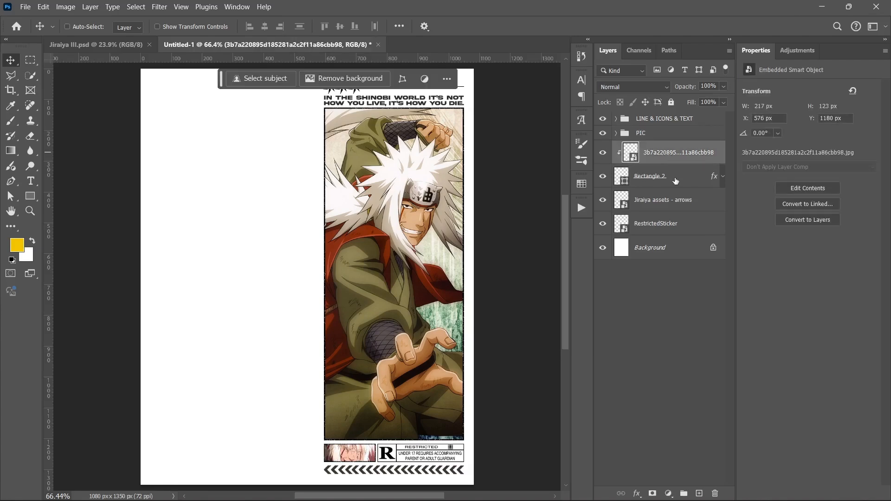
pyautogui.keyDown('shift'); pyautogui.click(686, 223); pyautogui.keyUp('shift')
pyautogui.hotkey('ctrl', 'g')
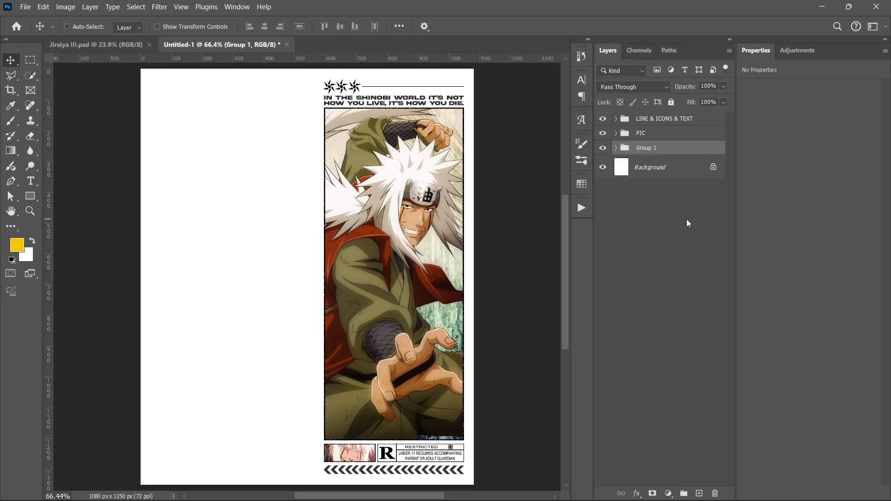
pyautogui.doubleClick(643, 149)
pyautogui.write('BOT')
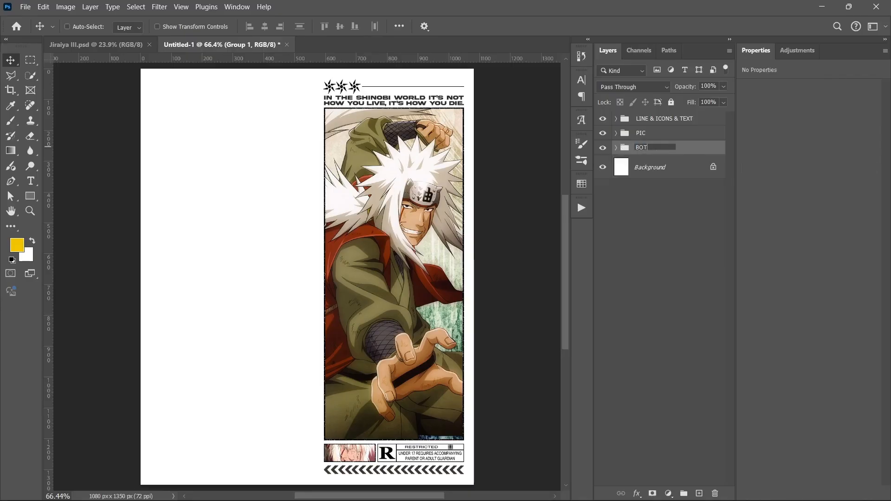
pyautogui.write('TOM STUFF')
pyautogui.press('Return')
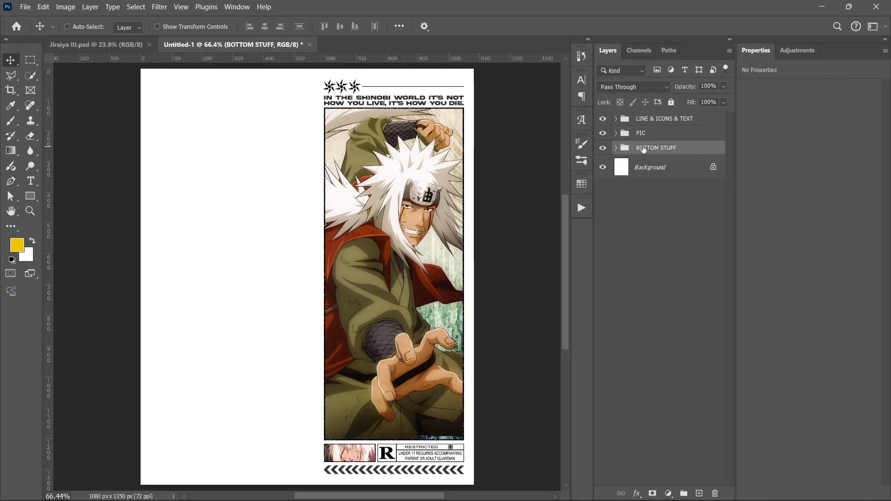
# Step: Rename the LINE & ICONS & TEXT group to TOP STUFF and deselect all layers
pyautogui.click(656, 119)
pyautogui.doubleClick(656, 119)
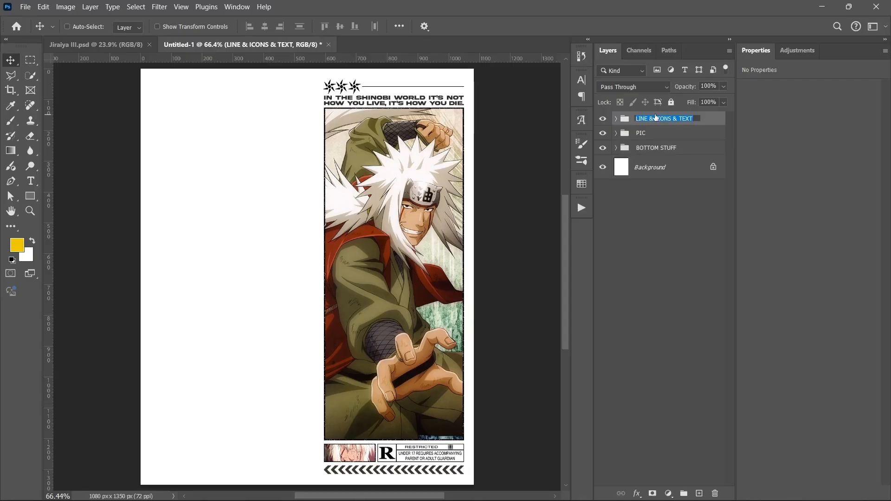
pyautogui.write('TOP STUFF')
pyautogui.press('Return')
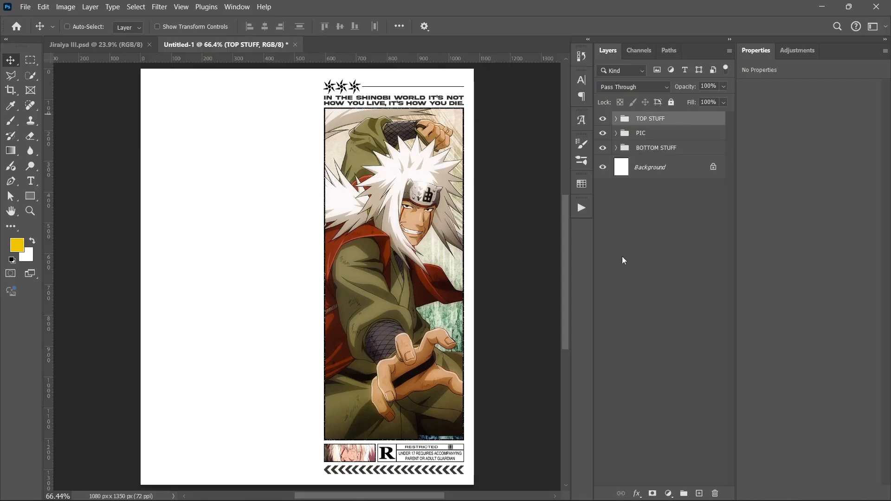
pyautogui.click(639, 291)
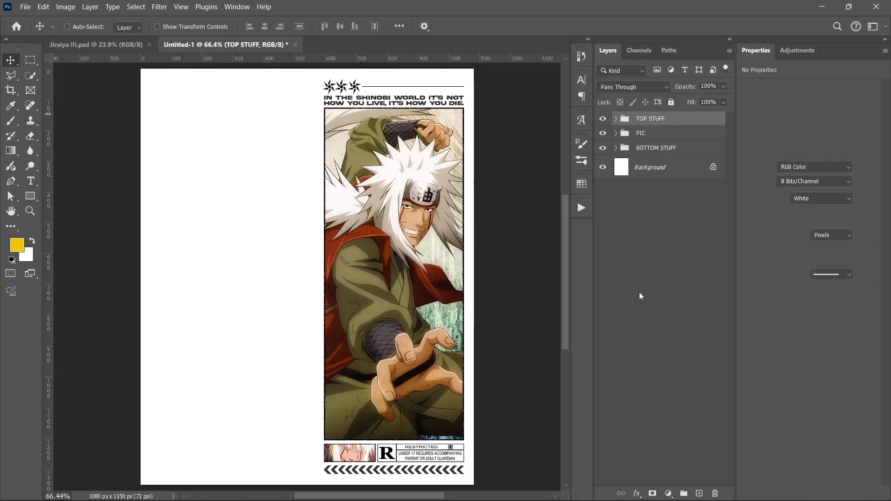
# Step: Combine the TOP STUFF, PIC and BOTTOM STUFF groups into a parent group named RIGHT and show the guides
pyautogui.click(685, 149)
pyautogui.keyDown('shift'); pyautogui.click(681, 122); pyautogui.keyUp('shift')
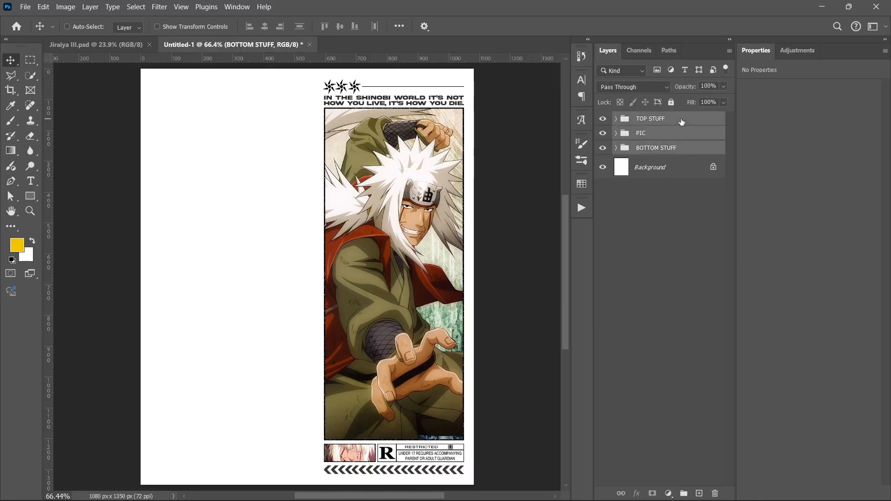
pyautogui.hotkey('ctrl', 'g')
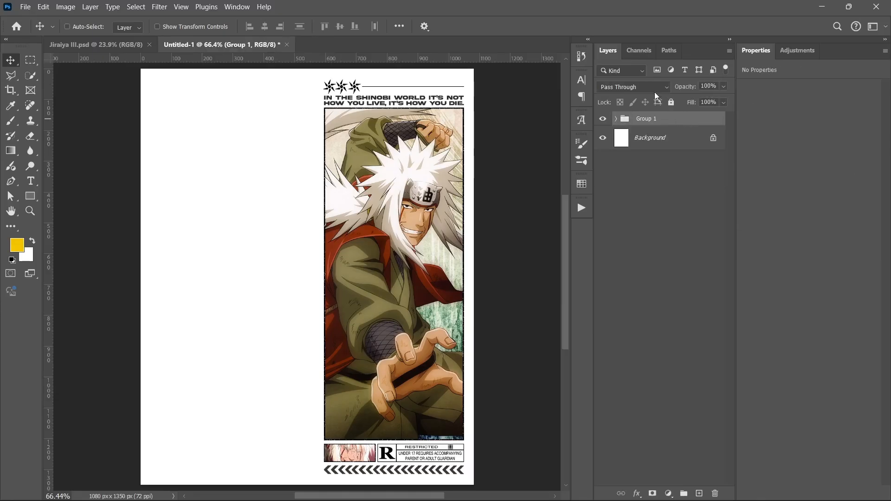
pyautogui.doubleClick(647, 119)
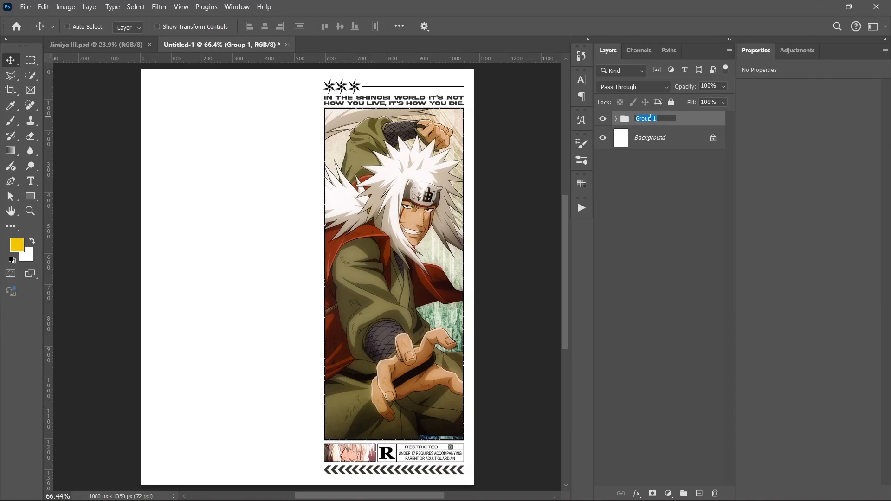
pyautogui.write('RIG')
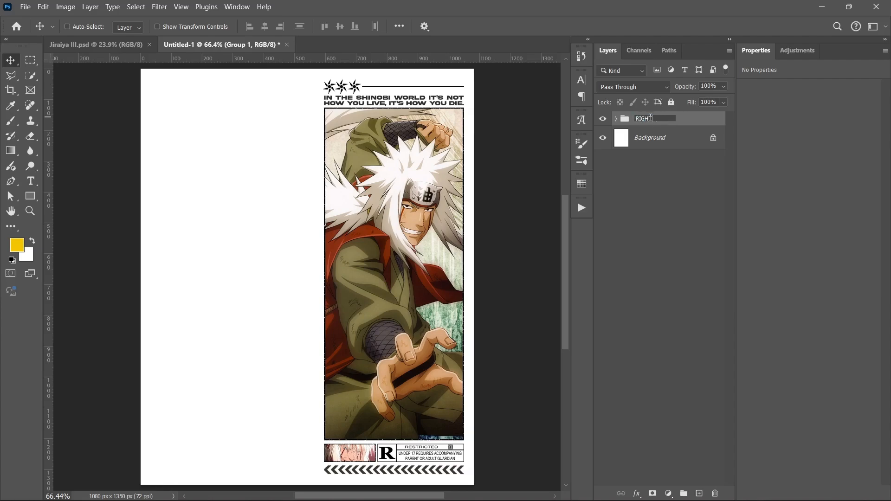
pyautogui.write('HT')
pyautogui.press('Return')
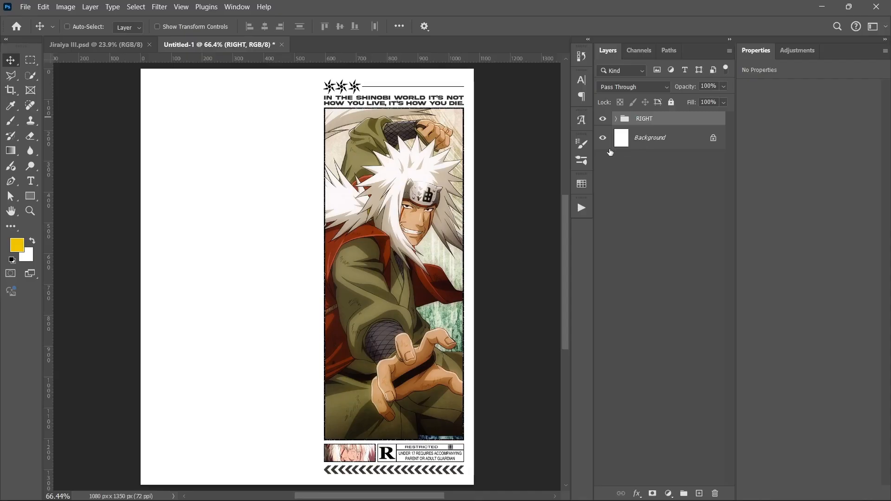
pyautogui.hotkey('ctrl', ';')
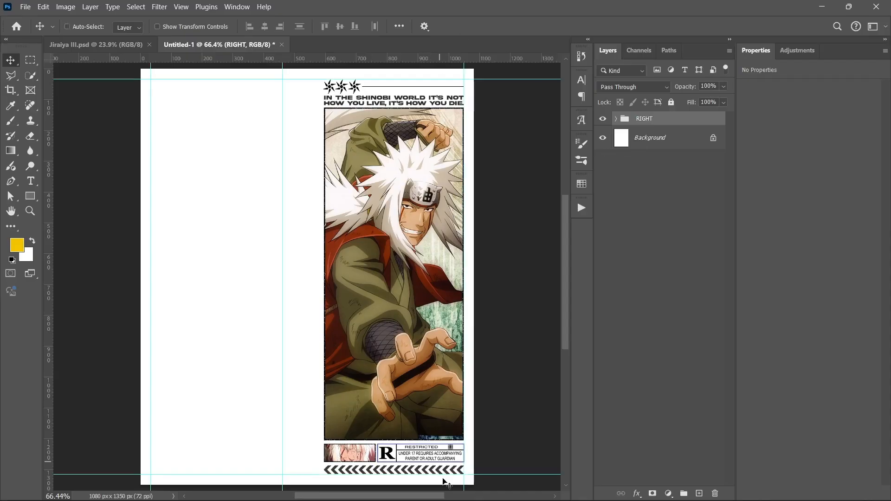
# Step: Place the 314323e9e0002cf1c6e857e69bbc9dd5 image from Jiraiya Assets, rotate it 90° and shrink it to about 41% in the poster's upper-left area
pyautogui.click(396, 493)
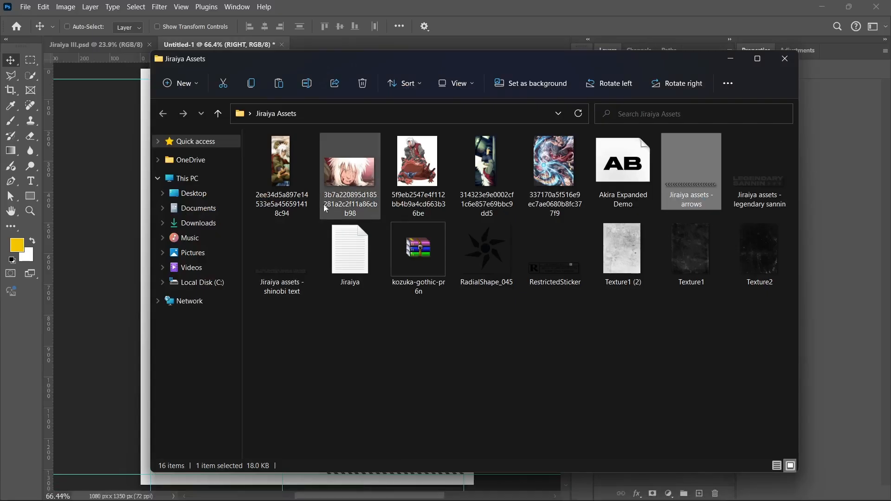
pyautogui.click(485, 182)
pyautogui.moveTo(449, 197); pyautogui.dragTo(131, 209)
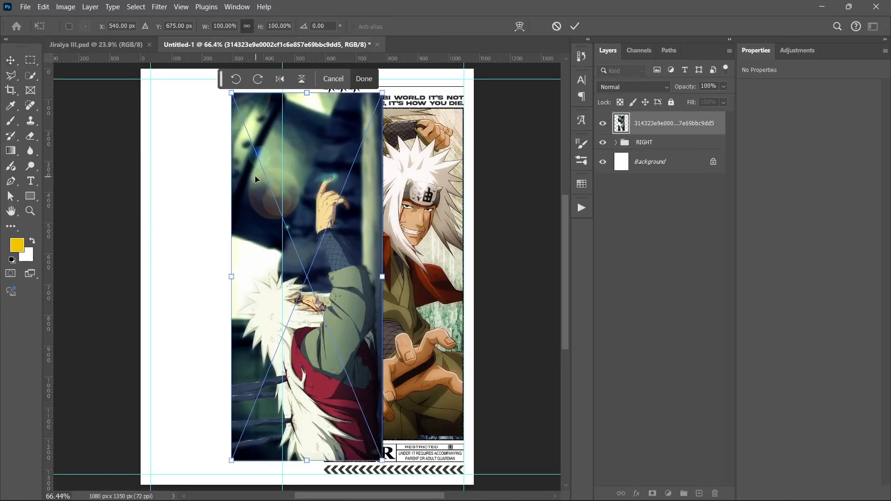
pyautogui.moveTo(215, 144); pyautogui.dragTo(372, 232)
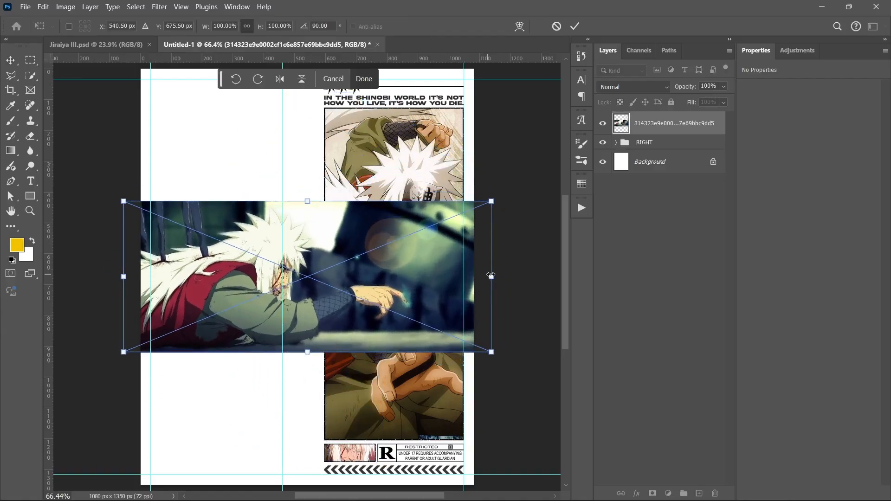
pyautogui.moveTo(489, 277); pyautogui.dragTo(238, 138)
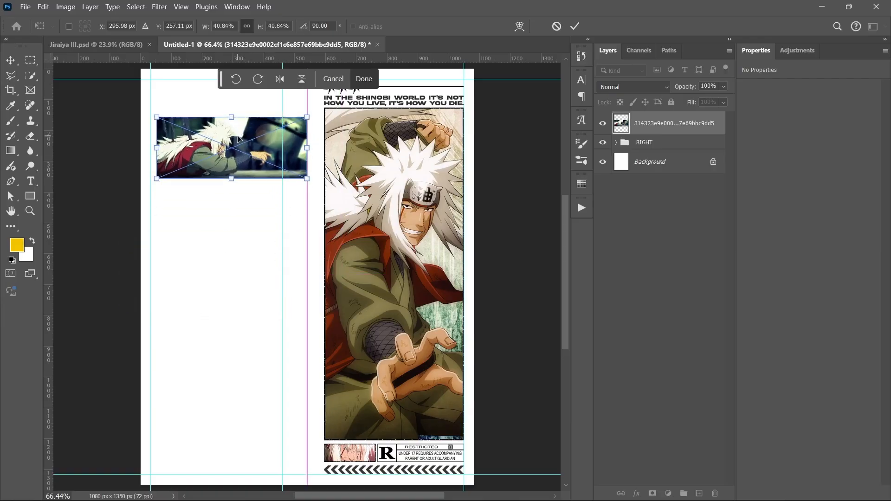
# Step: Fit the rotated image between the two left vertical guides against the top guide, scaling it to about 35.5%, and commit the placement
pyautogui.scroll(3, 238, 138)
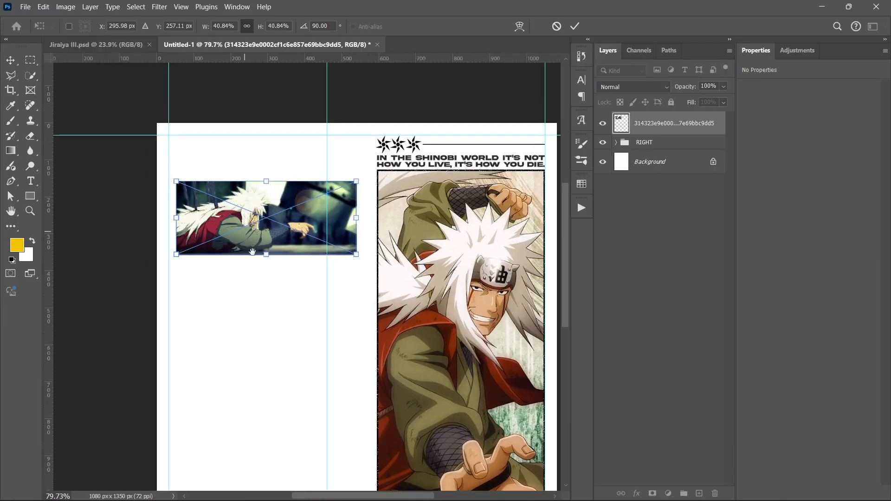
pyautogui.scroll(3, 269, 294)
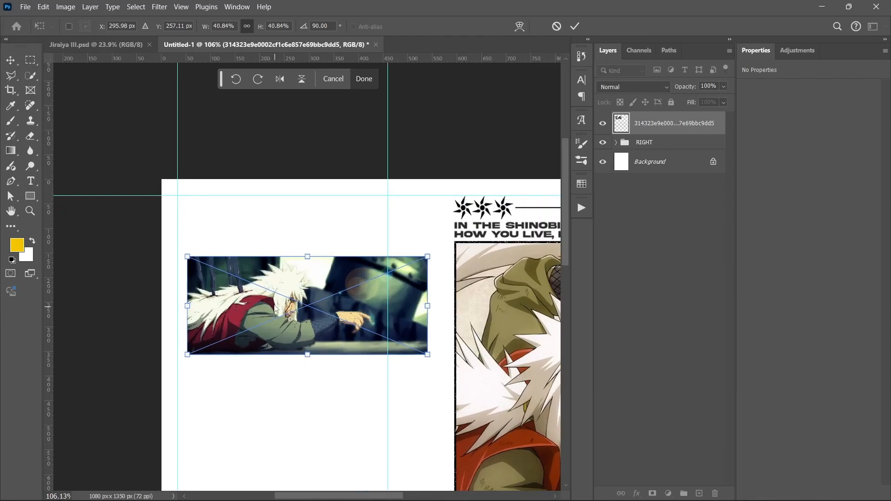
pyautogui.moveTo(274, 302); pyautogui.dragTo(288, 271)
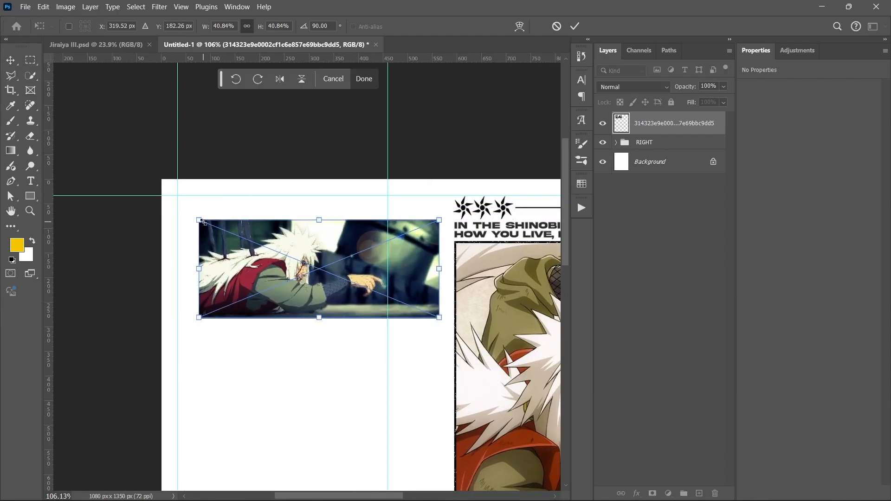
pyautogui.moveTo(217, 249); pyautogui.dragTo(262, 260)
pyautogui.moveTo(242, 230); pyautogui.dragTo(187, 192)
pyautogui.moveTo(223, 247); pyautogui.dragTo(224, 241)
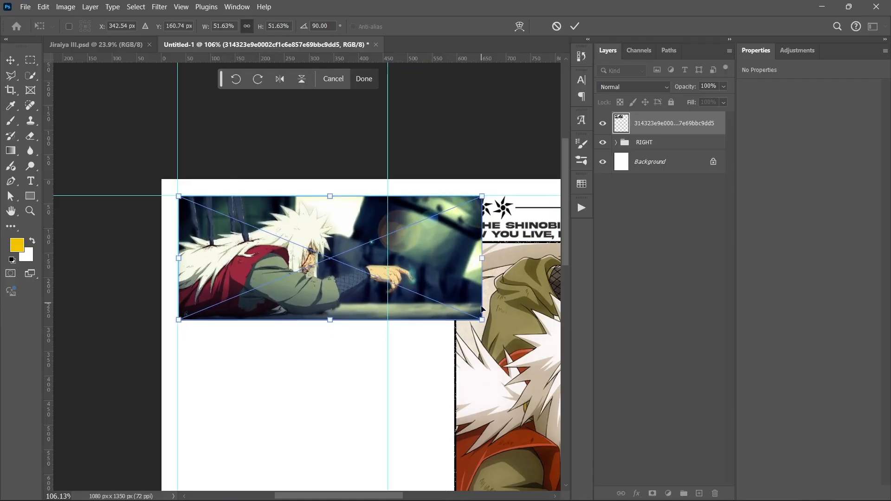
pyautogui.moveTo(482, 319); pyautogui.dragTo(394, 271)
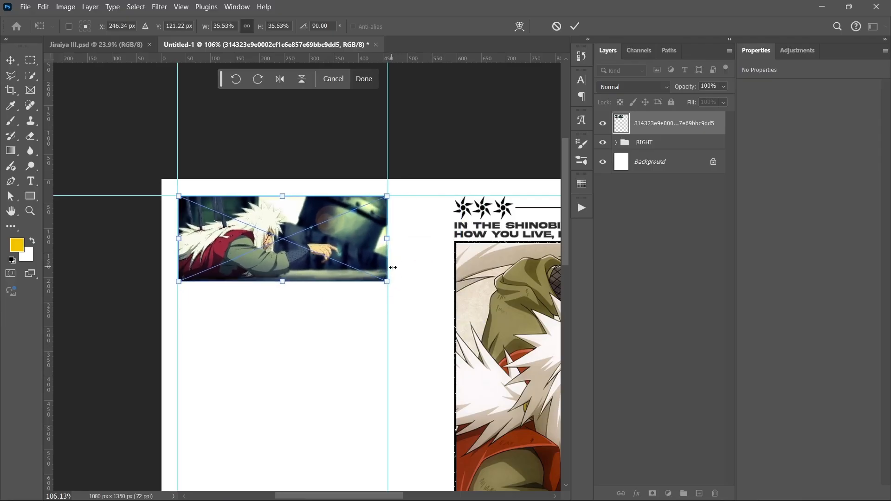
pyautogui.click(576, 26)
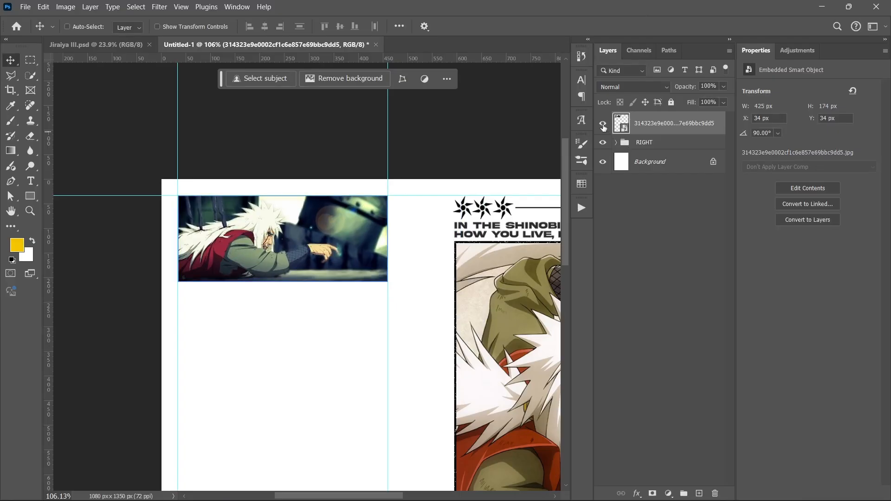
# Step: Draw a black rectangle of about 428 x 188 px over the rotated image, spanning the two left vertical guides from the top guide
pyautogui.click(30, 196)
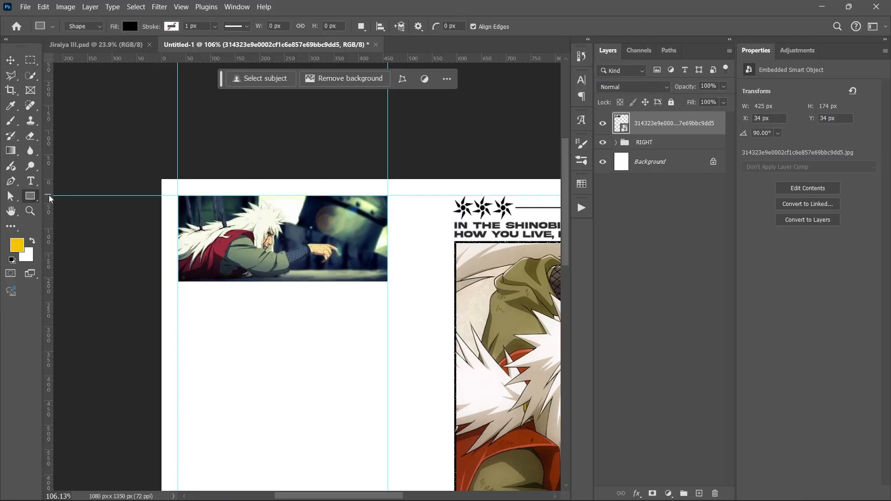
pyautogui.moveTo(178, 196); pyautogui.dragTo(383, 289)
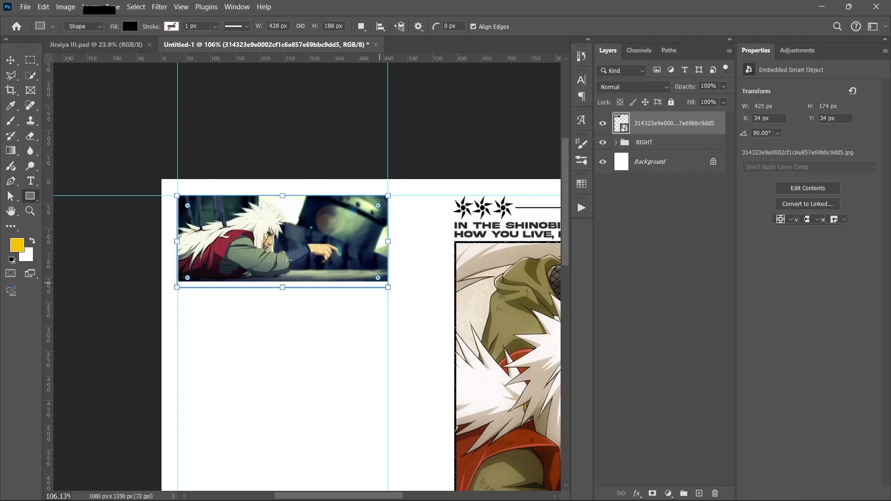
pyautogui.scroll(5, 288, 260)
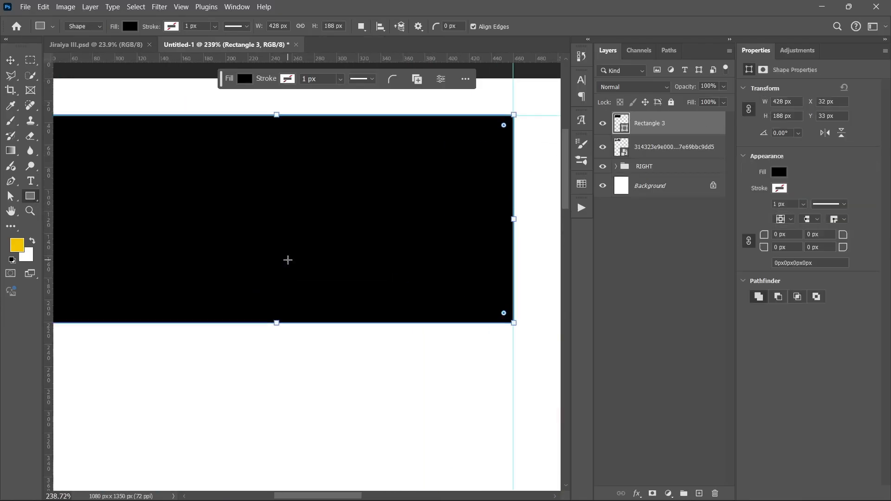
pyautogui.scroll(-2, 229, 252)
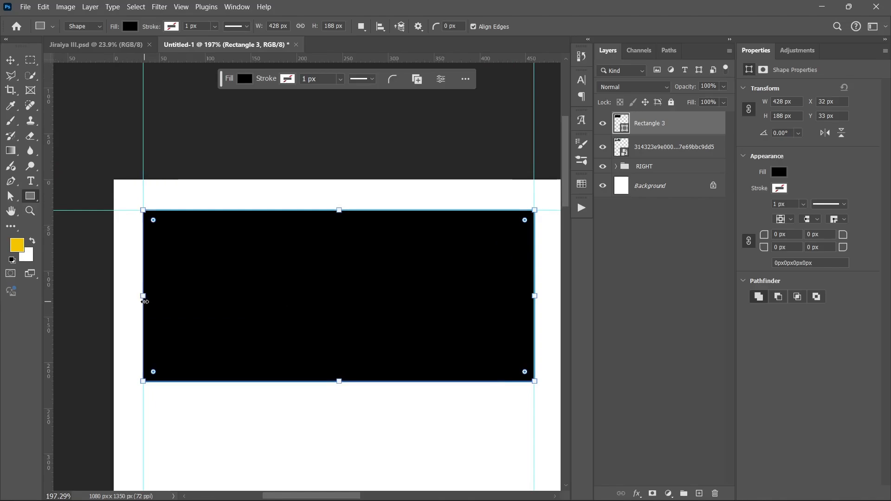
pyautogui.moveTo(148, 293); pyautogui.dragTo(151, 294)
pyautogui.moveTo(141, 291); pyautogui.dragTo(136, 291)
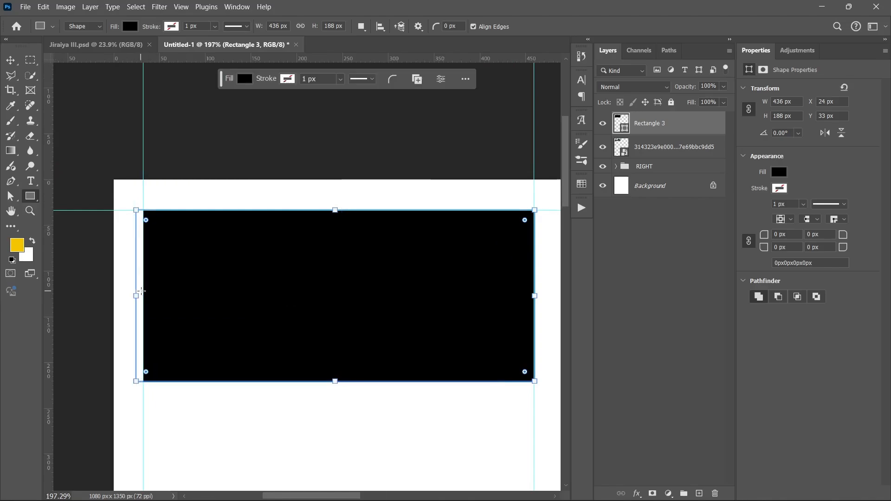
pyautogui.click(210, 295)
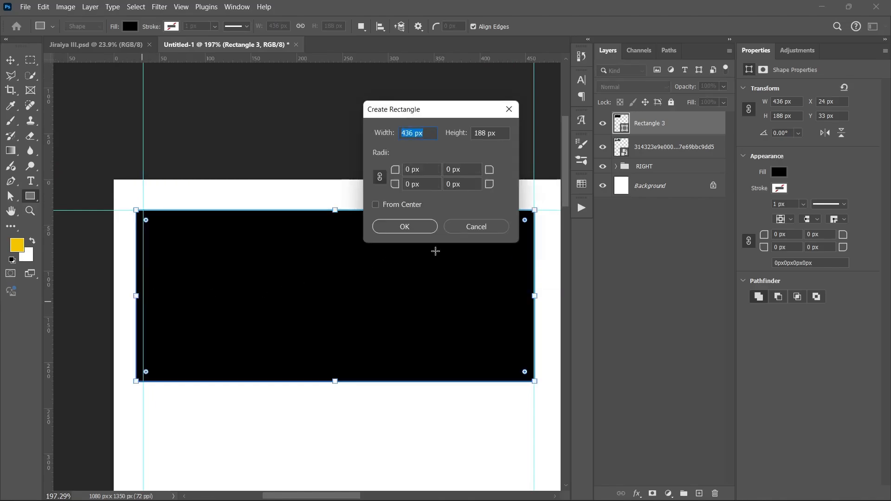
pyautogui.click(469, 227)
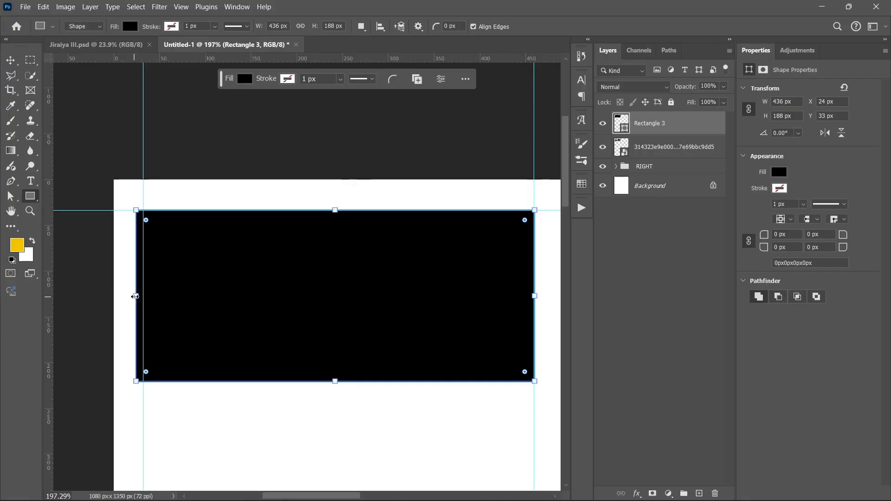
pyautogui.moveTo(135, 296); pyautogui.dragTo(142, 296)
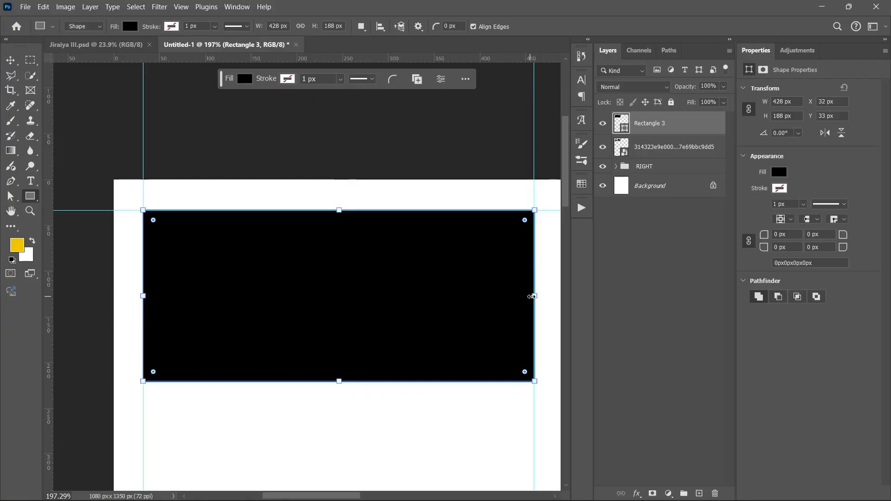
# Step: Trim the black rectangle to 427 x 175 px, then put the rotated image layer above it and clip the image to the rectangle
pyautogui.moveTo(534, 297); pyautogui.dragTo(534, 296)
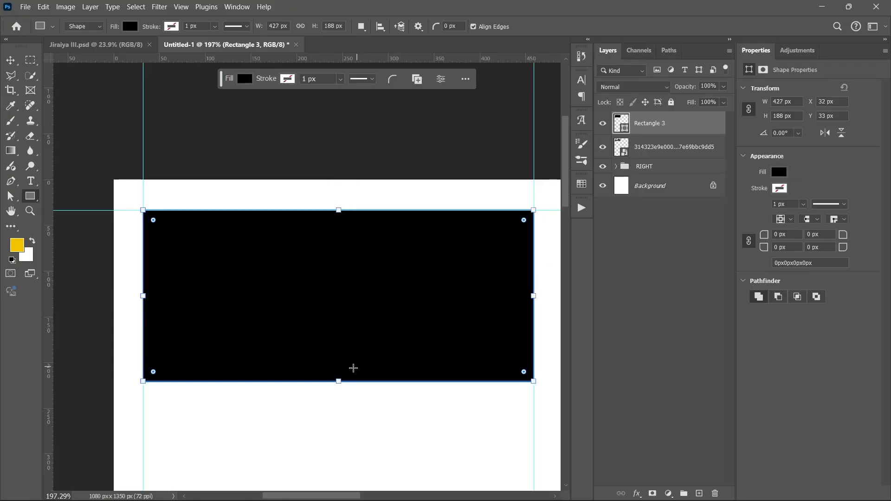
pyautogui.moveTo(341, 381)
pyautogui.mouseDown()
pyautogui.moveTo(343, 357)
pyautogui.moveTo(341, 366)
pyautogui.mouseUp()
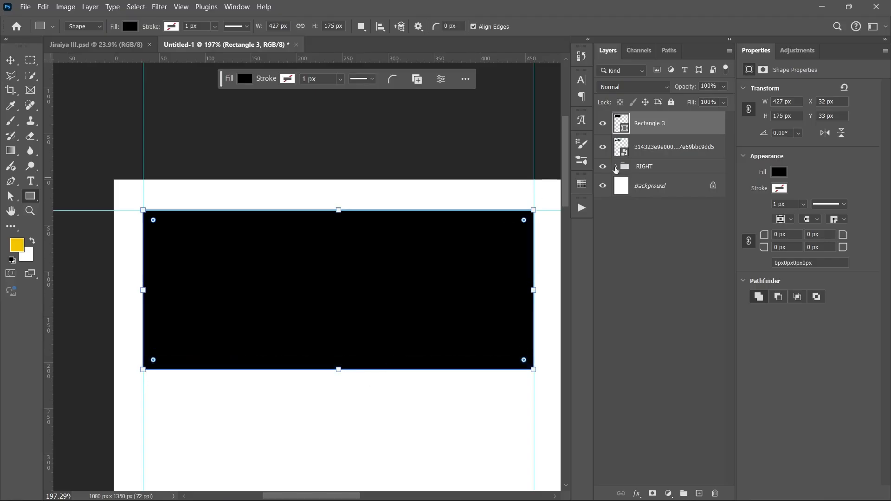
pyautogui.click(708, 155)
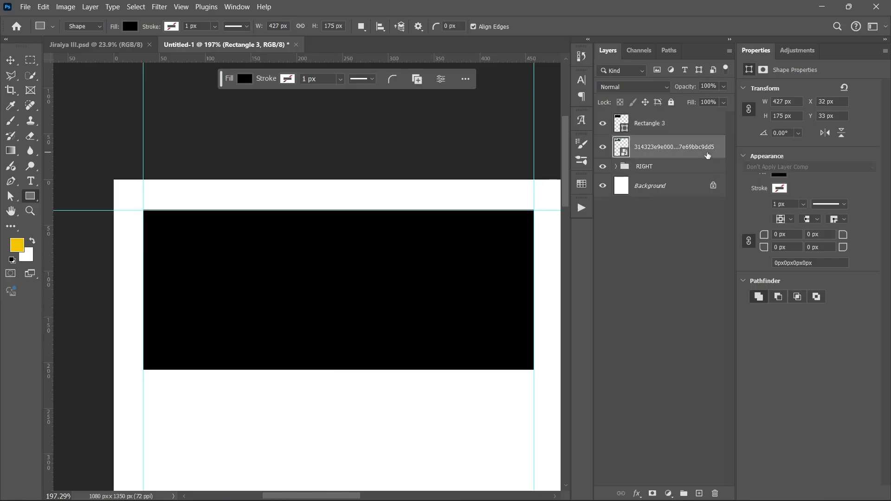
pyautogui.moveTo(708, 155); pyautogui.dragTo(698, 115)
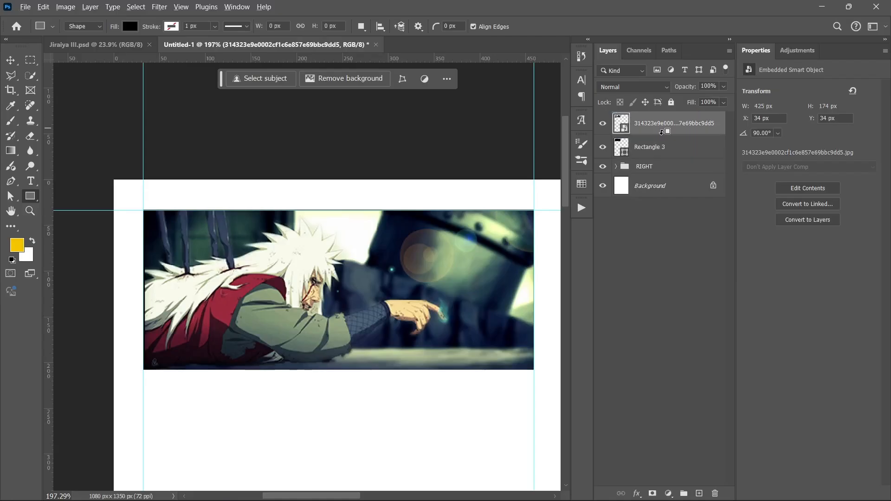
pyautogui.keyDown('alt'); pyautogui.click(663, 132); pyautogui.keyUp('alt')
# Step: Add a 4 px stroke layer effect to Rectangle 3 and deselect the layers
pyautogui.click(690, 148)
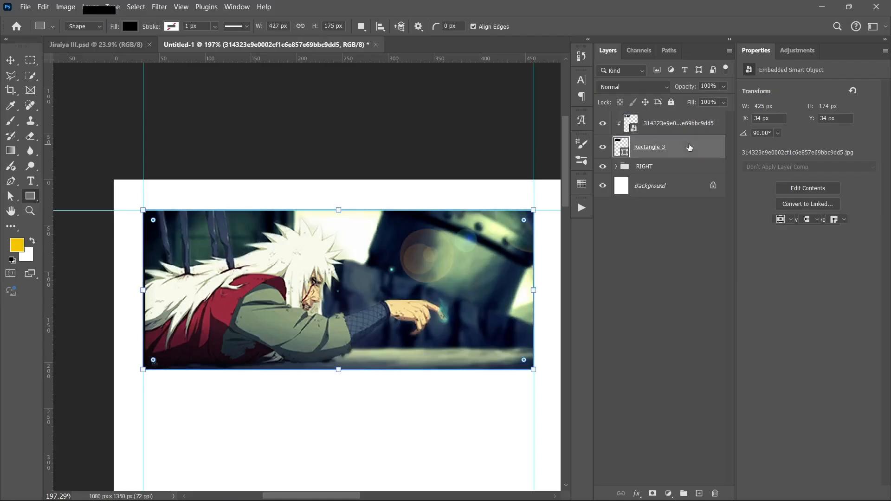
pyautogui.doubleClick(673, 149)
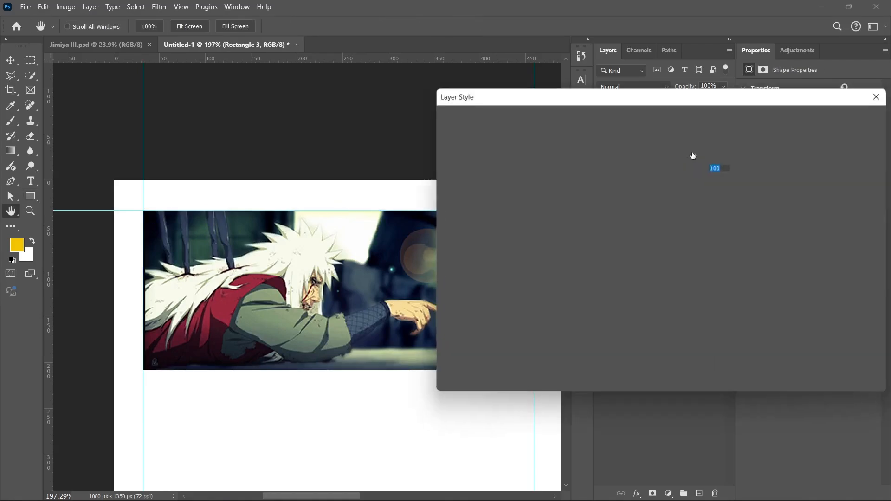
pyautogui.click(492, 213)
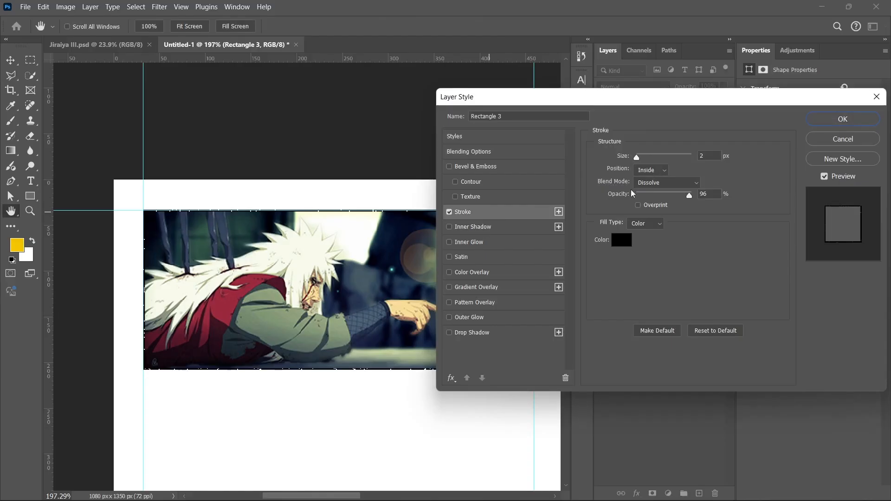
pyautogui.click(708, 156)
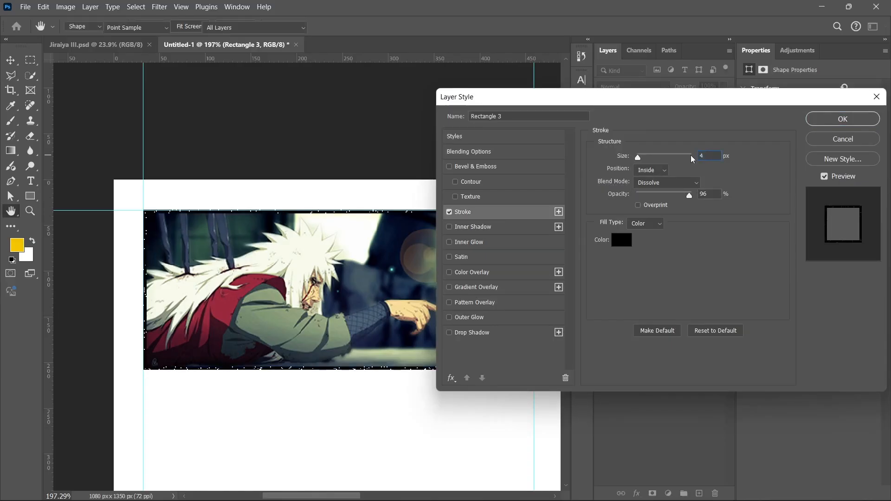
pyautogui.press('Return')
pyautogui.click(640, 340)
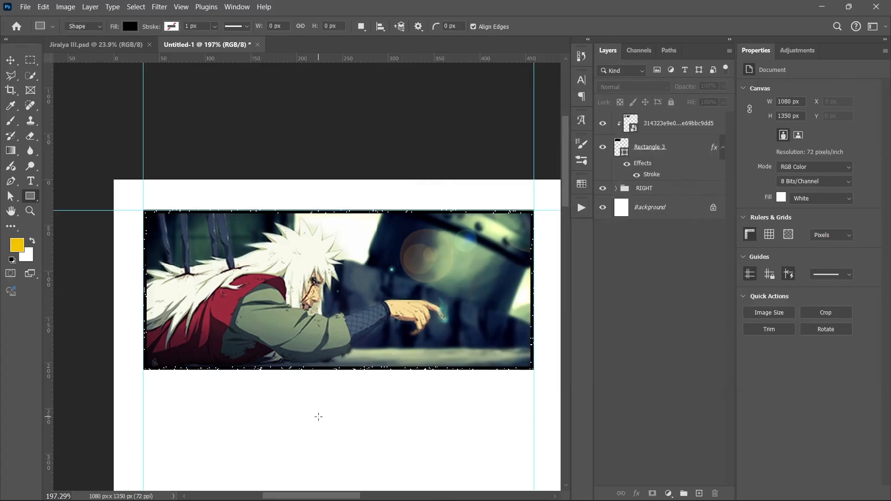
# Step: Place the Jiraiya assets - legendary sannin artwork below the framed image, scaled to about 36% to span the two left vertical guides
pyautogui.scroll(-5, 292, 408)
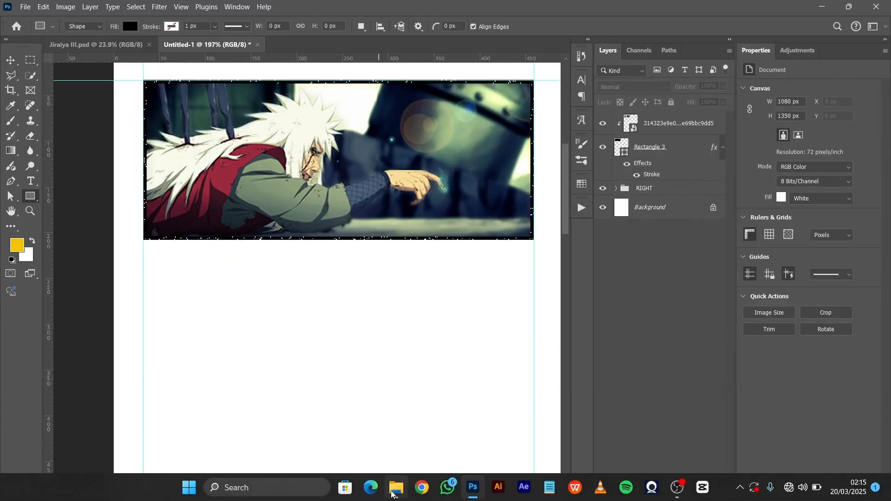
pyautogui.click(395, 493)
pyautogui.moveTo(757, 182); pyautogui.dragTo(85, 274)
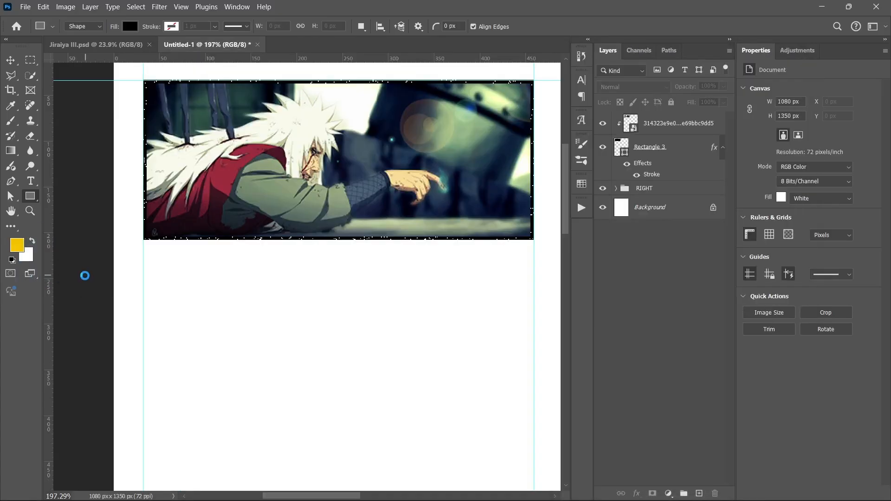
pyautogui.moveTo(337, 183); pyautogui.dragTo(317, 296)
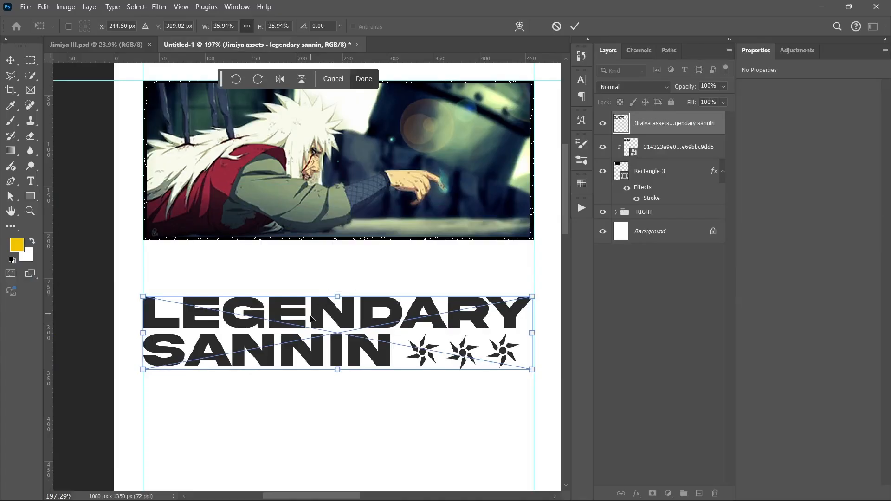
# Step: Move the LEGENDARY SANNIN artwork up to just beneath the framed image at X 32, Y 224 px, commit the placement and deselect it
pyautogui.moveTo(315, 334); pyautogui.dragTo(319, 326)
pyautogui.hotkey('shift', 'Up')
pyautogui.hotkey('shift', 'Up')
pyautogui.hotkey('shift', 'Up')
pyautogui.hotkey('shift', 'Up')
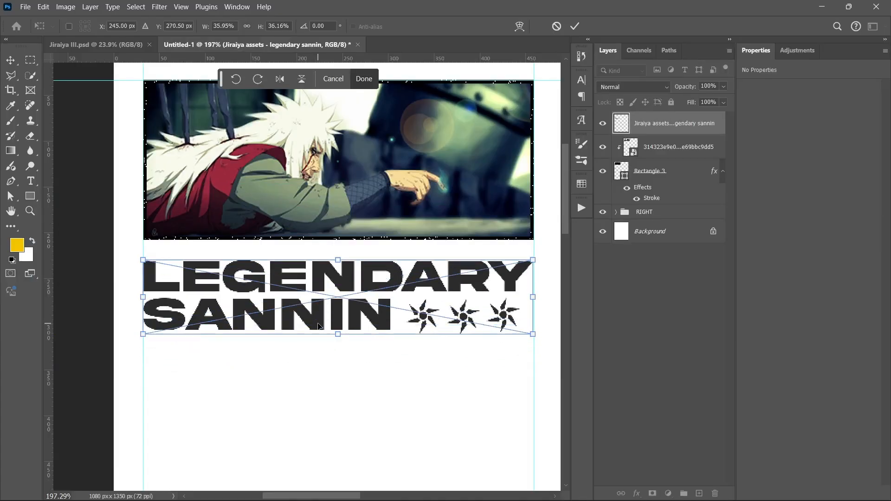
pyautogui.moveTo(318, 326); pyautogui.dragTo(318, 325)
pyautogui.hotkey('ctrl', '0')
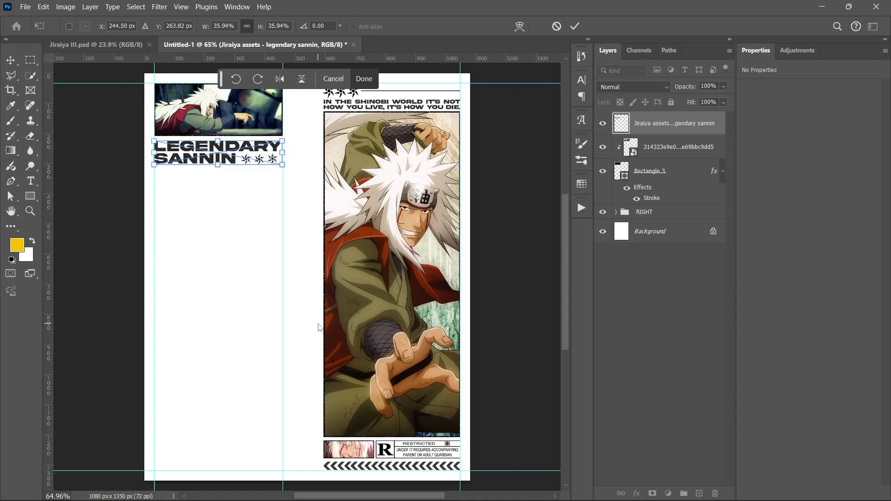
pyautogui.press('Return')
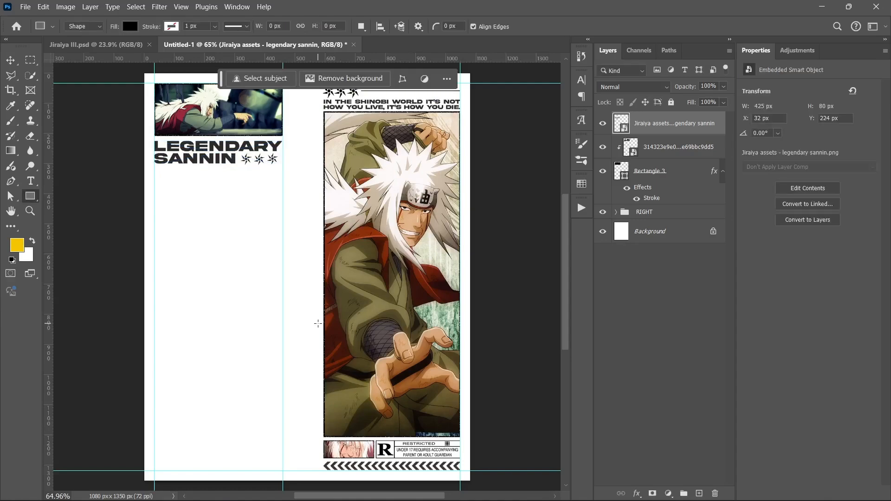
pyautogui.click(625, 293)
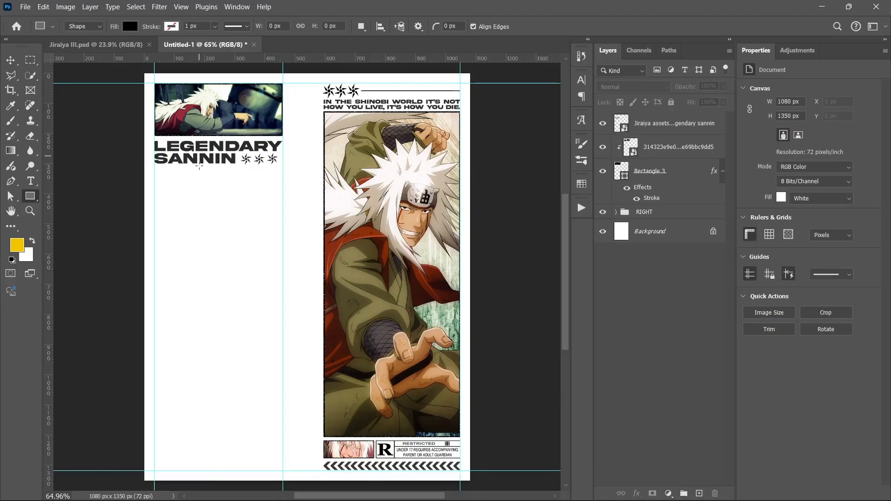
pyautogui.press('v')
pyautogui.keyDown('ctrl'); pyautogui.click(193, 160); pyautogui.keyUp('ctrl')
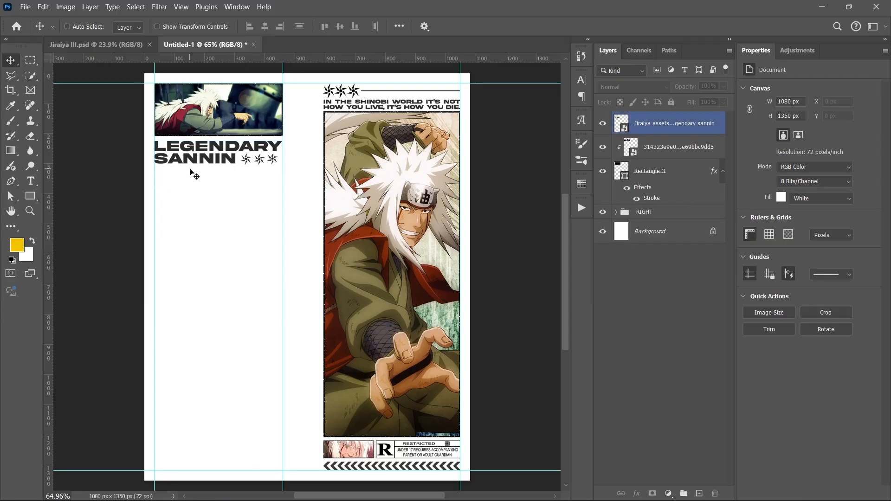
pyautogui.keyDown('ctrl'); pyautogui.click(193, 173); pyautogui.keyUp('ctrl')
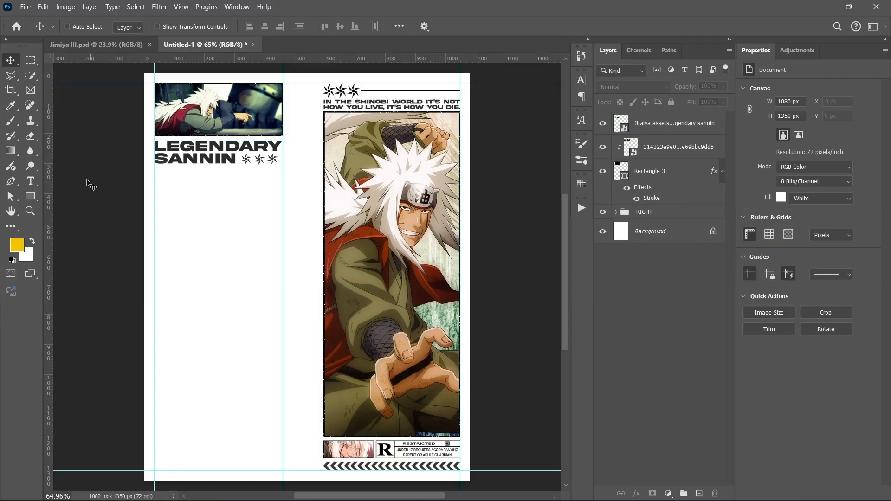
# Step: Place the 337170a5f516e9ec7ae0680b8fc377f9 image from the Jiraiya Assets folder, rotated 90° and centred at X 271, Y 558 px beneath LEGENDARY SANNIN
pyautogui.click(12, 81)
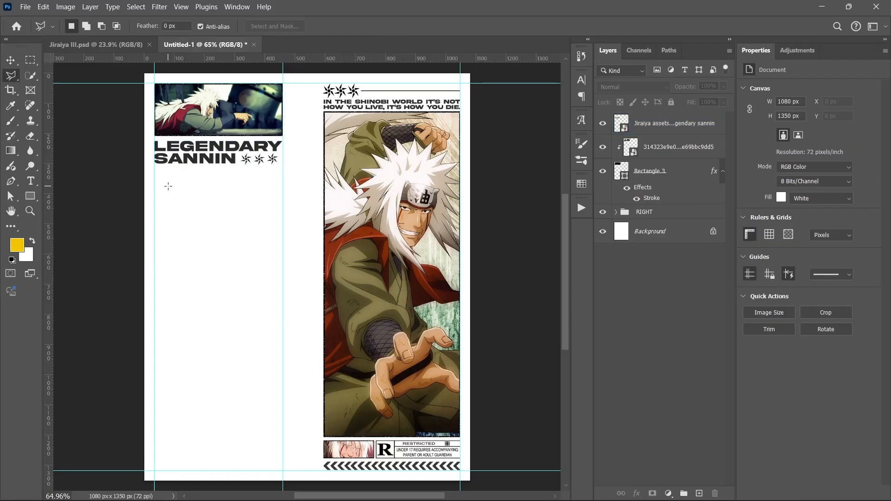
pyautogui.scroll(4, 175, 197)
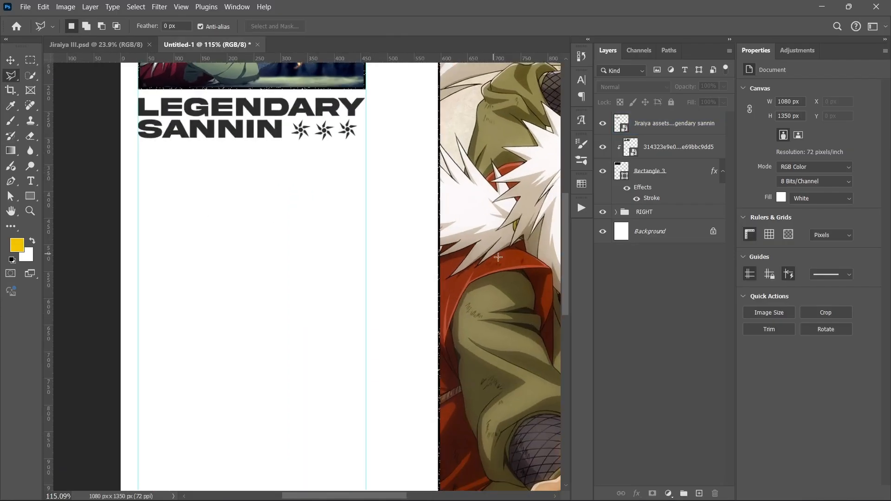
pyautogui.click(396, 487)
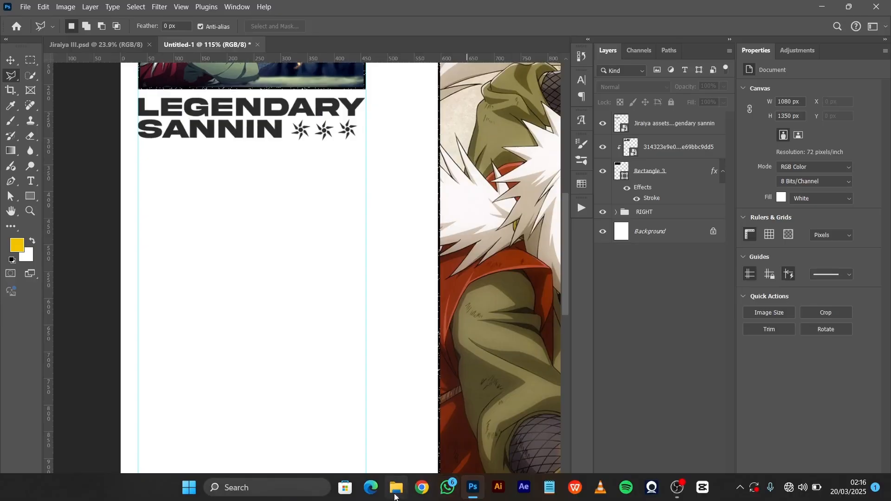
pyautogui.click(543, 179)
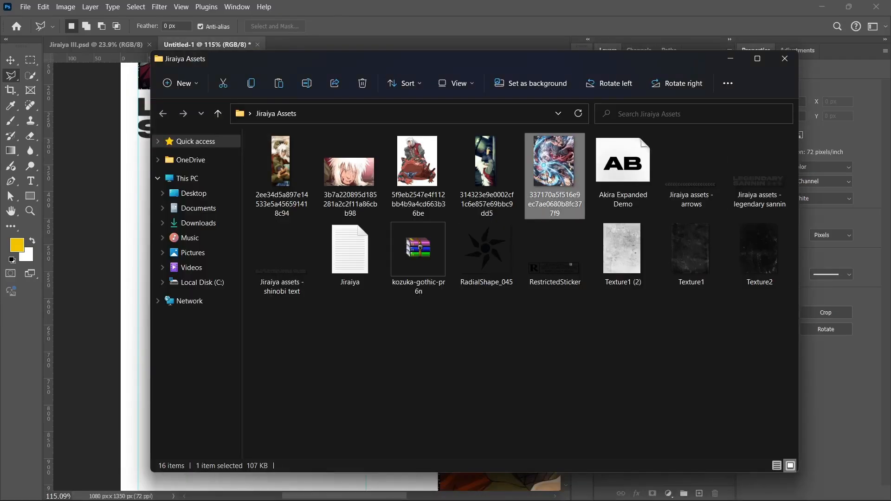
pyautogui.moveTo(549, 179); pyautogui.dragTo(132, 213)
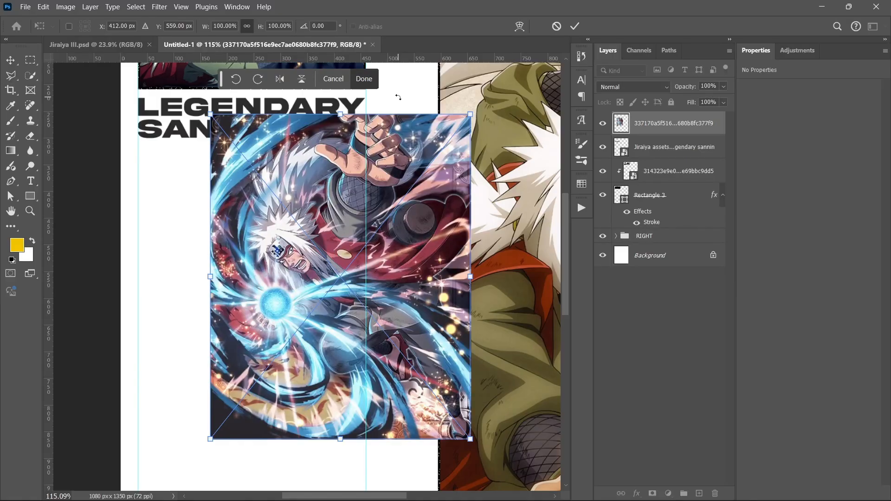
pyautogui.moveTo(398, 97); pyautogui.dragTo(460, 318)
pyautogui.moveTo(314, 266); pyautogui.dragTo(241, 267)
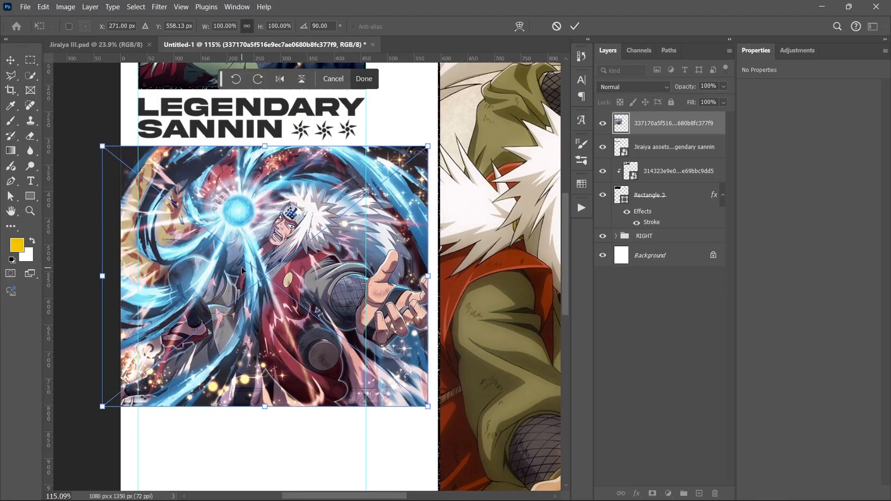
pyautogui.click(11, 76)
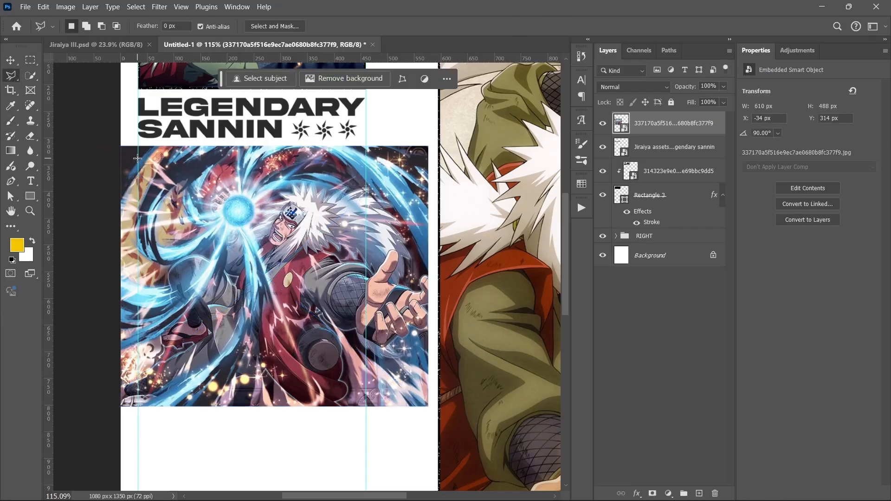
pyautogui.scroll(5, 144, 163)
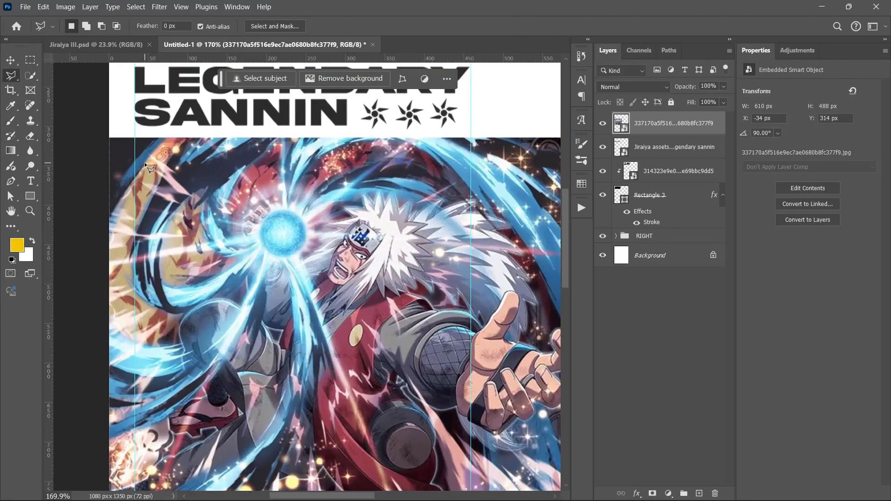
pyautogui.scroll(-1, 144, 164)
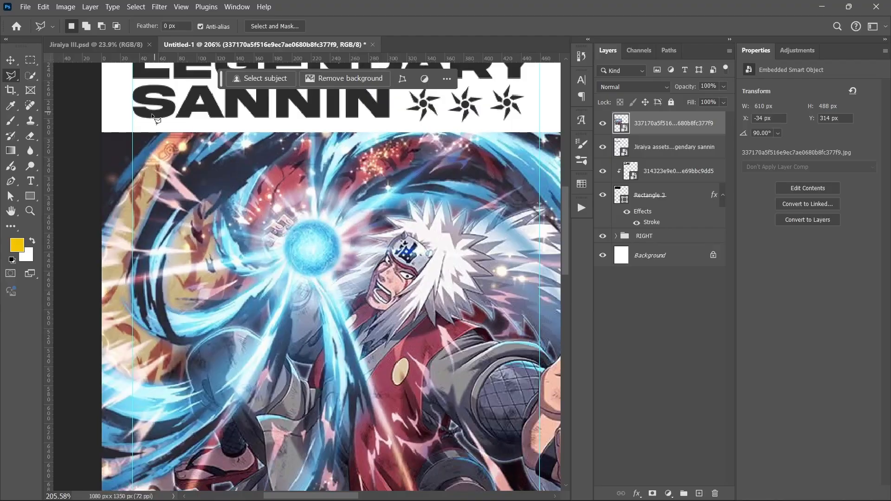
pyautogui.moveTo(139, 139)
pyautogui.mouseDown()
pyautogui.moveTo(475, 137)
pyautogui.moveTo(584, 148)
pyautogui.moveTo(501, 149)
pyautogui.moveTo(343, 177)
pyautogui.moveTo(565, 187)
pyautogui.moveTo(440, 185)
pyautogui.moveTo(291, 200)
pyautogui.moveTo(215, 244)
pyautogui.moveTo(150, 252)
pyautogui.mouseUp()
pyautogui.press('Escape')
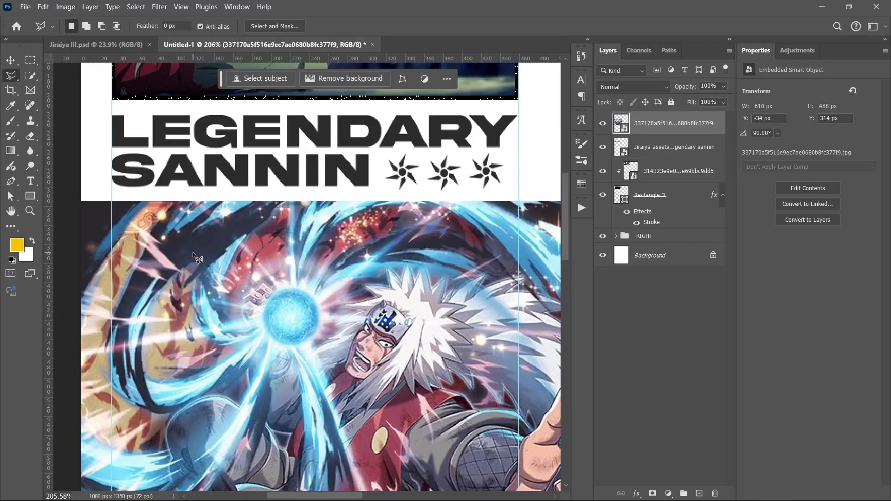
pyautogui.scroll(-3, 194, 253)
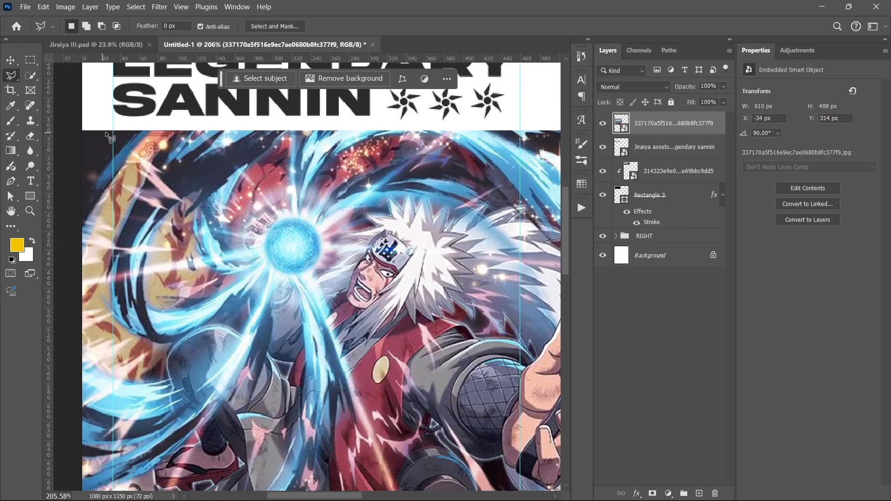
pyautogui.click(269, 151)
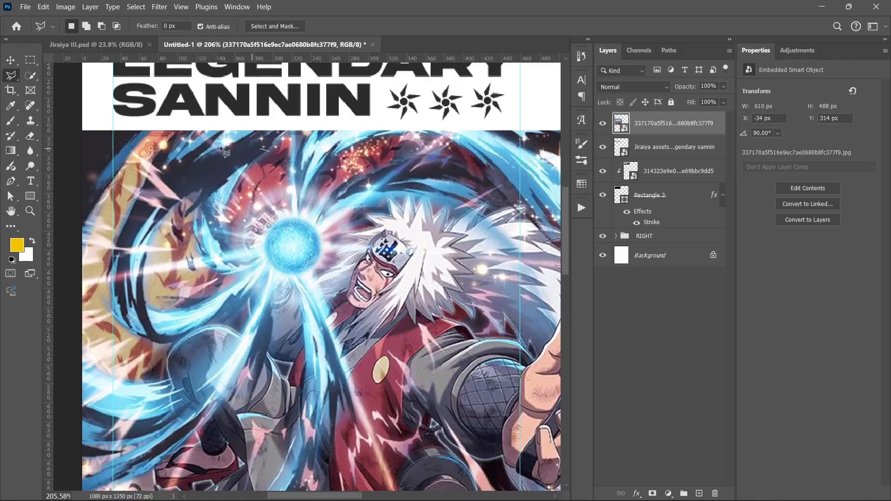
pyautogui.press('Escape')
# Step: Outline a four-sided polygonal lasso selection on the image between the two left guides, its bottom edge slanting down to the right
pyautogui.click(116, 132)
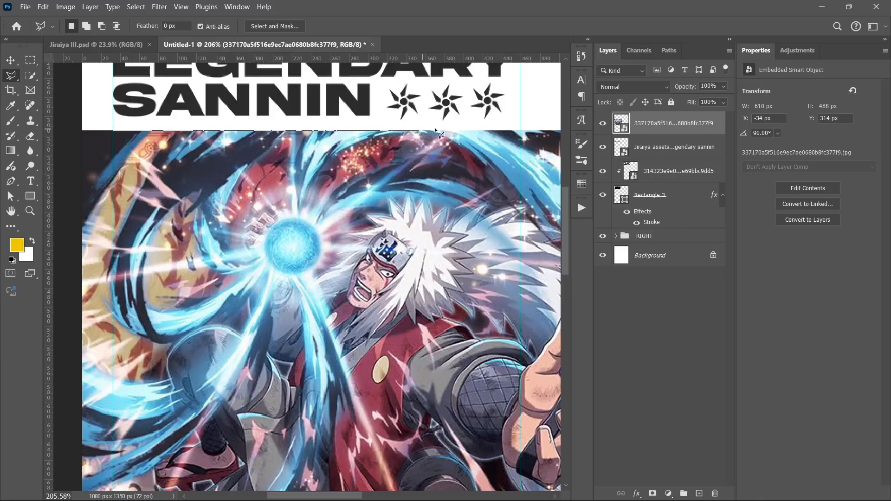
pyautogui.click(519, 132)
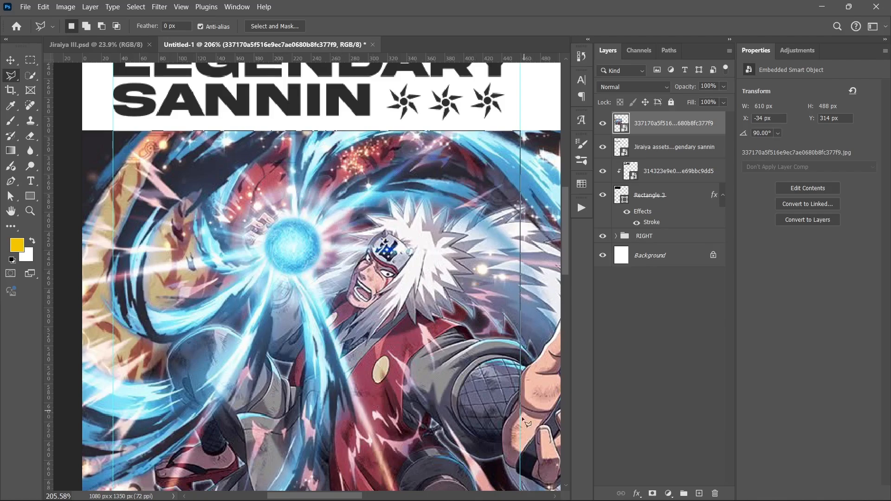
pyautogui.click(520, 465)
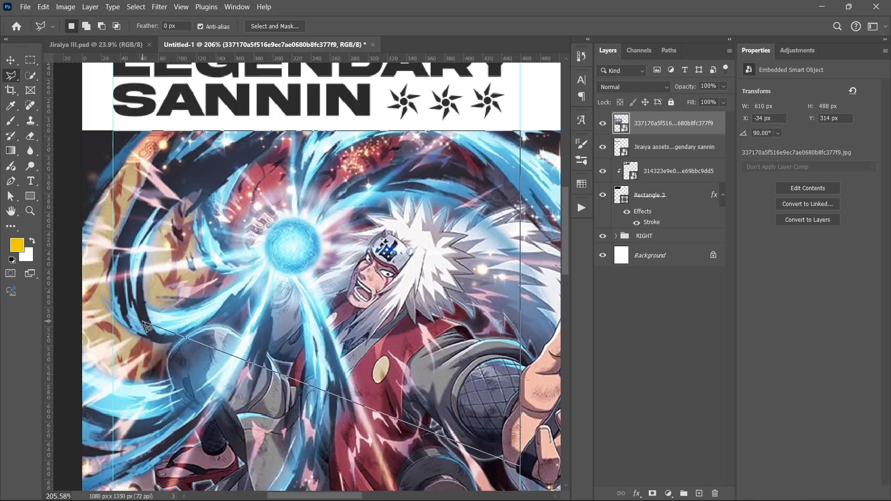
pyautogui.click(114, 300)
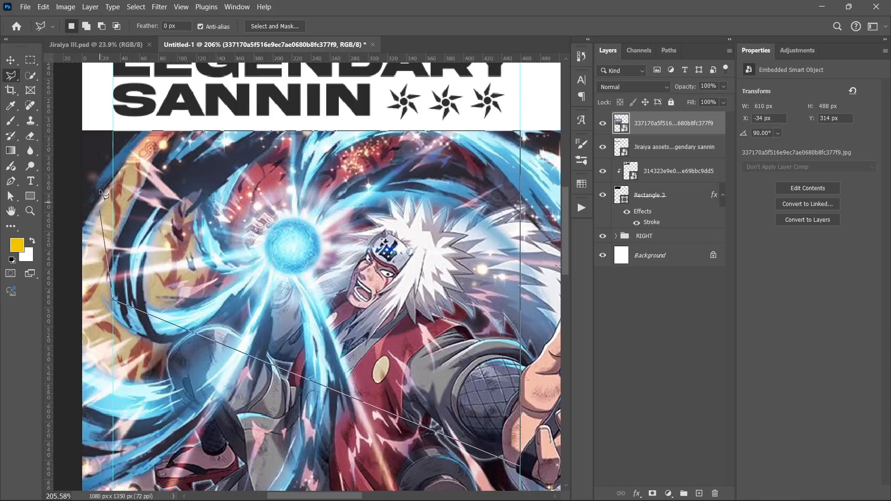
pyautogui.click(115, 132)
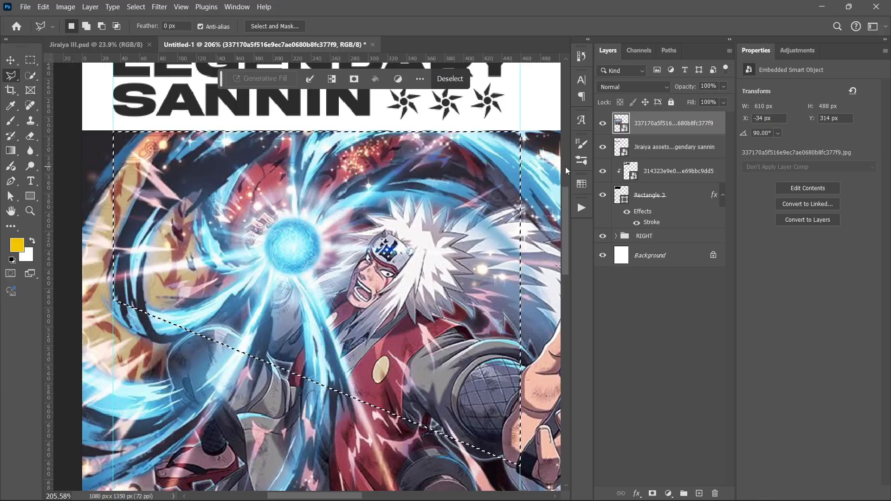
# Step: Create a black (000000) Solid Color fill layer from the slanted selection
pyautogui.click(669, 494)
pyautogui.click(683, 293)
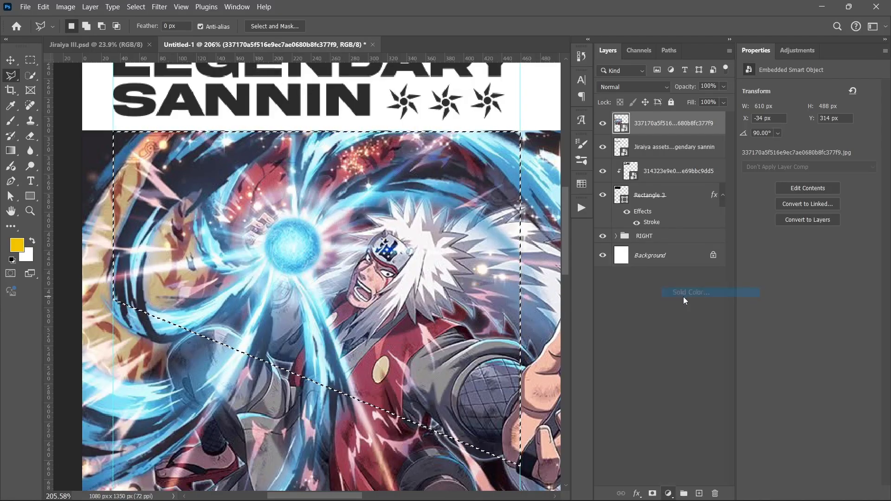
pyautogui.moveTo(655, 262); pyautogui.dragTo(400, 452)
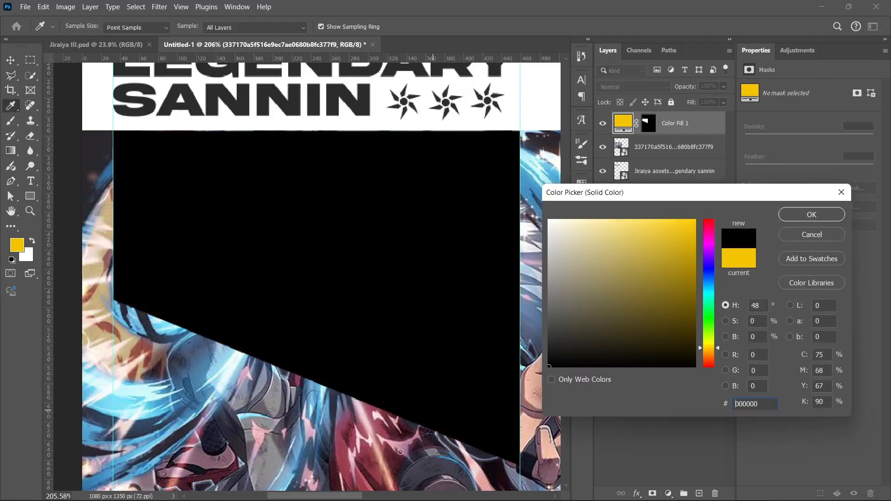
pyautogui.click(800, 219)
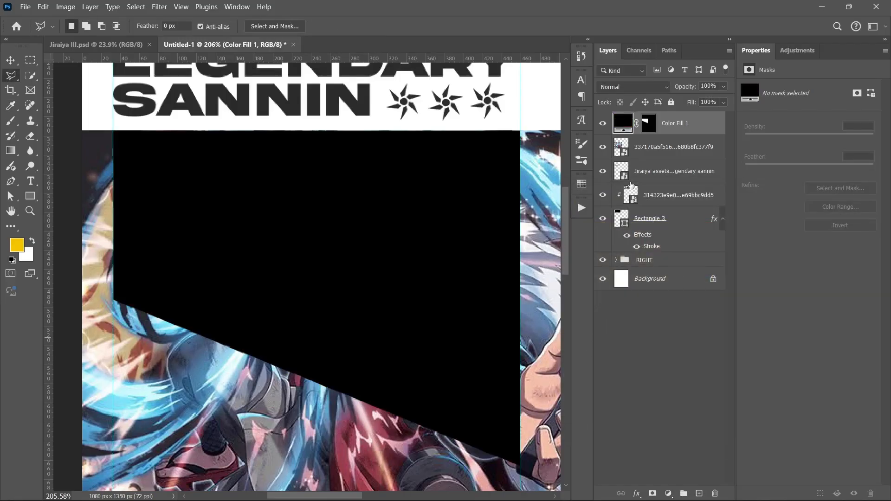
# Step: Put the rotated image layer above Color Fill 1, clip it to the slanted shape and deselect the layers
pyautogui.moveTo(665, 147); pyautogui.dragTo(665, 121)
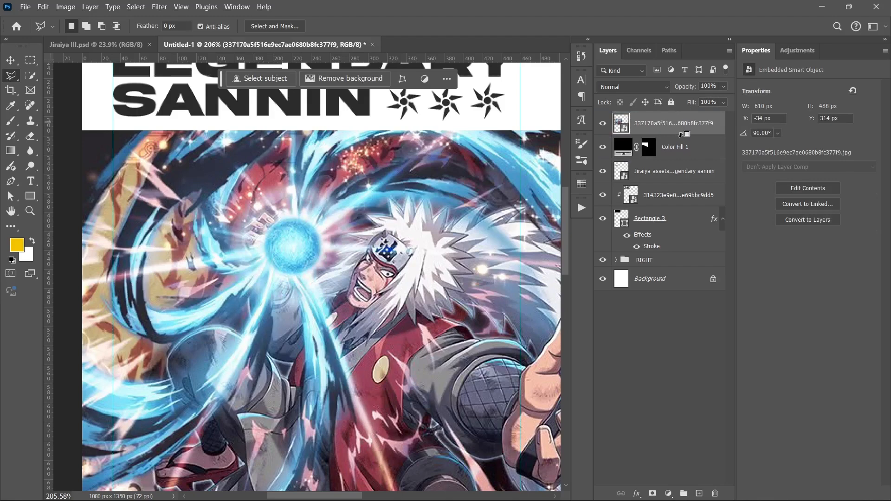
pyautogui.keyDown('alt'); pyautogui.click(680, 135); pyautogui.keyUp('alt')
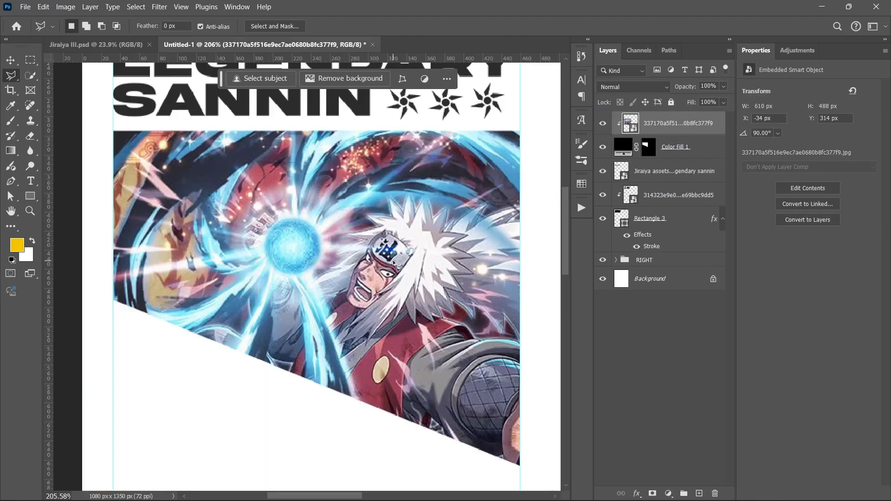
pyautogui.press('v')
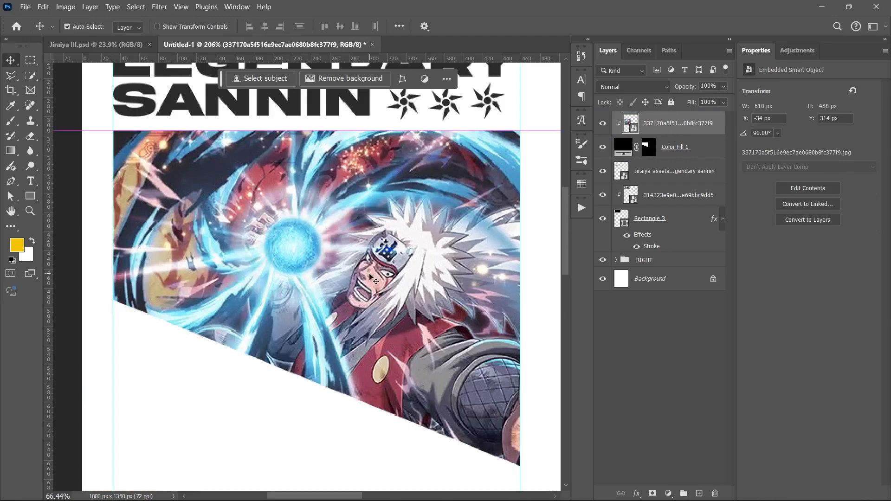
pyautogui.hotkey('ctrl', '0')
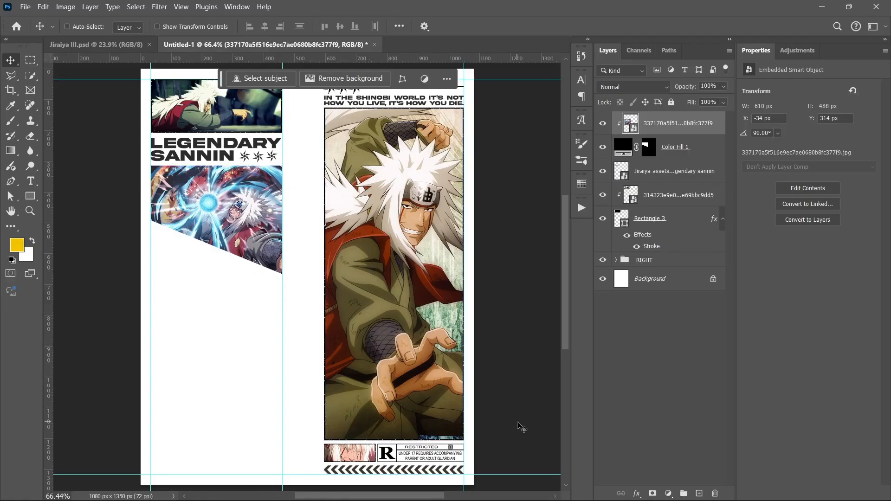
pyautogui.click(673, 344)
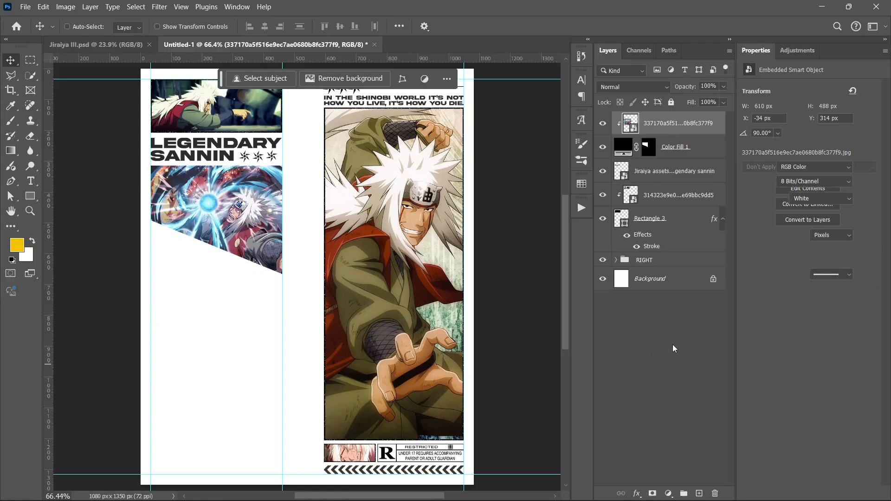
# Step: Add a black 4 px inside stroke with Dissolve blending at 96% opacity to Color Fill 1 and collapse its effects list
pyautogui.click(697, 157)
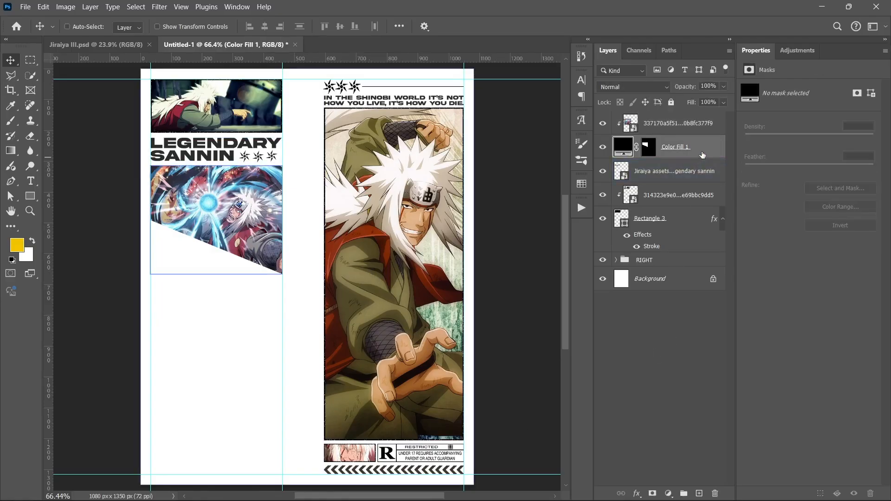
pyautogui.doubleClick(702, 155)
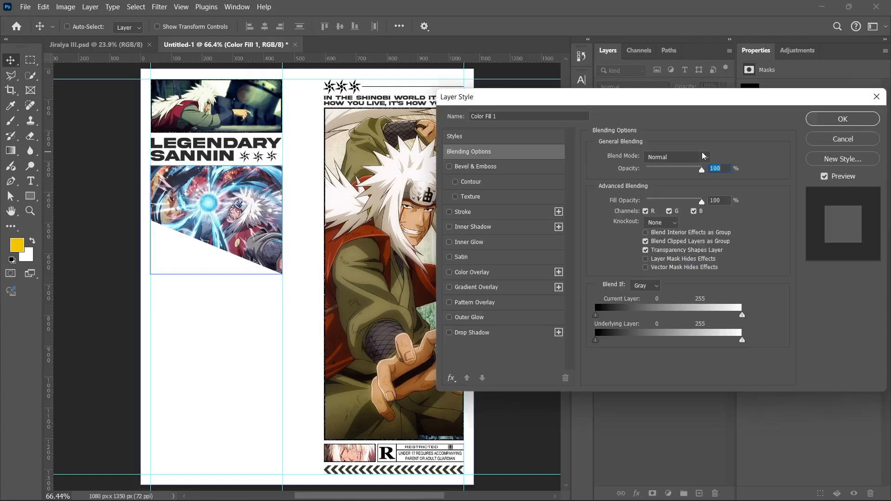
pyautogui.click(487, 212)
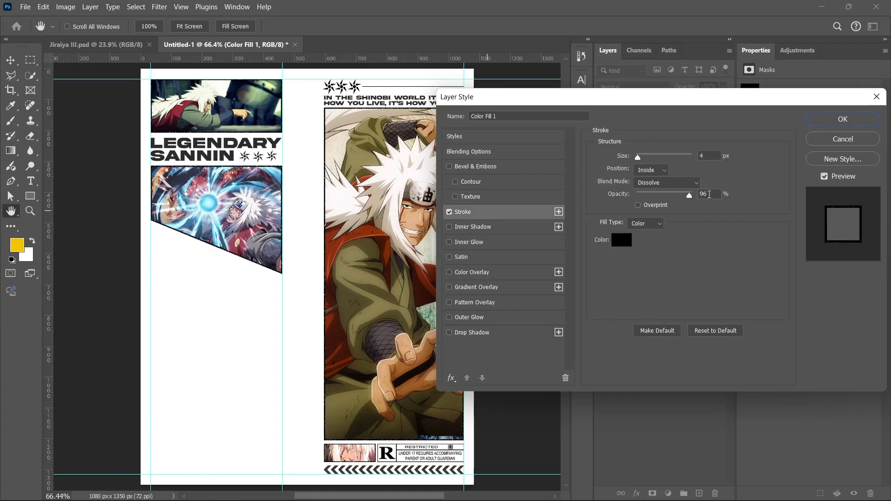
pyautogui.click(853, 122)
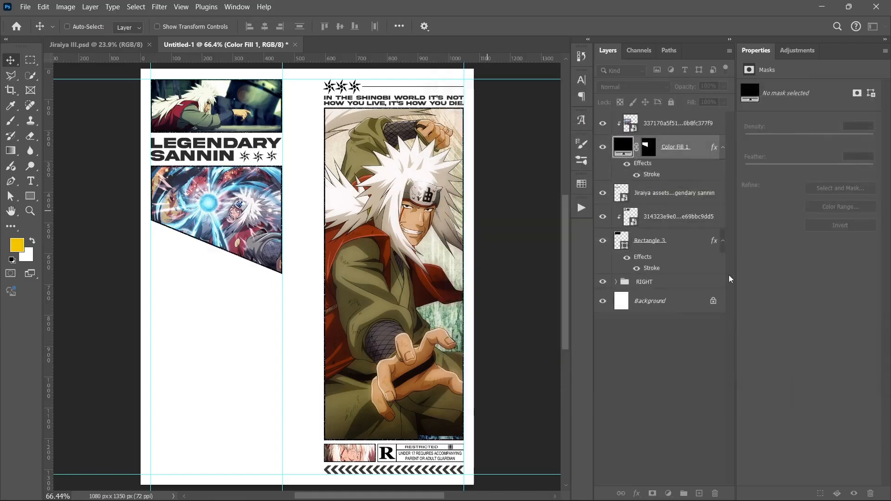
pyautogui.click(722, 147)
pyautogui.click(655, 259)
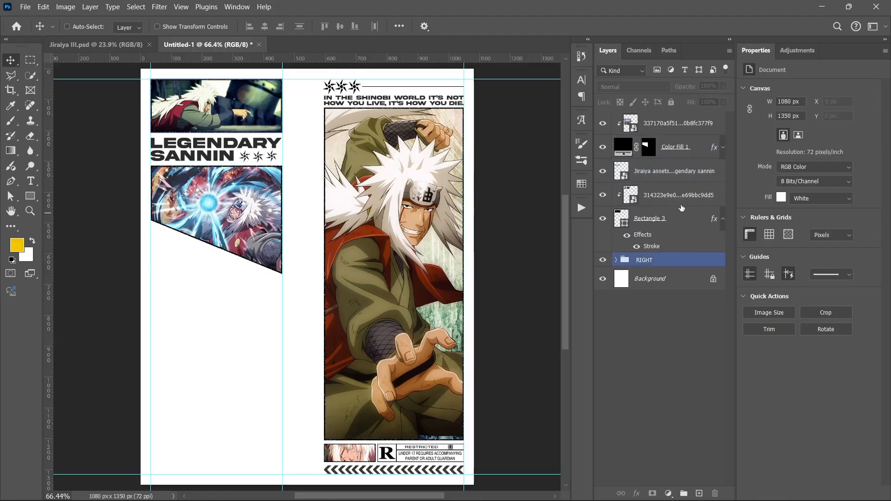
# Step: Collapse Rectangle 3's effects, group it with its clipped image and name the group TOP
pyautogui.click(673, 195)
pyautogui.click(673, 219)
pyautogui.click(723, 219)
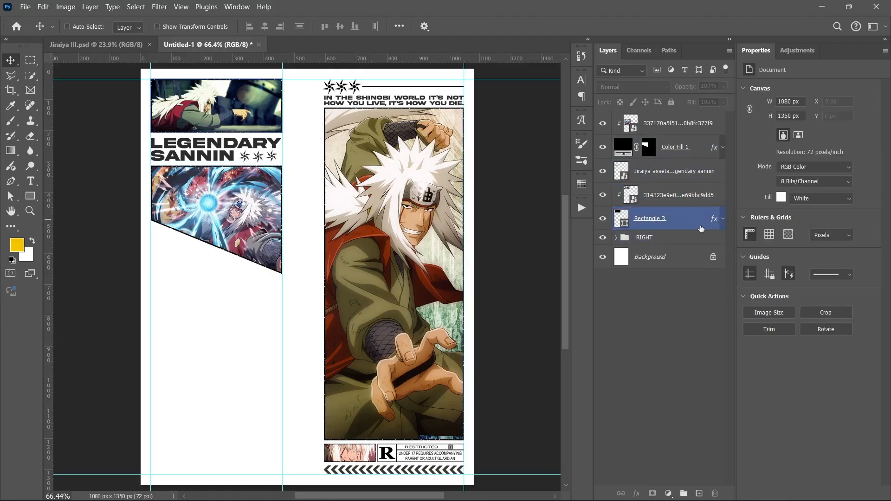
pyautogui.click(676, 221)
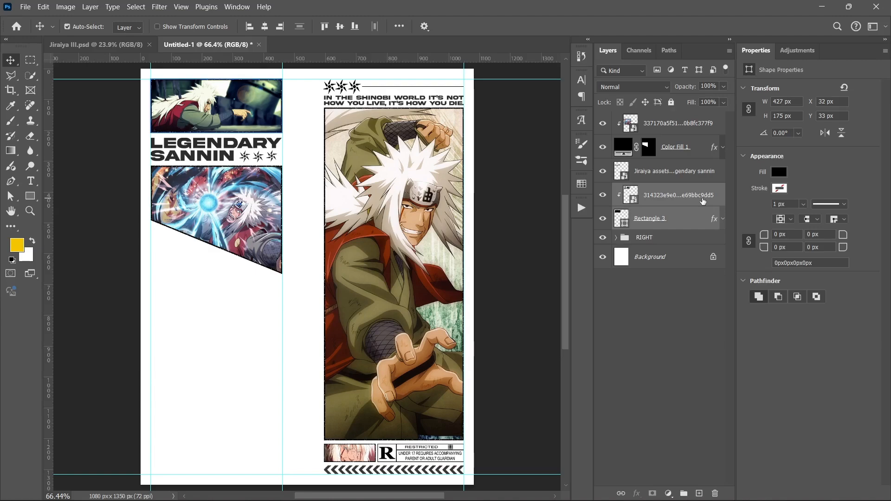
pyautogui.hotkey('ctrl', 'g')
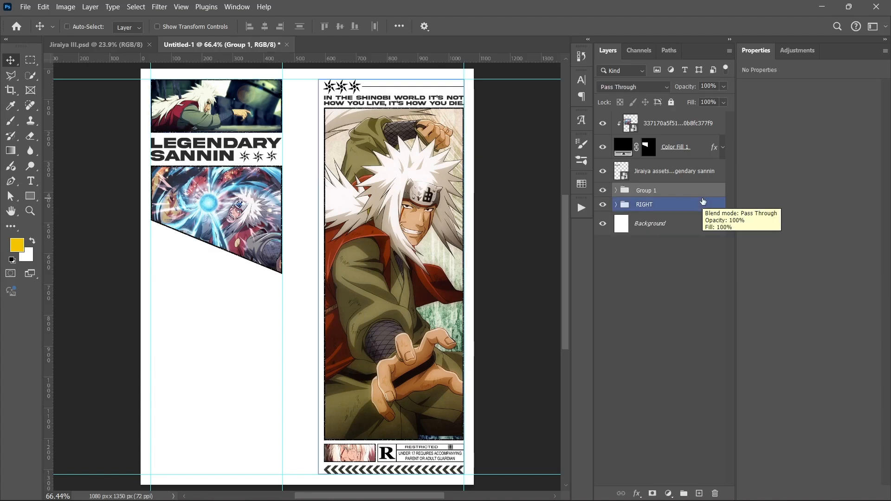
pyautogui.doubleClick(644, 190)
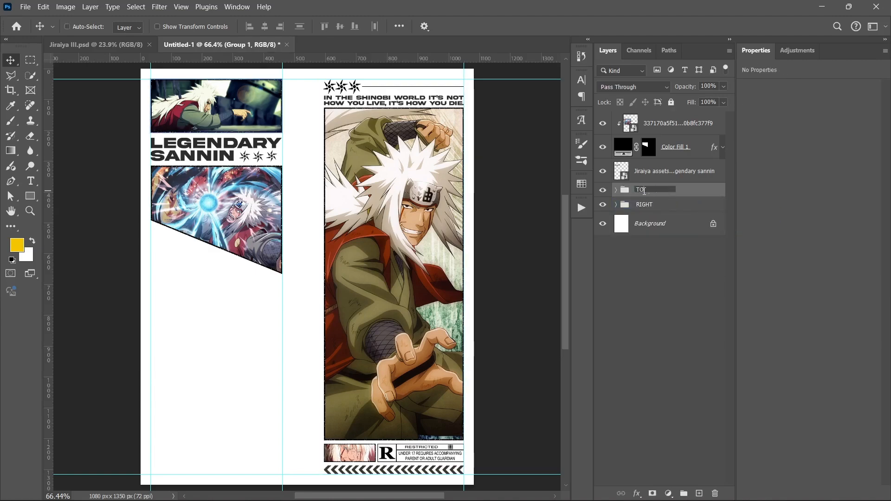
pyautogui.write('TOP')
pyautogui.press('Return')
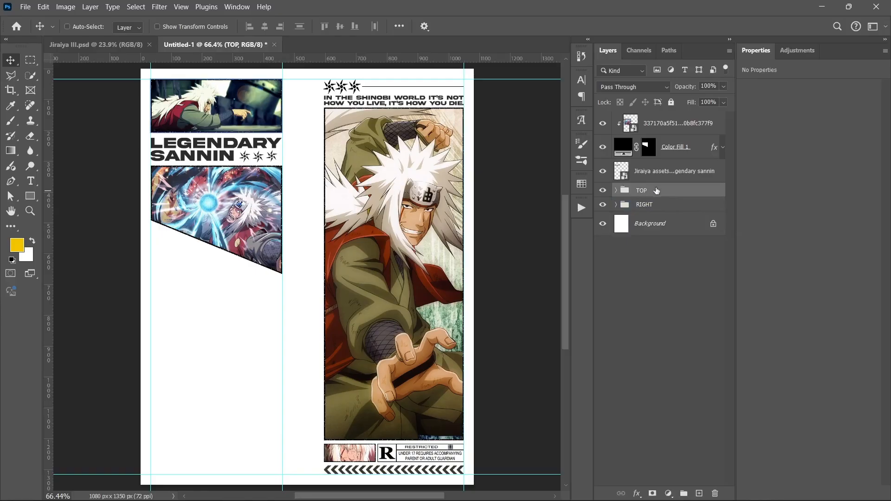
# Step: Select the Jiraiya assets - legendary sannin layer above the TOP group
pyautogui.click(652, 178)
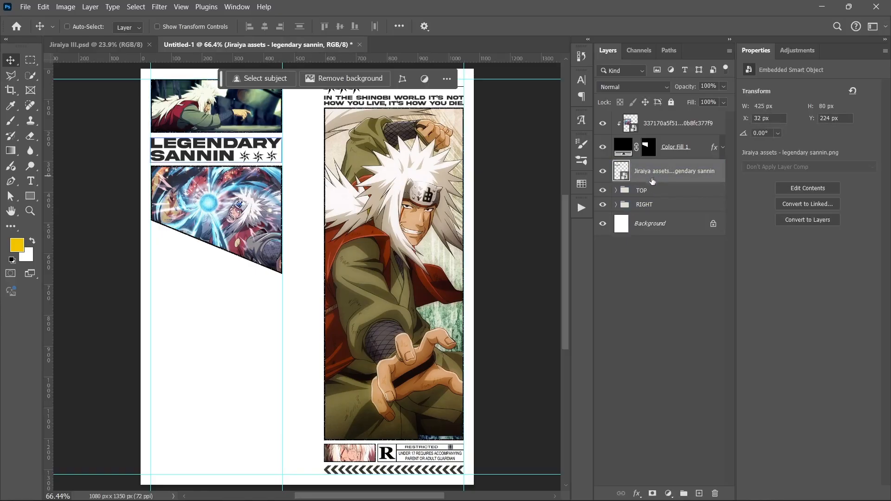
# Step: Move the Legendary Sannin image layer to the bottom of the TOP group and collapse the group
pyautogui.moveTo(652, 181); pyautogui.dragTo(666, 235)
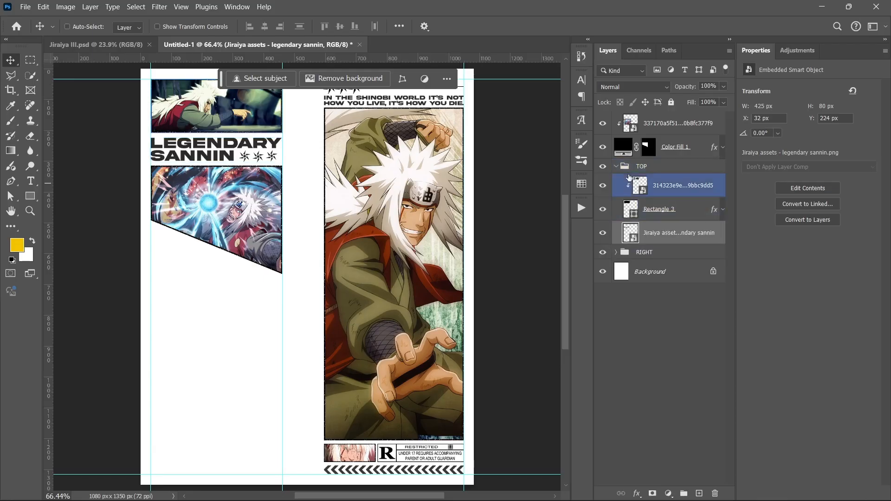
pyautogui.click(619, 166)
pyautogui.click(616, 166)
# Step: Group the Color Fill 1 layer with its clipped image and name the group MIDDLE
pyautogui.click(687, 151)
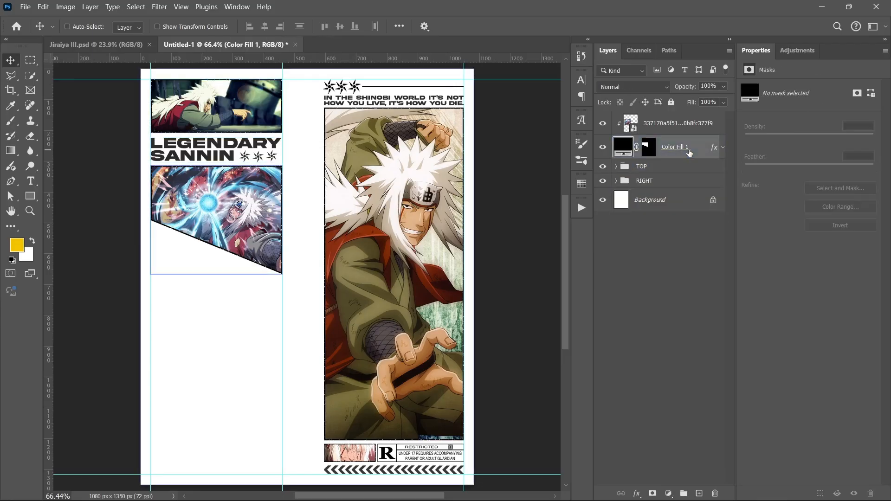
pyautogui.keyDown('shift'); pyautogui.click(691, 126); pyautogui.keyUp('shift')
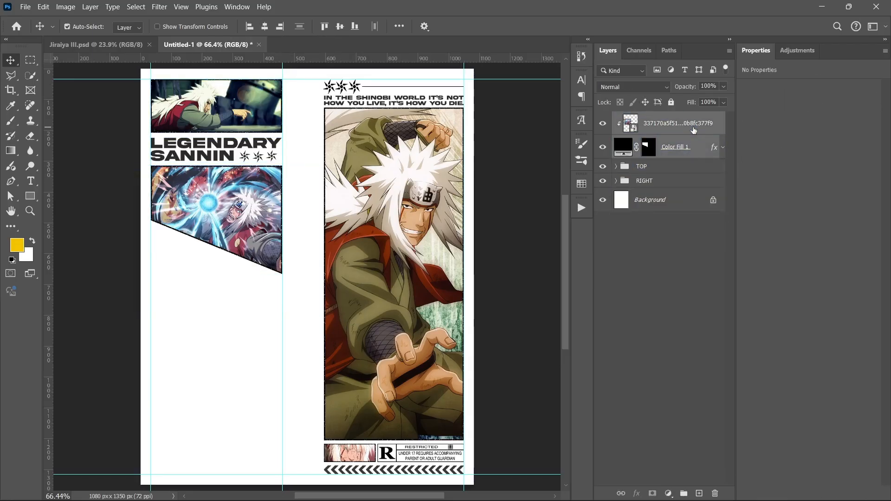
pyautogui.hotkey('ctrl', 'g')
pyautogui.click(693, 130)
pyautogui.click(647, 118)
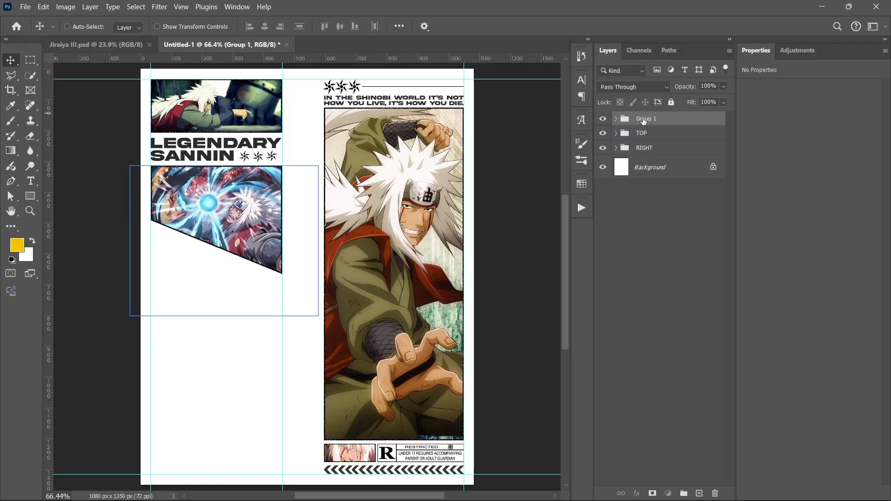
pyautogui.doubleClick(644, 119)
pyautogui.write('MIDDLE')
pyautogui.press('Return')
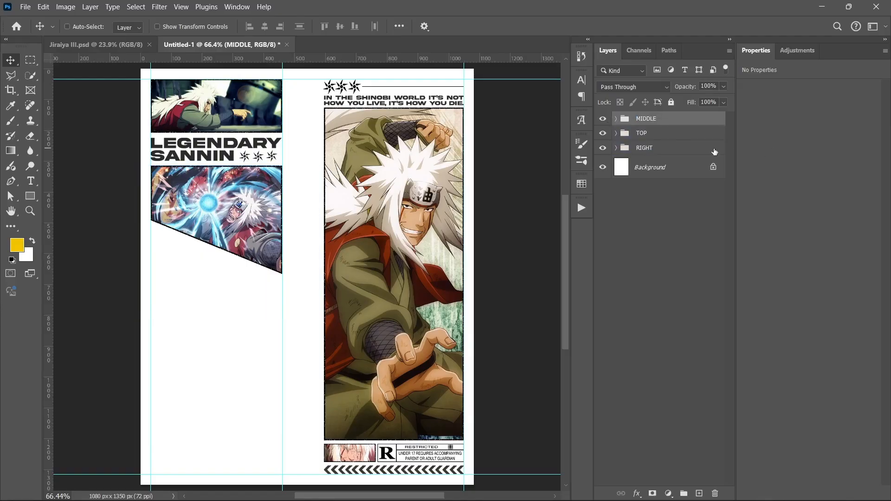
# Step: Move the MIDDLE group directly below the TOP group and make RIGHT the active group
pyautogui.moveTo(678, 119); pyautogui.dragTo(694, 144)
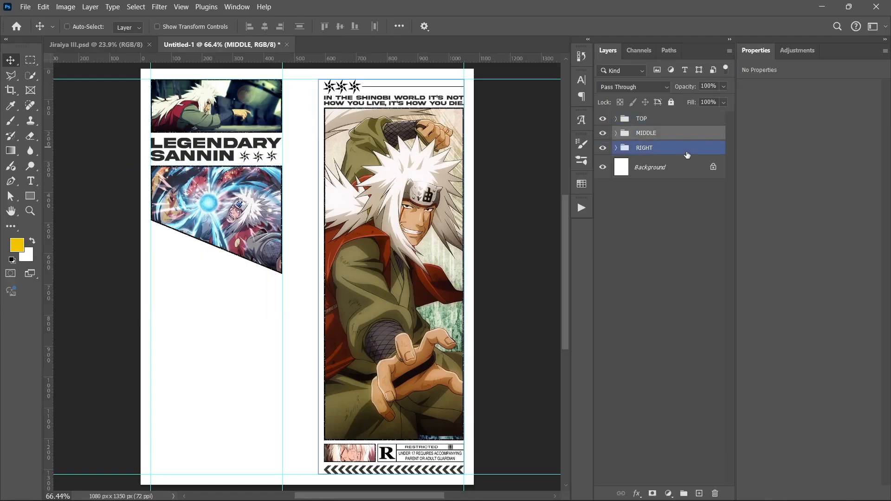
pyautogui.click(687, 152)
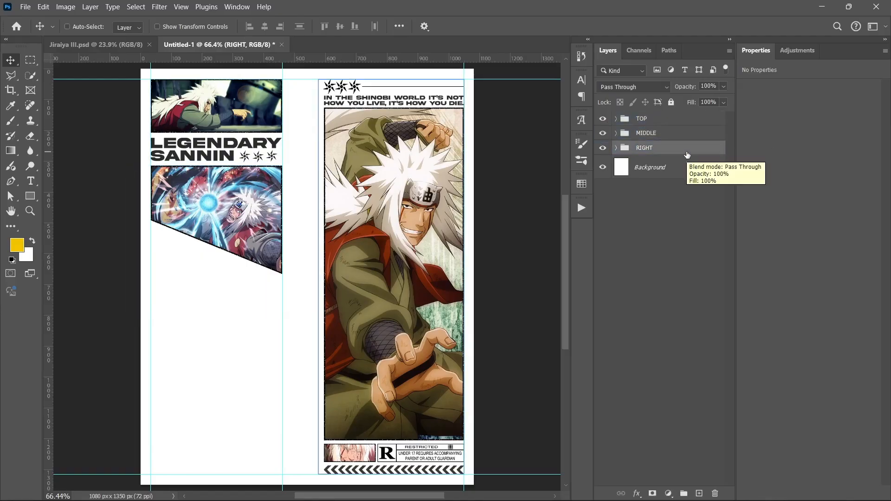
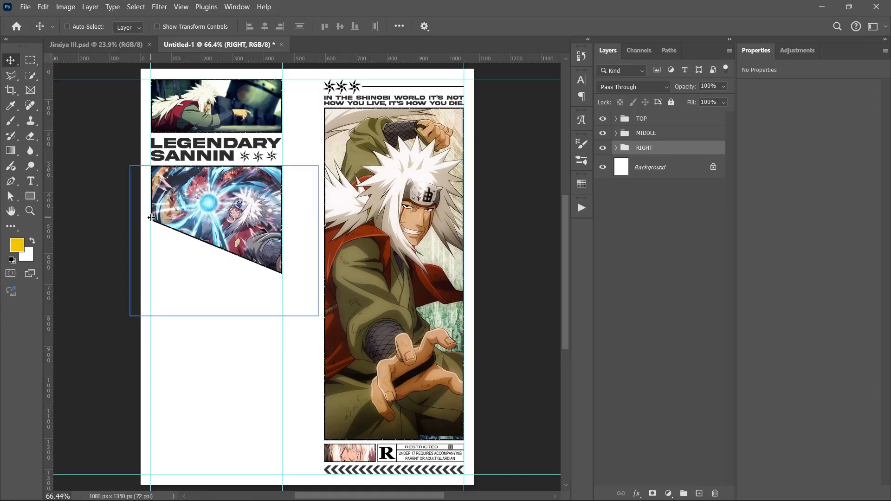
pyautogui.click(13, 78)
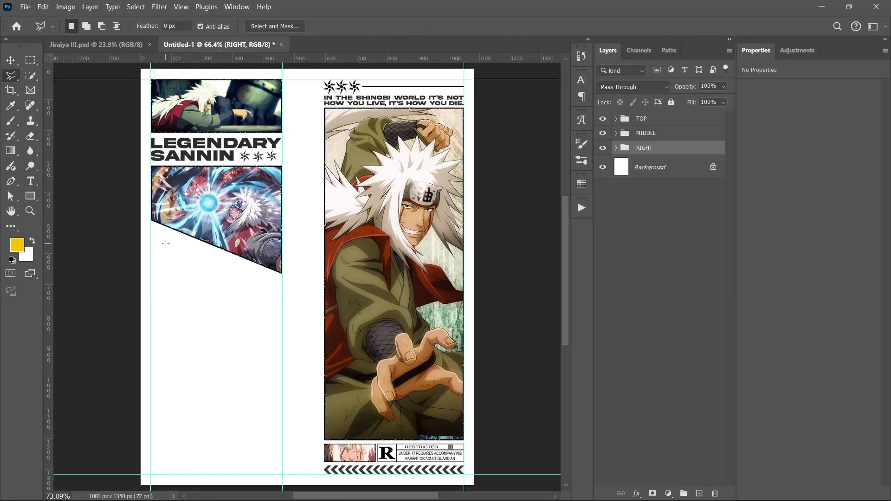
pyautogui.scroll(5, 166, 245)
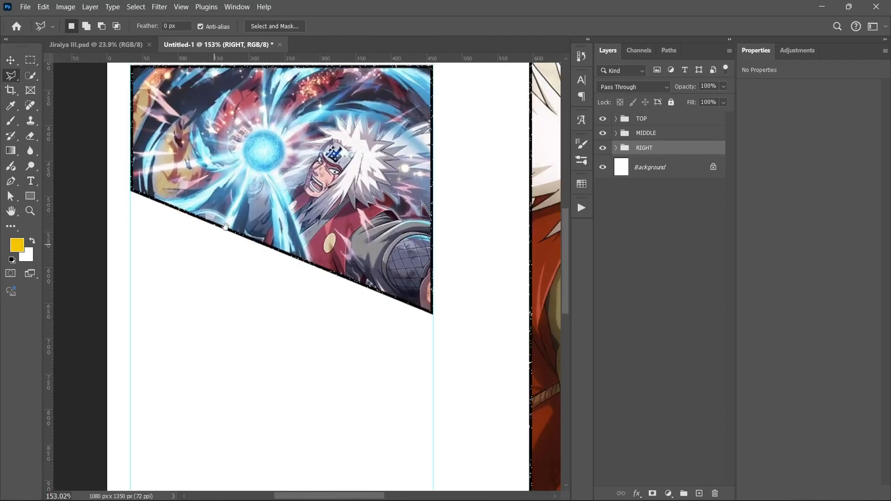
pyautogui.scroll(-3, 258, 141)
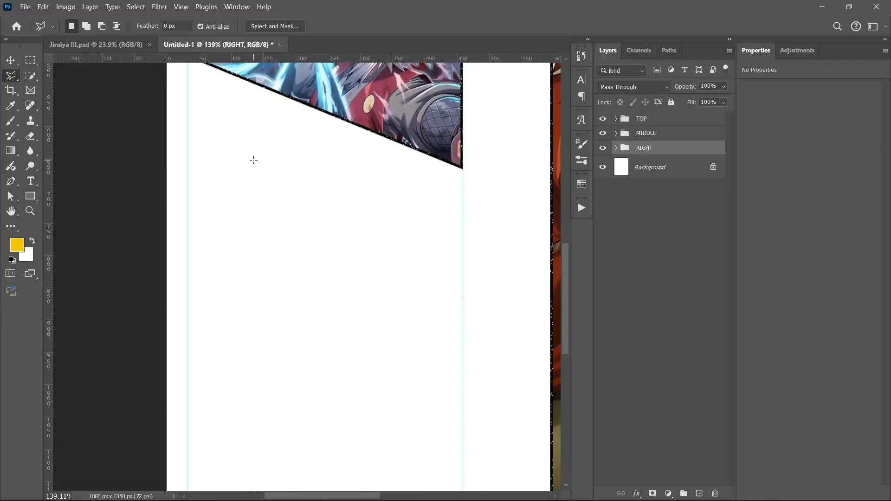
pyautogui.scroll(-2, 254, 161)
pyautogui.scroll(-2, 253, 160)
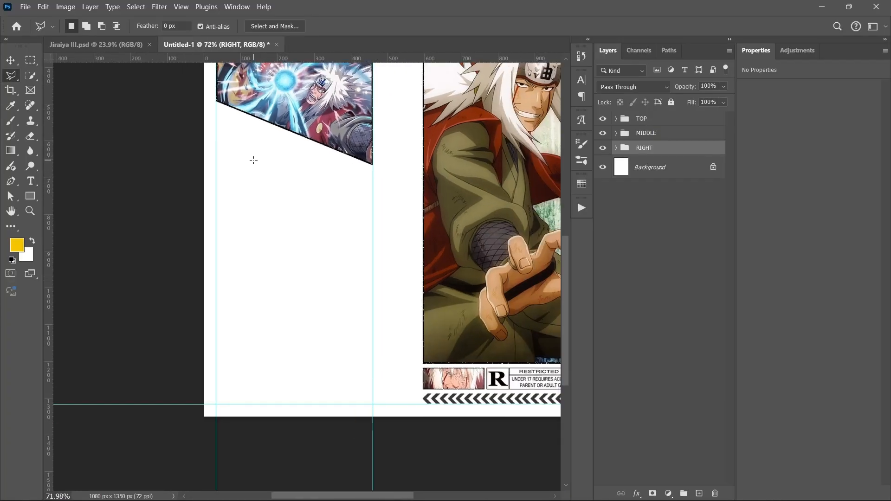
pyautogui.scroll(1, 253, 160)
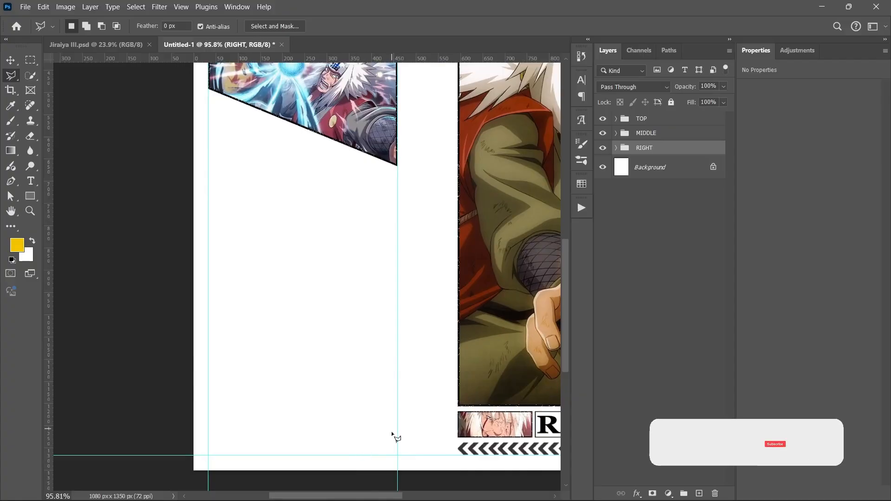
pyautogui.click(398, 456)
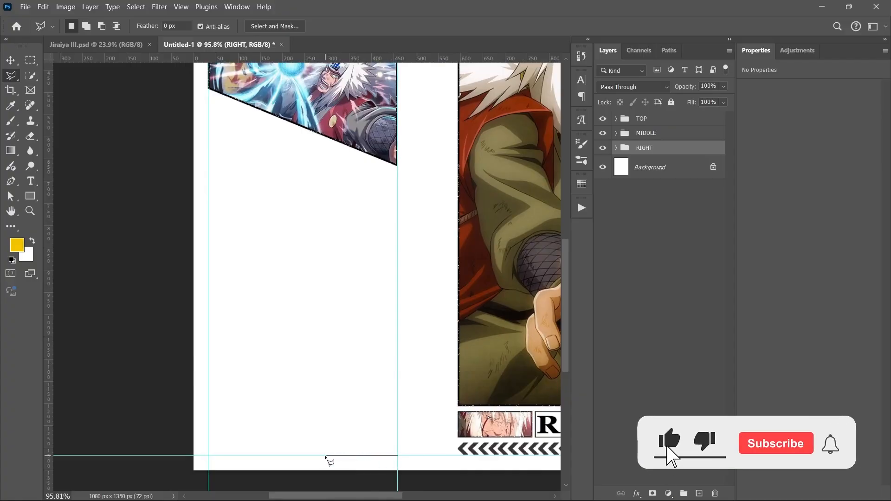
pyautogui.click(208, 455)
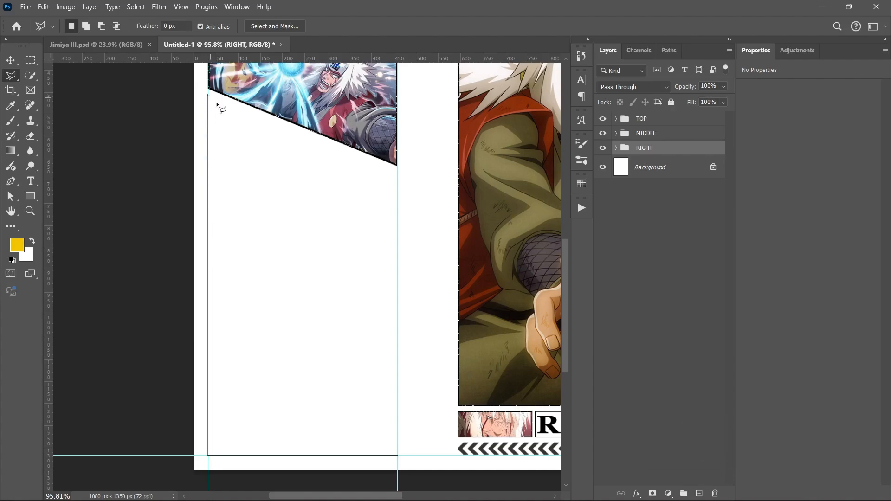
pyautogui.scroll(1, 275, 123)
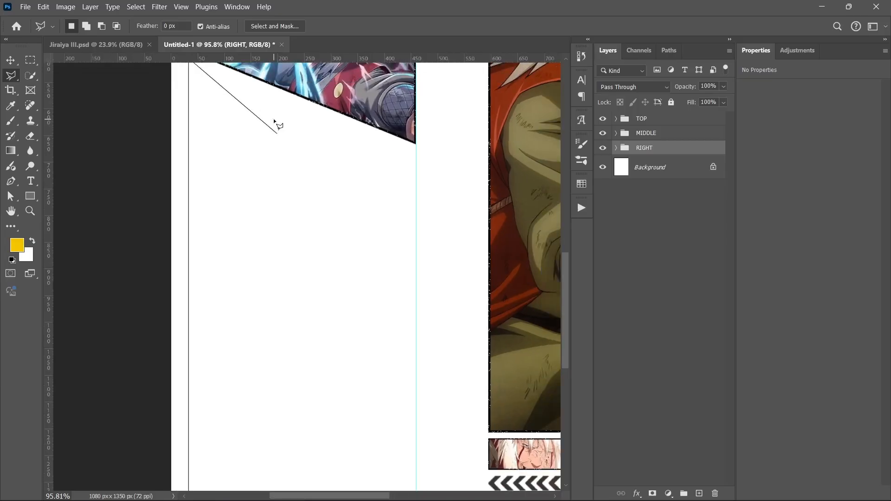
pyautogui.scroll(5, 292, 166)
pyautogui.click(253, 318)
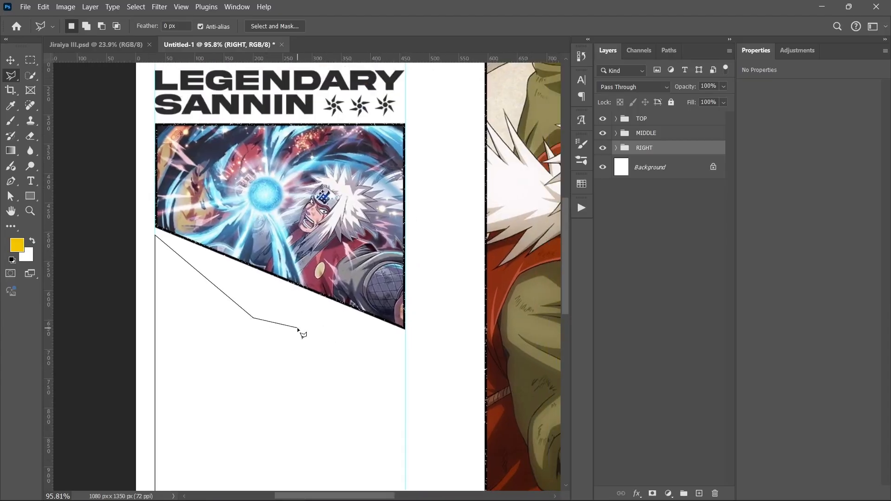
pyautogui.press('Escape')
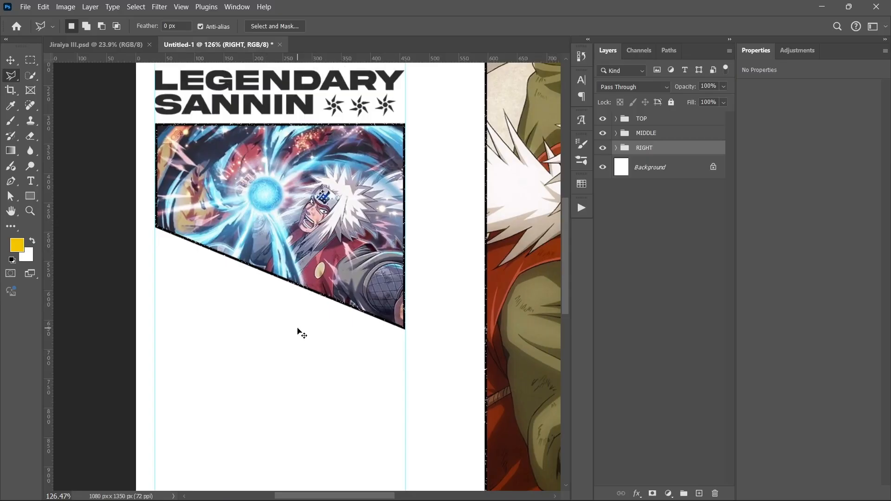
pyautogui.hotkey('ctrl', 'z')
# Step: Outline a polygonal lasso selection below the slanted panel, parallel to its slanted edge and reaching the side guides and lower margin guide
pyautogui.scroll(-2, 211, 296)
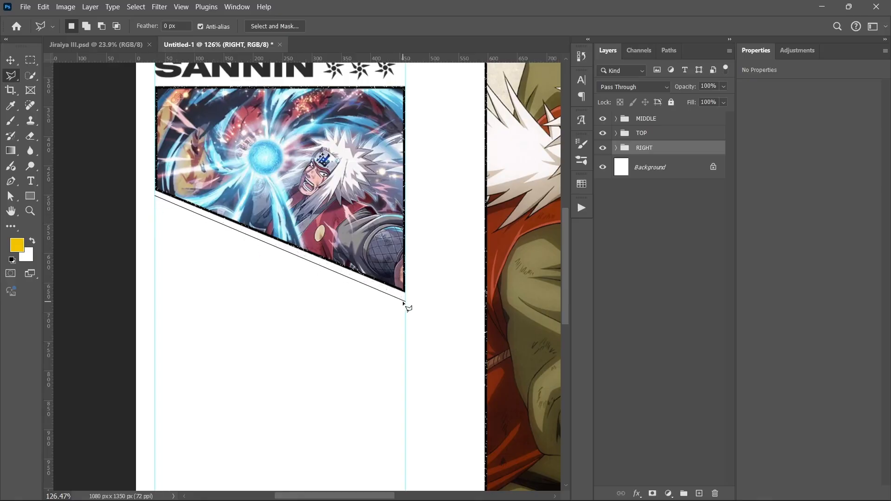
pyautogui.click(404, 299)
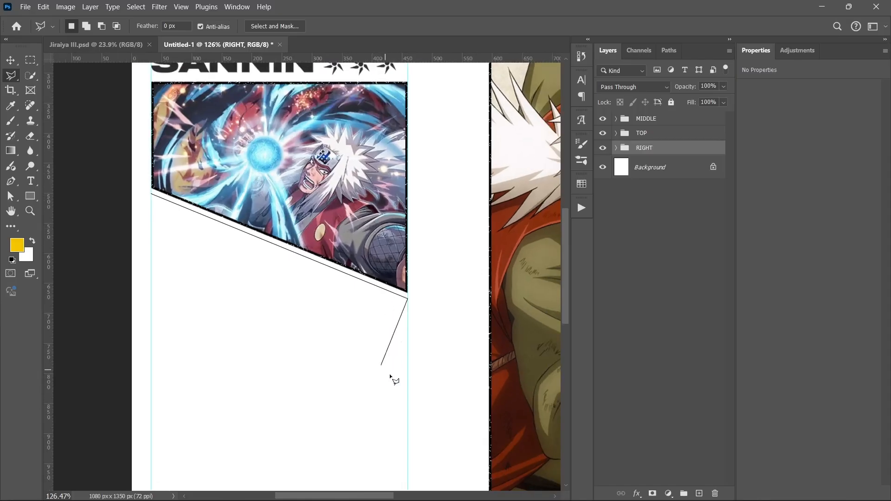
pyautogui.hotkey('ctrl', '+')
pyautogui.hotkey('ctrl', '-')
pyautogui.hotkey('ctrl', '-')
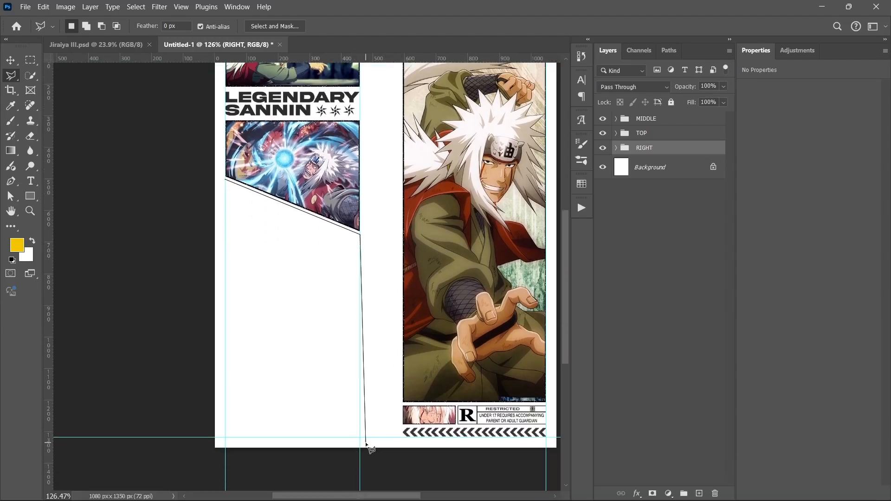
pyautogui.click(360, 438)
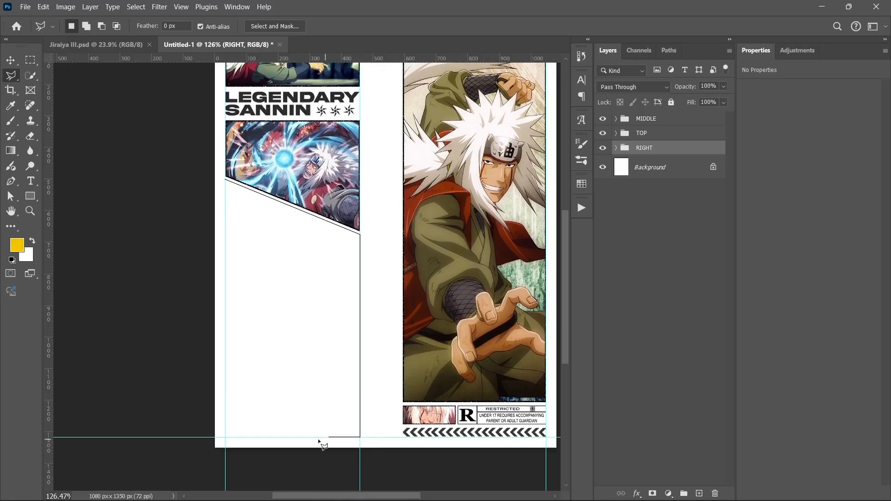
pyautogui.click(225, 438)
pyautogui.click(222, 184)
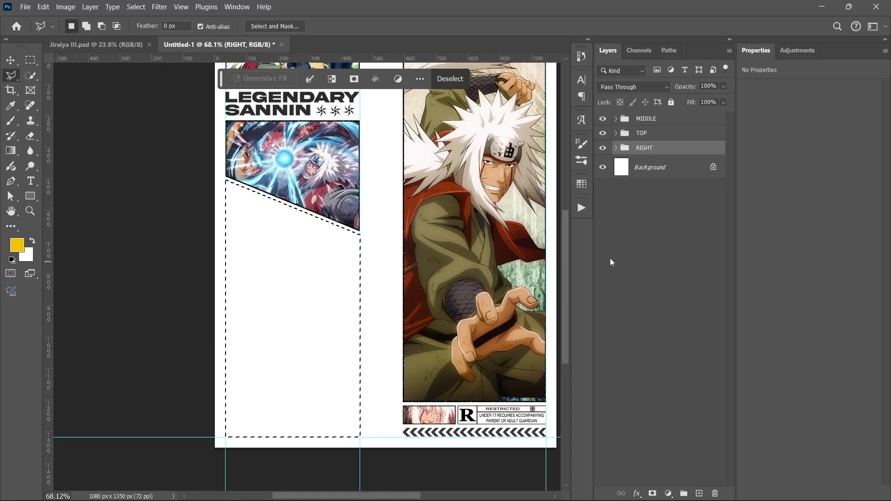
# Step: Fill the selected area with a black (000000) Solid Color layer
pyautogui.click(668, 493)
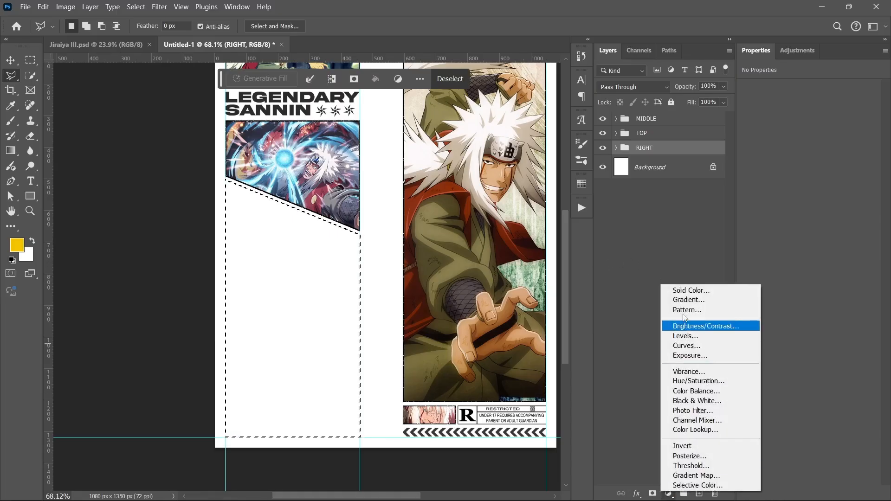
pyautogui.click(682, 290)
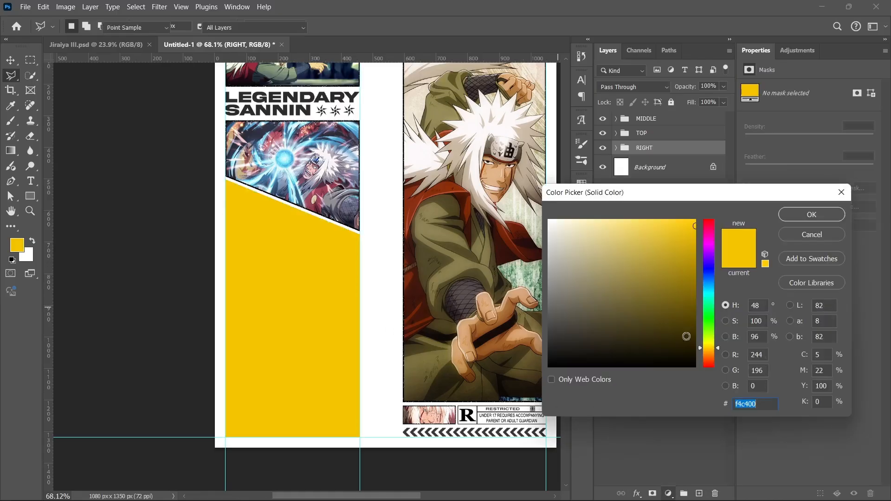
pyautogui.click(407, 397)
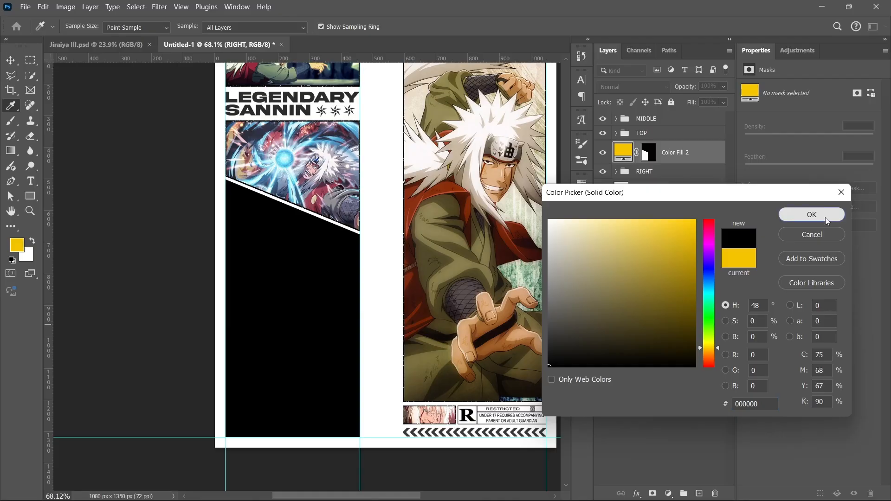
pyautogui.click(809, 214)
# Step: Set the foreground color to black by sampling it from the poster
pyautogui.press('l')
pyautogui.click(15, 251)
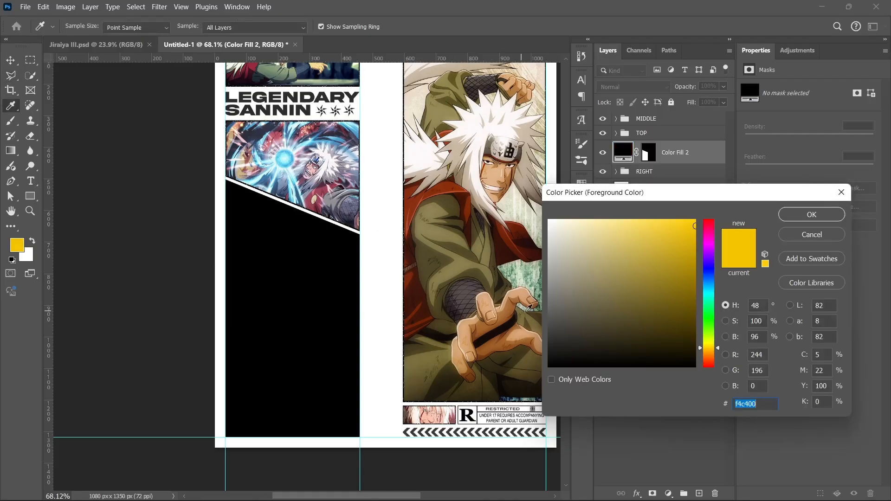
pyautogui.click(477, 399)
pyautogui.click(477, 399)
pyautogui.click(799, 215)
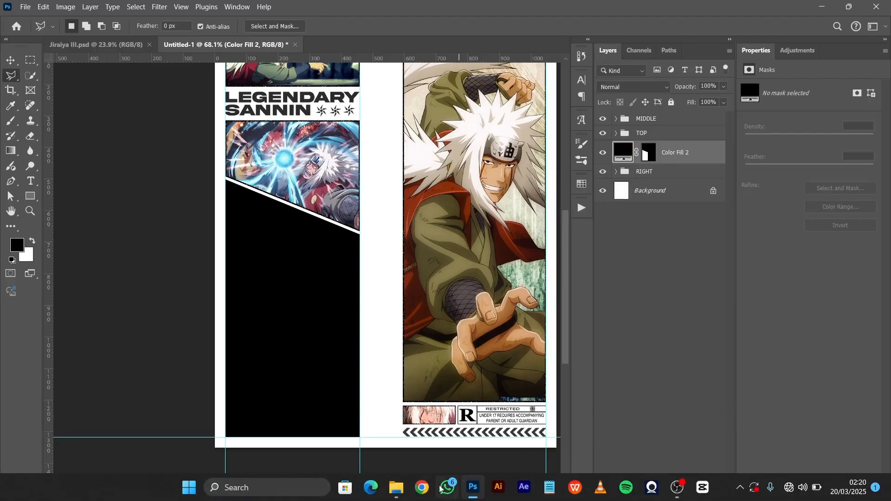
# Step: Place the image 5f9eb2547e4f112bb4b9a4cd663b36be of Jiraiya on the toad from the Jiraiya Assets folder into the poster
pyautogui.click(396, 488)
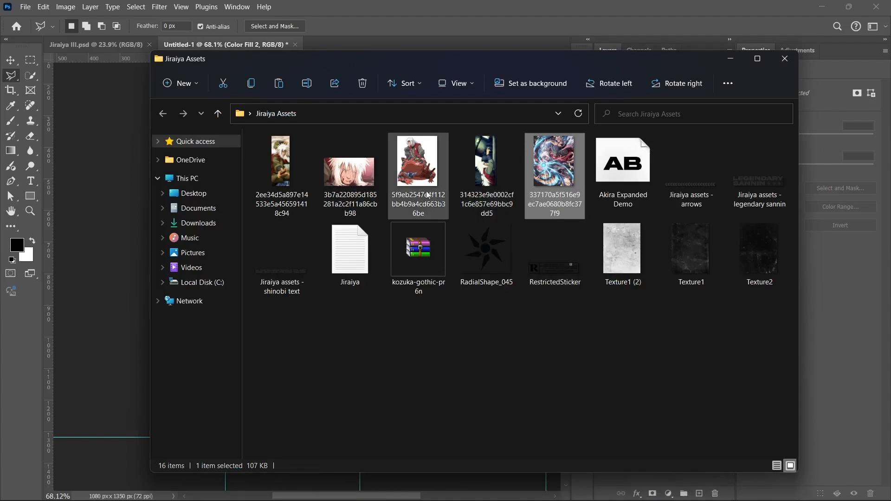
pyautogui.click(344, 178)
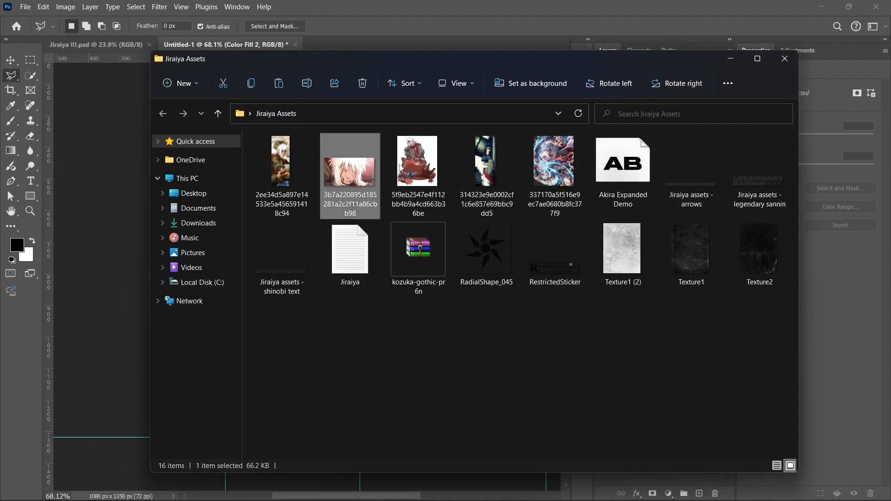
pyautogui.click(413, 163)
pyautogui.click(494, 162)
pyautogui.click(572, 165)
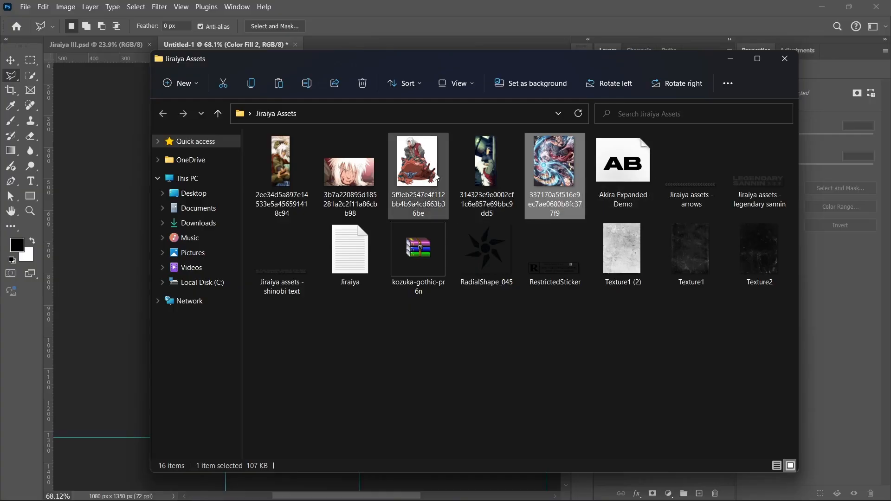
pyautogui.moveTo(420, 179); pyautogui.dragTo(169, 222)
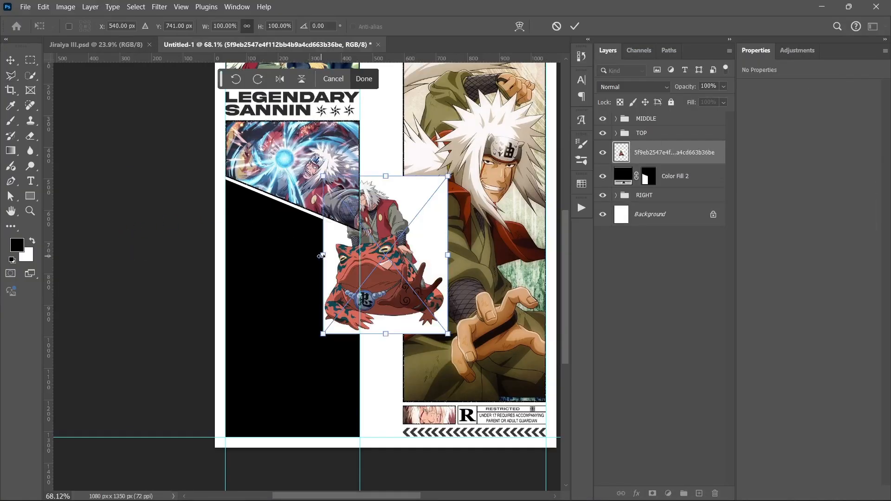
# Step: Scale the placed toad image to about 158.84% and position it over the black panel, centered at about X 338, Y 1030 px
pyautogui.moveTo(321, 256); pyautogui.dragTo(250, 256)
pyautogui.moveTo(319, 265); pyautogui.dragTo(279, 374)
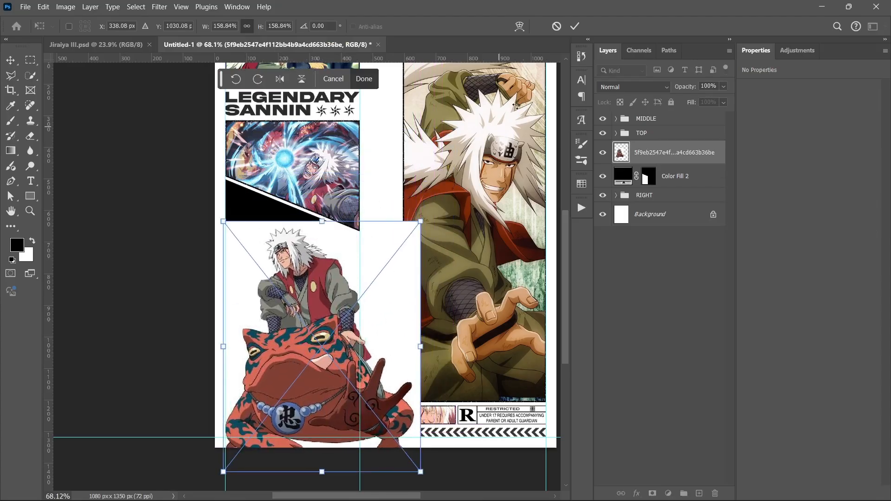
pyautogui.click(574, 27)
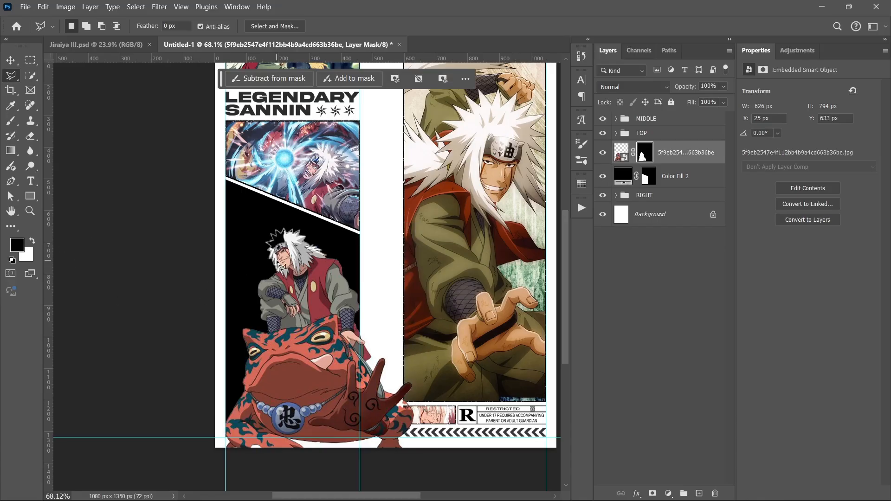
pyautogui.scroll(5, 286, 256)
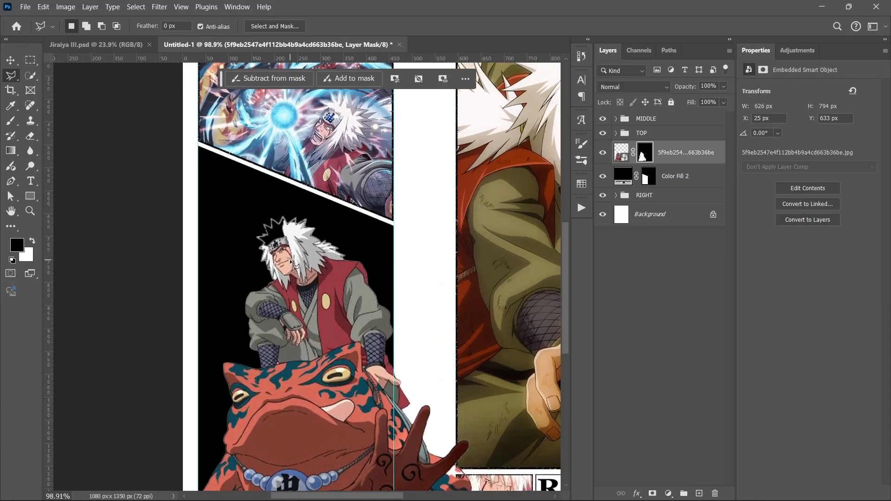
# Step: Restore the masked-out hair just above the headband by painting white on the toad image's layer mask with a soft 49 px brush
pyautogui.scroll(5, 292, 264)
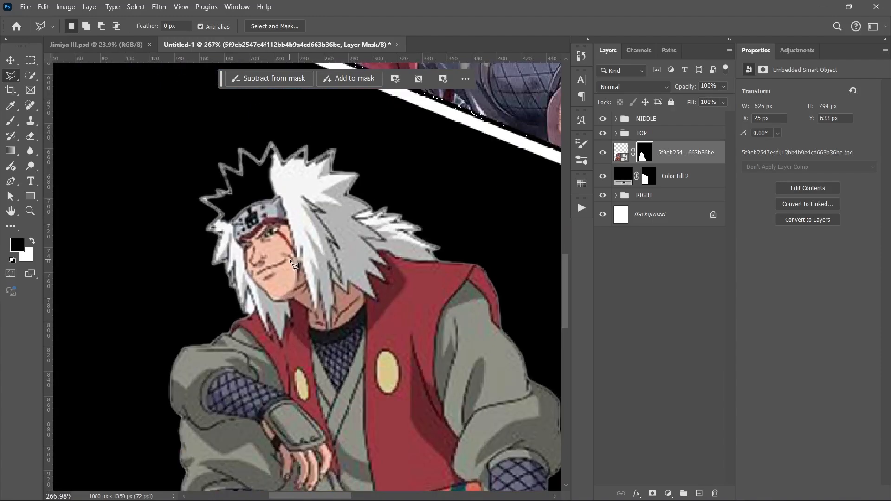
pyautogui.moveTo(292, 265); pyautogui.dragTo(302, 320)
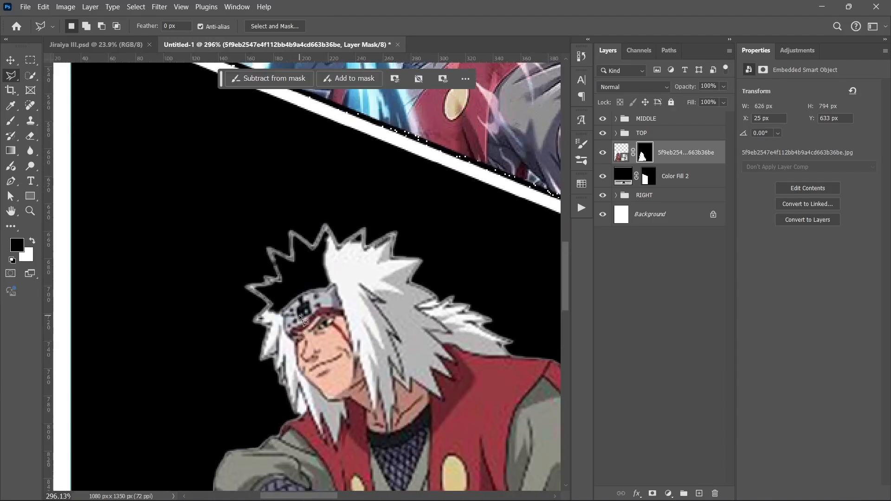
pyautogui.click(645, 153)
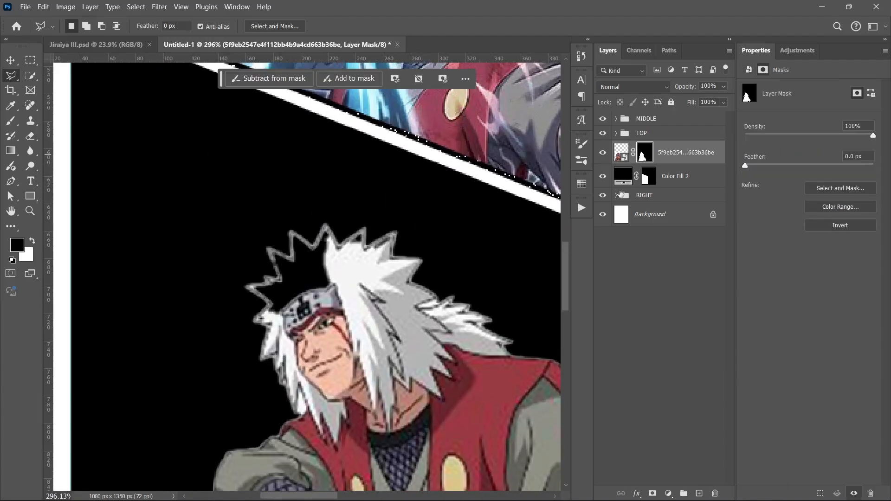
pyautogui.press('b')
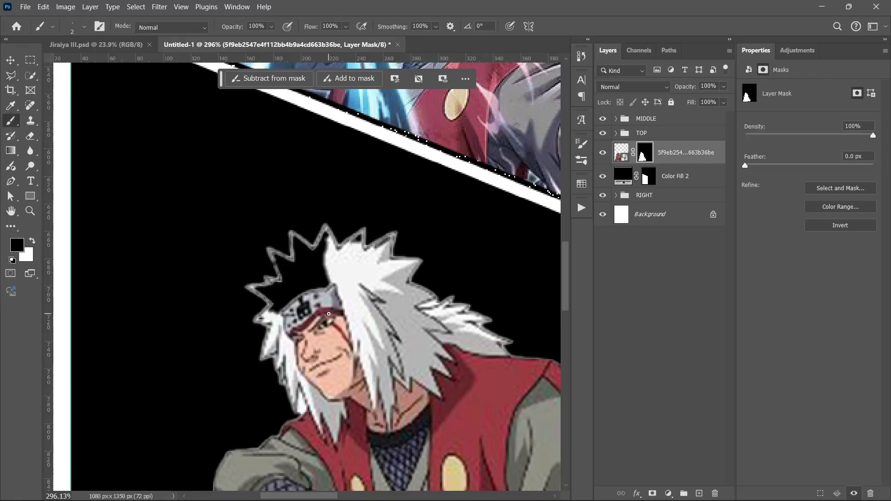
pyautogui.moveTo(326, 304)
pyautogui.mouseDown()
pyautogui.moveTo(353, 304)
pyautogui.moveTo(341, 294)
pyautogui.mouseUp()
pyautogui.rightClick(342, 295)
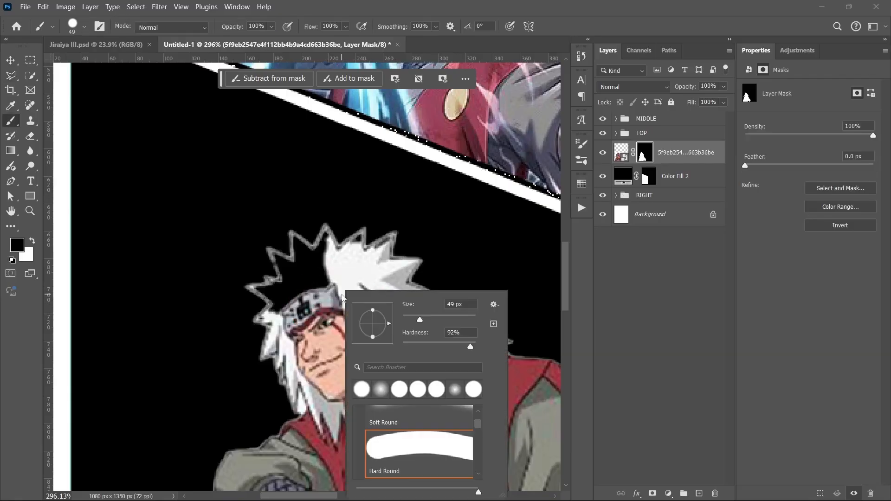
pyautogui.moveTo(470, 347); pyautogui.dragTo(380, 351)
pyautogui.click(326, 309)
pyautogui.moveTo(326, 310)
pyautogui.mouseDown()
pyautogui.moveTo(316, 301)
pyautogui.moveTo(336, 311)
pyautogui.moveTo(304, 274)
pyautogui.moveTo(309, 296)
pyautogui.mouseUp()
pyautogui.press('x')
pyautogui.scroll(5, 310, 296)
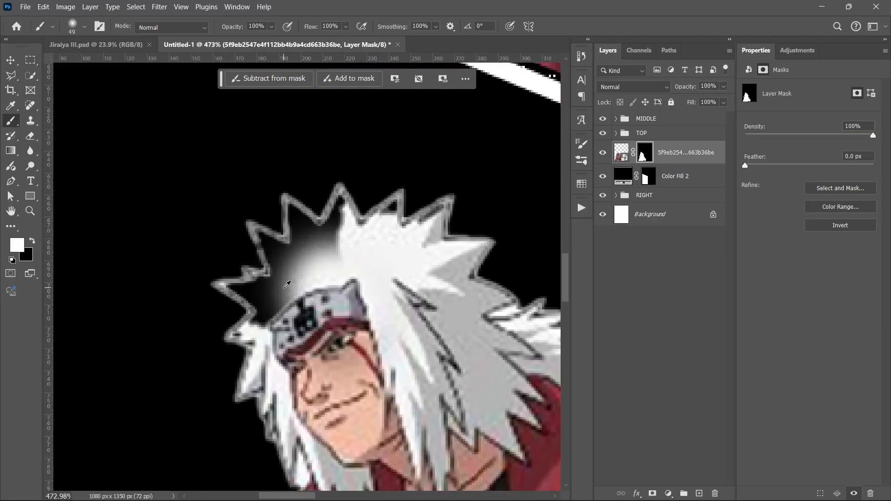
# Step: Fill in the rest of the hair's crown on the layer mask with a small brush at 100% hardness
pyautogui.moveTo(347, 301); pyautogui.dragTo(260, 302)
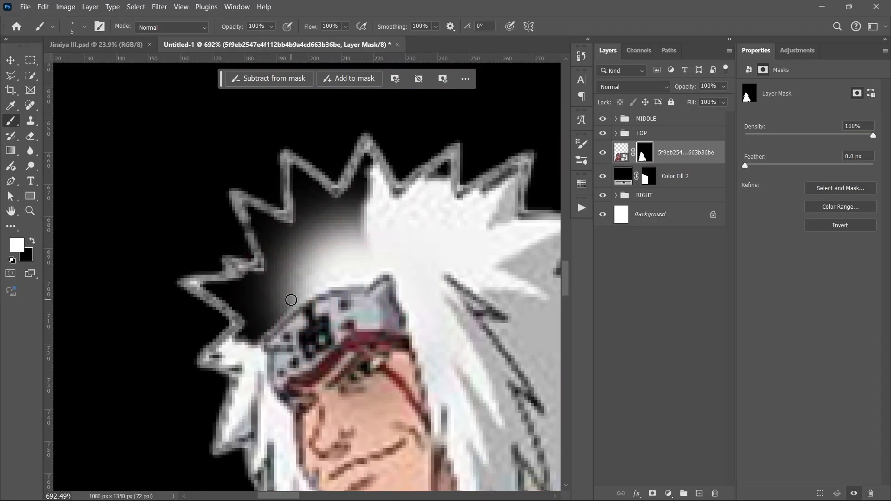
pyautogui.rightClick(318, 297)
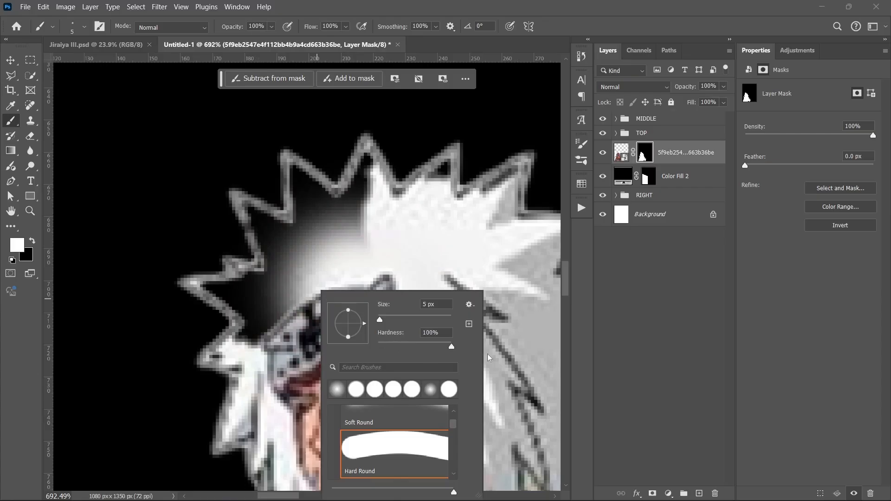
pyautogui.click(295, 253)
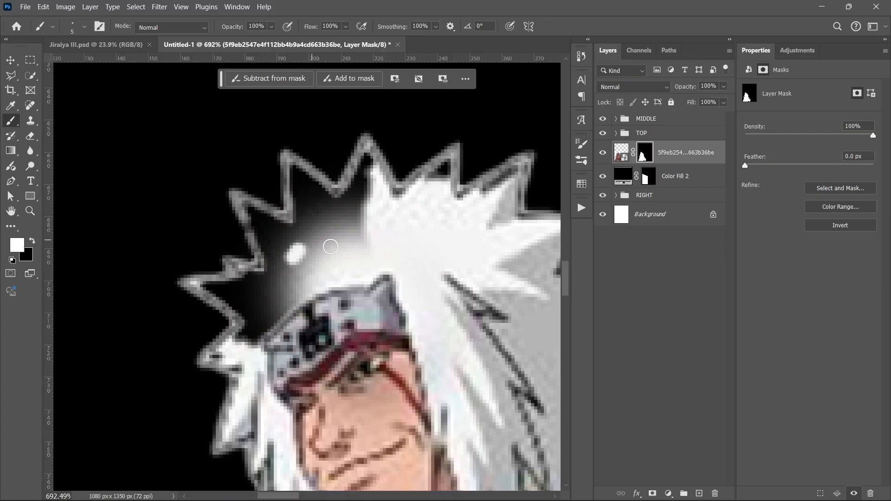
pyautogui.rightClick(305, 248)
pyautogui.moveTo(393, 281); pyautogui.dragTo(410, 257)
pyautogui.click(356, 207)
pyautogui.click(348, 261)
pyautogui.moveTo(349, 249)
pyautogui.mouseDown()
pyautogui.moveTo(313, 234)
pyautogui.moveTo(289, 306)
pyautogui.moveTo(266, 343)
pyautogui.moveTo(273, 304)
pyautogui.moveTo(322, 245)
pyautogui.mouseUp()
# Step: Reveal the insides of the hair spikes along the head's outline on the mask with a 6 px brush
pyautogui.scroll(2, 322, 245)
pyautogui.scroll(1, 299, 236)
pyautogui.press('[')
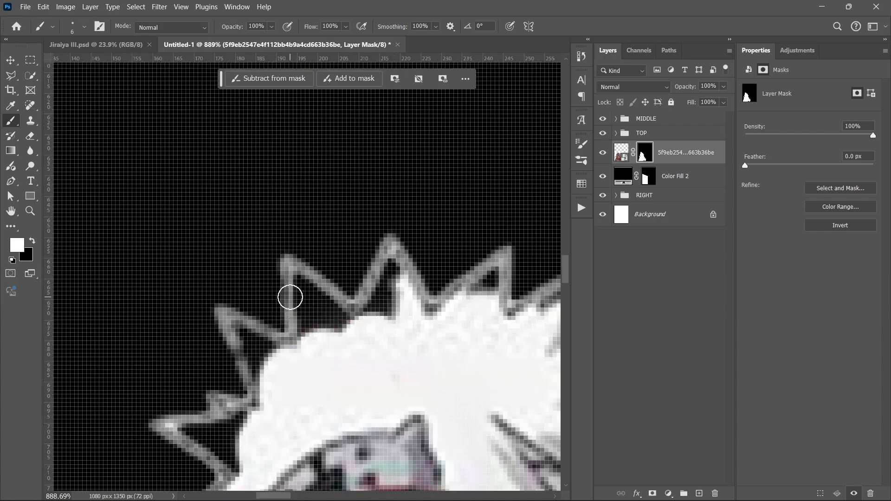
pyautogui.moveTo(288, 294)
pyautogui.mouseDown()
pyautogui.moveTo(319, 322)
pyautogui.moveTo(309, 327)
pyautogui.moveTo(327, 327)
pyautogui.moveTo(306, 302)
pyautogui.moveTo(363, 323)
pyautogui.moveTo(397, 276)
pyautogui.moveTo(368, 298)
pyautogui.moveTo(407, 309)
pyautogui.moveTo(365, 307)
pyautogui.moveTo(251, 337)
pyautogui.moveTo(264, 369)
pyautogui.moveTo(302, 353)
pyautogui.moveTo(201, 430)
pyautogui.moveTo(231, 435)
pyautogui.mouseUp()
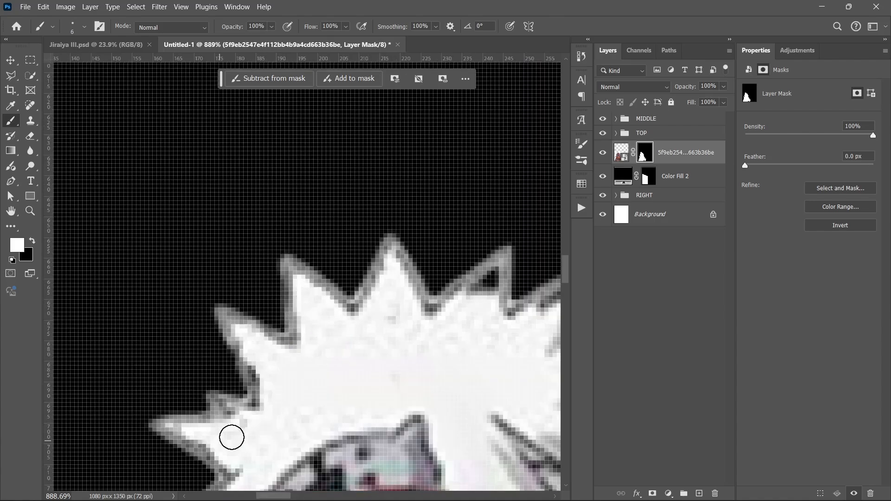
pyautogui.scroll(-2, 402, 284)
pyautogui.scroll(-3, 336, 356)
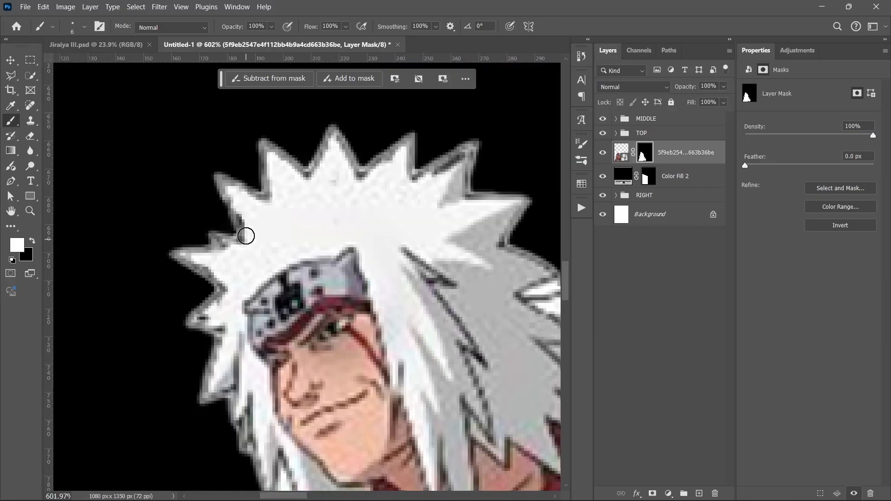
pyautogui.hotkey('ctrl', '0')
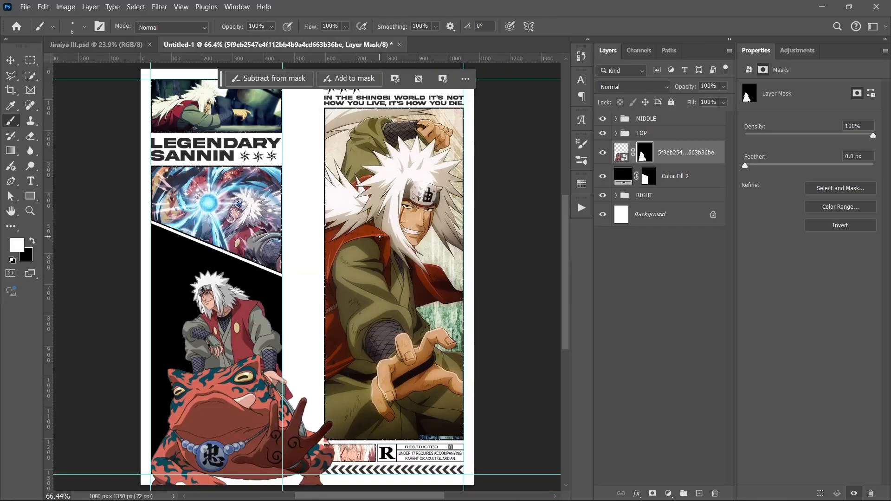
# Step: Flip the toad-and-Jiraiya image horizontally and enlarge it to about 119.9%
pyautogui.press('v')
pyautogui.click(642, 274)
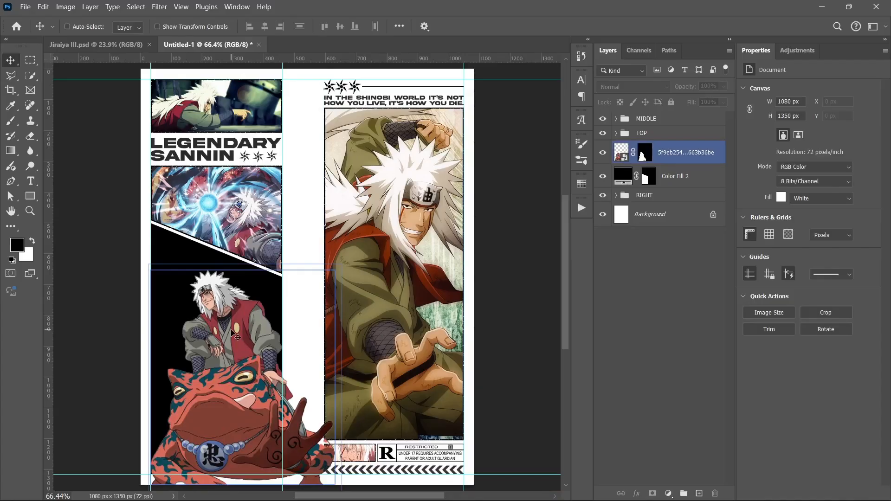
pyautogui.click(236, 356)
pyautogui.click(428, 201)
pyautogui.click(715, 160)
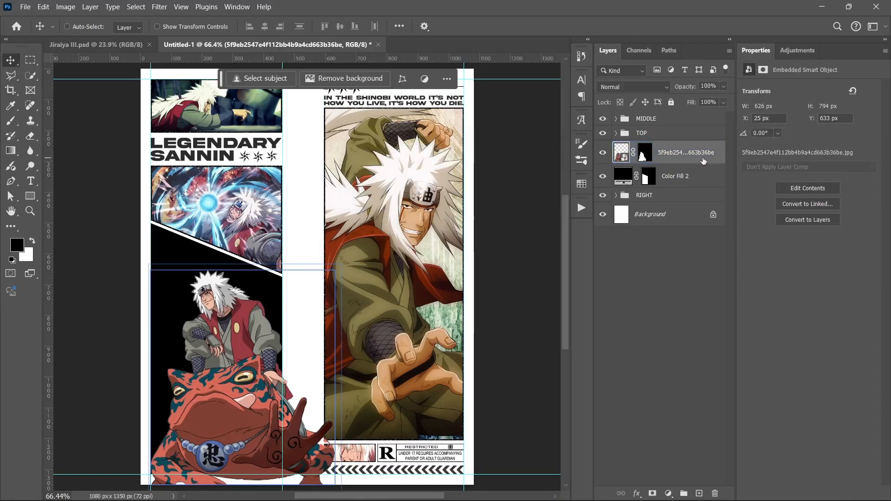
pyautogui.hotkey('ctrl', 't')
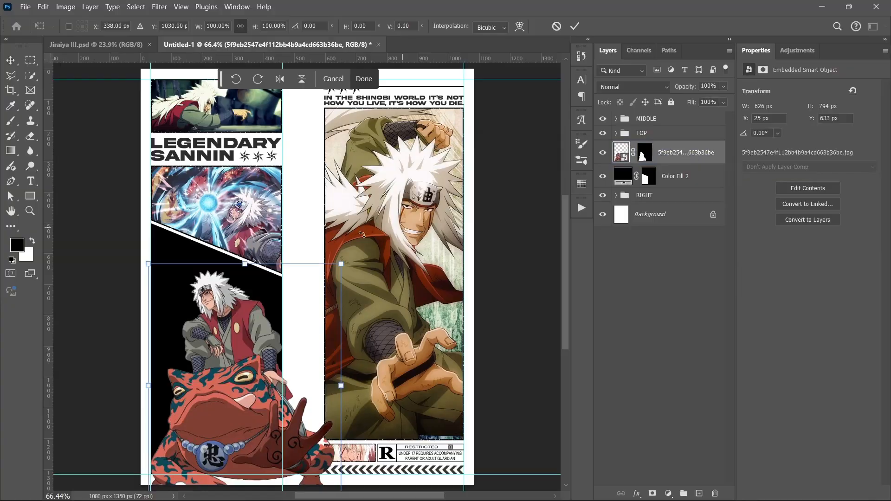
pyautogui.rightClick(263, 311)
pyautogui.click(297, 289)
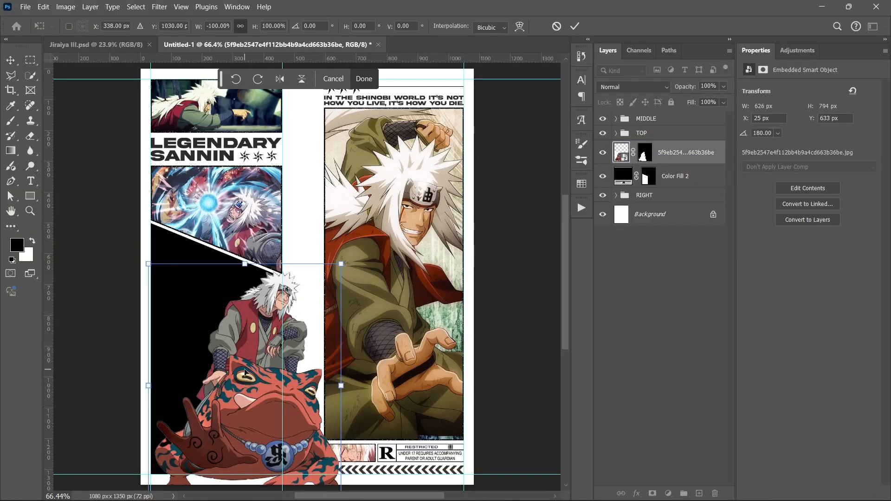
pyautogui.moveTo(246, 263); pyautogui.dragTo(254, 218)
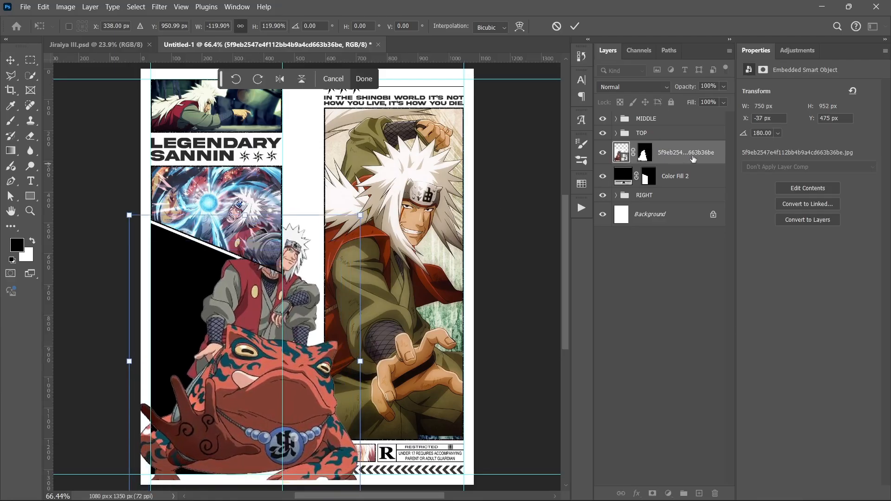
# Step: Reorder the layers so the toad image sits between the TOP and MIDDLE groups, with MIDDLE above the black color fill
pyautogui.moveTo(692, 159); pyautogui.dragTo(684, 119)
pyautogui.moveTo(679, 157); pyautogui.dragTo(674, 118)
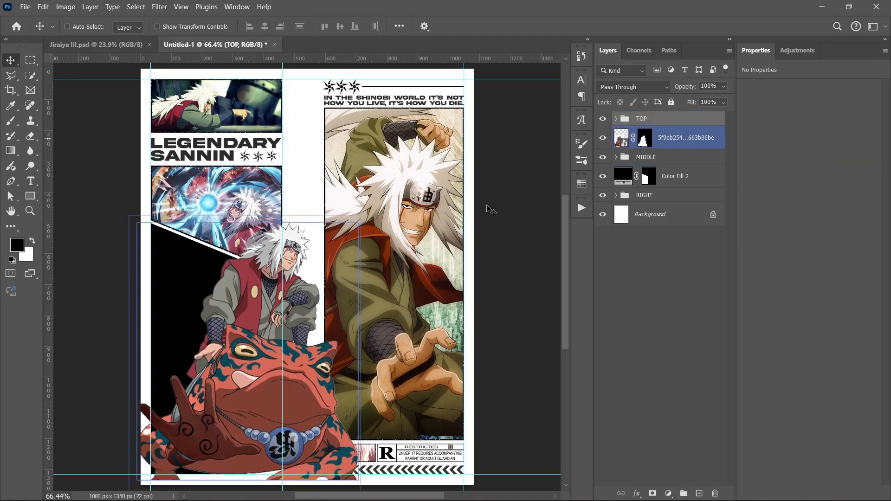
pyautogui.moveTo(229, 368)
pyautogui.mouseDown()
pyautogui.moveTo(209, 368)
pyautogui.moveTo(227, 367)
pyautogui.mouseUp()
pyautogui.hotkey('ctrl', 'z')
# Step: Move the toad image over the black panel and scale it to about 104.2%, centered at about X 237, Y 997 px
pyautogui.click(696, 142)
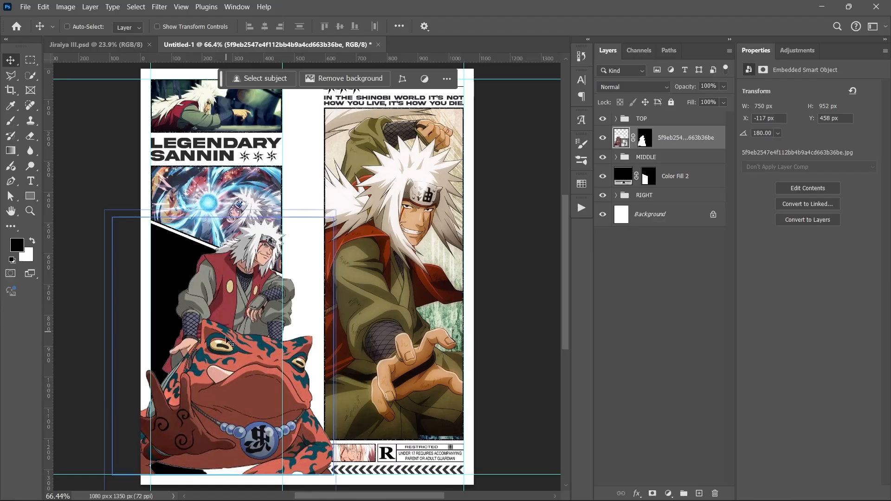
pyautogui.moveTo(225, 347); pyautogui.dragTo(224, 371)
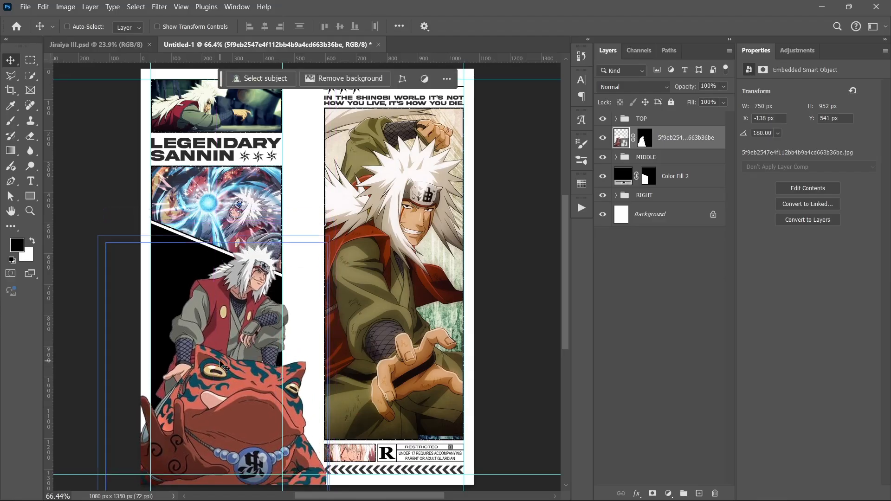
pyautogui.hotkey('ctrl', 't')
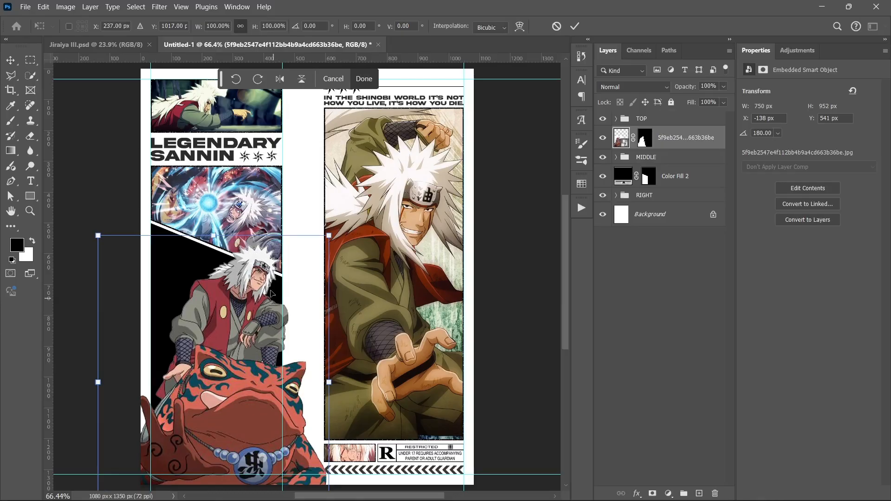
pyautogui.moveTo(216, 236); pyautogui.dragTo(216, 225)
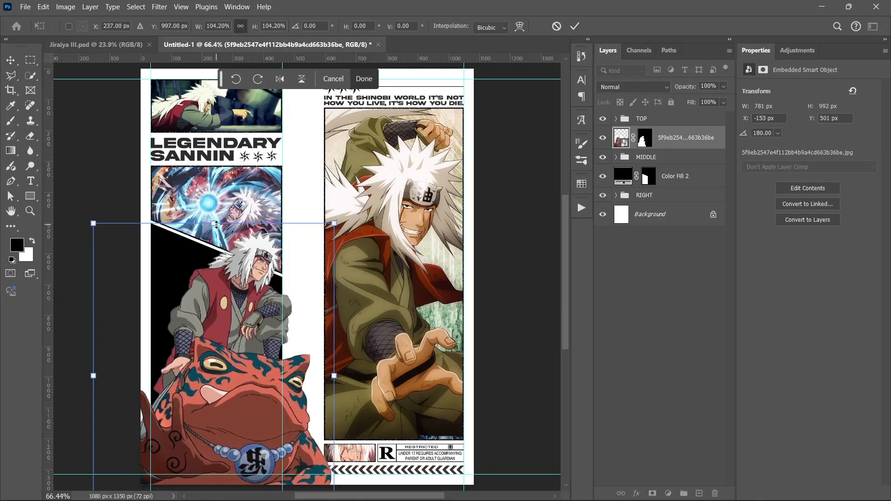
pyautogui.press('Return')
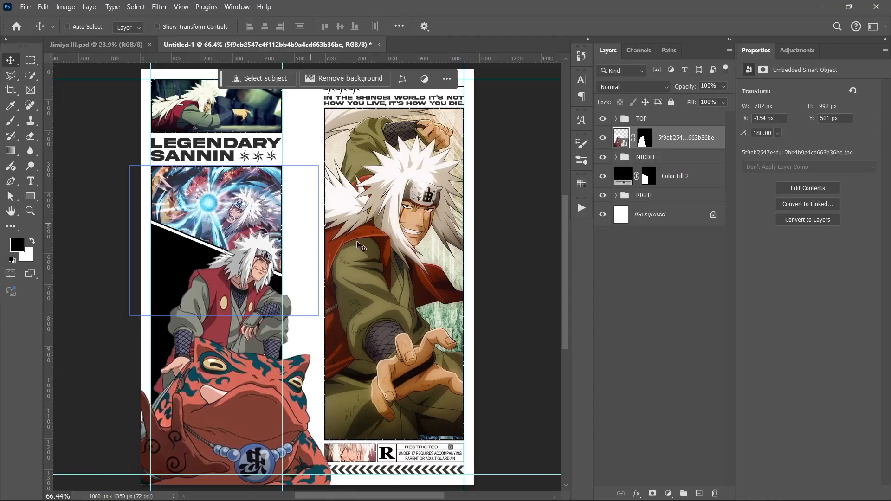
pyautogui.click(619, 310)
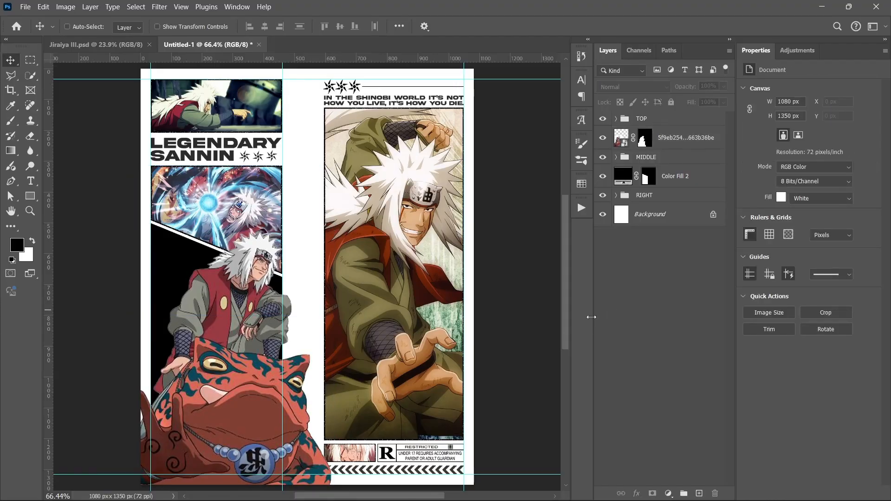
pyautogui.keyDown('ctrl'); pyautogui.click(251, 245); pyautogui.keyUp('ctrl')
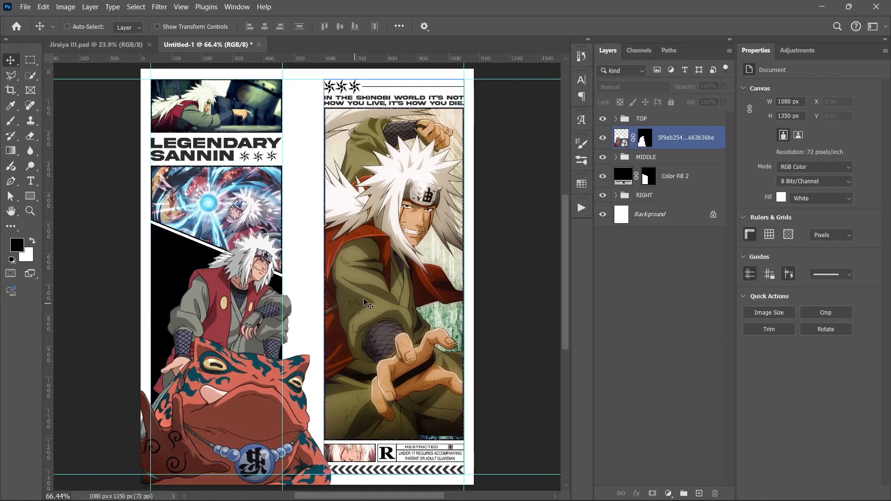
pyautogui.keyDown('ctrl'); pyautogui.click(485, 279); pyautogui.keyUp('ctrl')
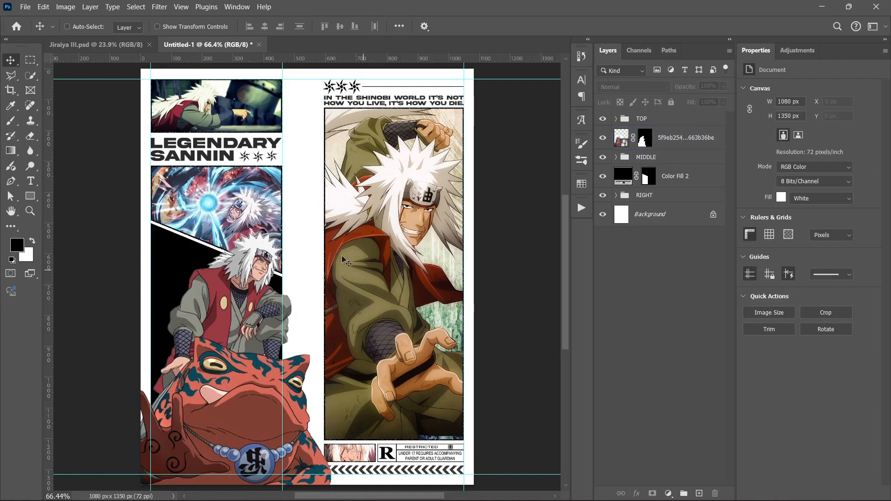
# Step: Copy the Japanese text 自来也 from Jiraiya.txt in the Jiraiya Assets folder and return to the poster
pyautogui.moveTo(423, 476)
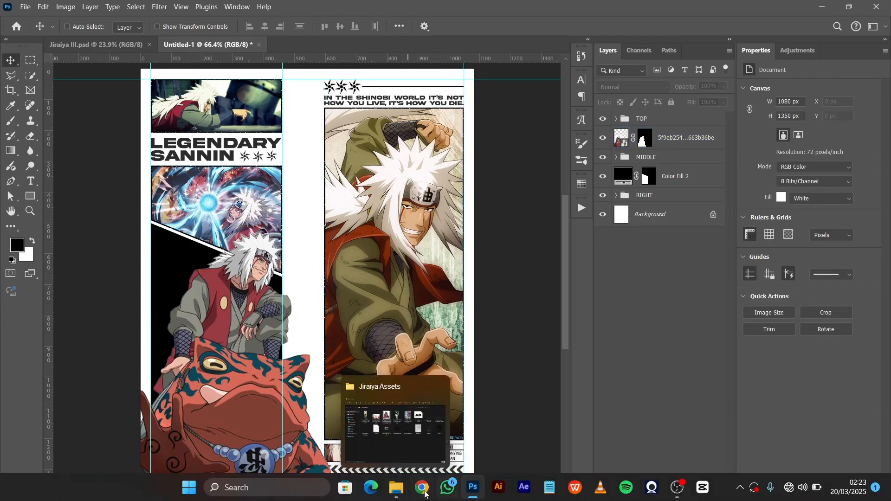
pyautogui.click(397, 488)
pyautogui.doubleClick(373, 264)
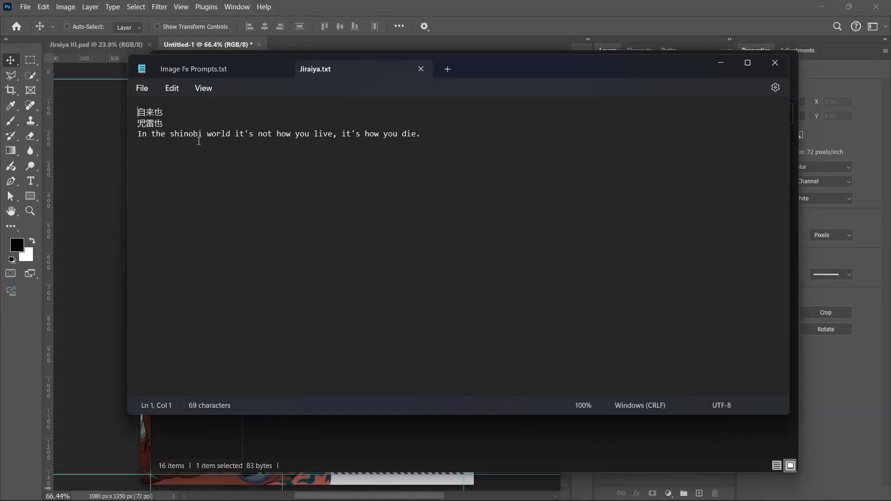
pyautogui.moveTo(171, 112); pyautogui.dragTo(140, 107)
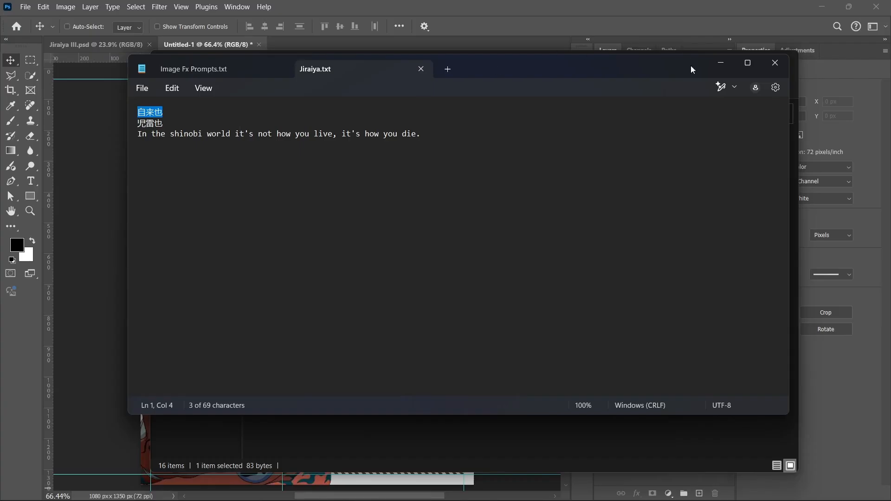
pyautogui.click(720, 65)
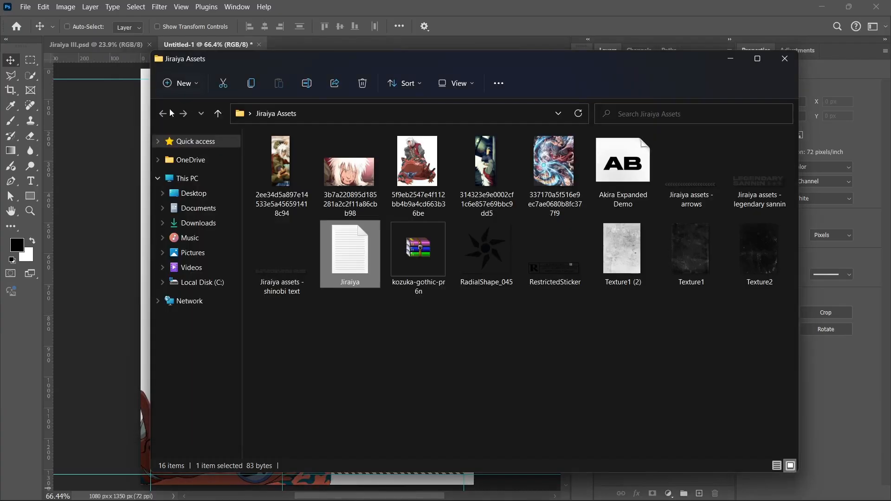
pyautogui.click(38, 178)
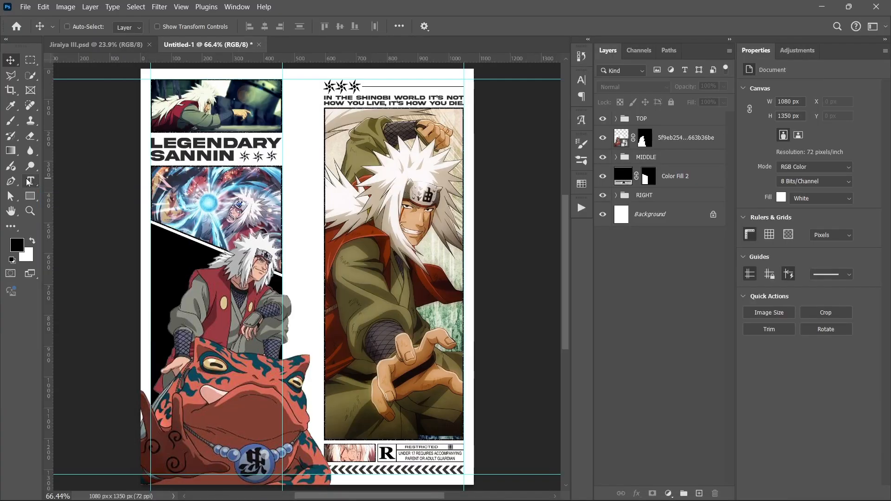
# Step: Add the text 自来也 in 75 pt white Kozuka Gothic Pr6N over the gap between the poster's two columns
pyautogui.moveTo(28, 183); pyautogui.dragTo(58, 176)
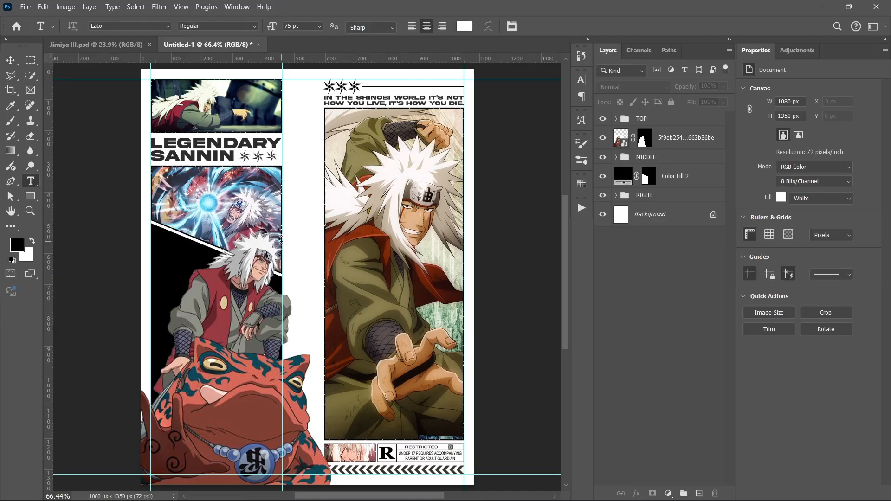
pyautogui.click(299, 238)
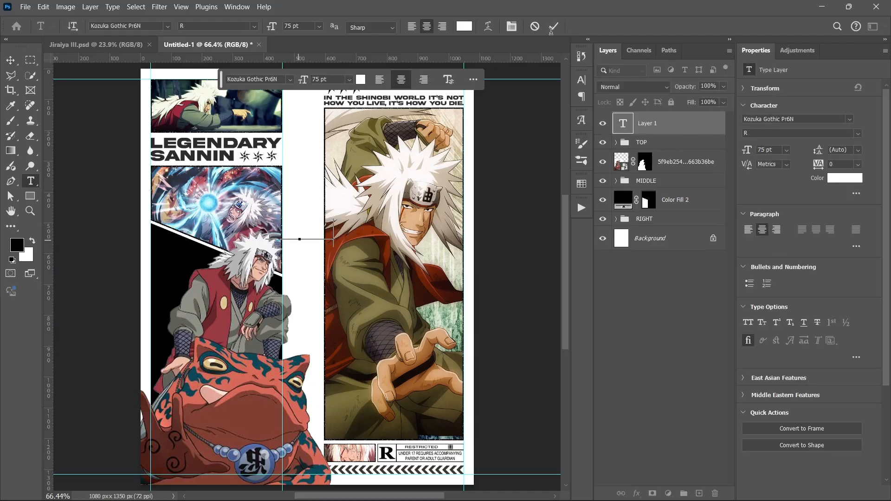
pyautogui.write('自来也')
pyautogui.hotkey('ctrl', 'Return')
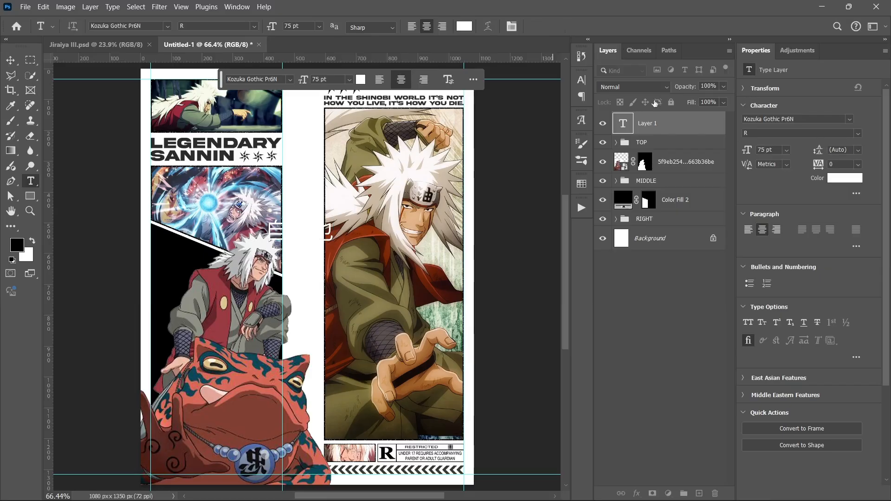
pyautogui.click(833, 179)
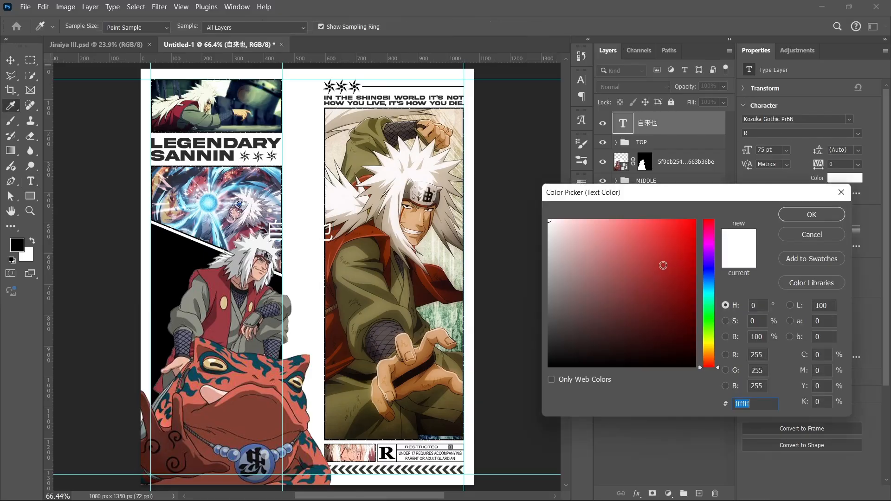
pyautogui.click(549, 366)
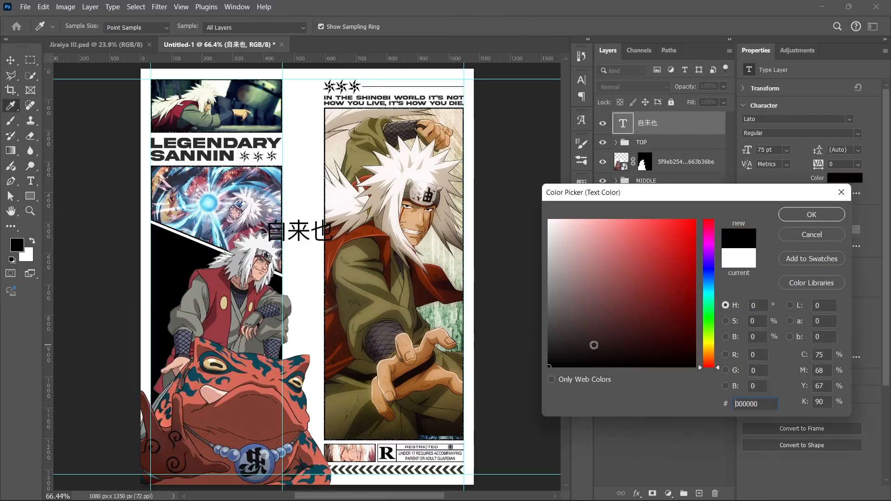
pyautogui.click(549, 220)
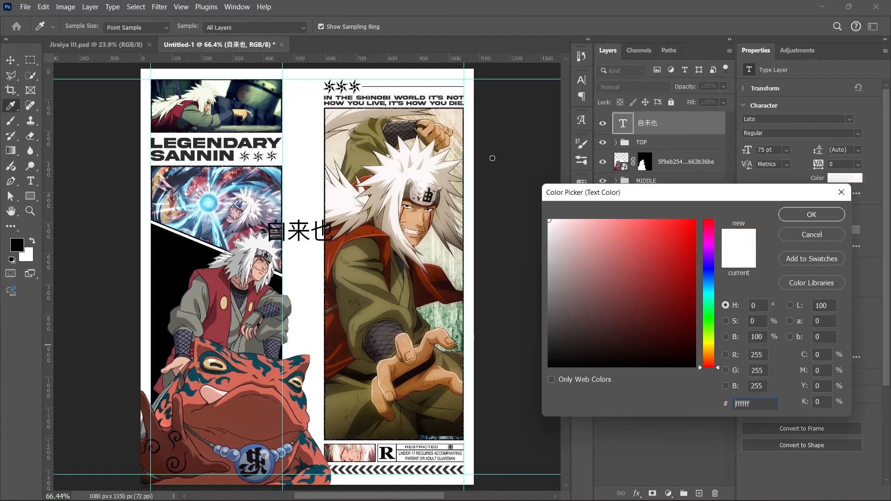
pyautogui.click(817, 219)
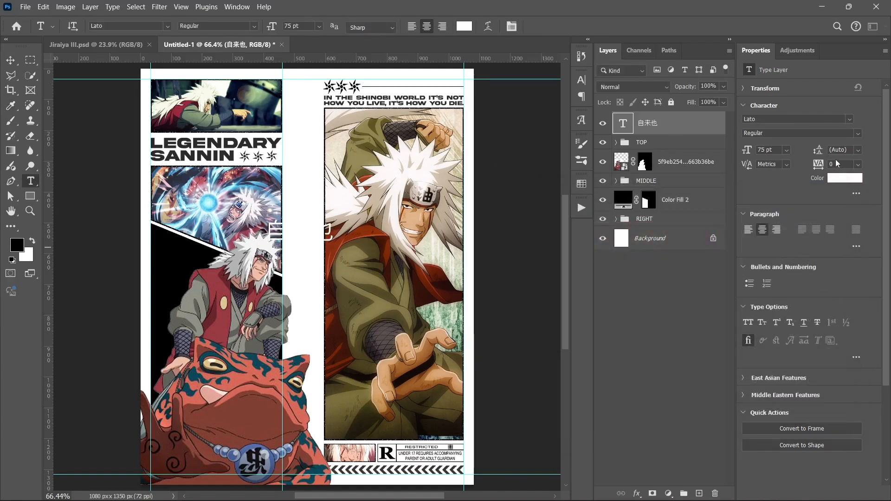
# Step: Set the 自来也 text to the B weight of Kozuka Gothic Pr6N and move it over the large right-column Jiraiya image
pyautogui.click(858, 132)
pyautogui.click(759, 168)
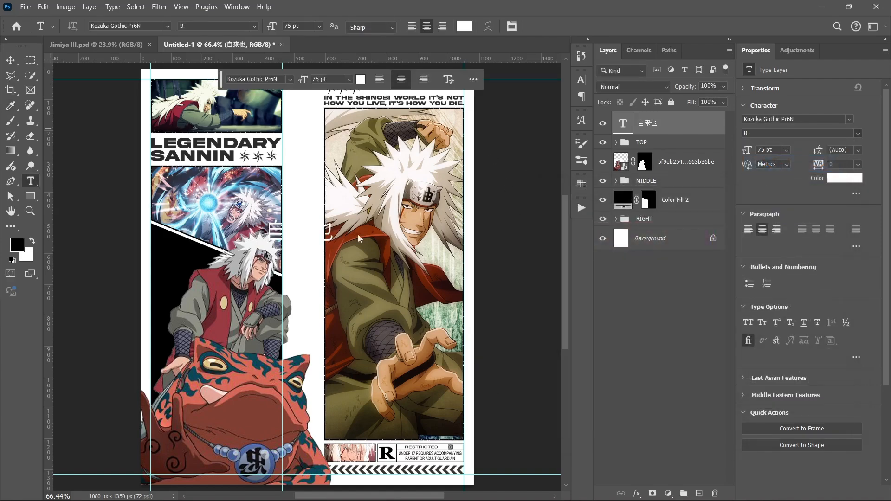
pyautogui.press('v')
pyautogui.moveTo(311, 240); pyautogui.dragTo(408, 326)
# Step: Break the text 自来也 into three lines so its characters stack vertically, one per line
pyautogui.scroll(3, 407, 326)
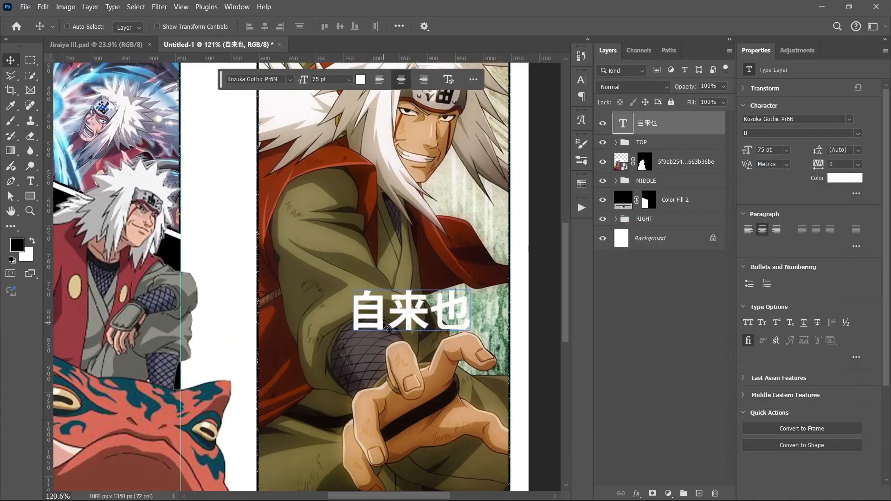
pyautogui.doubleClick(389, 316)
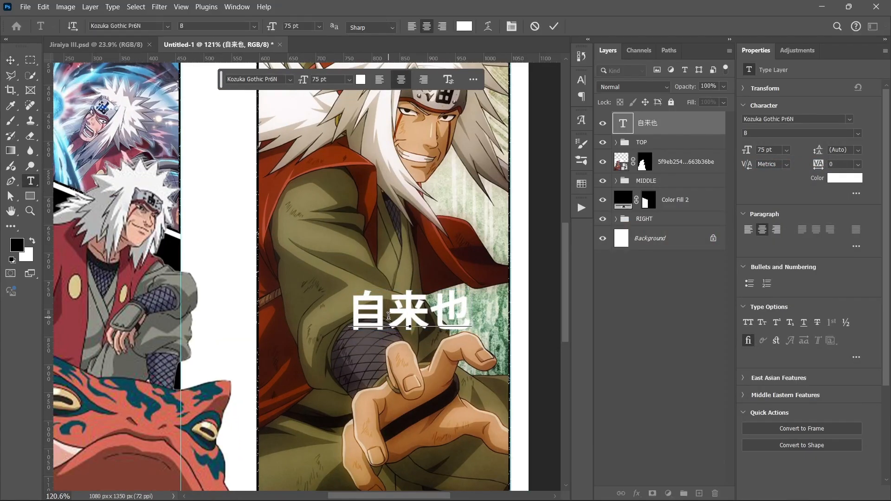
pyautogui.press('BackSpace')
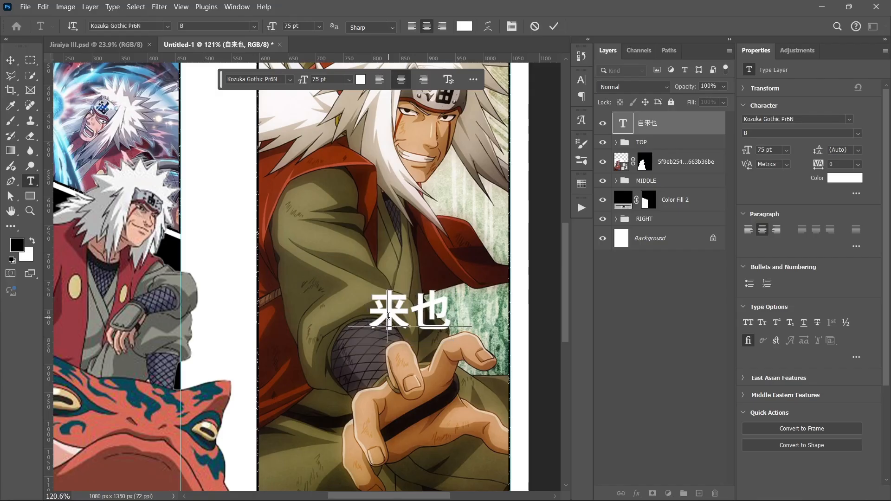
pyautogui.write('自')
pyautogui.press('Return')
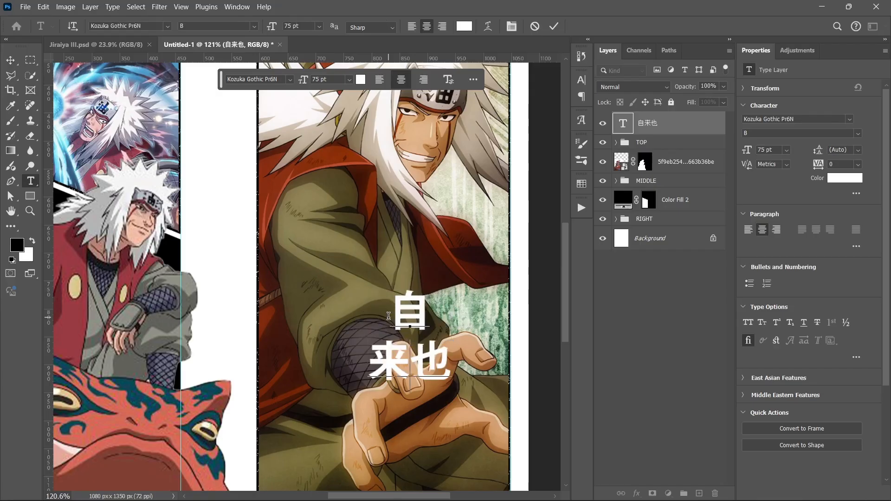
pyautogui.press('Return')
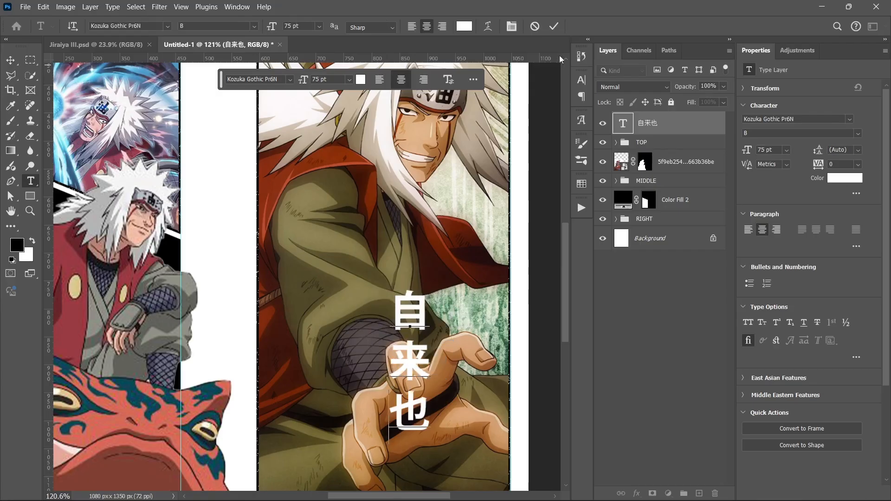
pyautogui.click(554, 27)
# Step: Move the stacked 自来也 text into the lower-left corner of the large right-column Jiraiya image
pyautogui.press('v')
pyautogui.scroll(-2, 432, 307)
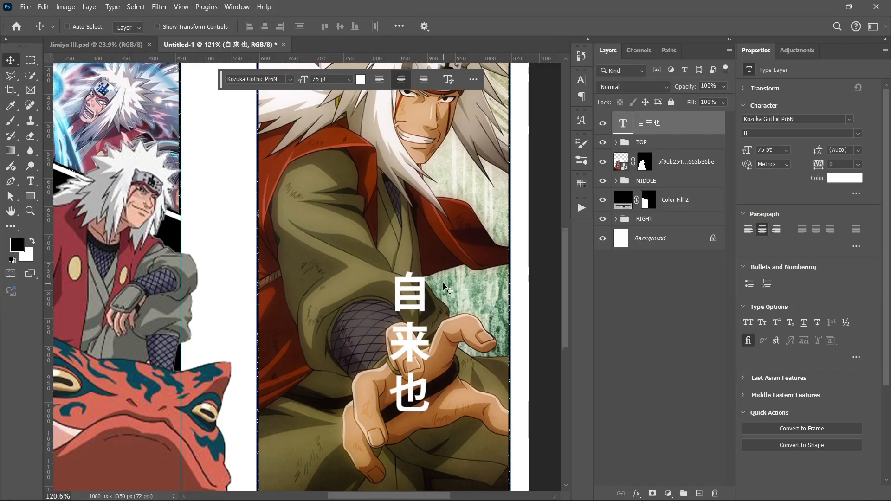
pyautogui.scroll(-3, 432, 307)
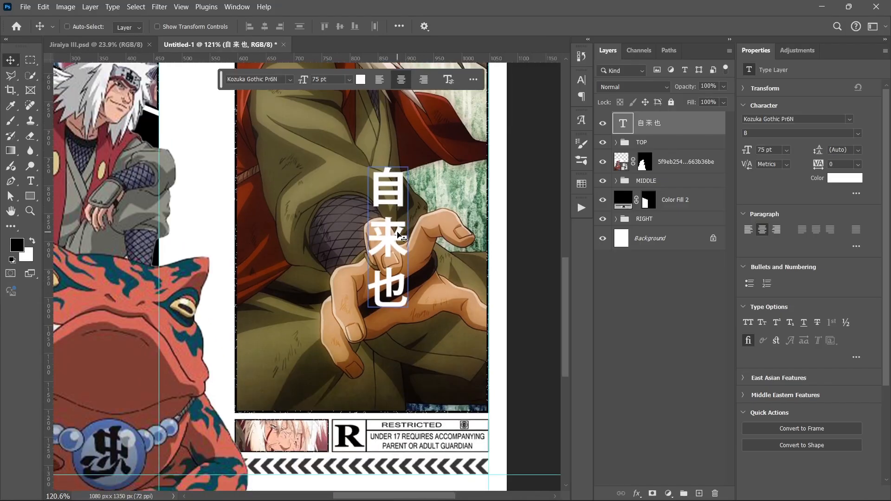
pyautogui.moveTo(402, 239); pyautogui.dragTo(277, 327)
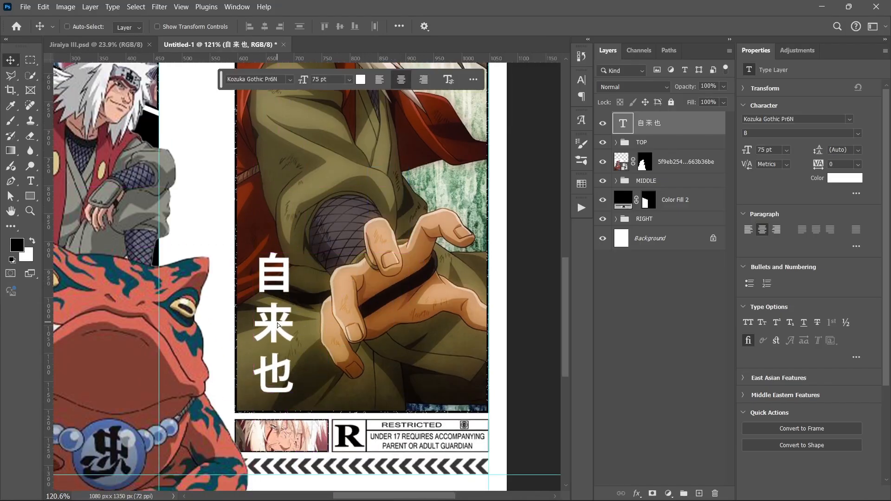
# Step: Add a 2 px black outside stroke to the stacked 自来也 text, with Normal blend mode and 100% opacity
pyautogui.doubleClick(693, 130)
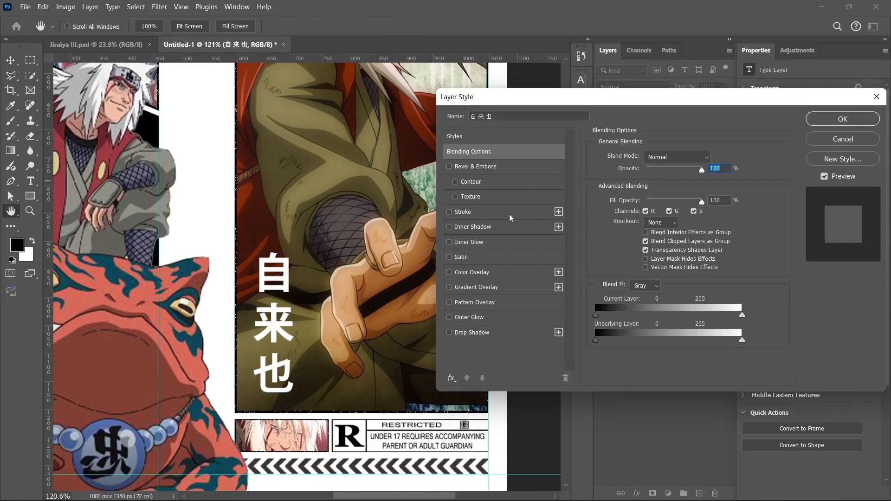
pyautogui.click(498, 211)
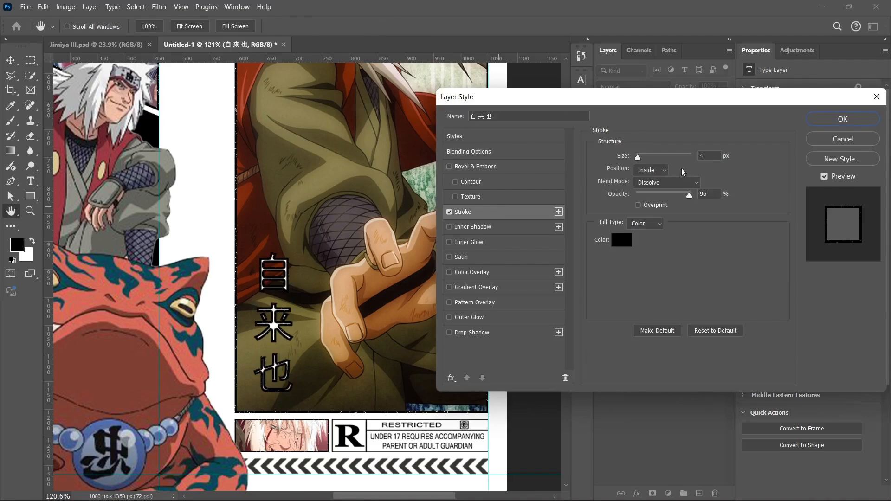
pyautogui.click(663, 171)
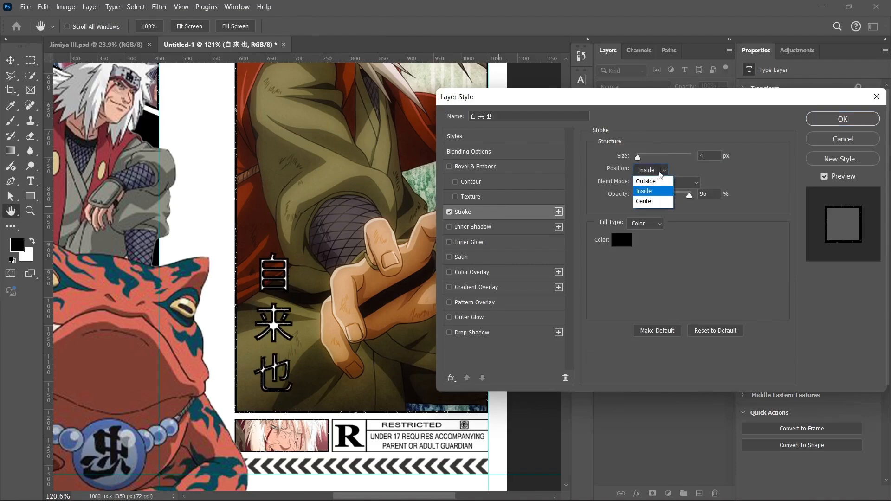
pyautogui.click(652, 167)
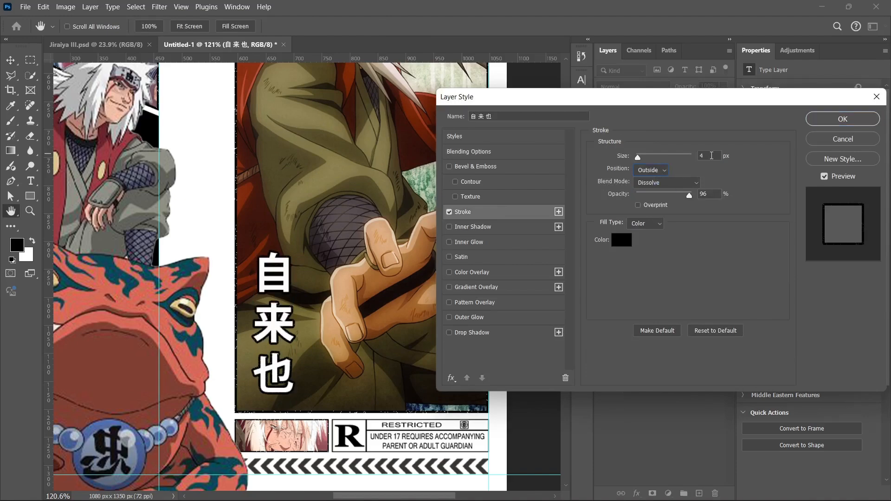
pyautogui.moveTo(712, 155); pyautogui.dragTo(692, 157)
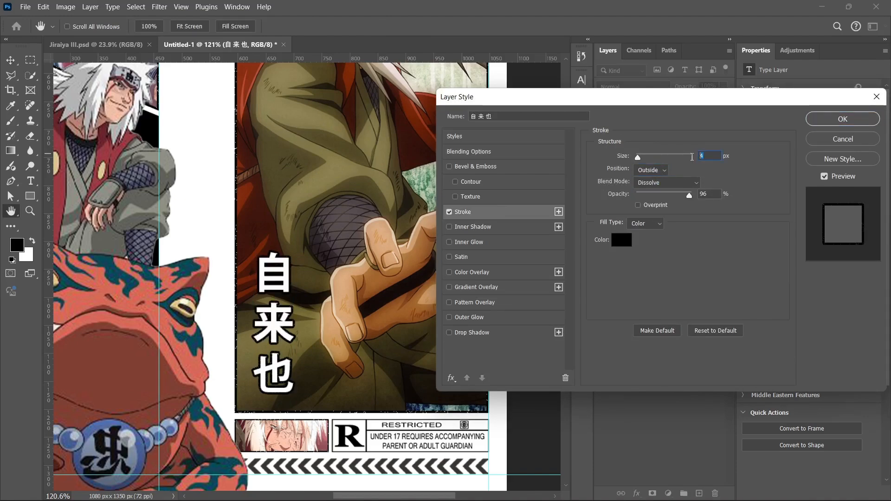
pyautogui.click(677, 187)
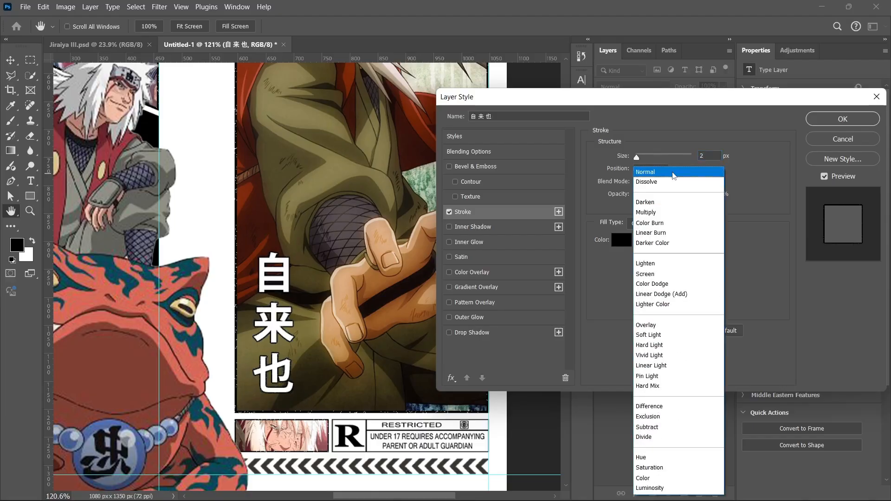
pyautogui.click(686, 170)
pyautogui.write('100')
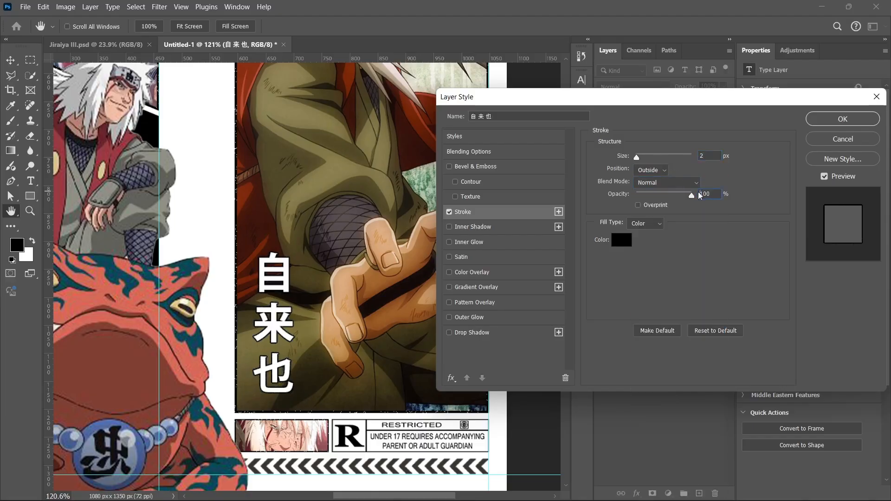
pyautogui.click(664, 170)
pyautogui.click(740, 170)
pyautogui.click(842, 119)
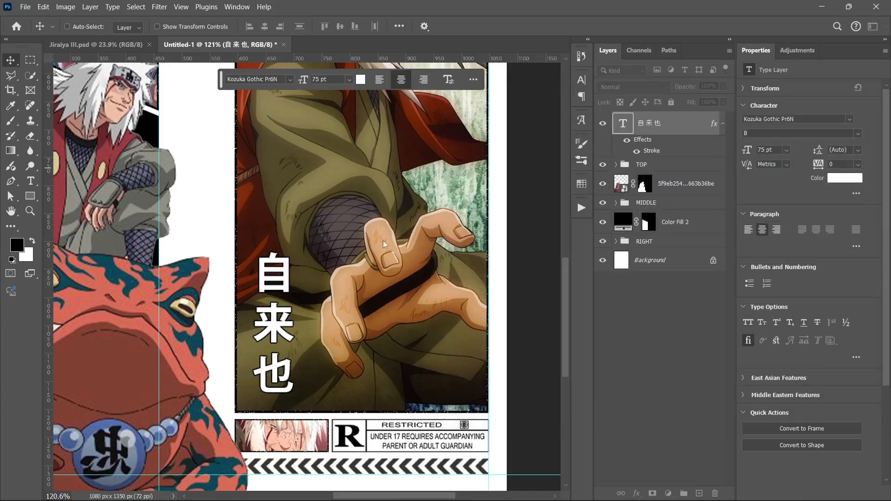
# Step: Copy the Japanese text 児雷也 from Jiraiya.txt in Notepad, close the file and return to the poster
pyautogui.hotkey('ctrl', '0')
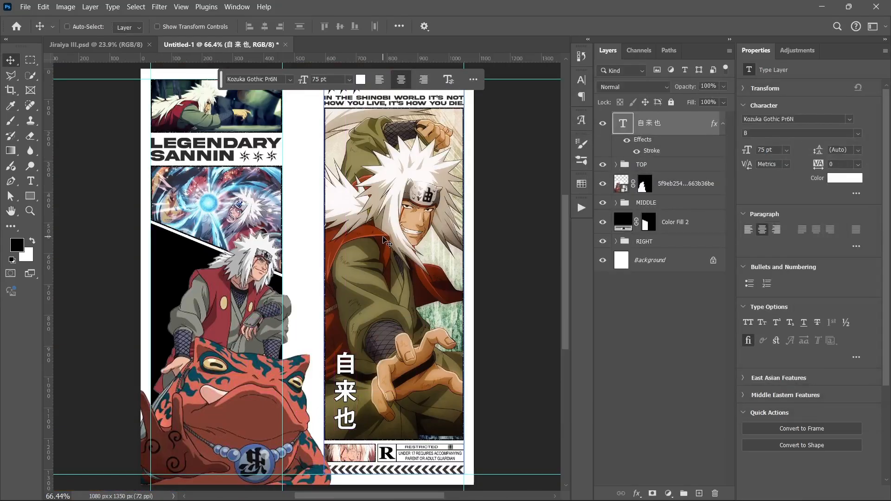
pyautogui.keyDown('ctrl'); pyautogui.click(161, 265); pyautogui.keyUp('ctrl')
pyautogui.scroll(1, 161, 265)
pyautogui.scroll(-2, 161, 265)
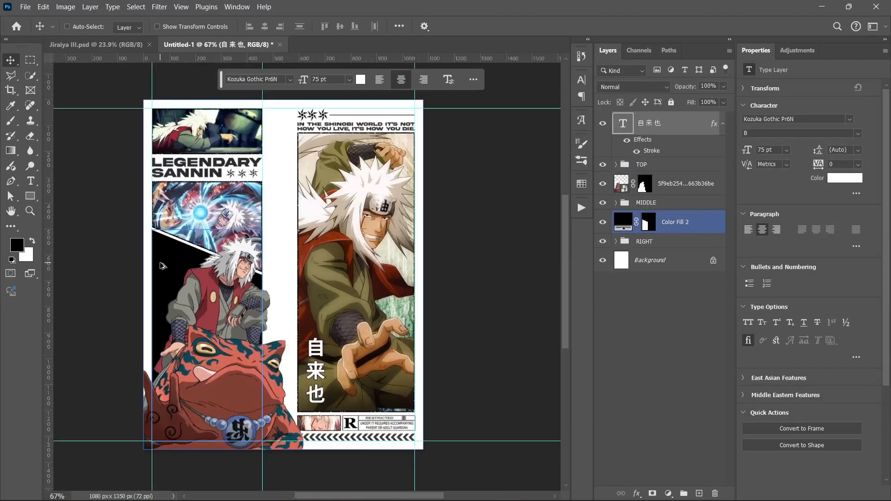
pyautogui.scroll(3, 161, 265)
pyautogui.scroll(4, 161, 265)
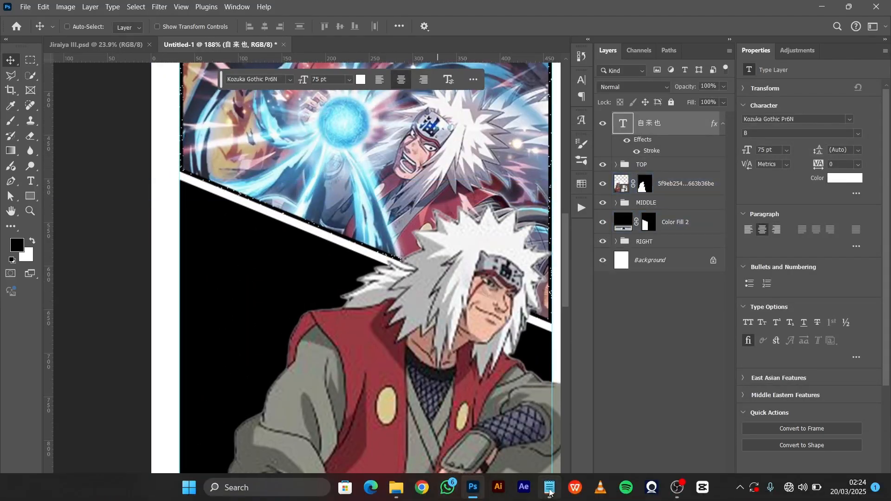
pyautogui.click(550, 487)
pyautogui.click(558, 488)
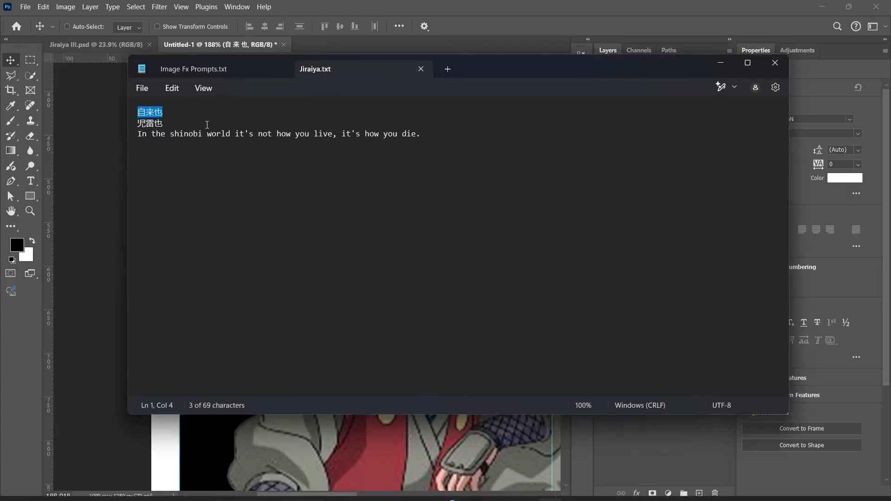
pyautogui.moveTo(171, 126); pyautogui.dragTo(127, 125)
pyautogui.hotkey('ctrl', 'c')
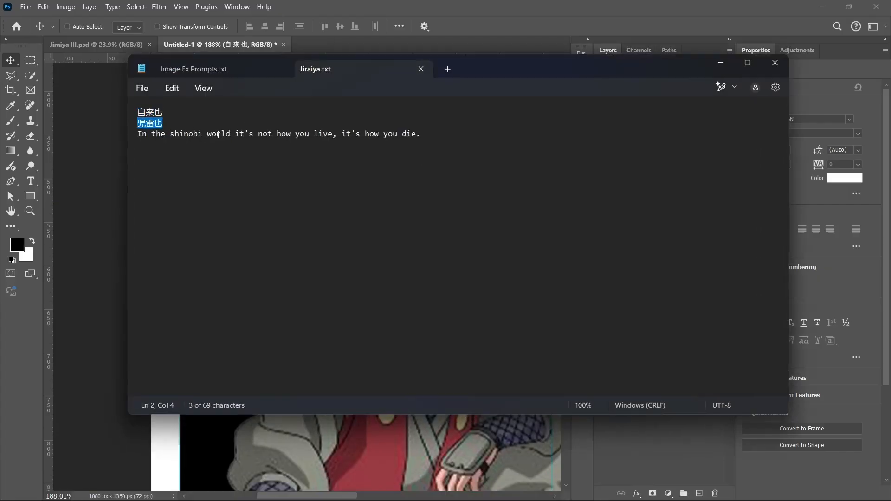
pyautogui.click(775, 62)
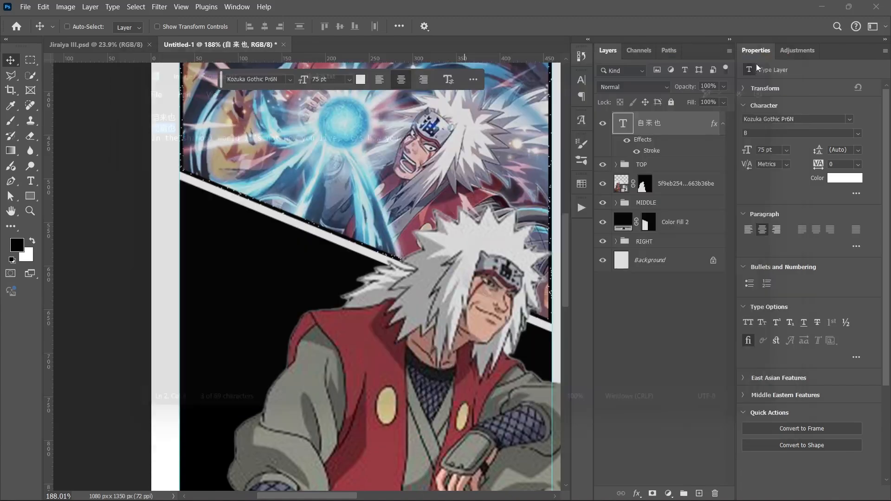
# Step: Add the text 児雷也 in 75 pt white Kozuka Gothic Pr6N B at the upper-left corner of the black panel
pyautogui.click(31, 181)
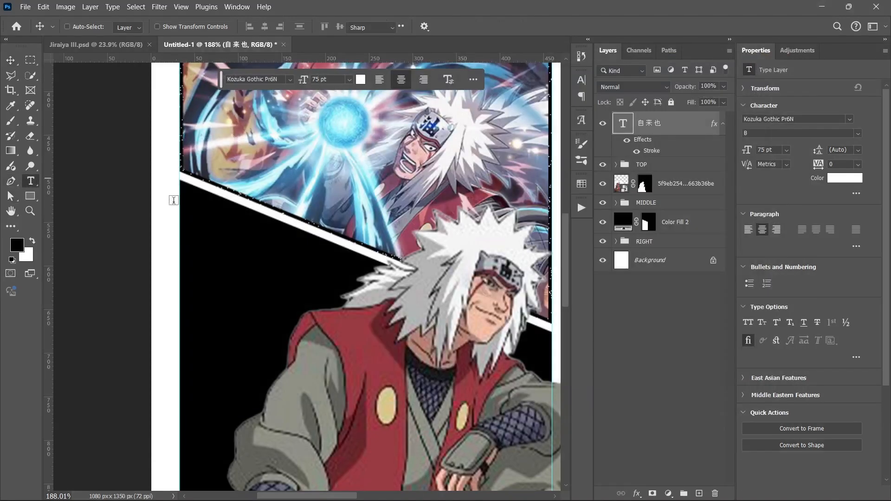
pyautogui.click(202, 242)
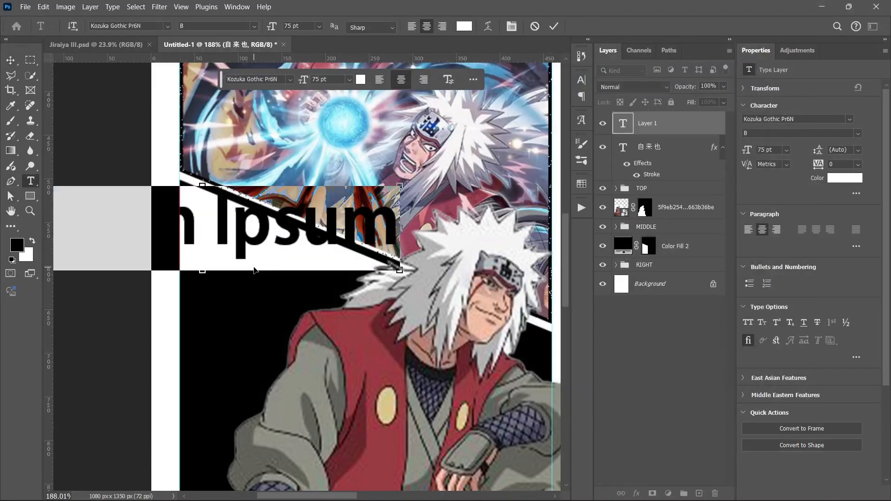
pyautogui.hotkey('ctrl', 'v')
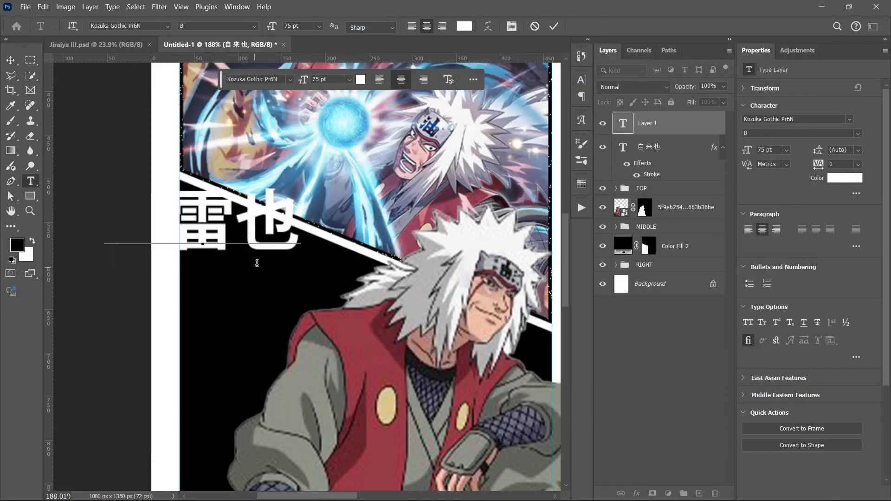
pyautogui.click(554, 26)
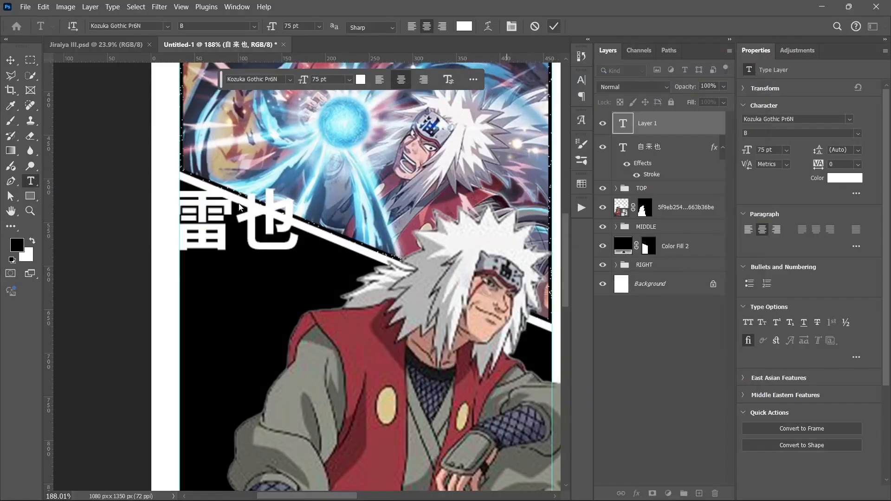
pyautogui.click(198, 223)
pyautogui.doubleClick(199, 222)
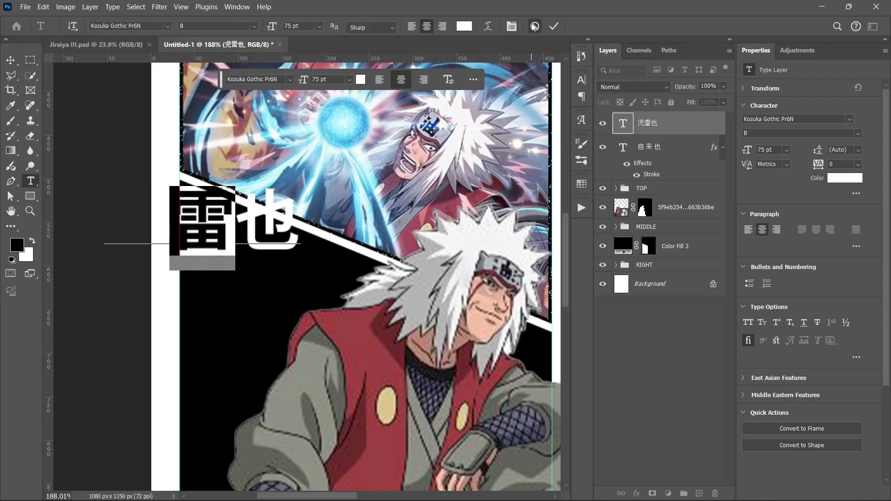
pyautogui.hotkey('ctrl', 'h')
# Step: Scale the 児雷也 text to about 61% and place it in the upper-left area of the black panel
pyautogui.click(10, 60)
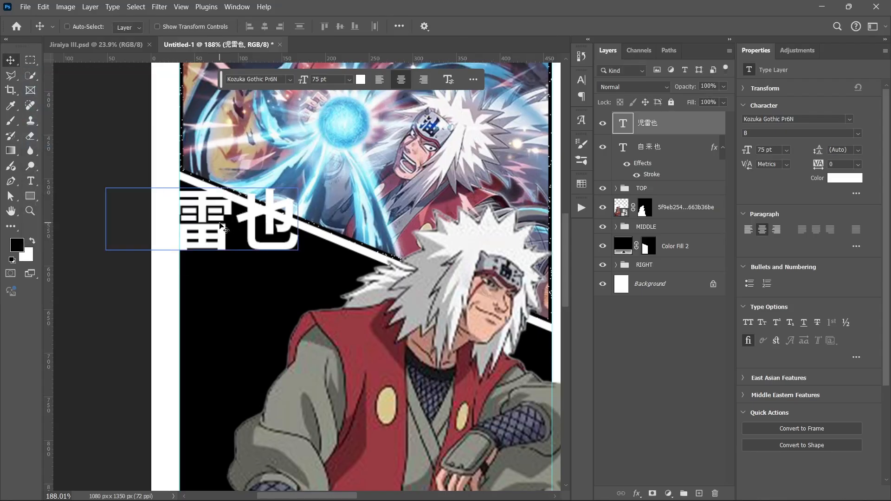
pyautogui.moveTo(224, 227); pyautogui.dragTo(303, 268)
pyautogui.hotkey('ctrl', 't')
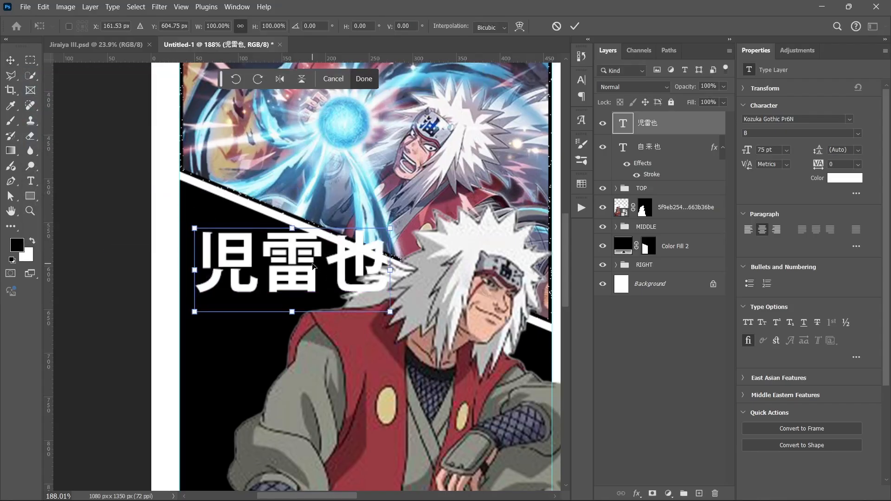
pyautogui.moveTo(396, 316); pyautogui.dragTo(315, 279)
pyautogui.moveTo(285, 249); pyautogui.dragTo(294, 231)
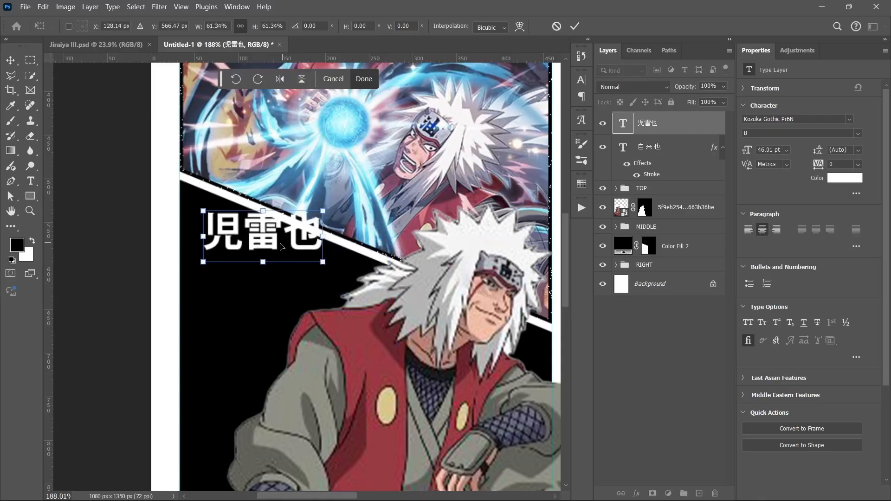
# Step: Rotate the 児雷也 text about 22° and position it just below the diagonal white line, parallel to it
pyautogui.moveTo(326, 264); pyautogui.dragTo(305, 269)
pyautogui.moveTo(254, 255); pyautogui.dragTo(246, 264)
pyautogui.moveTo(322, 260); pyautogui.dragTo(327, 267)
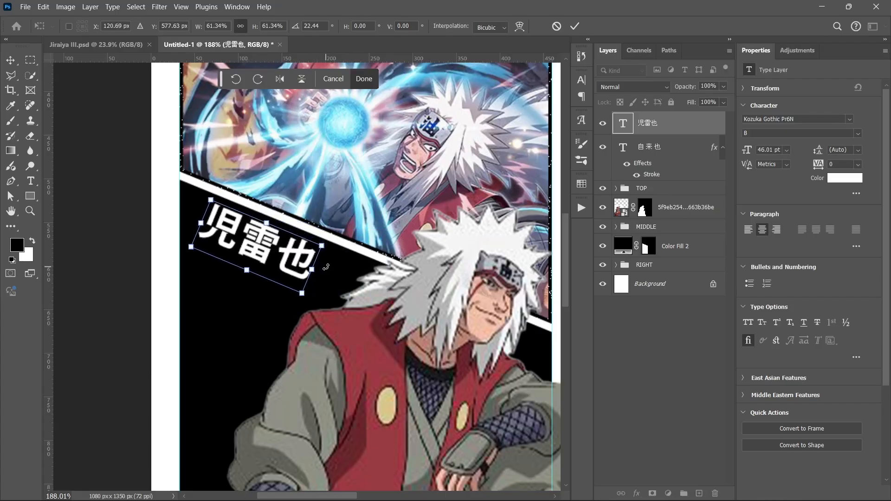
pyautogui.press('Return')
pyautogui.keyDown('ctrl'); pyautogui.click(329, 270); pyautogui.keyUp('ctrl')
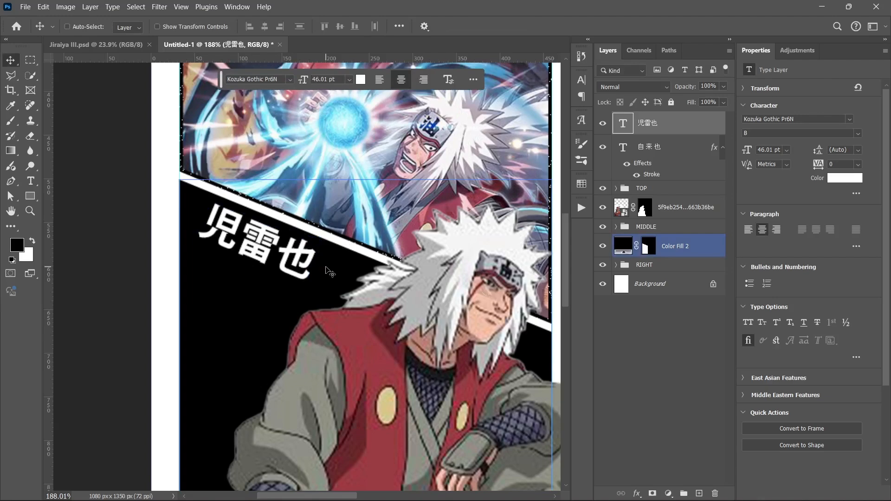
pyautogui.press('Down')
pyautogui.press('Down')
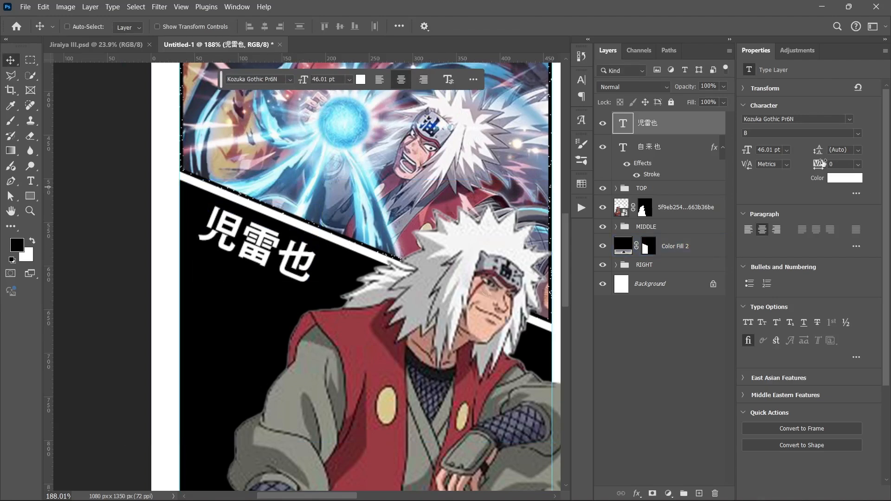
# Step: Set the tracking of the 児雷也 text to 300 and hide the guides with no layer selected
pyautogui.moveTo(818, 163); pyautogui.dragTo(824, 163)
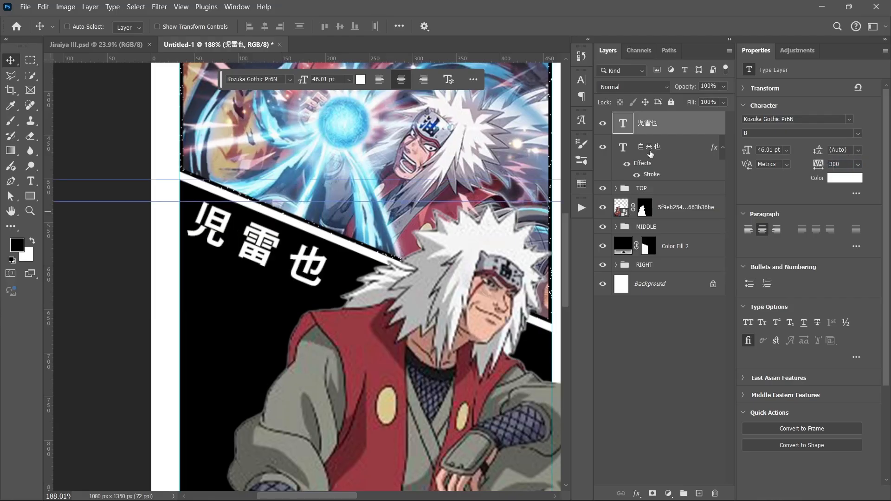
pyautogui.scroll(-5, 383, 266)
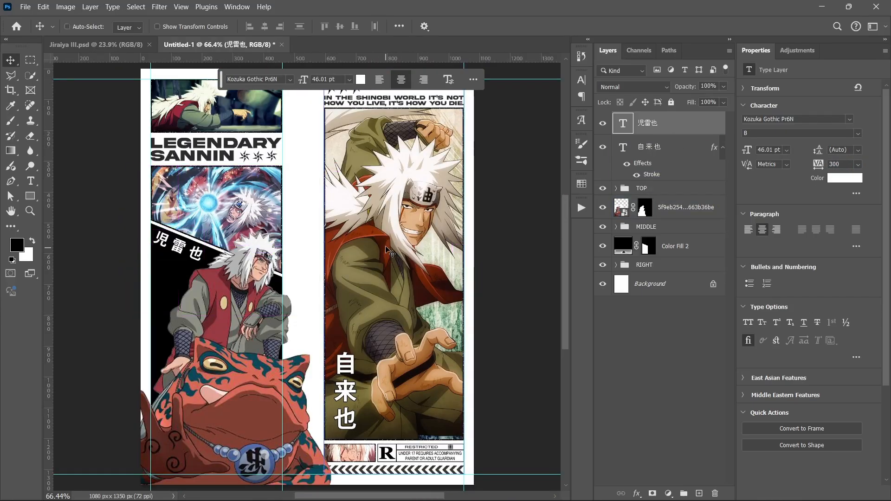
pyautogui.click(651, 358)
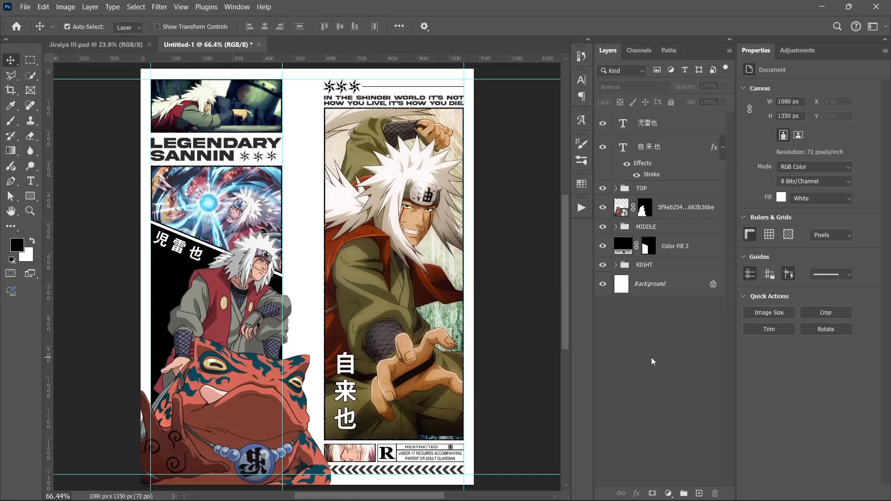
pyautogui.hotkey('ctrl', ';')
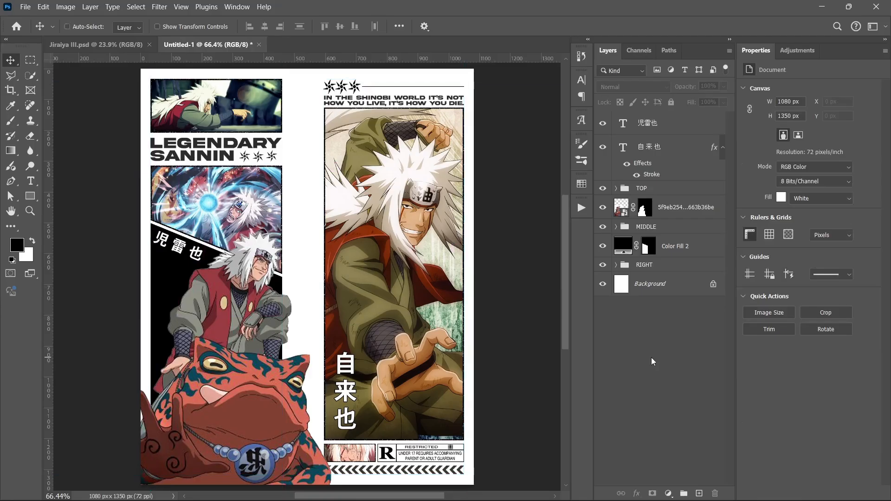
# Step: Add the horizontal text JIRAIYA THE GALLANT at 75 pt across the middle of the poster
pyautogui.click(31, 181)
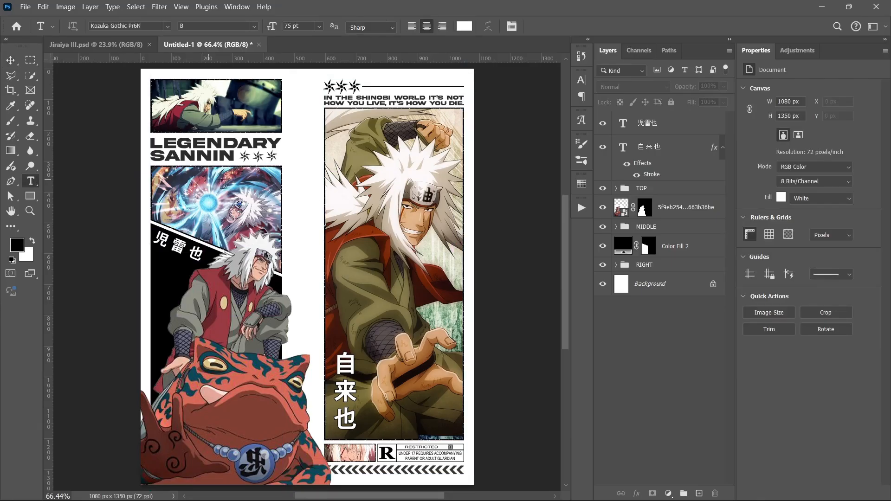
pyautogui.click(248, 225)
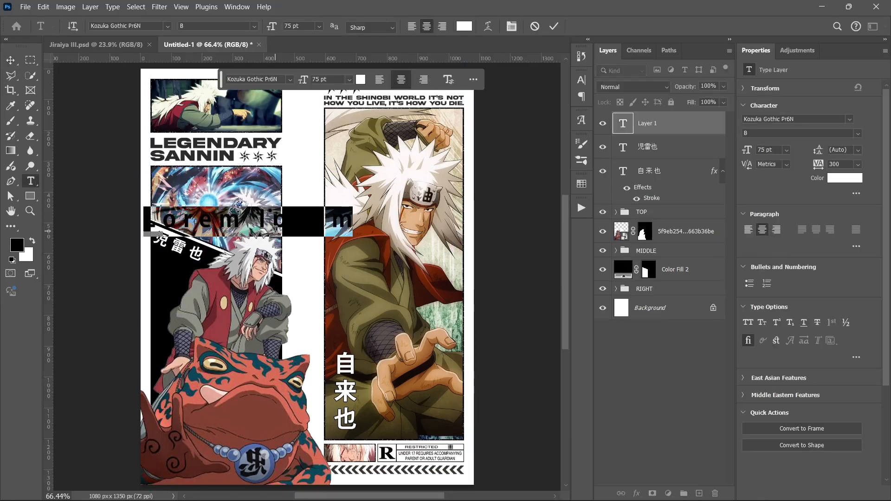
pyautogui.write('JIRA')
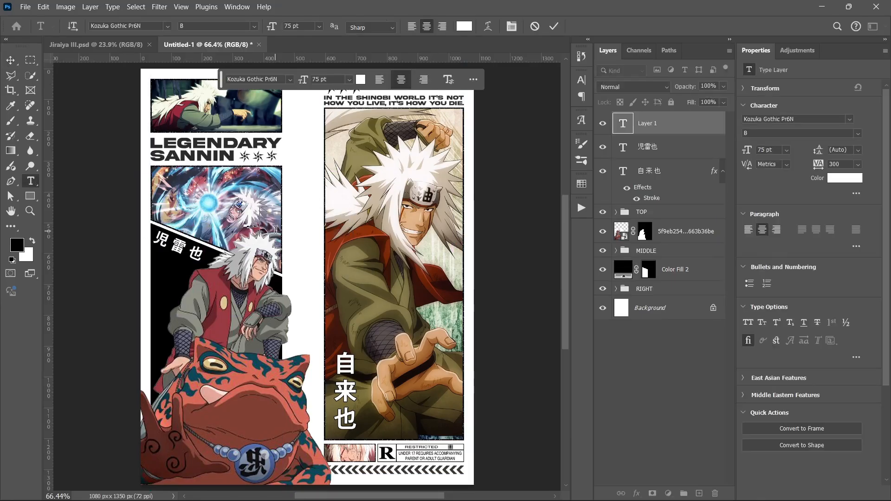
pyautogui.write('IYA JIR')
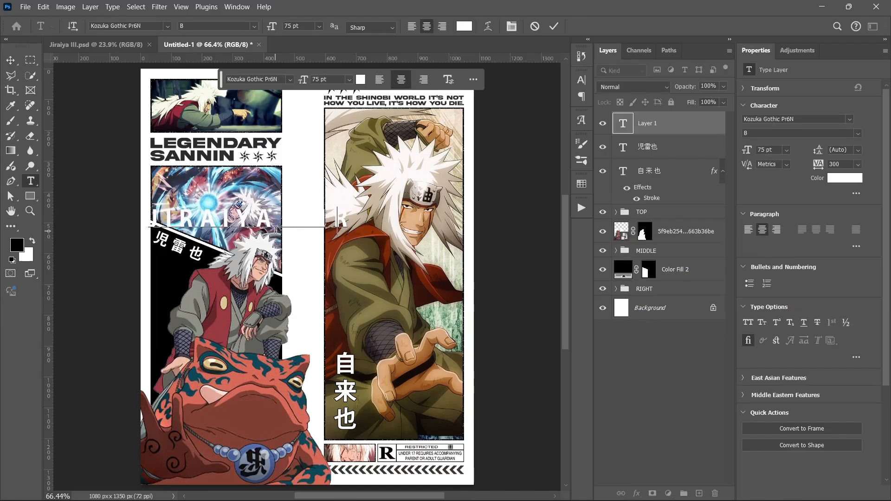
pyautogui.press('BackSpace')
pyautogui.press('BackSpace')
pyautogui.press('BackSpace')
pyautogui.write('THE GAL')
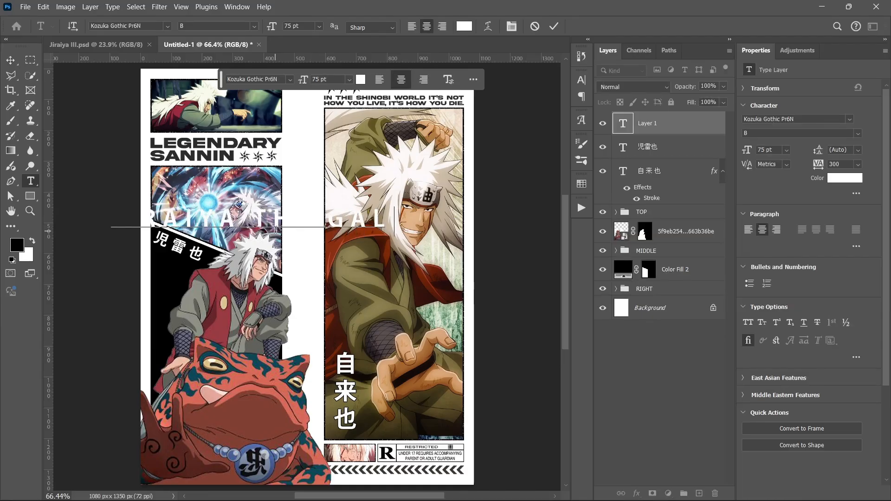
pyautogui.write('LANT')
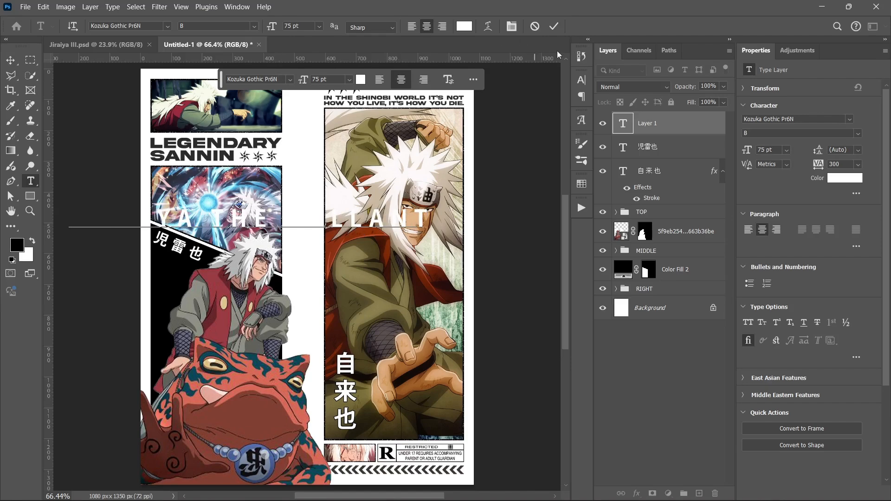
pyautogui.click(555, 27)
# Step: Set the JIRAIYA THE GALLANT text colour to black (000000) and its tracking to 0
pyautogui.click(840, 181)
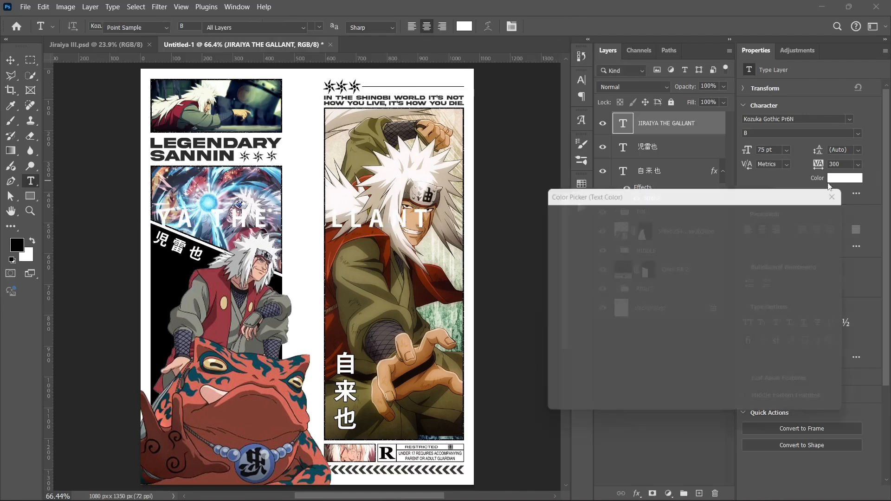
pyautogui.moveTo(601, 261); pyautogui.dragTo(534, 372)
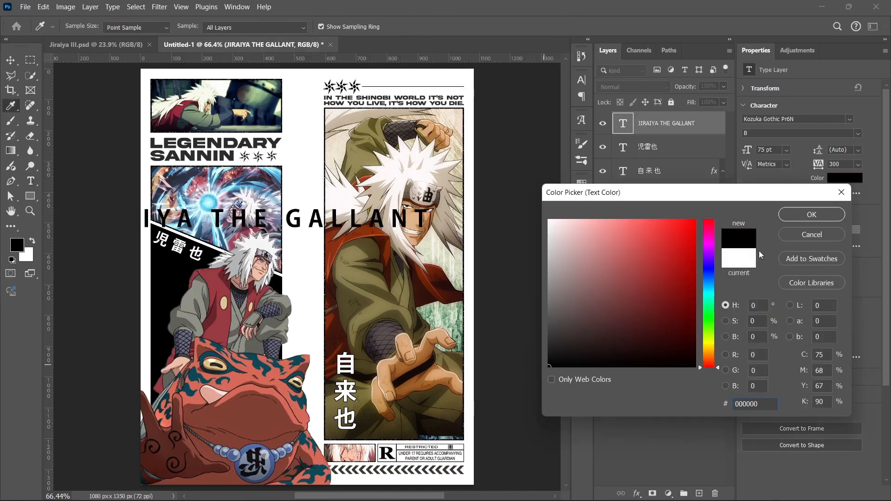
pyautogui.click(814, 216)
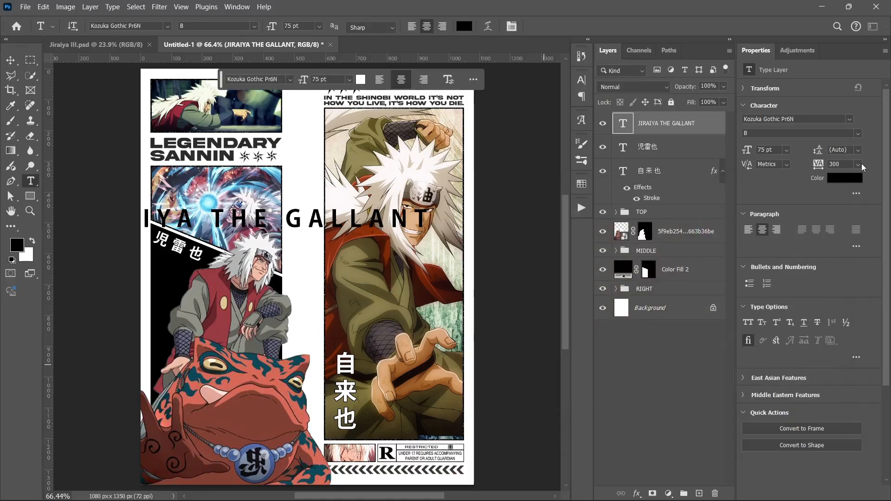
pyautogui.click(858, 164)
pyautogui.click(841, 240)
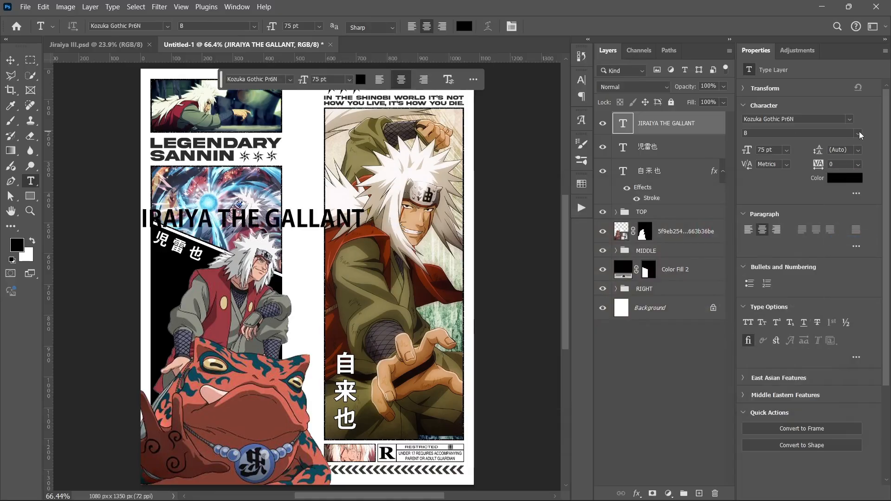
# Step: Change the font of the JIRAIYA THE GALLANT text to Akira Expanded Super Bold
pyautogui.click(858, 134)
pyautogui.click(852, 123)
pyautogui.click(847, 121)
pyautogui.press('Up')
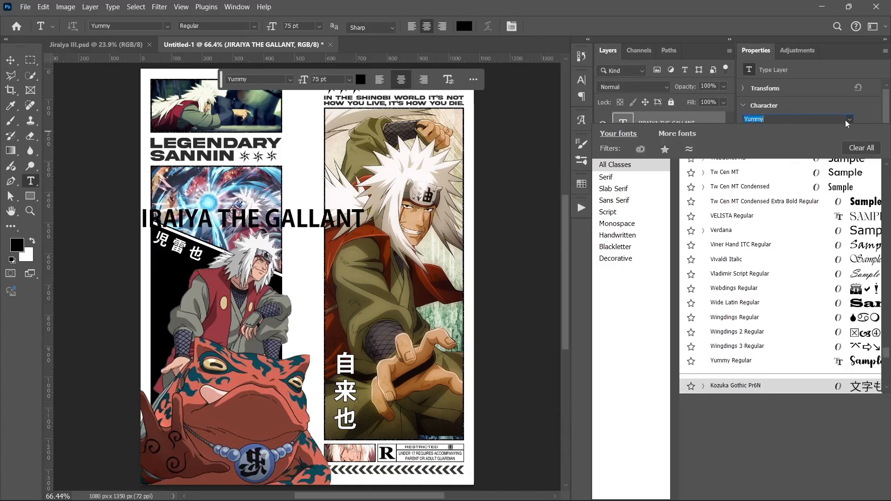
pyautogui.write('AKI')
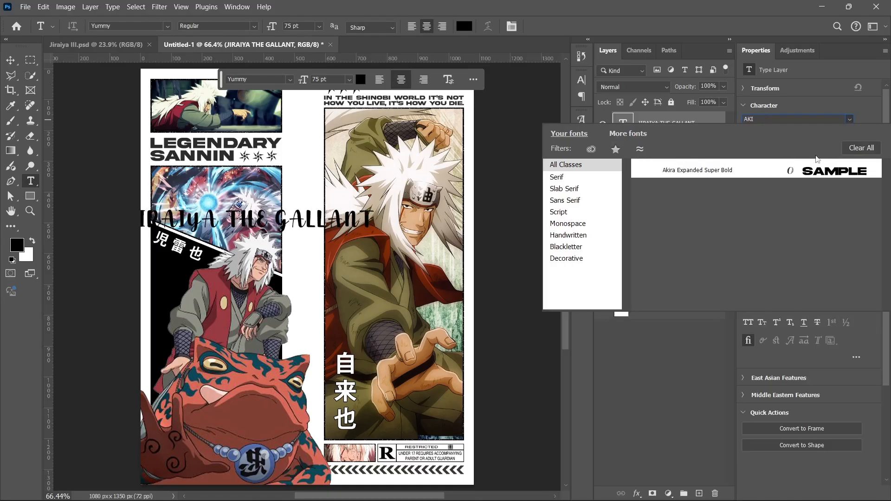
pyautogui.press('Return')
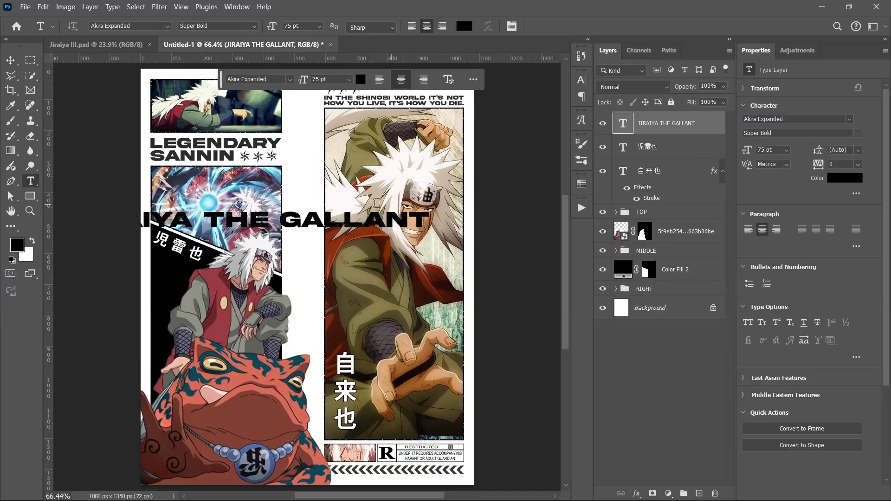
# Step: Rotate the JIRAIYA THE GALLANT text 90° clockwise and move it into the white gap between the two image columns
pyautogui.click(10, 60)
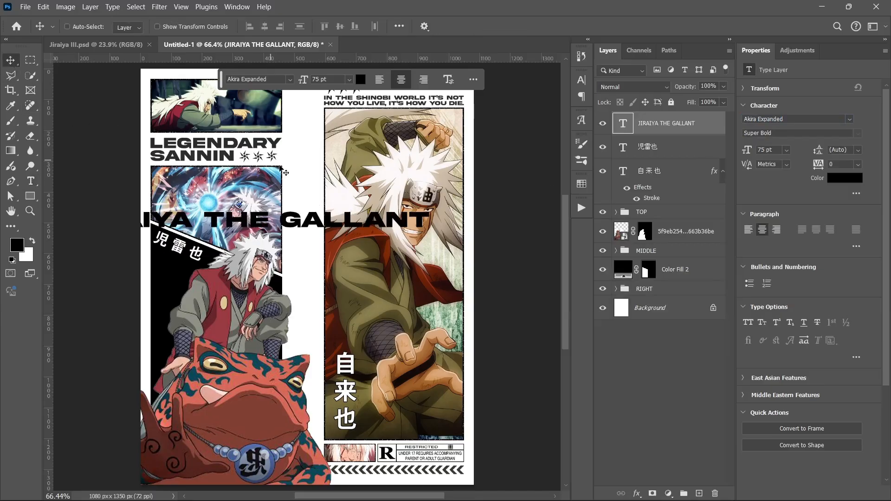
pyautogui.hotkey('ctrl', 't')
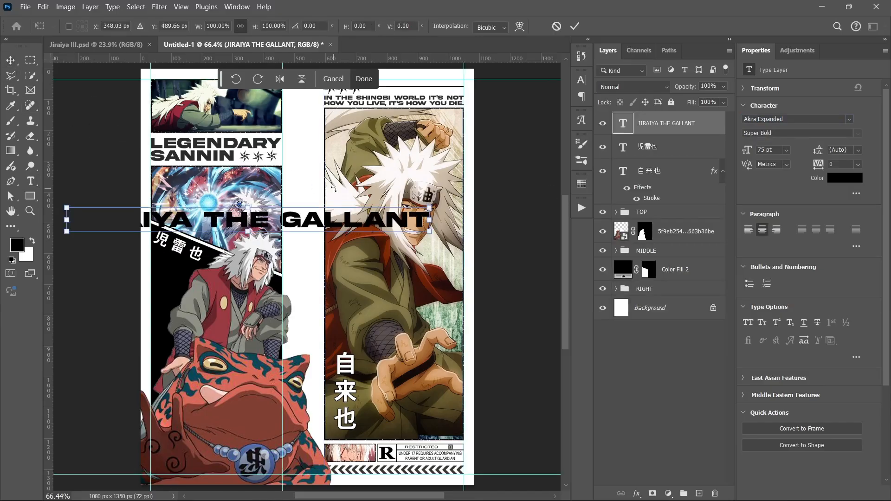
pyautogui.moveTo(314, 198); pyautogui.dragTo(297, 367)
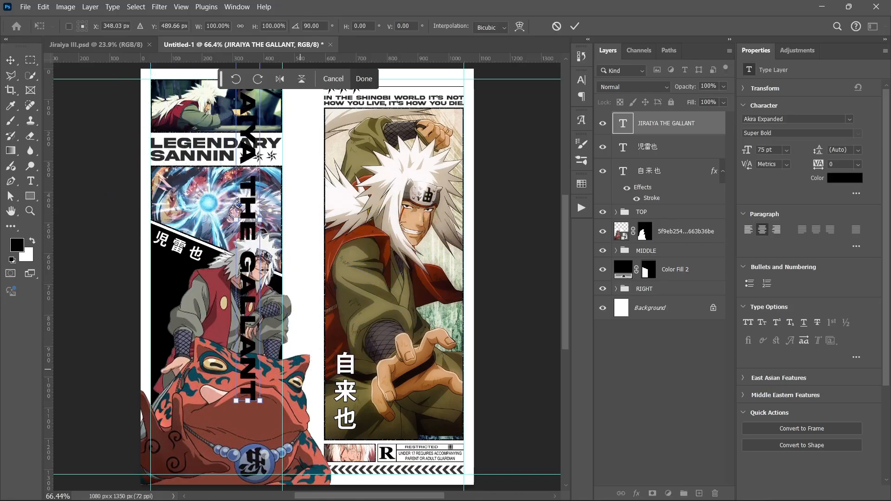
pyautogui.moveTo(254, 244); pyautogui.dragTo(302, 301)
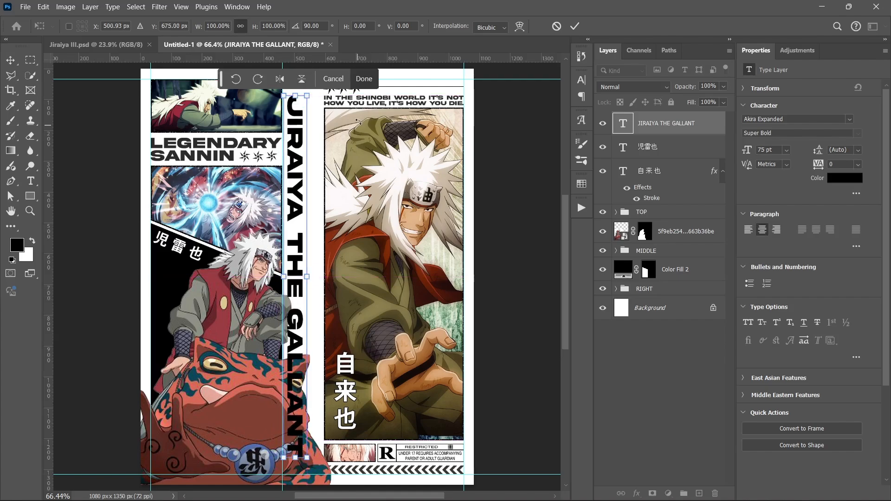
# Step: Align the start of the vertical JIRAIYA THE GALLANT title with the top guide and centre it in the white gap
pyautogui.scroll(5, 273, 165)
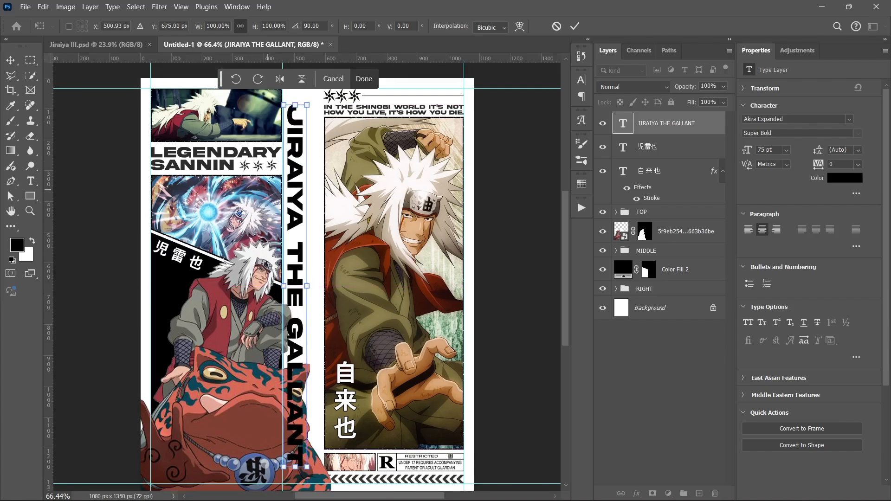
pyautogui.scroll(4, 273, 164)
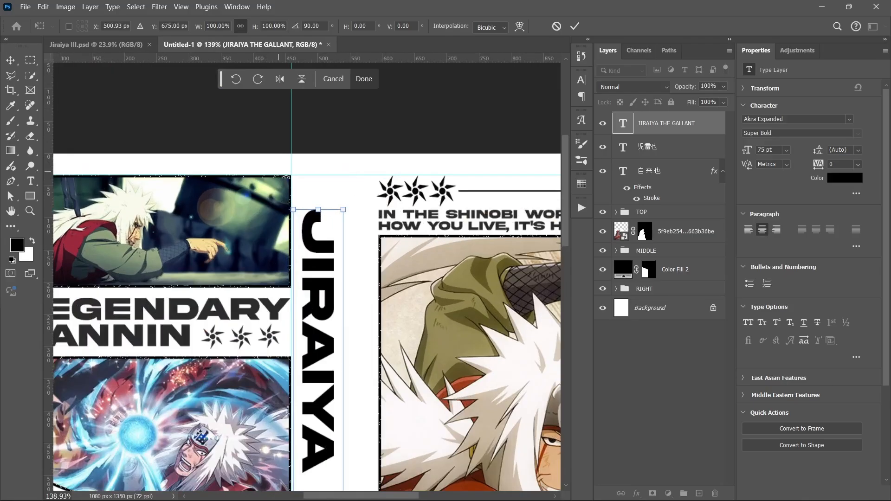
pyautogui.moveTo(322, 256); pyautogui.dragTo(335, 227)
# Step: Scale the vertical JIRAIYA THE GALLANT title to about 109% so that it ends at the bottom guide
pyautogui.scroll(-1, 335, 228)
pyautogui.scroll(-4, 335, 228)
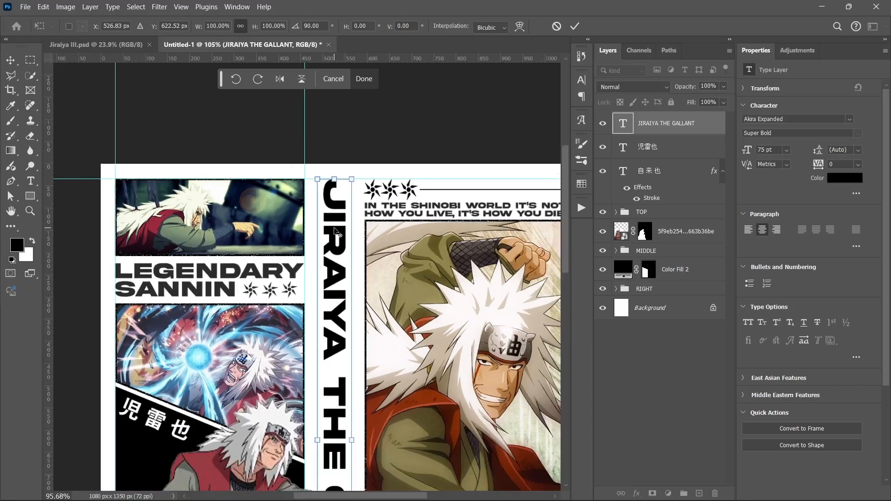
pyautogui.scroll(-3, 355, 216)
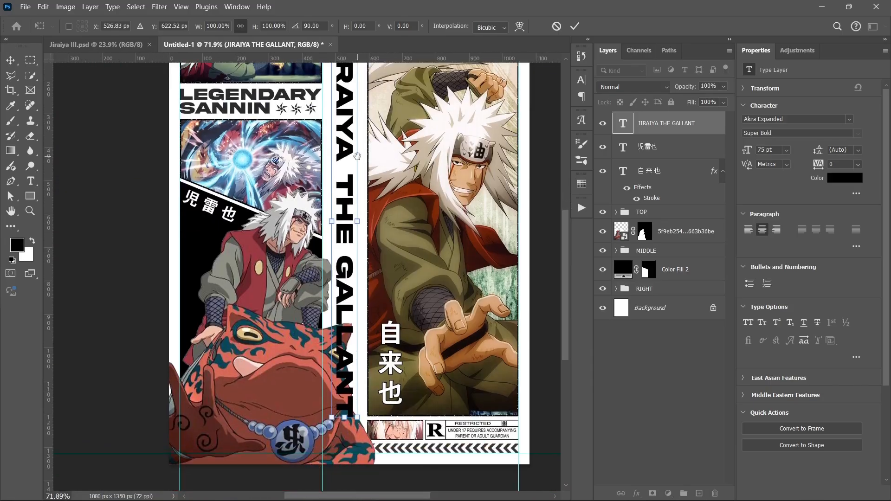
pyautogui.scroll(4, 349, 430)
pyautogui.scroll(2, 349, 430)
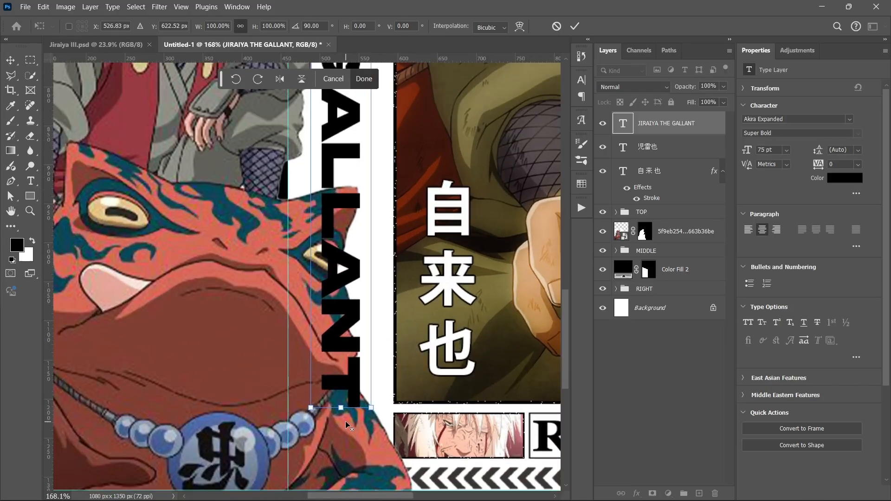
pyautogui.moveTo(344, 359); pyautogui.dragTo(352, 275)
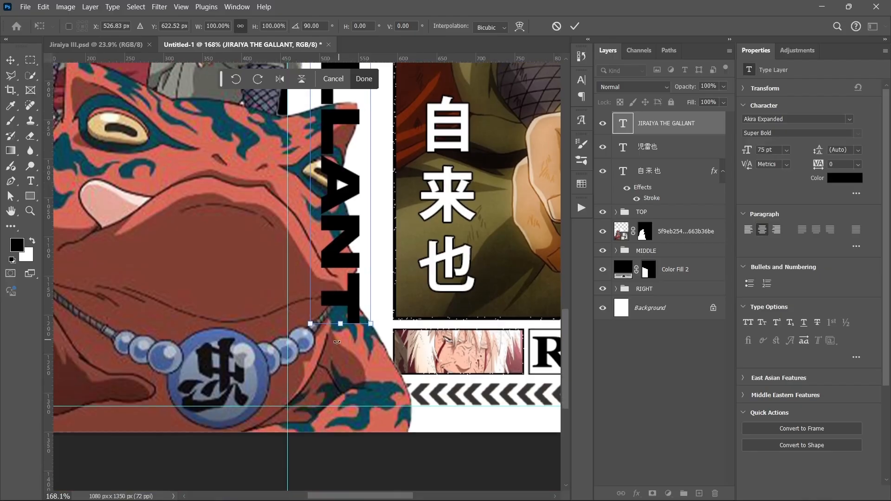
pyautogui.moveTo(340, 323); pyautogui.dragTo(343, 407)
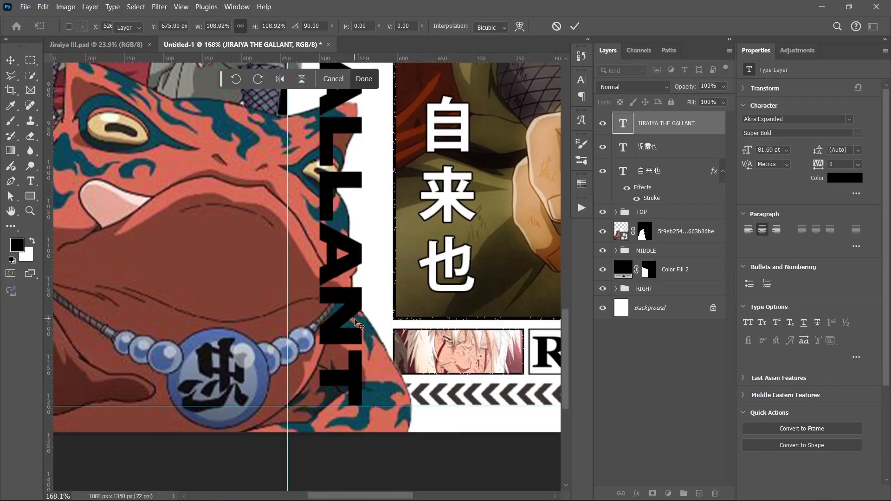
pyautogui.click(364, 78)
pyautogui.hotkey('ctrl', '0')
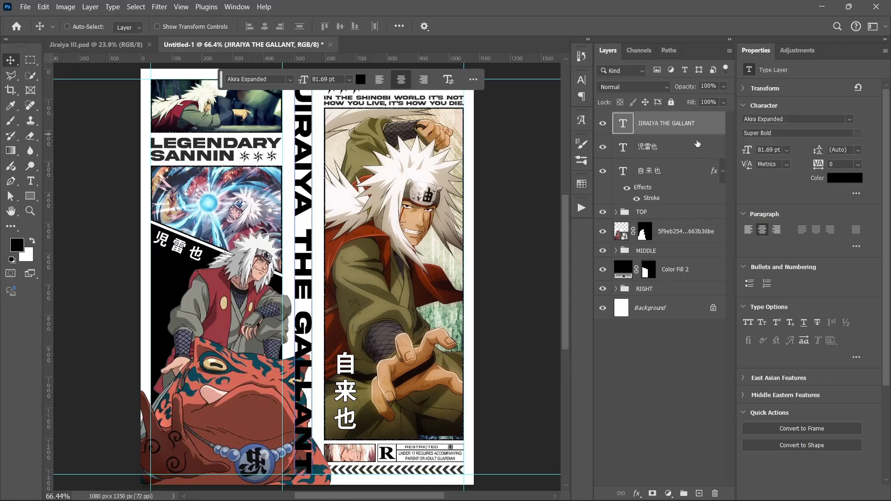
# Step: Centre the vertical JIRAIYA THE GALLANT title horizontally relative to the canvas
pyautogui.click(399, 26)
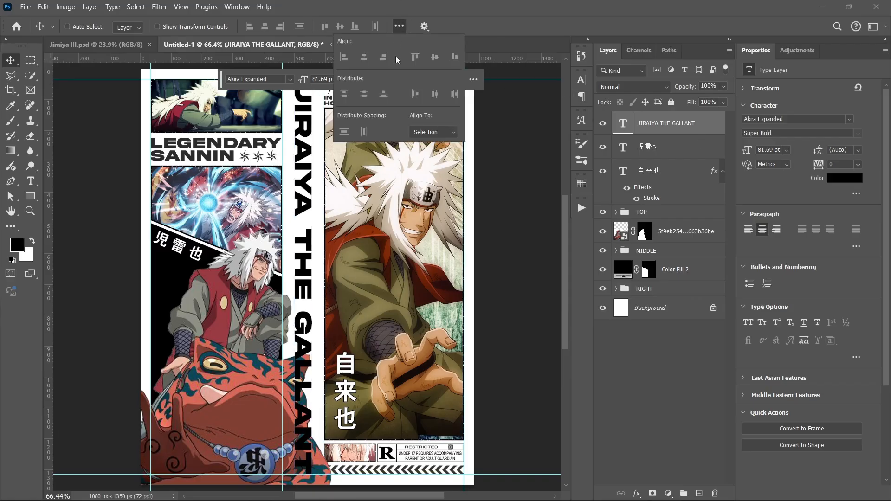
pyautogui.click(422, 133)
pyautogui.click(428, 154)
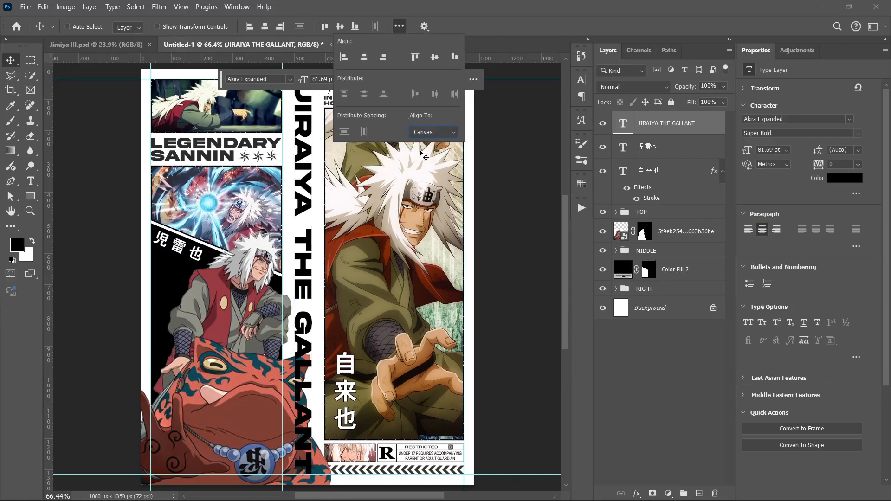
pyautogui.click(265, 27)
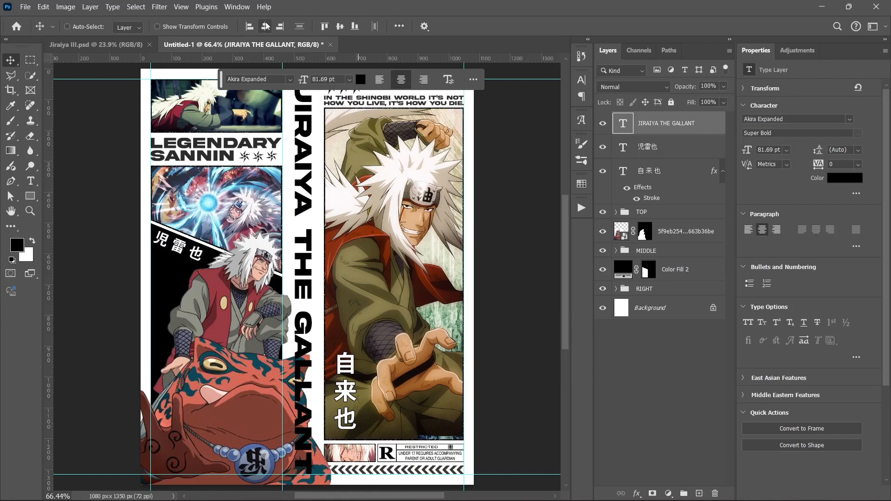
pyautogui.click(647, 380)
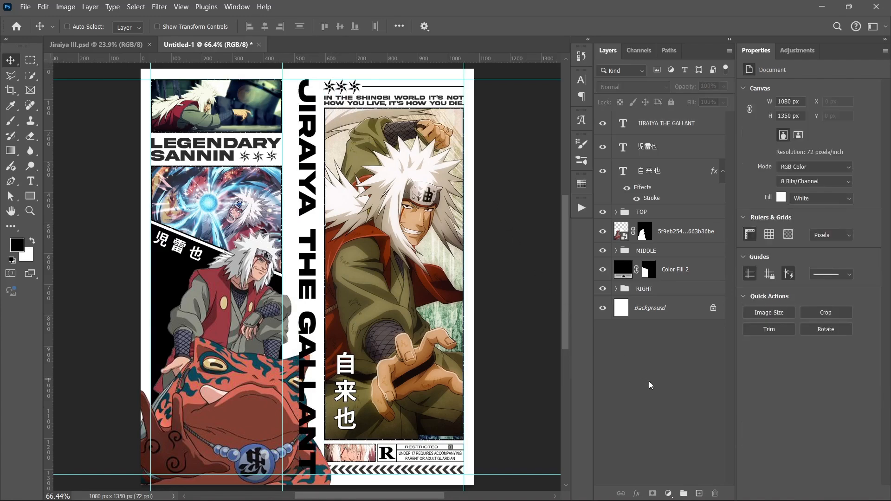
pyautogui.hotkey('ctrl', ';')
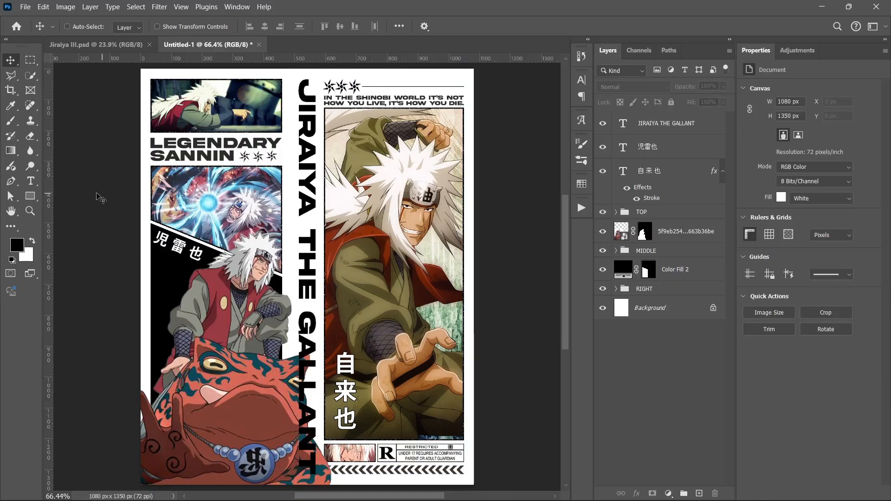
# Step: Draw a vertical rectangle 25 px wide and 1282 px tall between the left column and the title, spanning the top to bottom guides
pyautogui.click(33, 200)
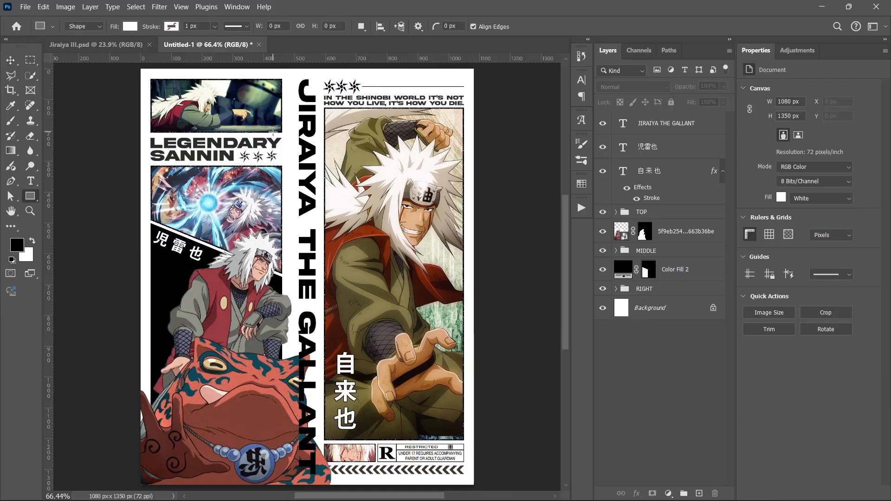
pyautogui.hotkey('ctrl', ';')
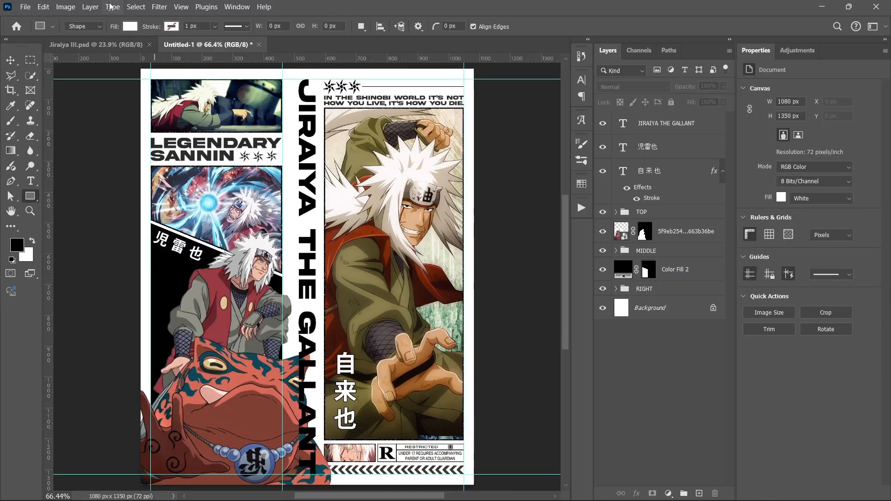
pyautogui.scroll(10, 297, 103)
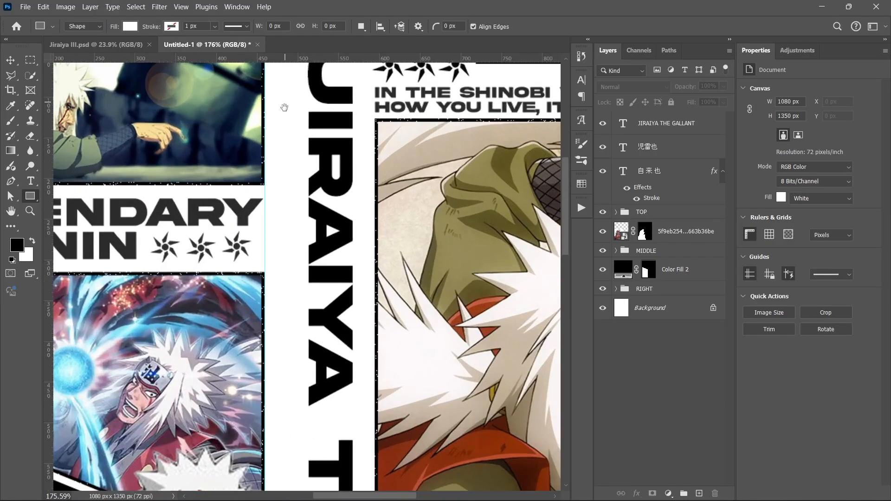
pyautogui.moveTo(285, 107); pyautogui.dragTo(294, 229)
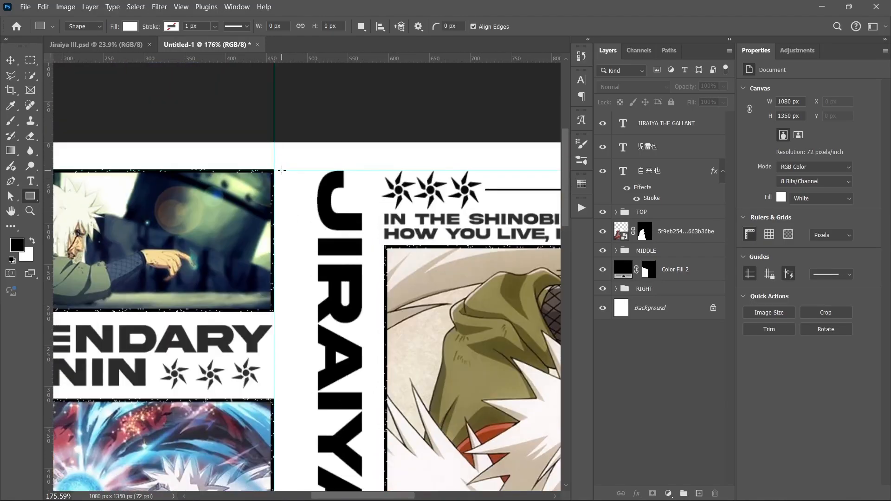
pyautogui.moveTo(282, 171); pyautogui.dragTo(301, 481)
pyautogui.scroll(-5, 284, 413)
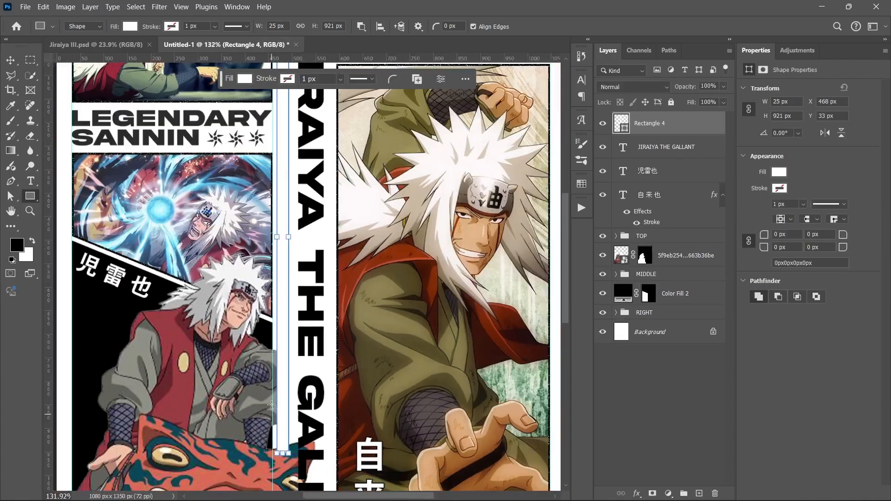
pyautogui.scroll(-3, 294, 413)
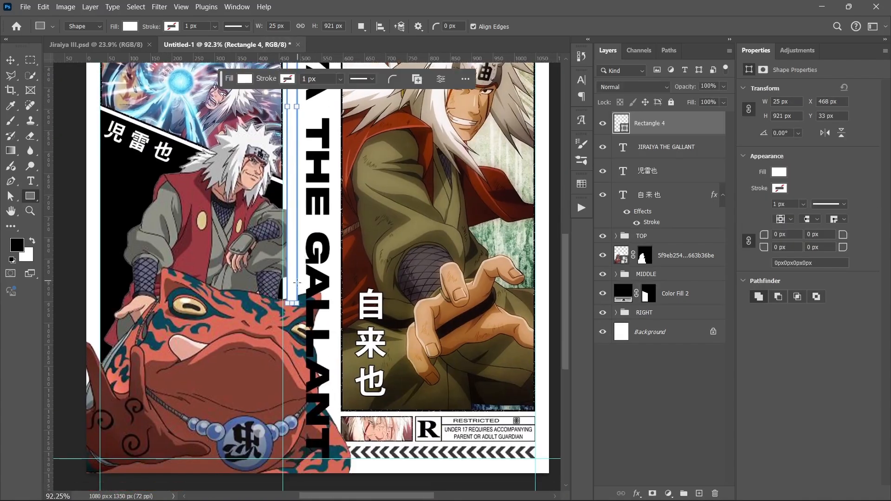
pyautogui.moveTo(289, 301); pyautogui.dragTo(301, 462)
pyautogui.hotkey('ctrl', 'z')
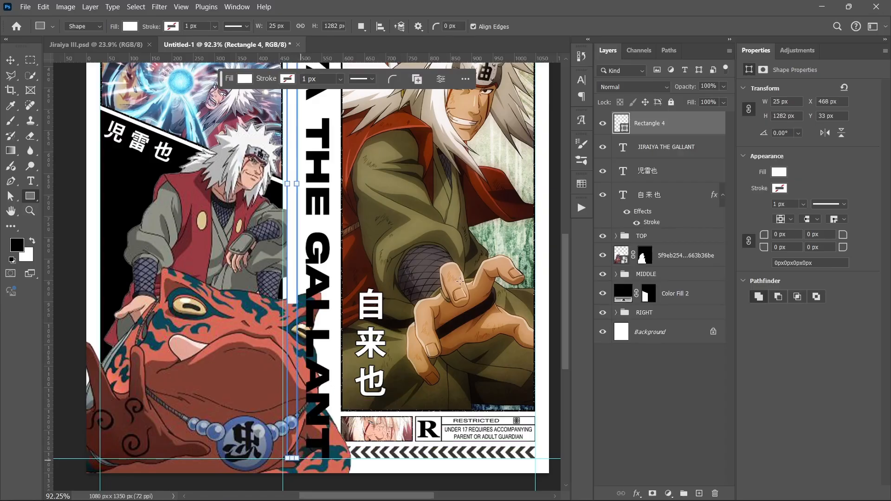
# Step: Change the fill of the vertical rectangle to black and deselect the layer
pyautogui.click(779, 172)
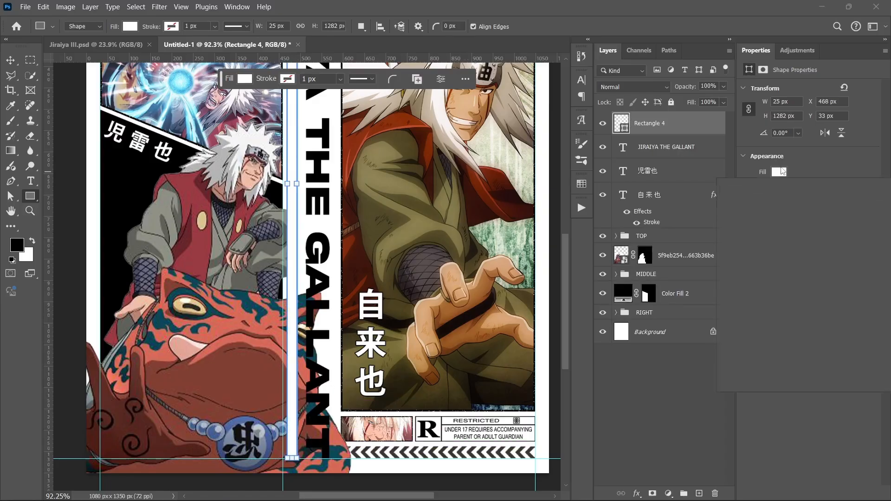
pyautogui.click(731, 233)
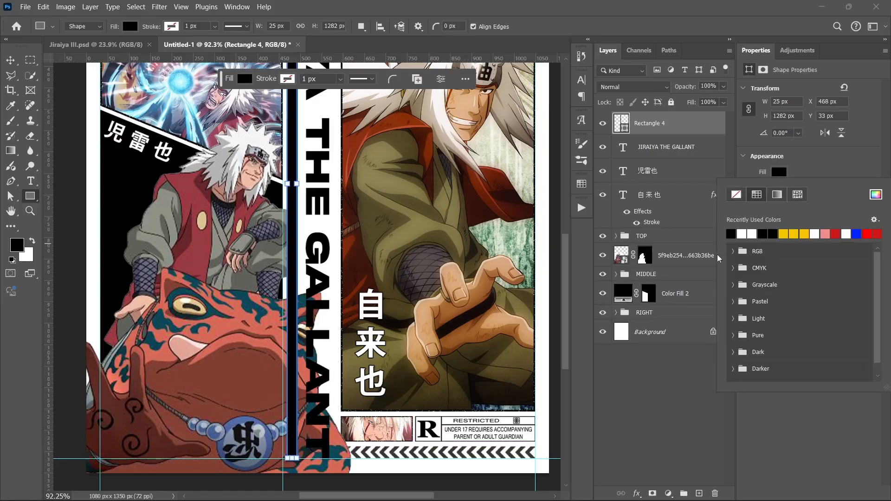
pyautogui.click(664, 419)
pyautogui.click(664, 419)
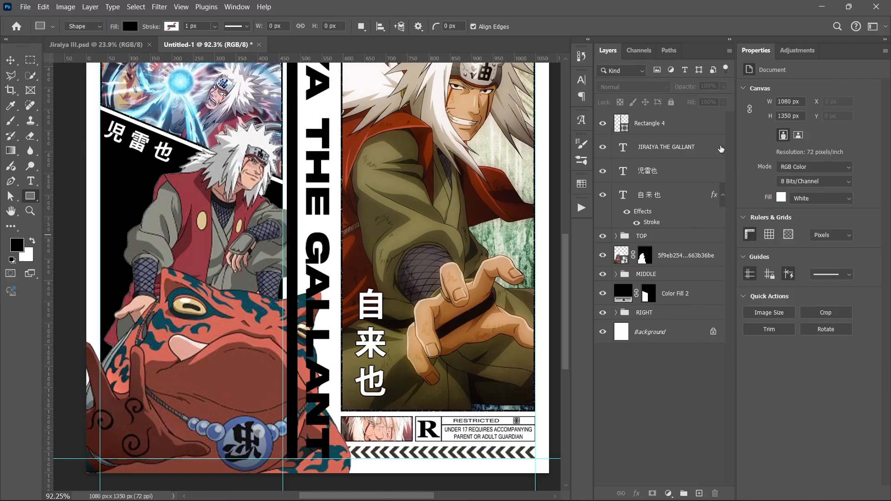
# Step: Group the rectangle and the JIRAIYA THE GALLANT text layer and name the group MIDDLE
pyautogui.click(687, 128)
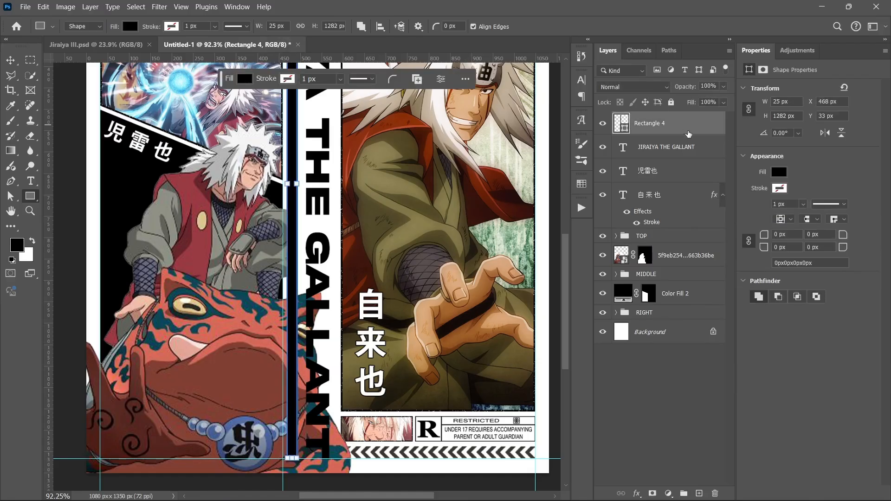
pyautogui.keyDown('shift'); pyautogui.click(690, 146); pyautogui.keyUp('shift')
pyautogui.hotkey('ctrl', 'g')
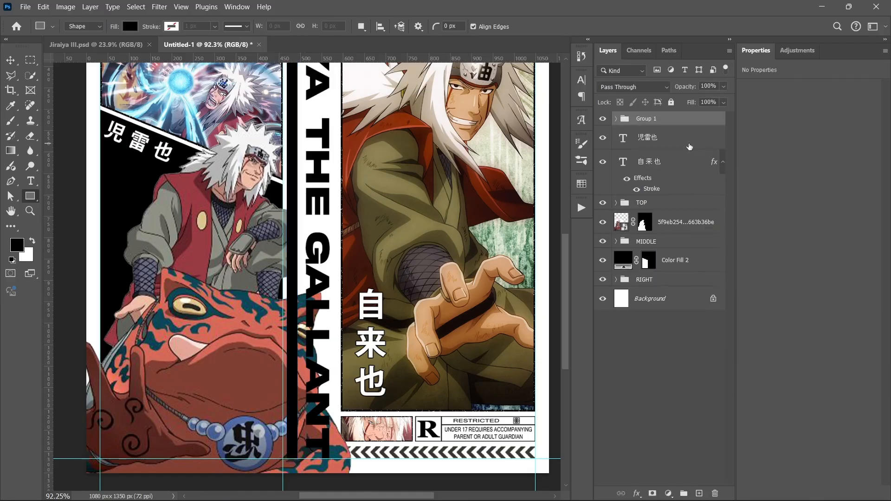
pyautogui.doubleClick(639, 119)
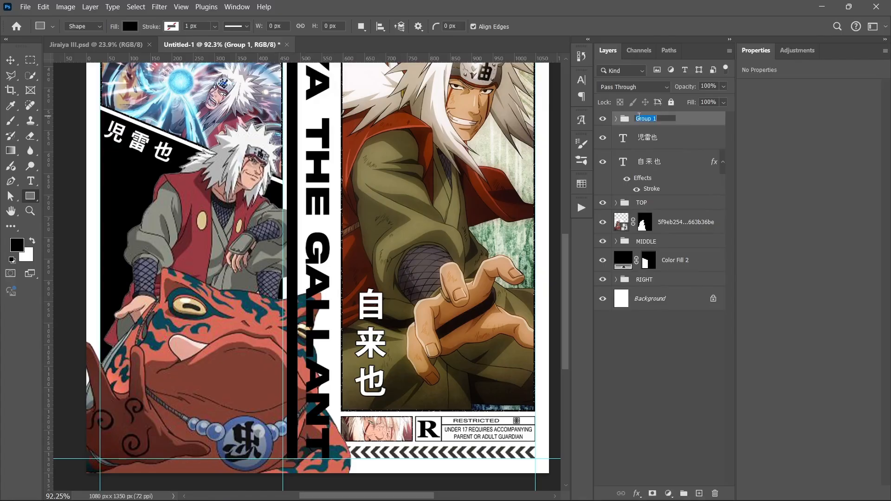
pyautogui.write('MIDDLE')
pyautogui.press('Return')
# Step: Identify the 自来也 text layer by toggling its visibility and move it into the RIGHT group
pyautogui.click(723, 162)
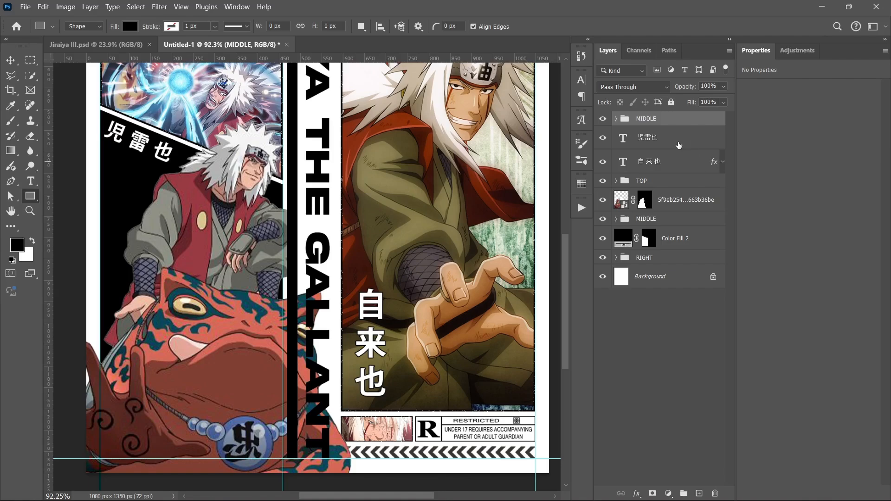
pyautogui.click(679, 145)
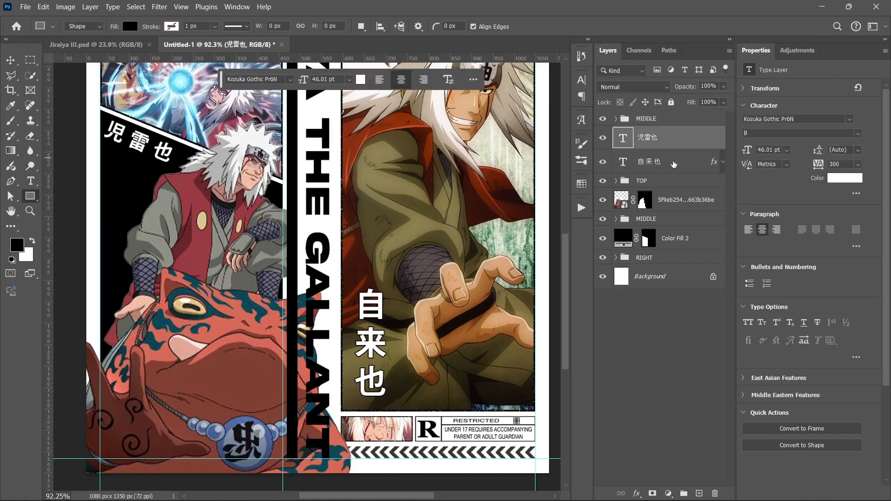
pyautogui.click(674, 164)
pyautogui.click(605, 162)
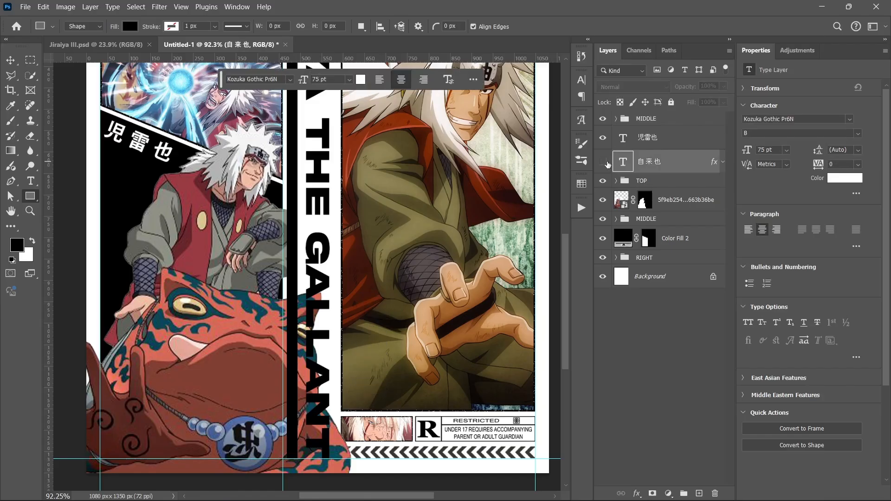
pyautogui.click(604, 162)
pyautogui.click(604, 163)
pyautogui.click(604, 162)
pyautogui.moveTo(667, 162); pyautogui.dragTo(667, 259)
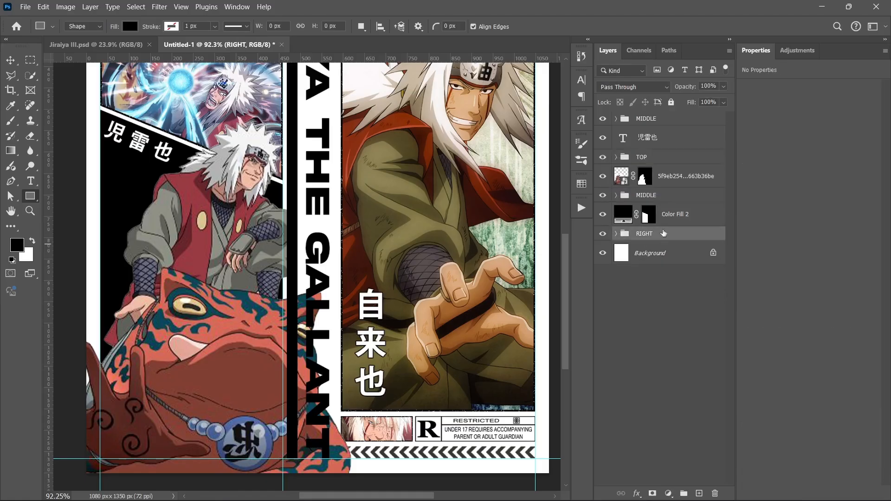
# Step: Group the layers from the 児雷也 text down to Color Fill 2 and name the group LEFT
pyautogui.click(668, 136)
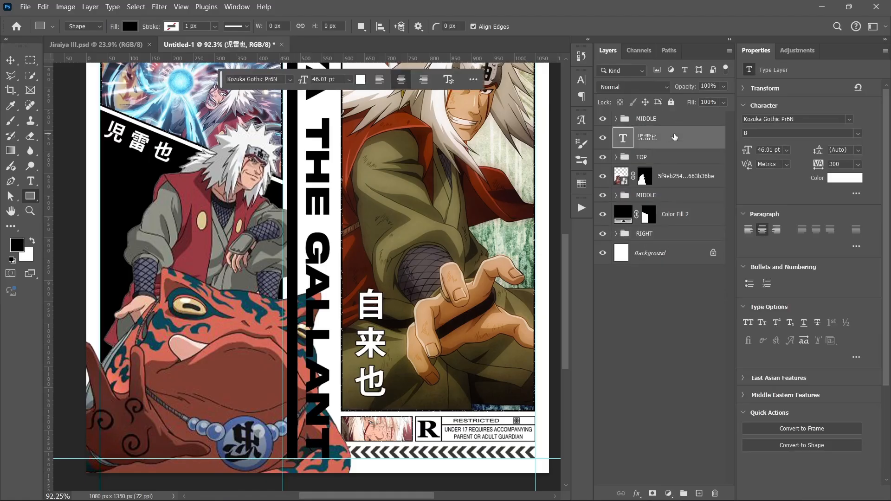
pyautogui.keyDown('shift'); pyautogui.click(692, 214); pyautogui.keyUp('shift')
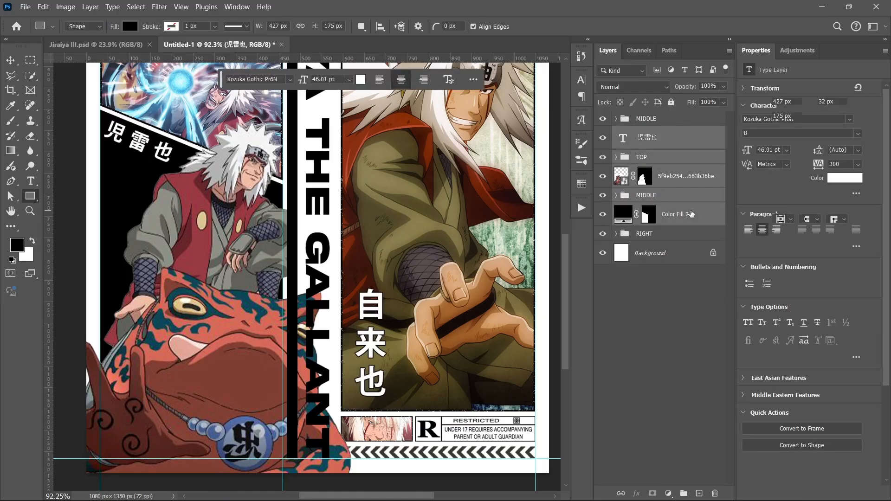
pyautogui.hotkey('ctrl', 'g')
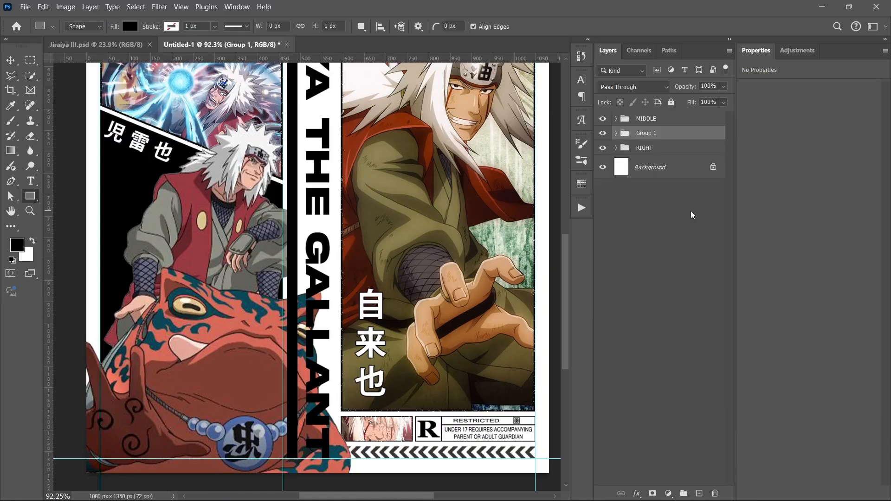
pyautogui.doubleClick(644, 134)
pyautogui.write('LEFT')
pyautogui.press('Return')
# Step: Move the LEFT group above the new MIDDLE group, fit the poster in view and hide the guides
pyautogui.moveTo(647, 134); pyautogui.dragTo(645, 115)
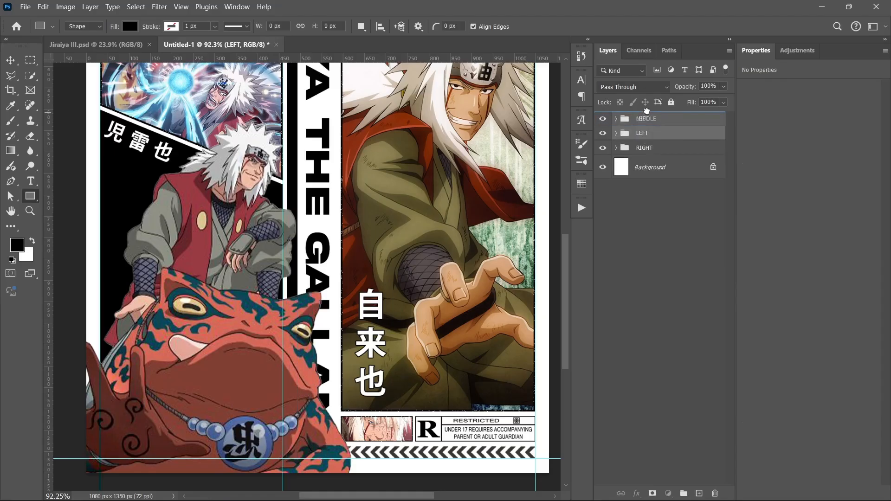
pyautogui.click(649, 263)
pyautogui.hotkey('ctrl', '0')
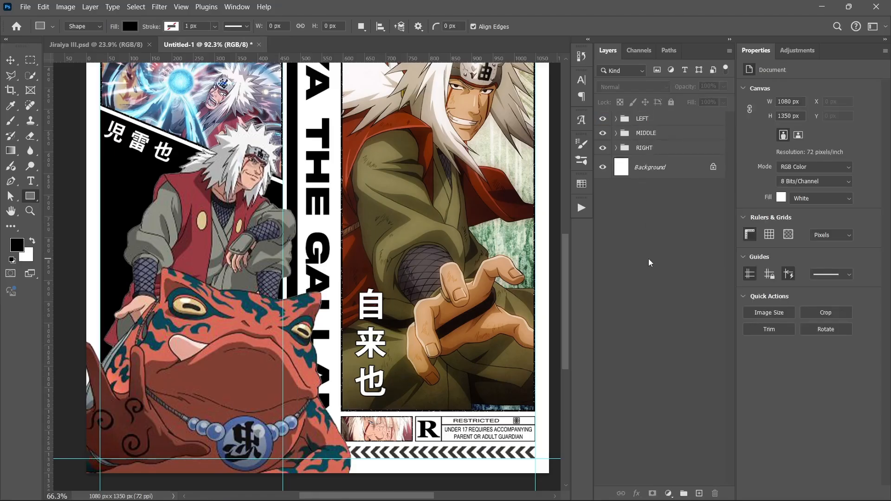
pyautogui.hotkey('ctrl', ';')
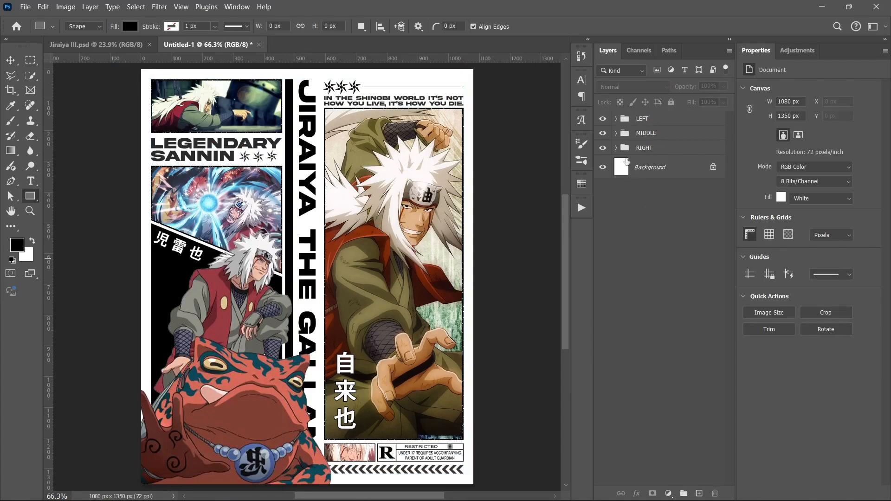
# Step: Duplicate the JIRAIYA THE GALLANT text layer in the MIDDLE group and set the original's text colour to white (ffffff)
pyautogui.click(616, 134)
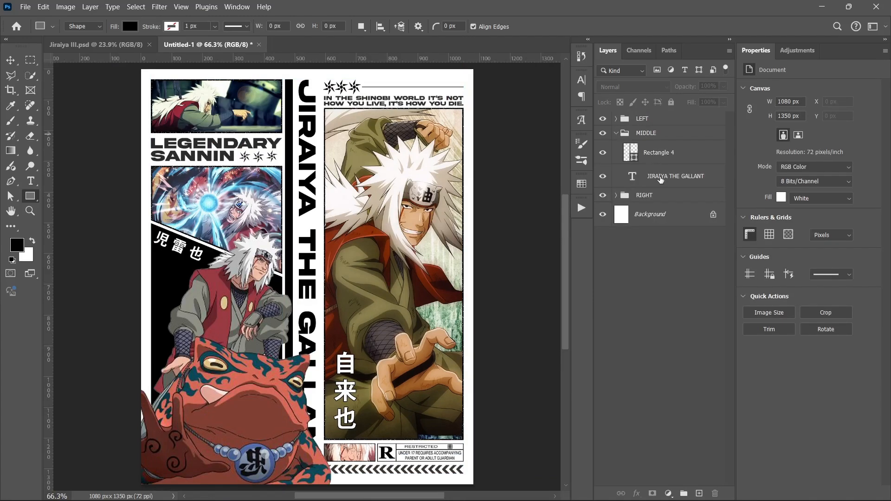
pyautogui.click(663, 180)
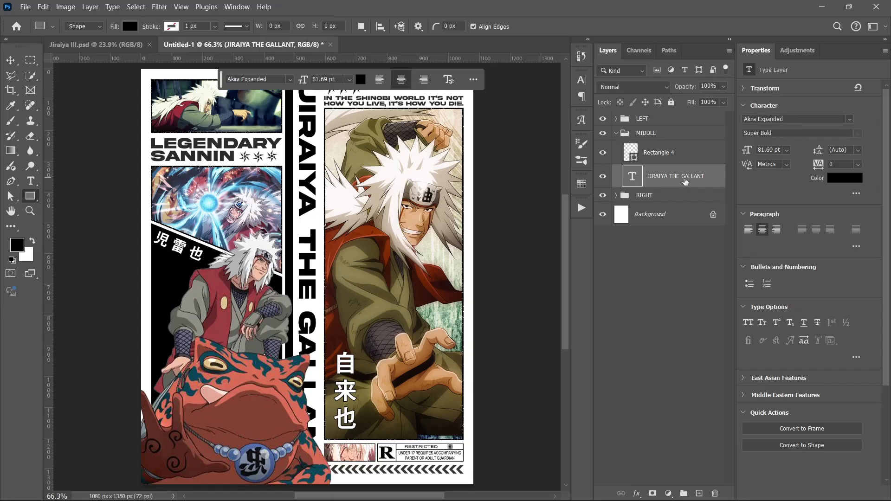
pyautogui.hotkey('ctrl', 'j')
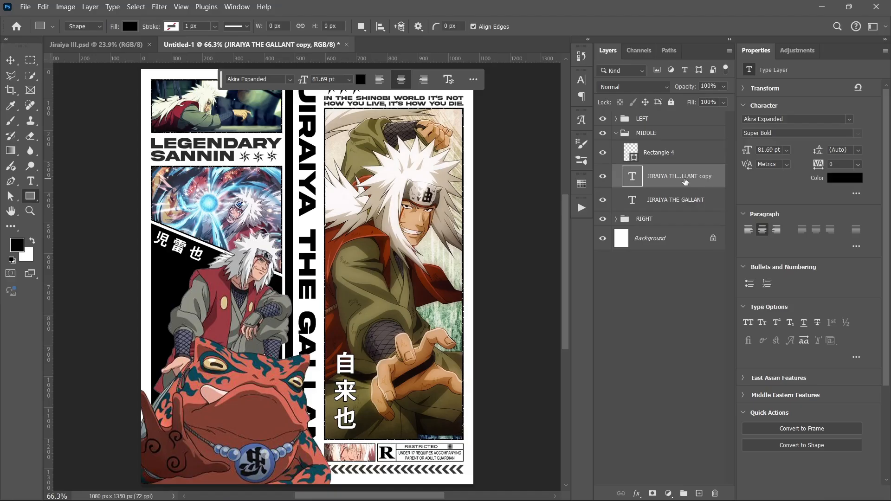
pyautogui.click(710, 202)
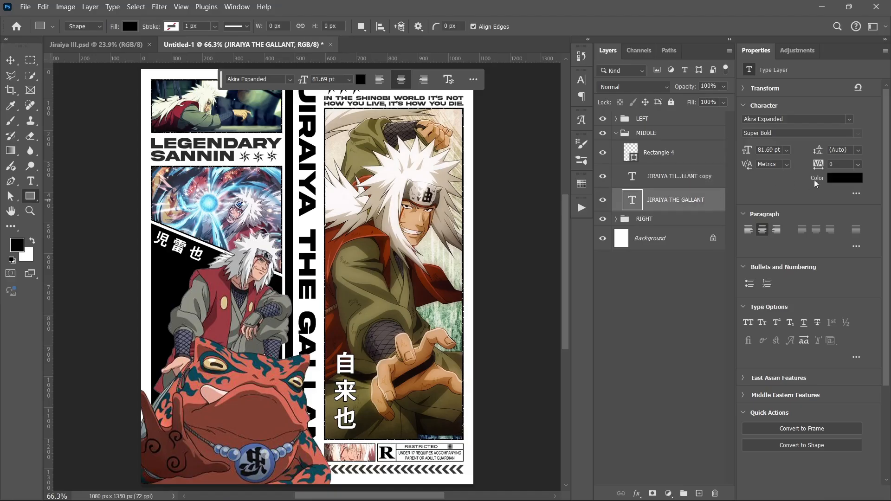
pyautogui.click(838, 179)
pyautogui.write('ffffff')
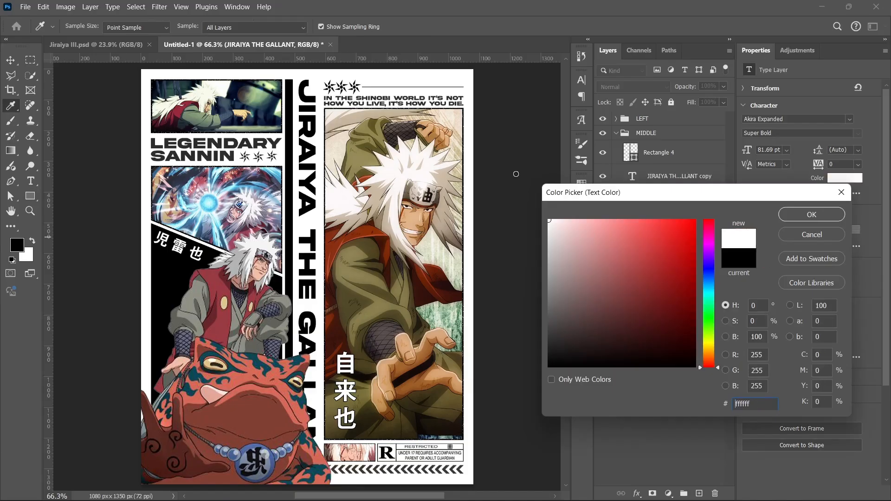
pyautogui.click(811, 214)
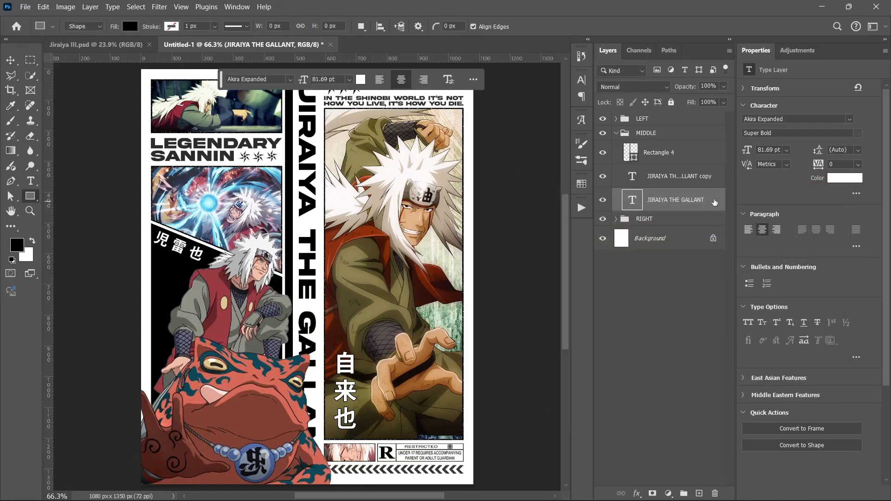
# Step: Add a 2 px black outside Stroke layer style to the white JIRAIYA THE GALLANT text layer
pyautogui.doubleClick(712, 207)
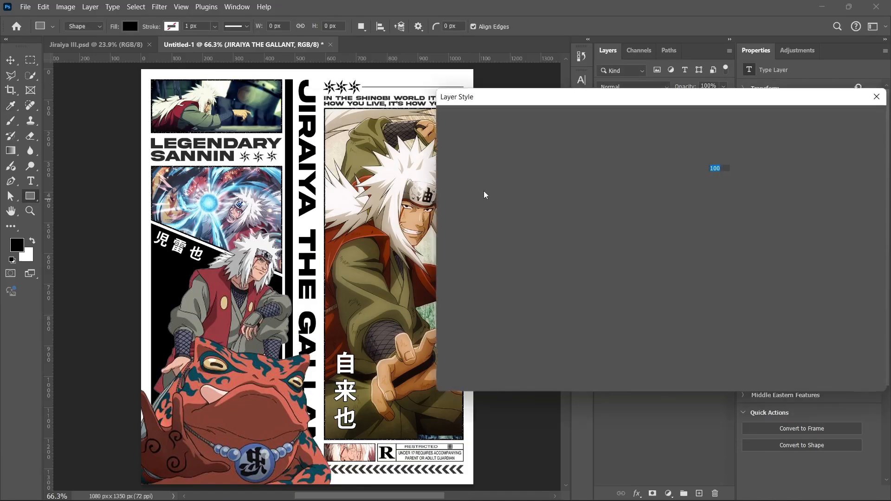
pyautogui.click(536, 216)
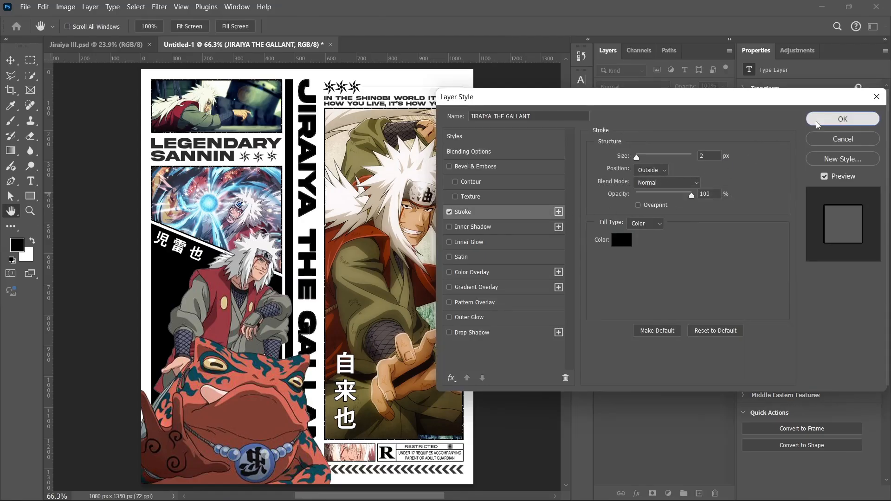
pyautogui.click(842, 119)
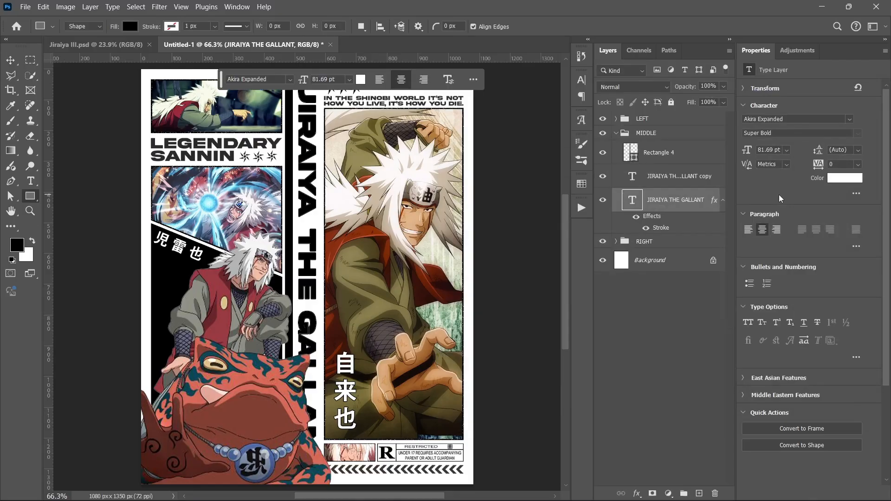
# Step: Offset the outlined white title slightly from its black copy, deselect it and collapse the MIDDLE group
pyautogui.press('v')
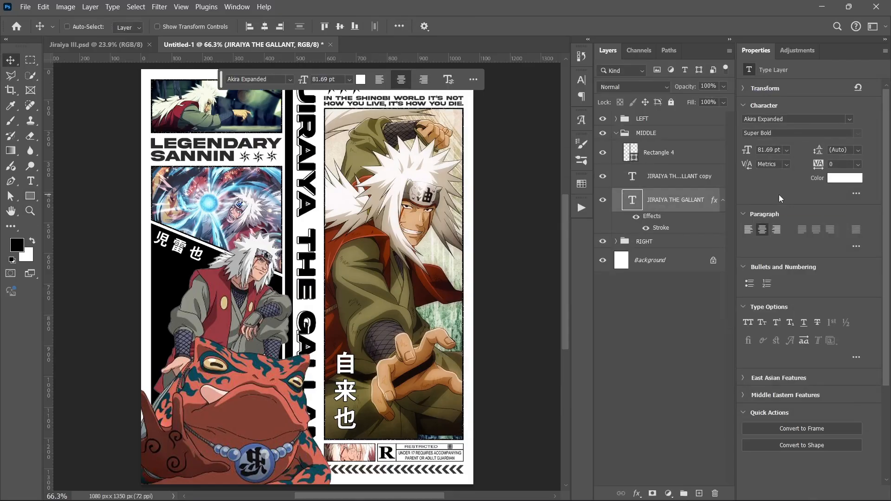
pyautogui.click(680, 376)
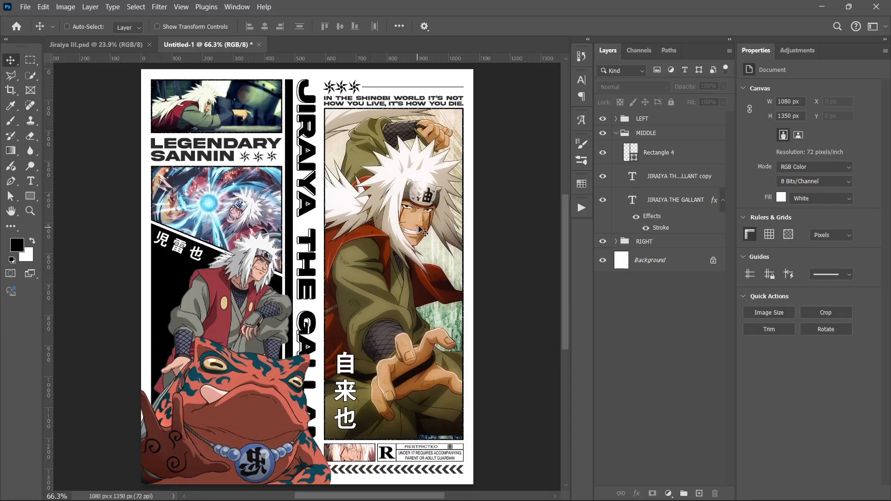
pyautogui.click(617, 134)
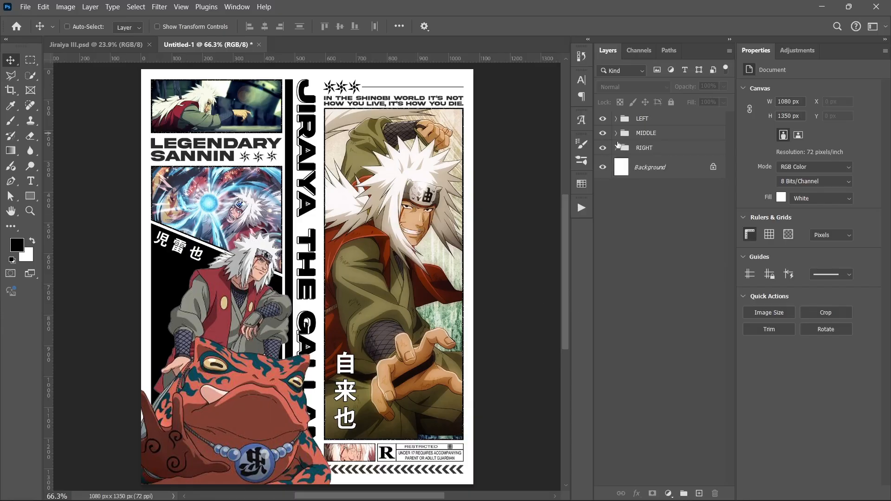
# Step: Add a Threshold adjustment at level 128 above the large Jiraiya picture in the RIGHT group's PIC subgroup, clipped to the picture
pyautogui.click(616, 148)
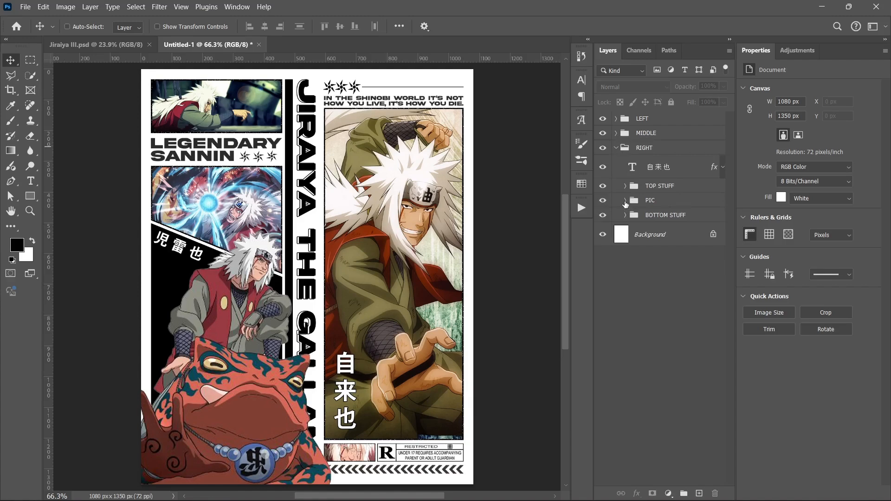
pyautogui.click(625, 200)
pyautogui.click(655, 220)
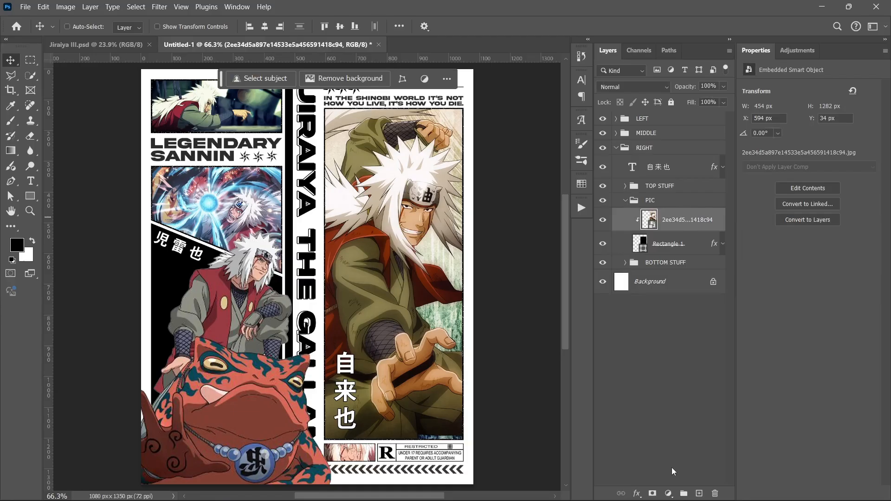
pyautogui.click(671, 493)
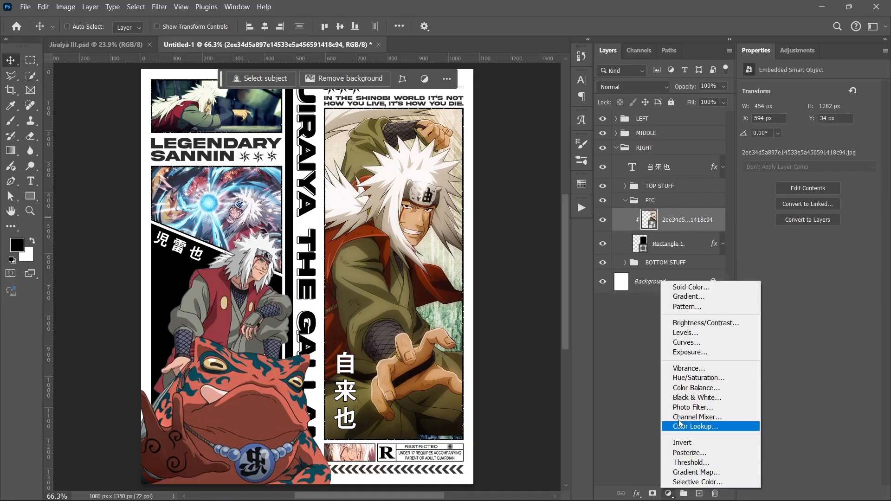
pyautogui.click(691, 462)
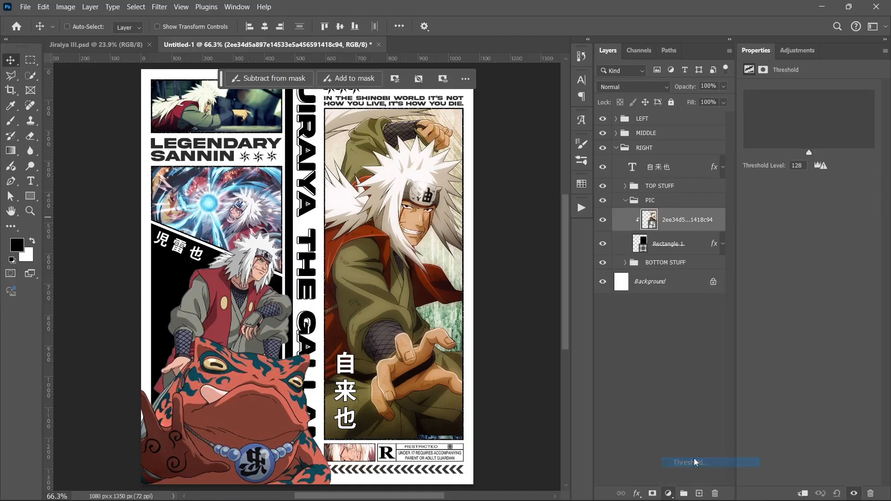
pyautogui.click(819, 492)
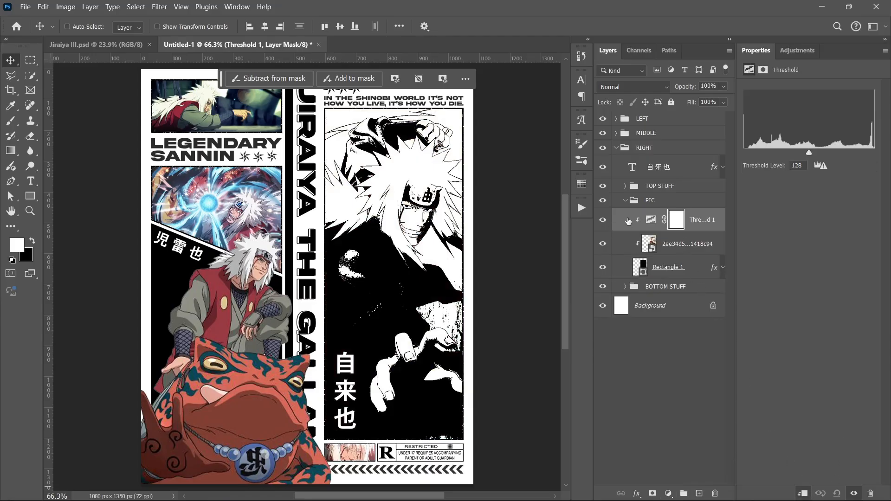
pyautogui.keyDown('shift'); pyautogui.click(696, 245); pyautogui.keyUp('shift')
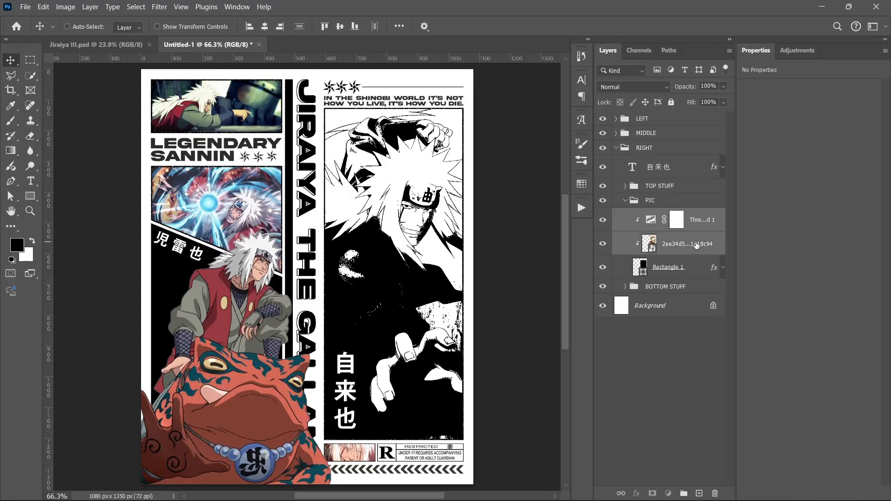
# Step: Apply an Add Noise filter of 20% with Uniform distribution to the PIC group's picture and collapse that group
pyautogui.click(696, 244)
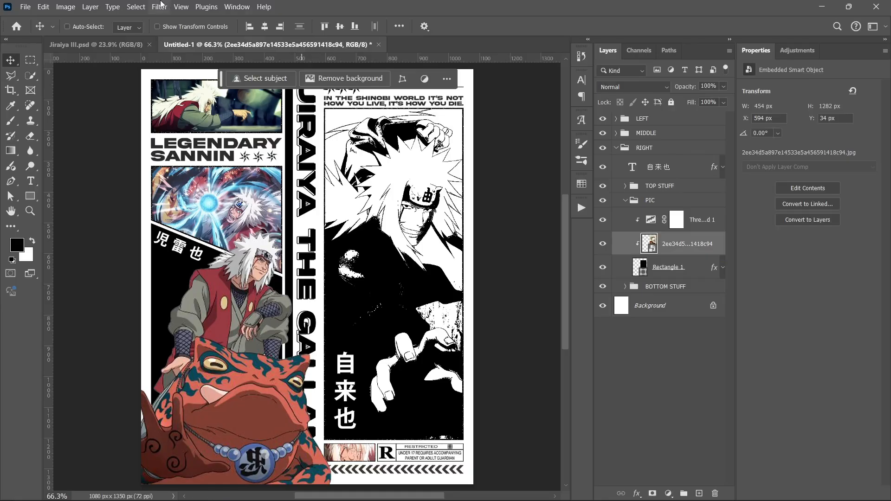
pyautogui.click(159, 6)
pyautogui.moveTo(181, 7)
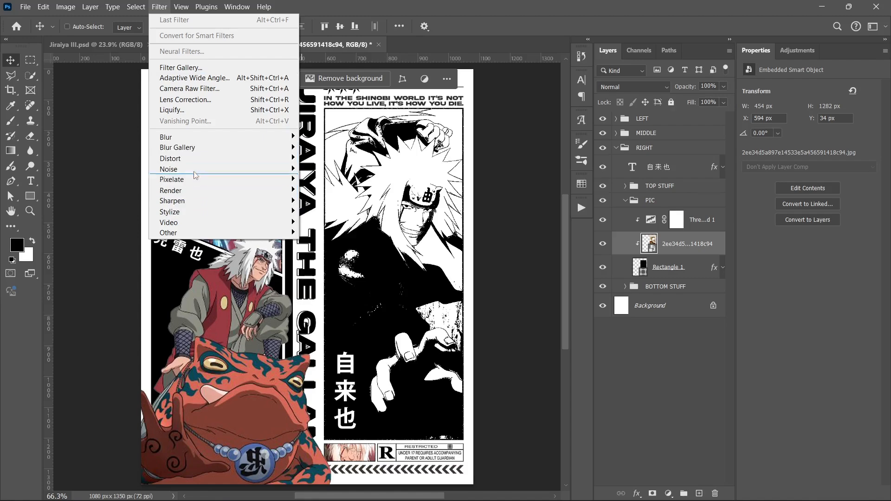
pyautogui.moveTo(195, 169)
pyautogui.click(328, 170)
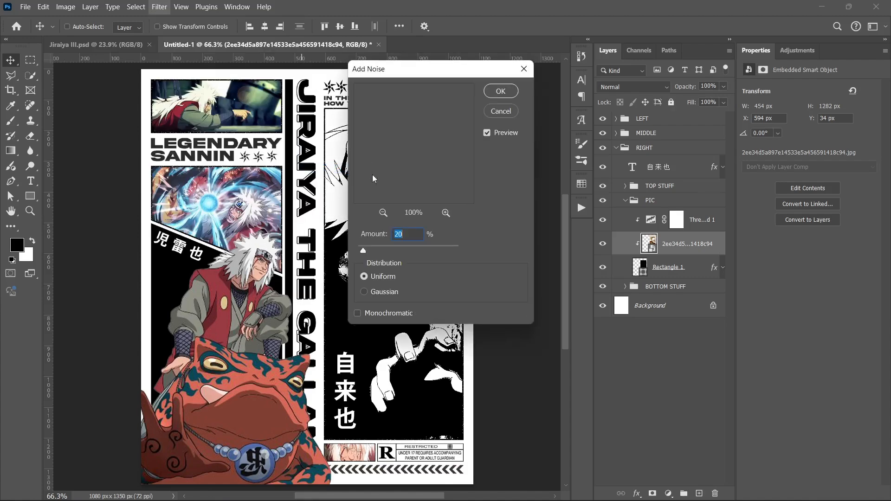
pyautogui.click(500, 92)
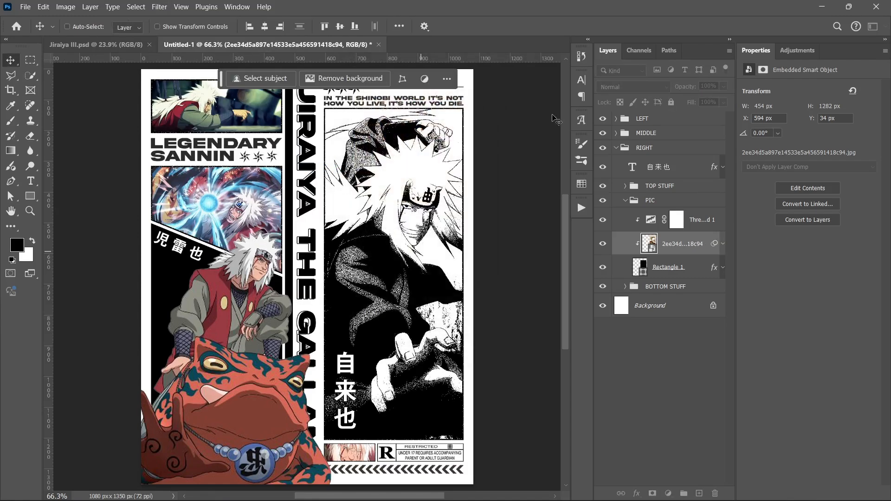
pyautogui.click(722, 245)
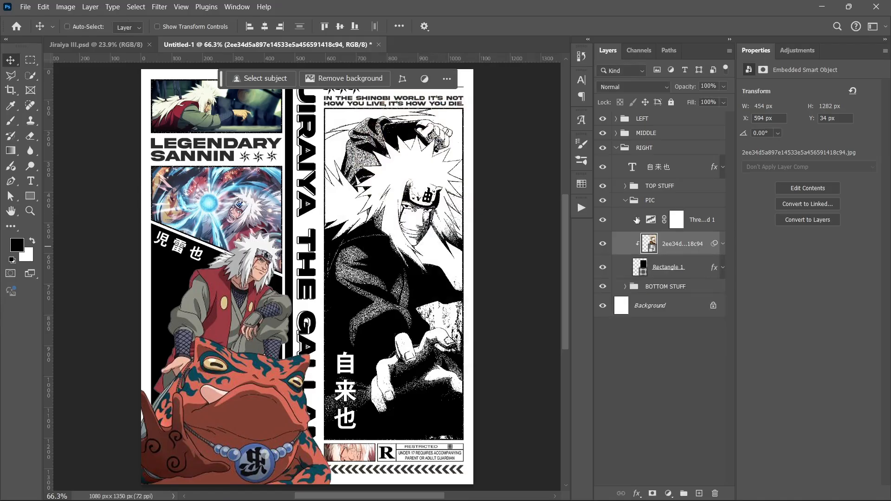
pyautogui.click(626, 201)
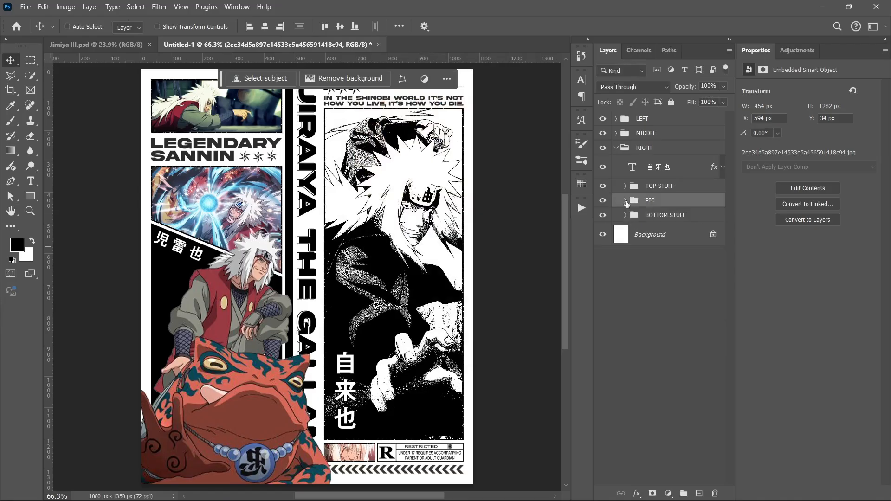
pyautogui.click(624, 153)
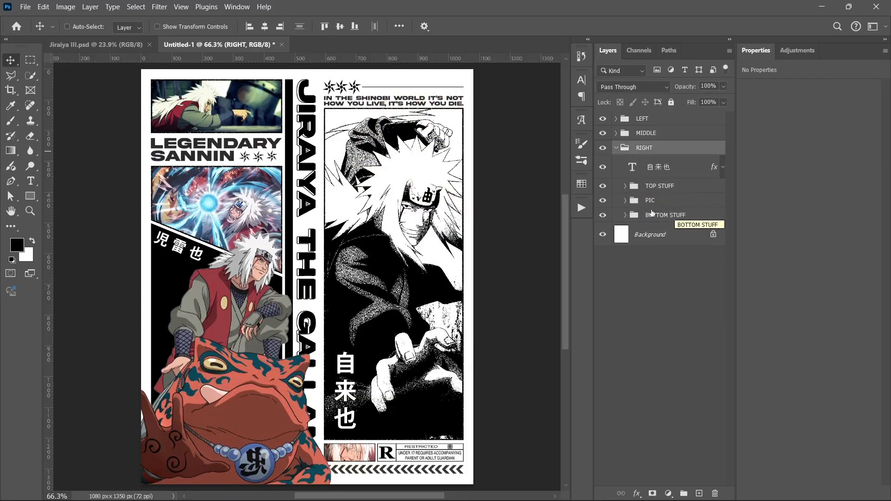
# Step: Add a Threshold adjustment at level 128 clipped to the small picture in the BOTTOM STUFF group
pyautogui.click(624, 215)
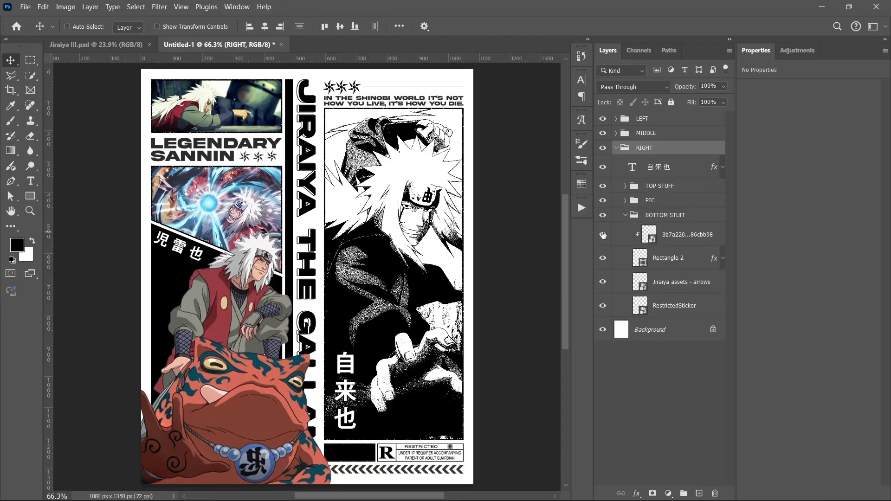
pyautogui.click(701, 240)
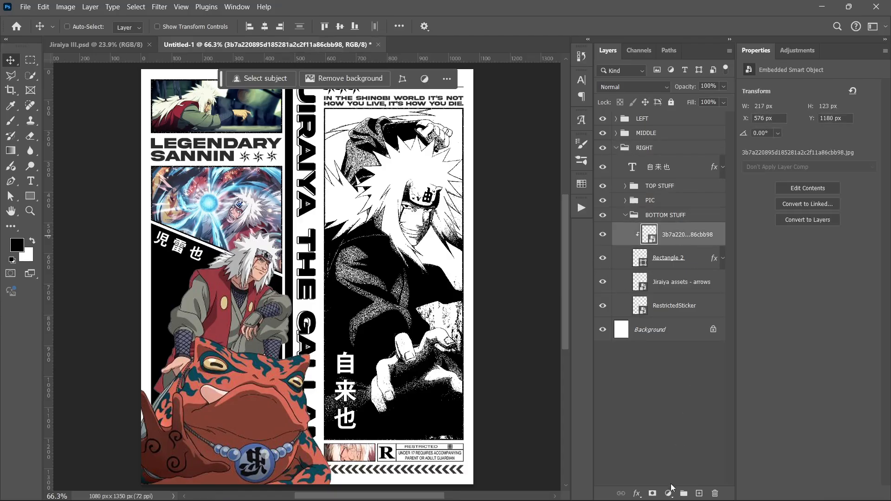
pyautogui.click(669, 492)
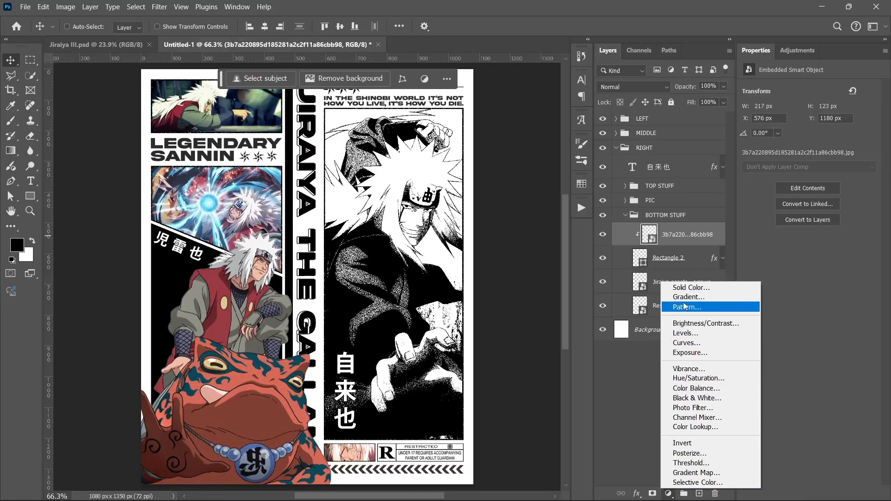
pyautogui.click(687, 463)
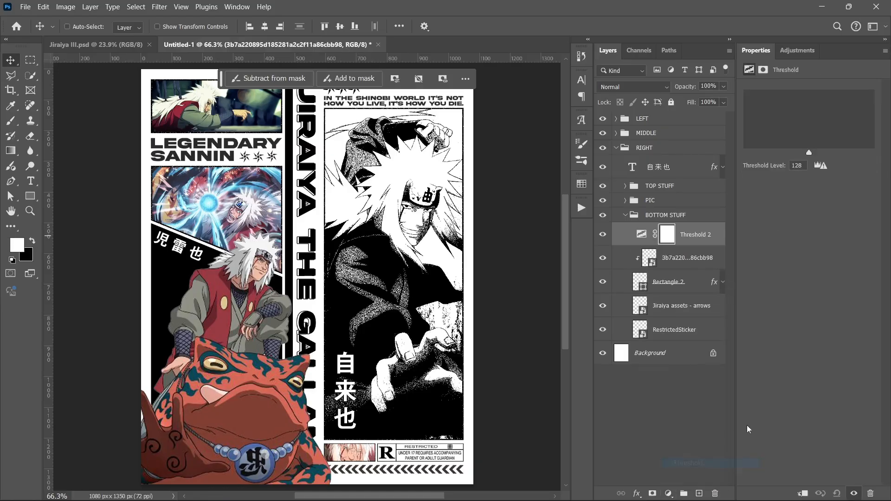
pyautogui.click(800, 487)
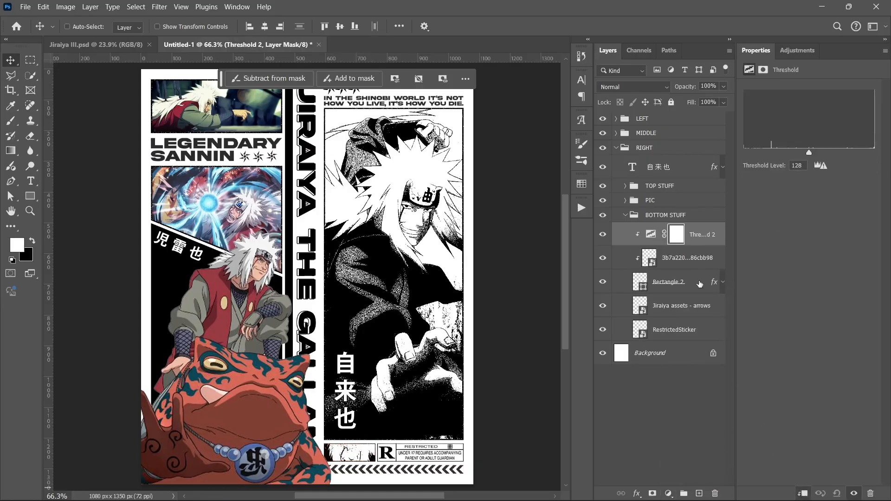
# Step: Apply 20% Uniform Add Noise to the small BOTTOM STUFF picture, then collapse the BOTTOM STUFF and RIGHT groups
pyautogui.click(692, 263)
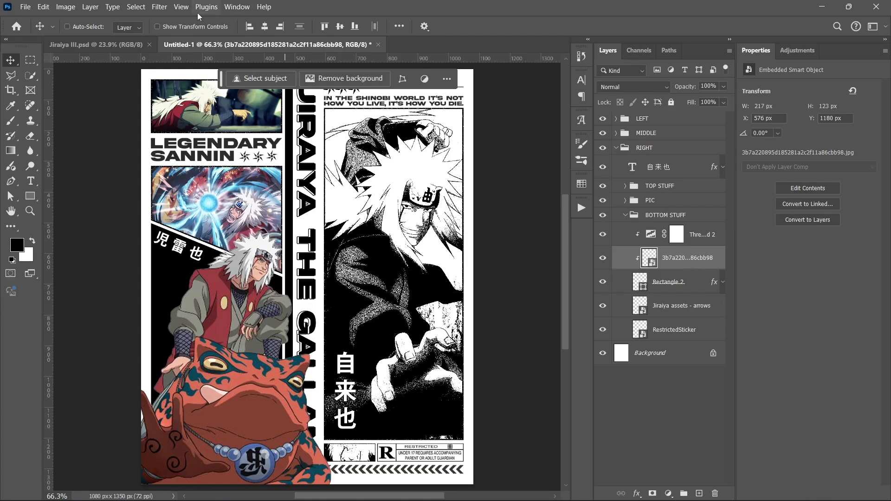
pyautogui.click(160, 7)
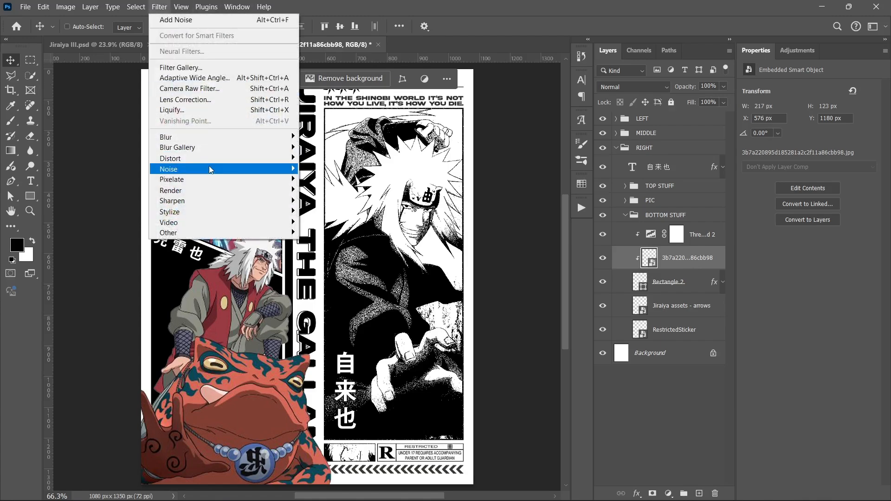
pyautogui.click(326, 168)
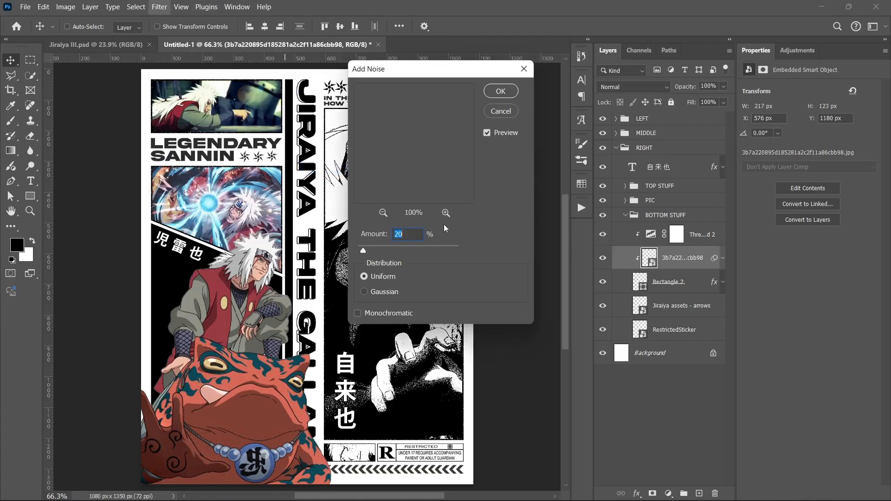
pyautogui.click(500, 93)
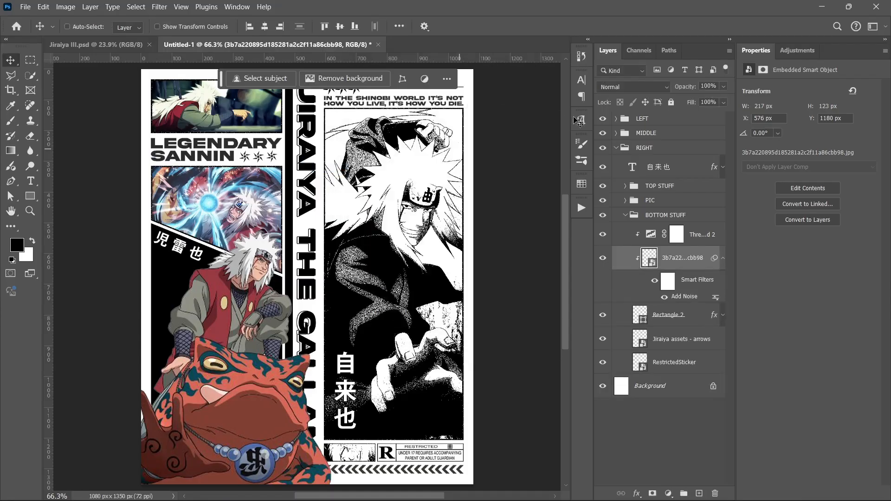
pyautogui.click(723, 258)
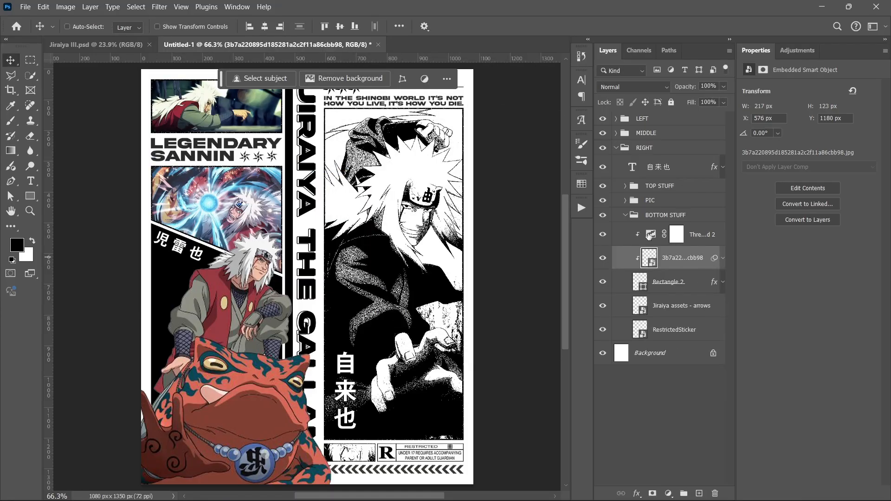
pyautogui.click(627, 216)
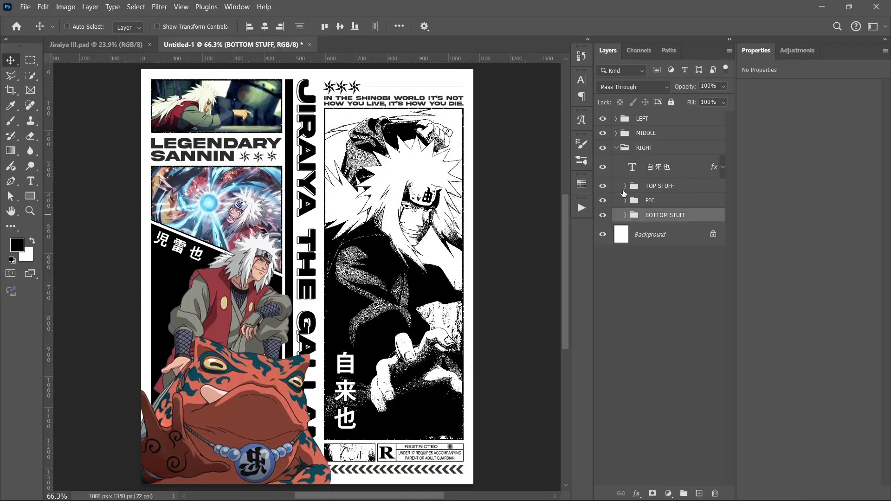
pyautogui.click(615, 148)
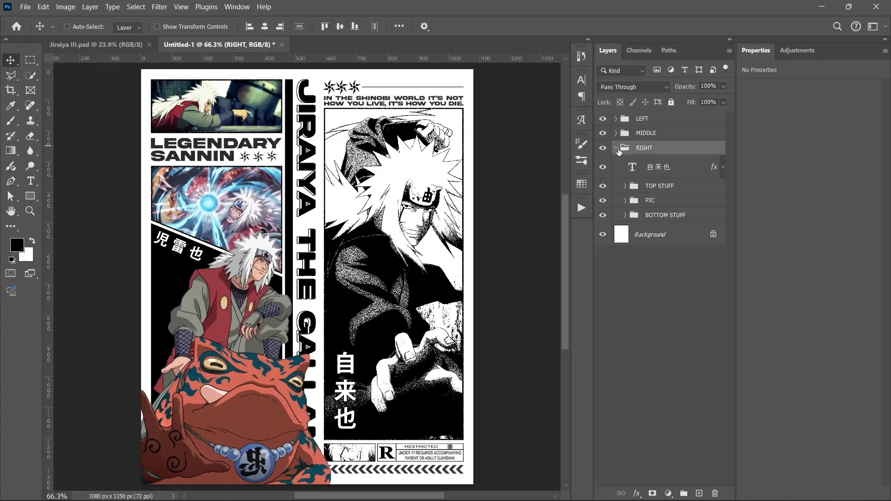
pyautogui.click(617, 148)
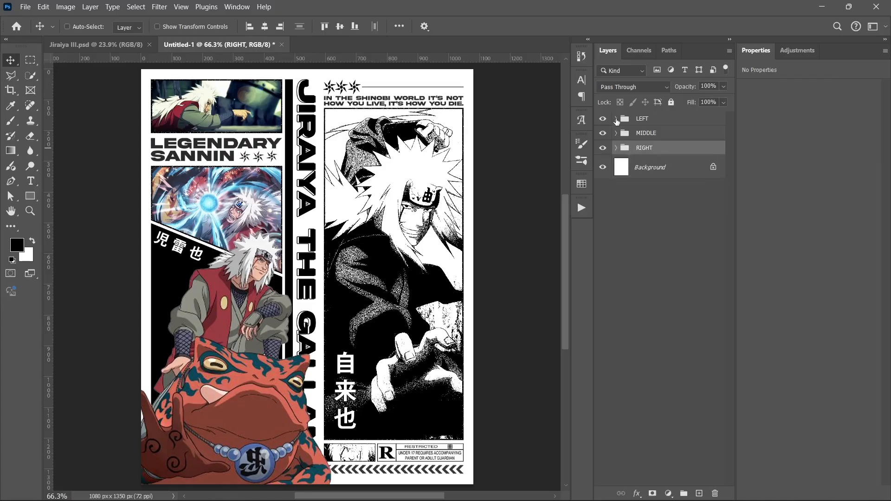
# Step: Add a Threshold adjustment clipped to the picture in the LEFT group's TOP subgroup
pyautogui.click(616, 119)
pyautogui.click(626, 157)
pyautogui.click(687, 176)
pyautogui.click(669, 493)
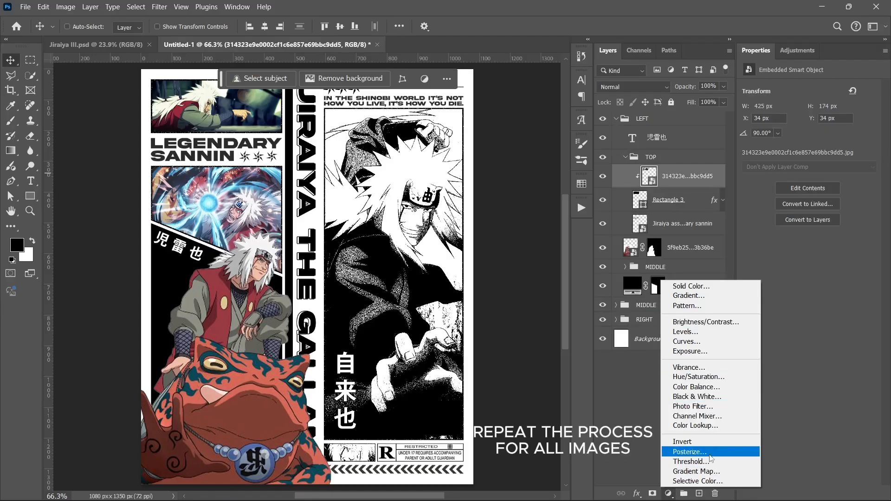
pyautogui.click(690, 461)
pyautogui.hotkey('ctrl', 'alt', 'g')
# Step: Apply an Add Noise filter of 20% with Uniform distribution to the TOP group's picture and collapse its filter list
pyautogui.click(687, 200)
pyautogui.click(159, 6)
pyautogui.click(325, 190)
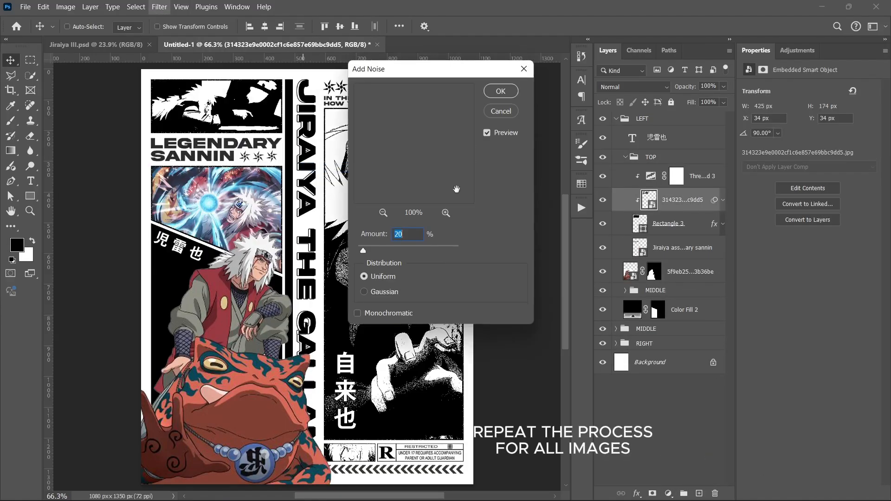
pyautogui.press('Return')
pyautogui.click(722, 199)
# Step: Add a Threshold adjustment clipped to the picture in the LEFT group's MIDDLE subgroup
pyautogui.click(652, 274)
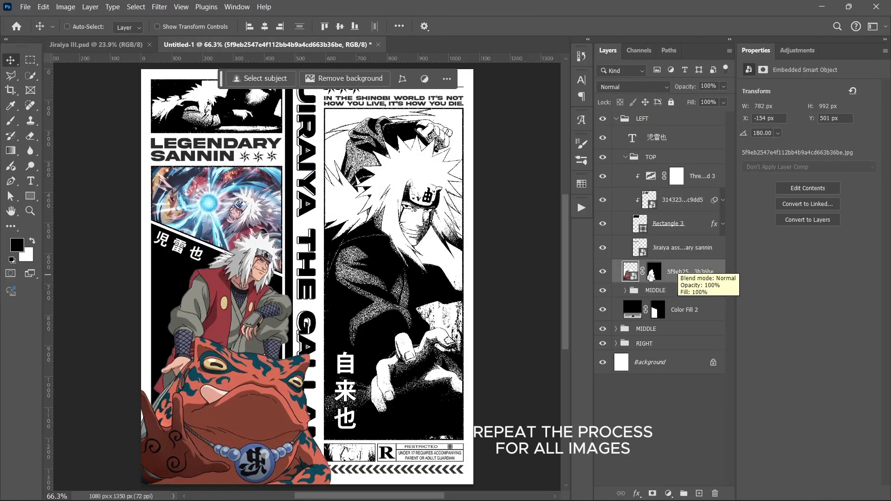
pyautogui.click(625, 290)
pyautogui.click(687, 309)
pyautogui.click(668, 493)
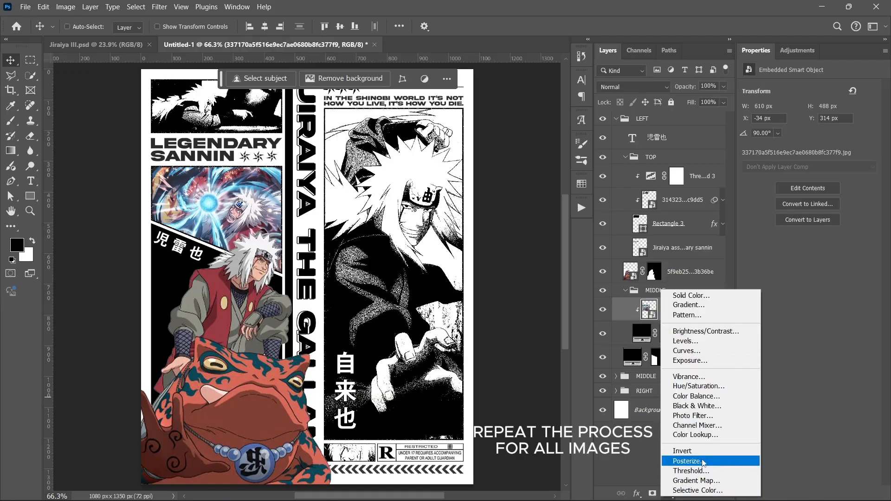
pyautogui.click(690, 471)
pyautogui.hotkey('ctrl', 'alt', 'g')
# Step: Apply a 20% Uniform Add Noise filter to the MIDDLE subgroup's picture and collapse that subgroup
pyautogui.click(682, 333)
pyautogui.hotkey('ctrl', 'alt', 'f')
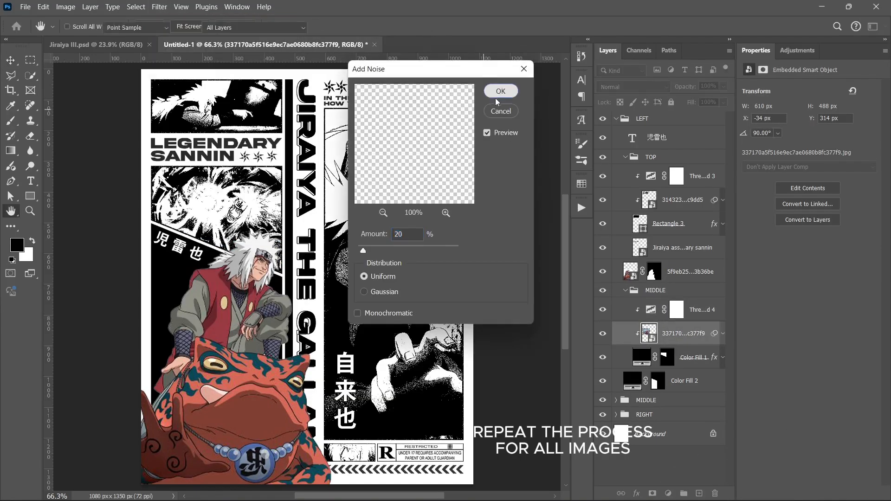
pyautogui.click(495, 98)
pyautogui.press('v')
pyautogui.click(625, 290)
# Step: Add a Threshold adjustment at level 128 clipped to the masked cutout of Jiraiya on the toad
pyautogui.click(687, 271)
pyautogui.click(668, 494)
pyautogui.click(691, 471)
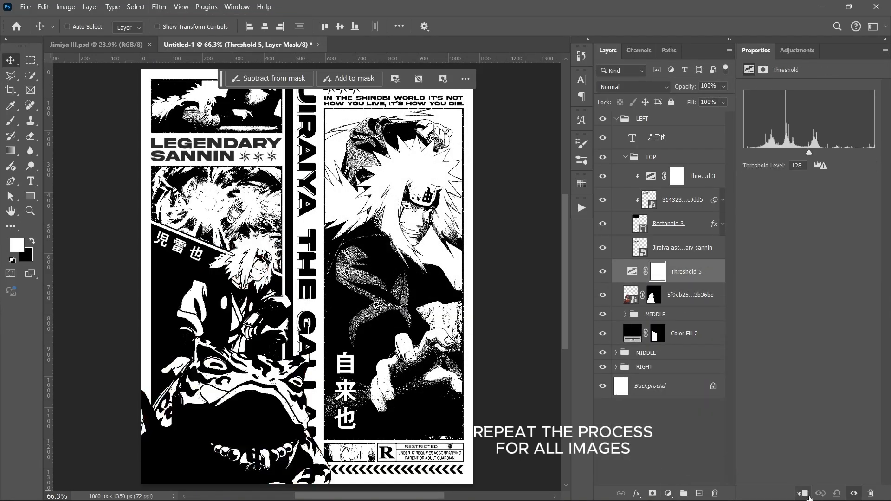
pyautogui.hotkey('ctrl', 'alt', 'g')
# Step: Apply a 20% Uniform Add Noise filter to the Jiraiya-and-toad cutout and deselect all layers
pyautogui.click(687, 295)
pyautogui.hotkey('ctrl', 'alt', 'f')
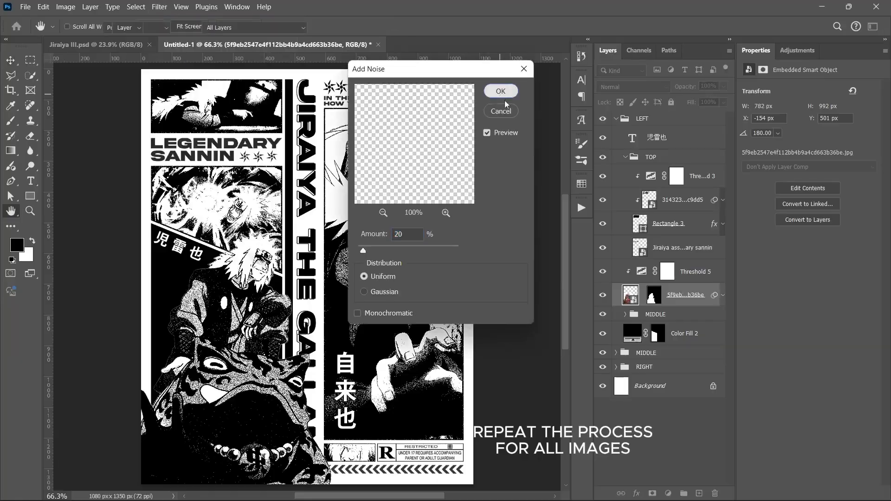
pyautogui.click(501, 95)
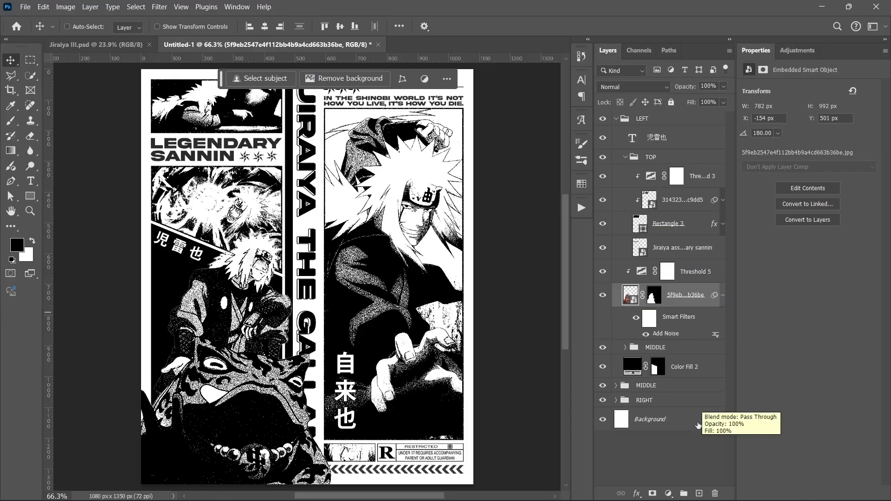
pyautogui.click(687, 446)
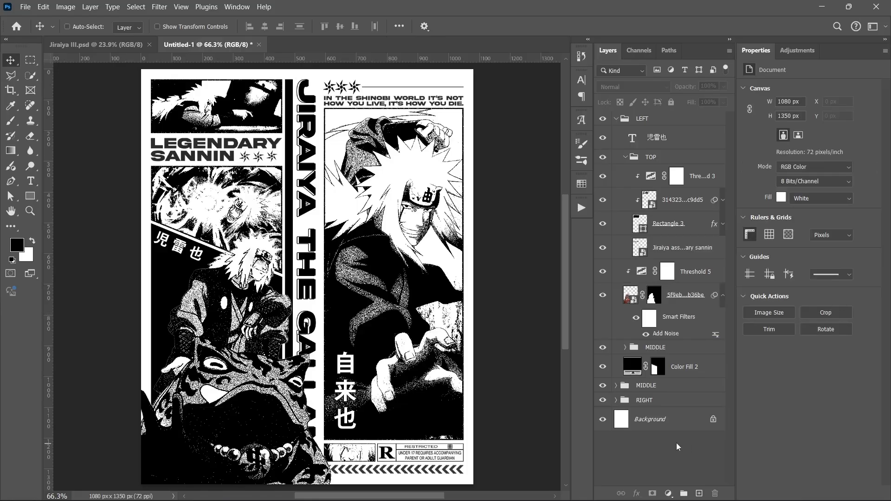
# Step: Collapse the LEFT group and place Texture2 from the Jiraiya Assets folder above it, scaled to 94.17% to cover the canvas
pyautogui.click(618, 119)
pyautogui.click(662, 123)
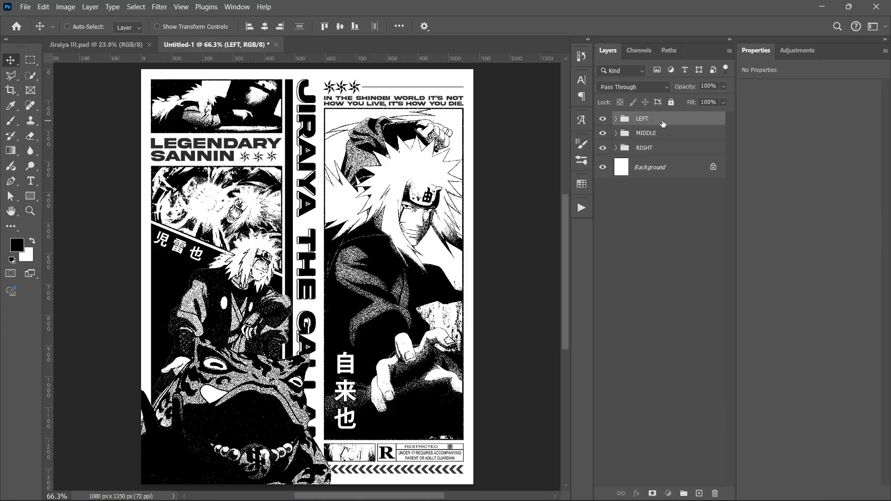
pyautogui.moveTo(441, 499)
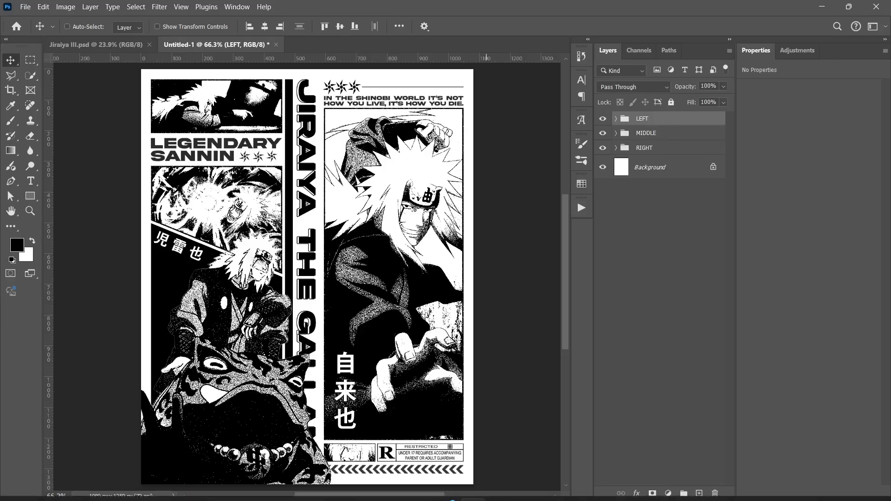
pyautogui.click(406, 486)
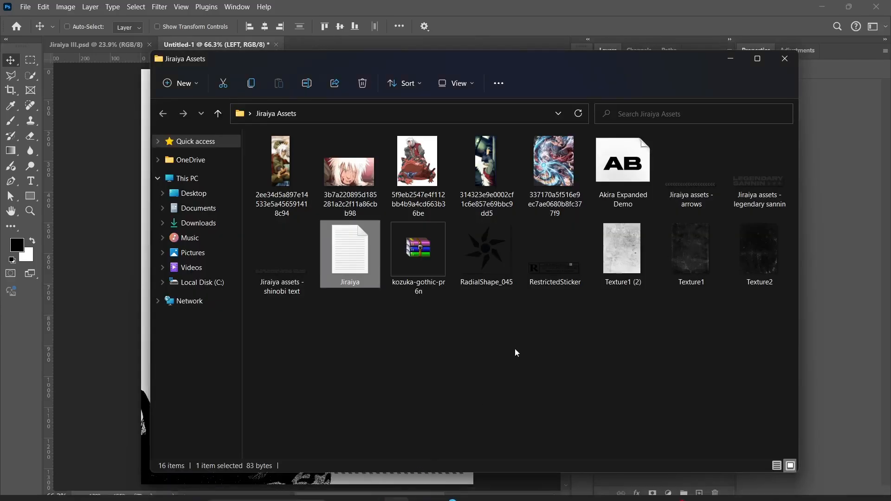
pyautogui.click(738, 249)
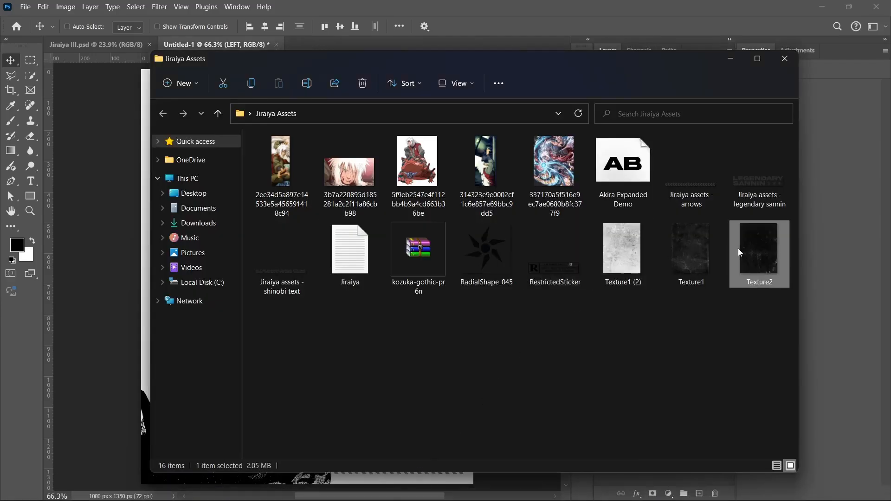
pyautogui.moveTo(759, 254); pyautogui.dragTo(138, 304)
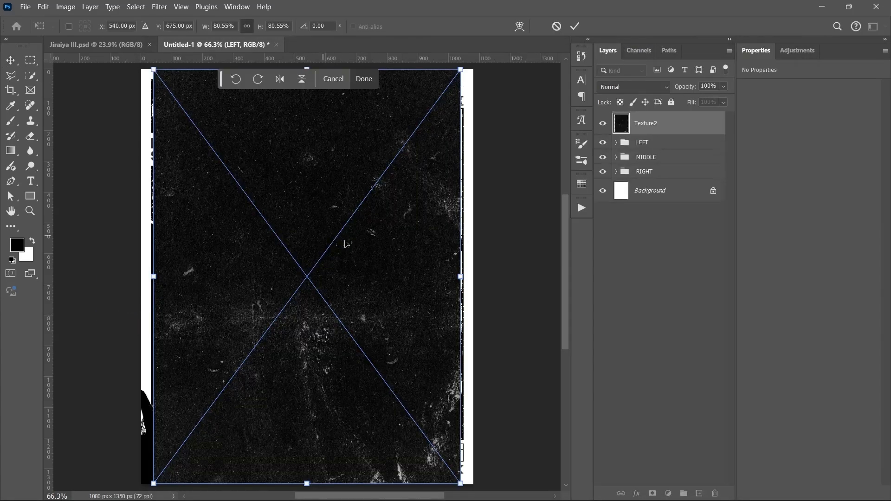
pyautogui.moveTo(461, 277); pyautogui.dragTo(481, 276)
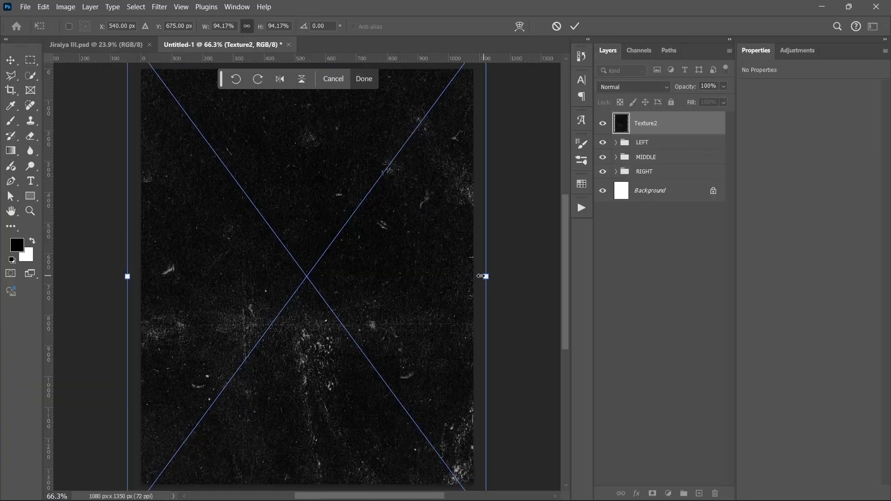
pyautogui.press('Return')
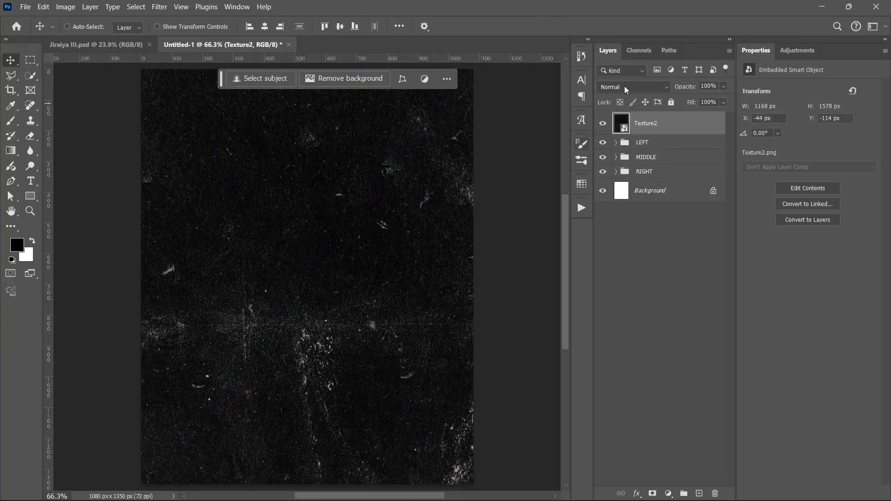
# Step: Set the Texture2 layer's blend mode to Lighter Color and its fill to 53%
pyautogui.click(627, 87)
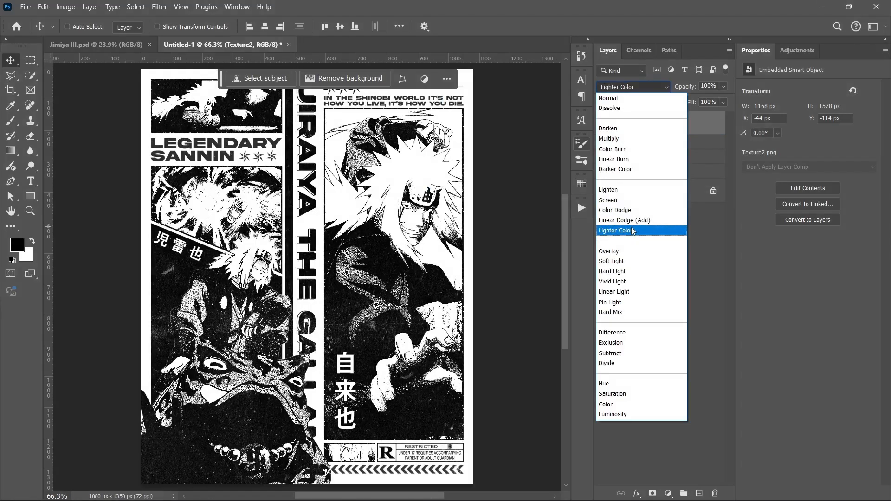
pyautogui.click(632, 230)
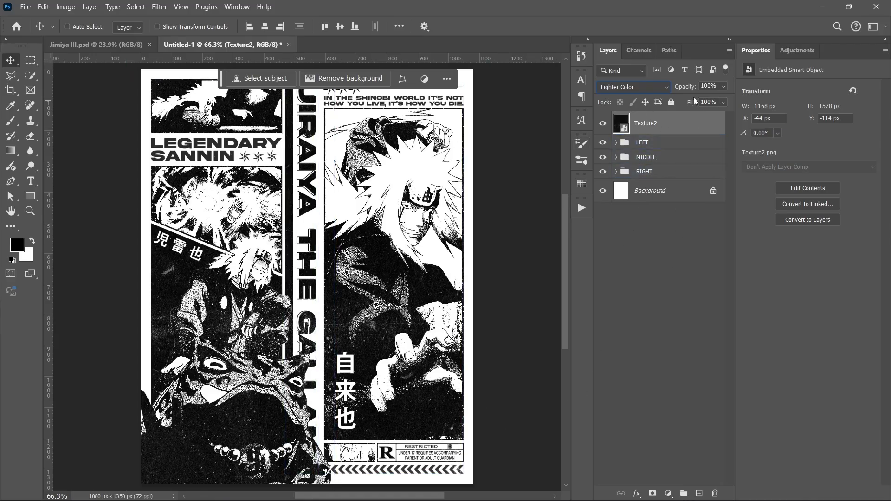
pyautogui.moveTo(692, 103)
pyautogui.mouseDown()
pyautogui.moveTo(670, 106)
pyautogui.moveTo(682, 104)
pyautogui.mouseUp()
# Step: Place Texture1 from the Jiraiya Assets folder above Texture2, scaled to 89.84% to cover the canvas
pyautogui.moveTo(446, 495)
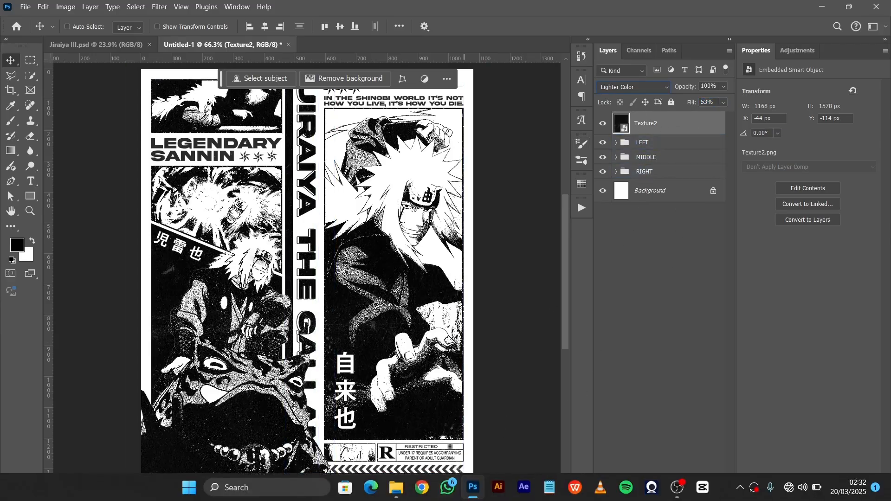
pyautogui.click(406, 492)
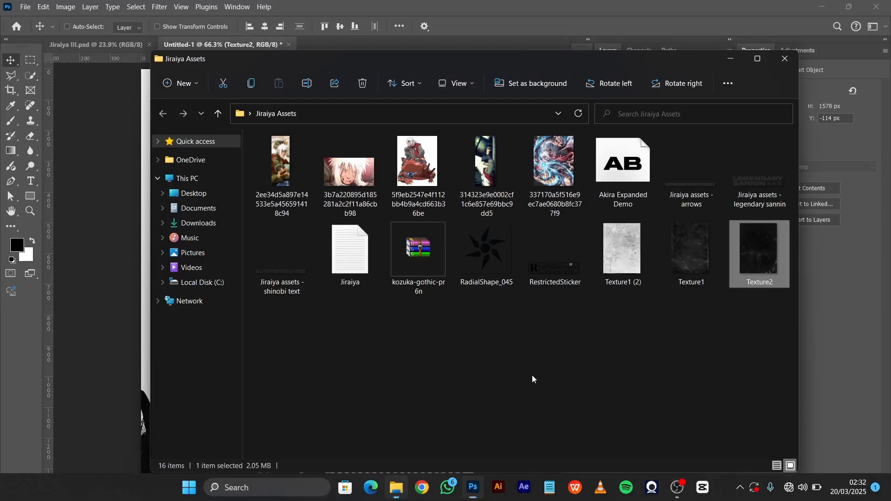
pyautogui.click(696, 260)
pyautogui.moveTo(690, 263); pyautogui.dragTo(478, 278)
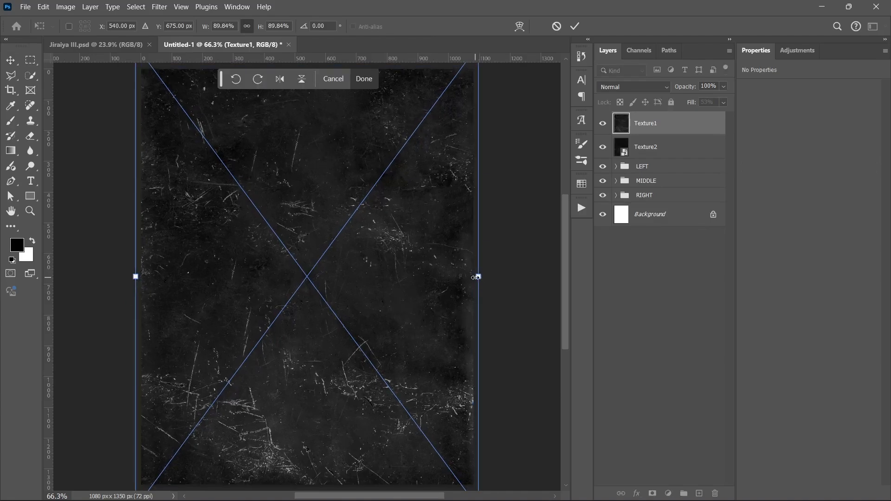
pyautogui.press('Return')
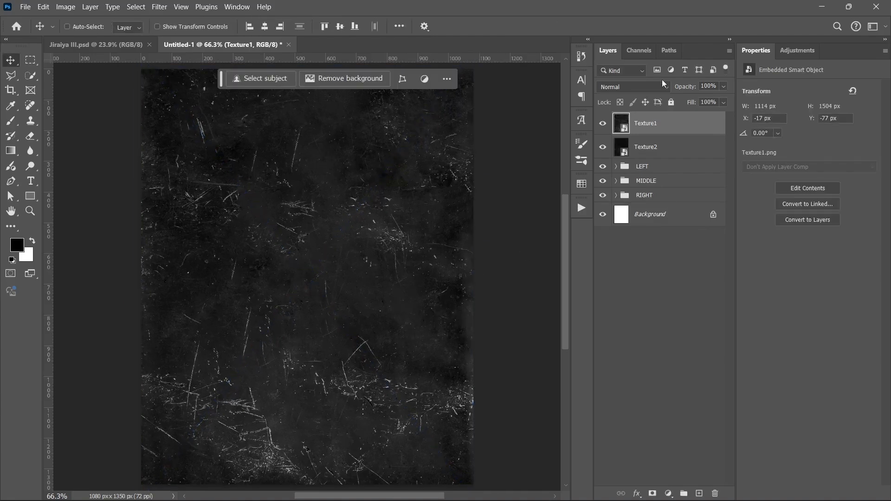
# Step: Set the Texture1 layer's blend mode to Linear Dodge (Add) and its fill to 82%
pyautogui.click(663, 84)
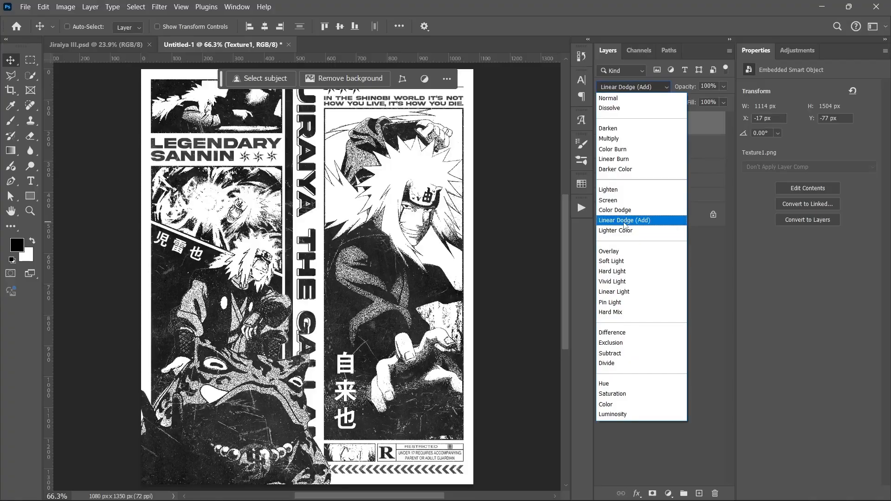
pyautogui.click(625, 220)
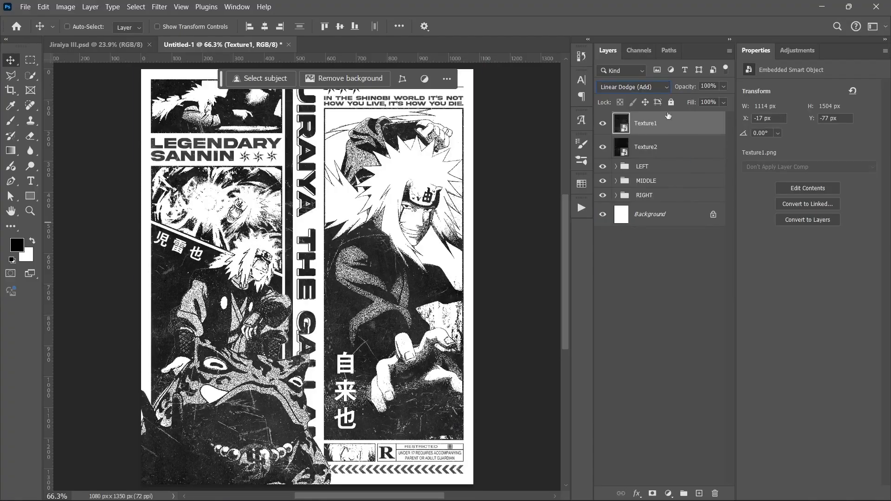
pyautogui.moveTo(691, 105); pyautogui.dragTo(686, 105)
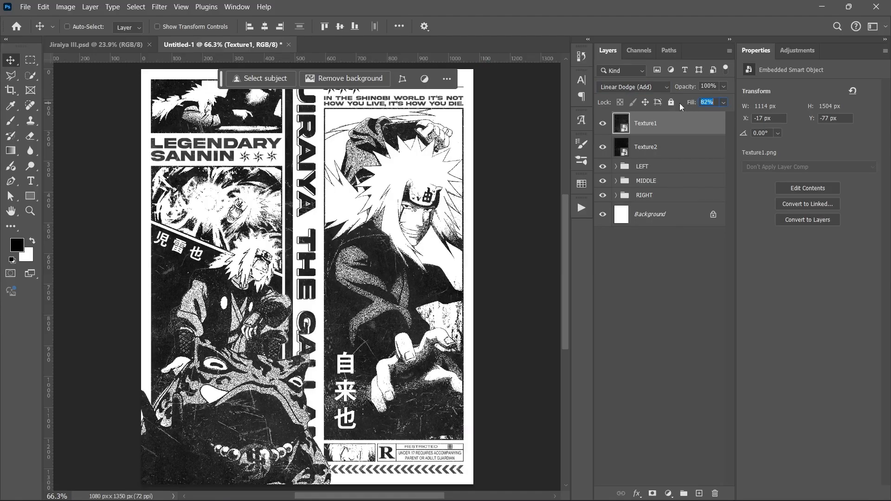
# Step: Place Texture1 (2) from the Jiraiya Assets folder as the uppermost layer, scaled to 89.84% to cover the canvas
pyautogui.click(396, 488)
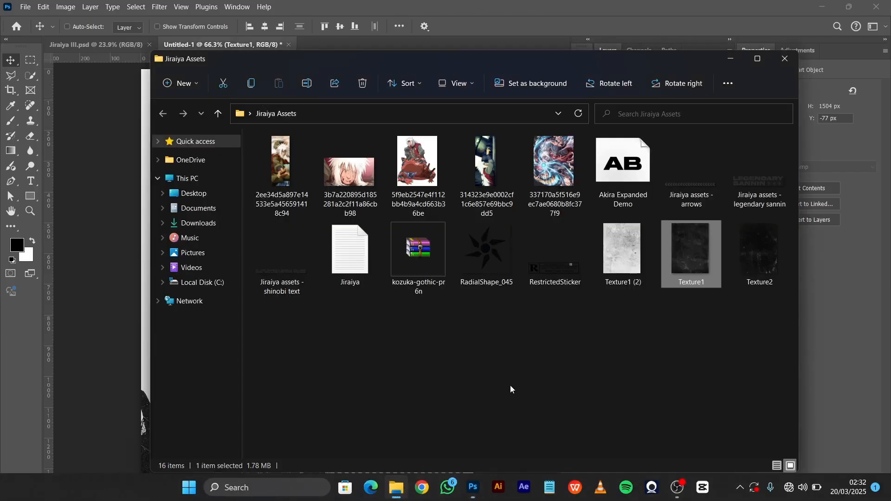
pyautogui.moveTo(618, 260); pyautogui.dragTo(119, 294)
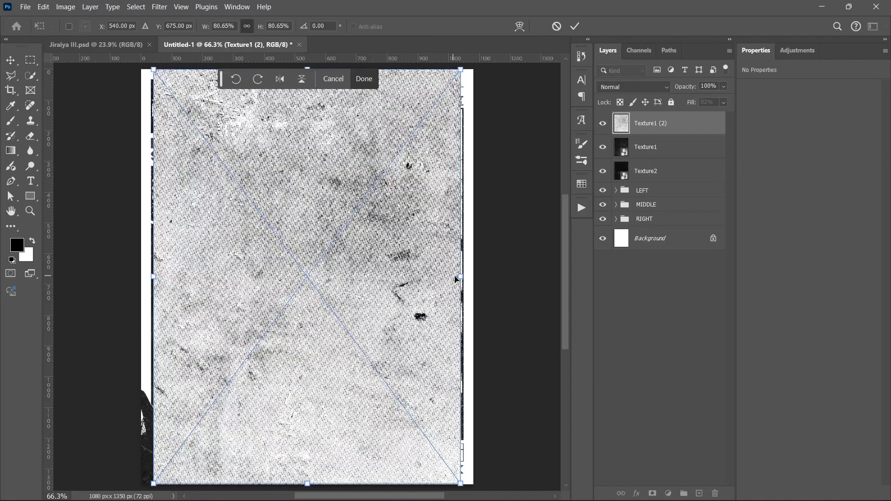
pyautogui.moveTo(459, 277); pyautogui.dragTo(478, 277)
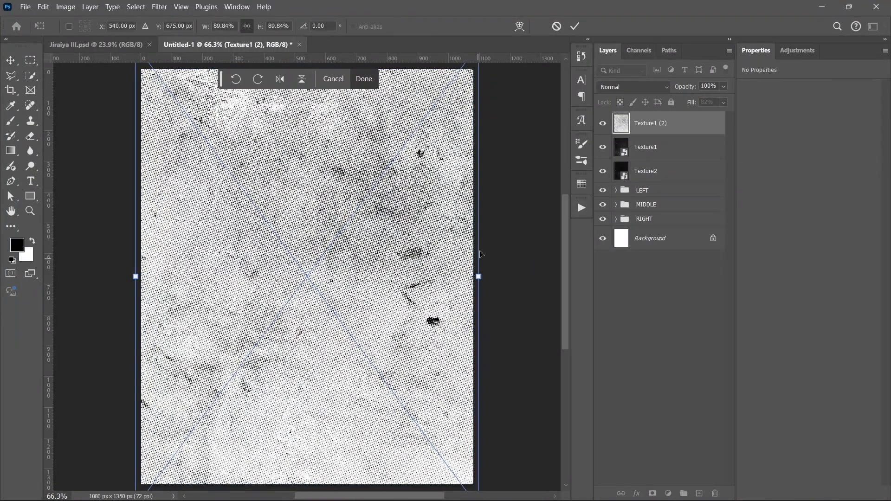
pyautogui.click(575, 26)
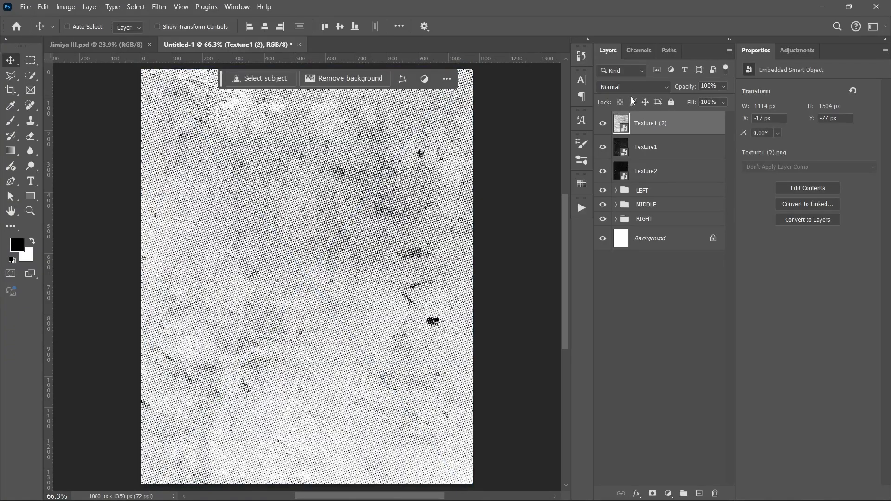
# Step: Set the Texture1 (2) layer's blend mode to Multiply and its fill to 25%, and deselect it
pyautogui.click(642, 88)
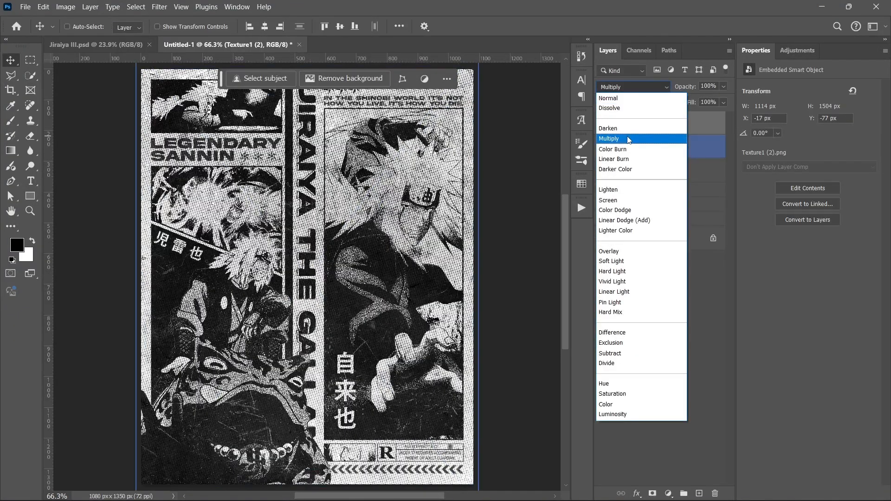
pyautogui.click(629, 140)
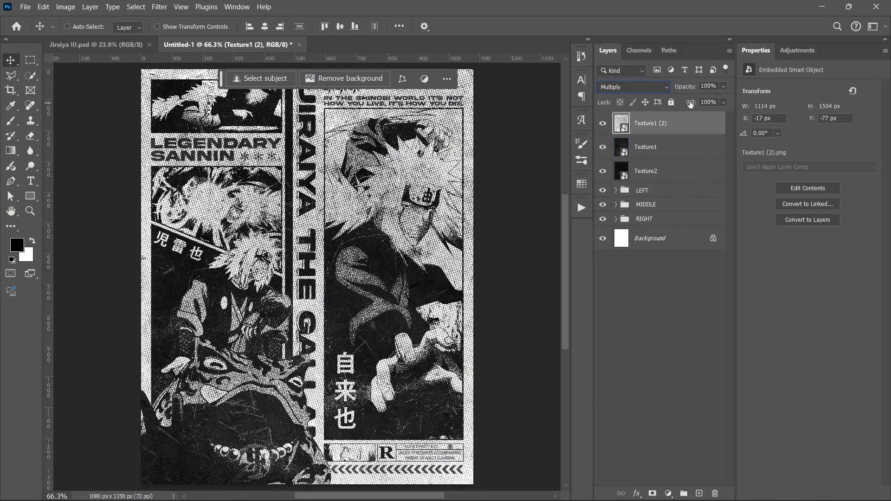
pyautogui.moveTo(688, 102); pyautogui.dragTo(680, 101)
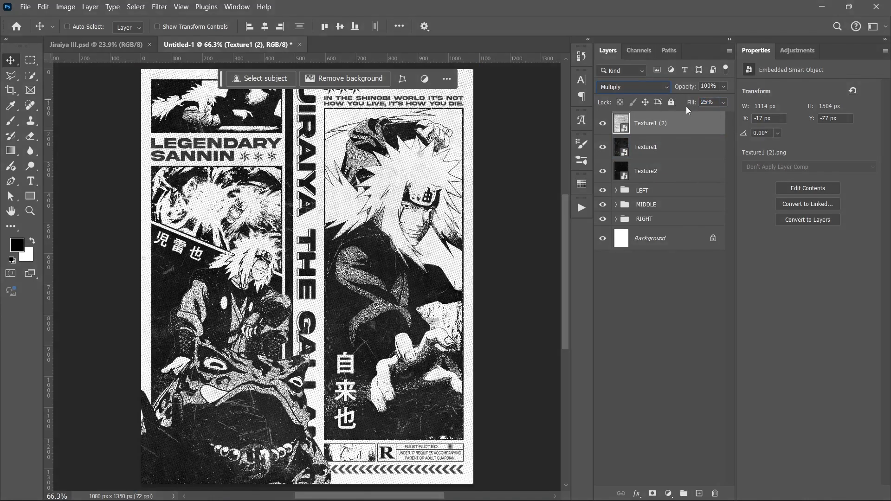
pyautogui.click(664, 293)
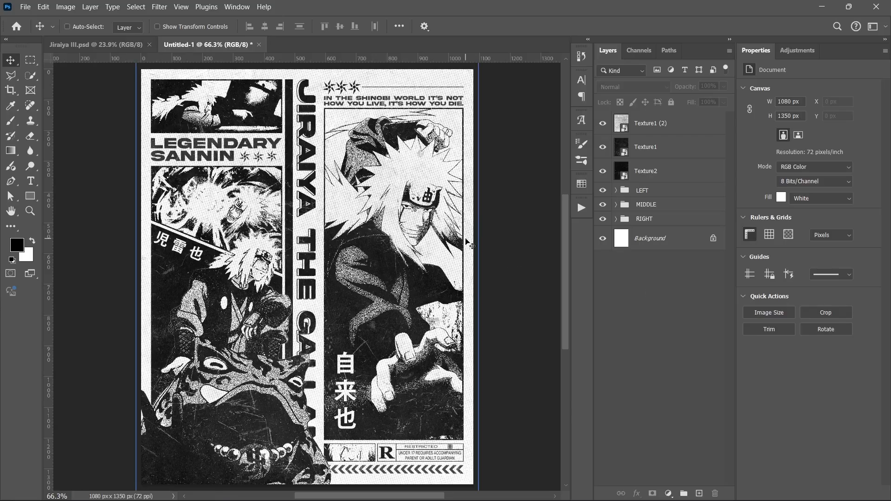
# Step: Try to stamp all visible layers into a new merged layer above Texture1 (2)
pyautogui.moveTo(511, 499)
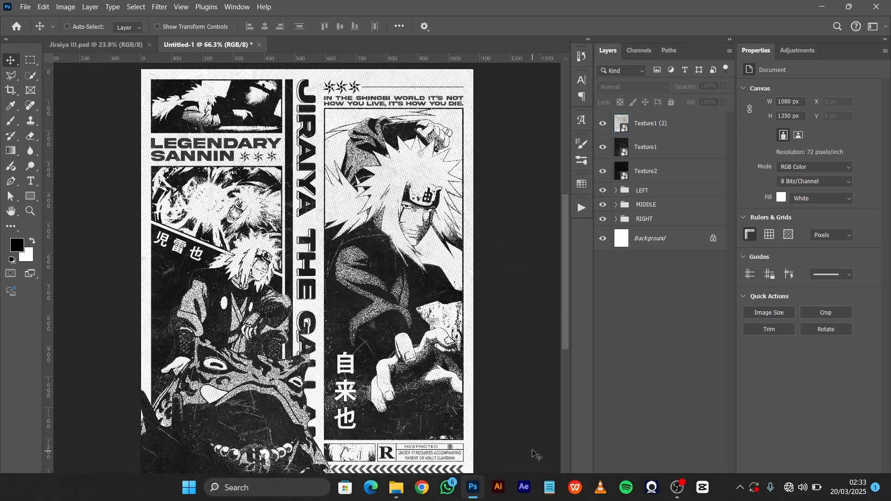
pyautogui.click(685, 126)
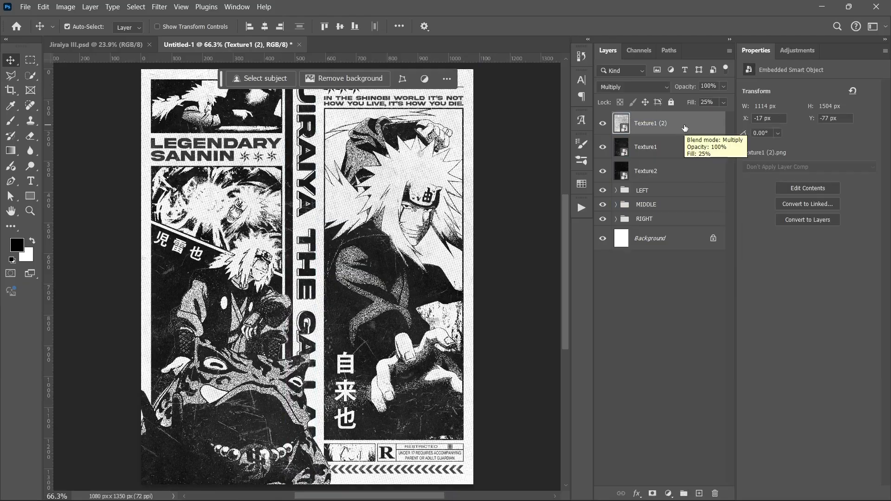
pyautogui.hotkey('ctrl', 'shift', 'alt', 'e')
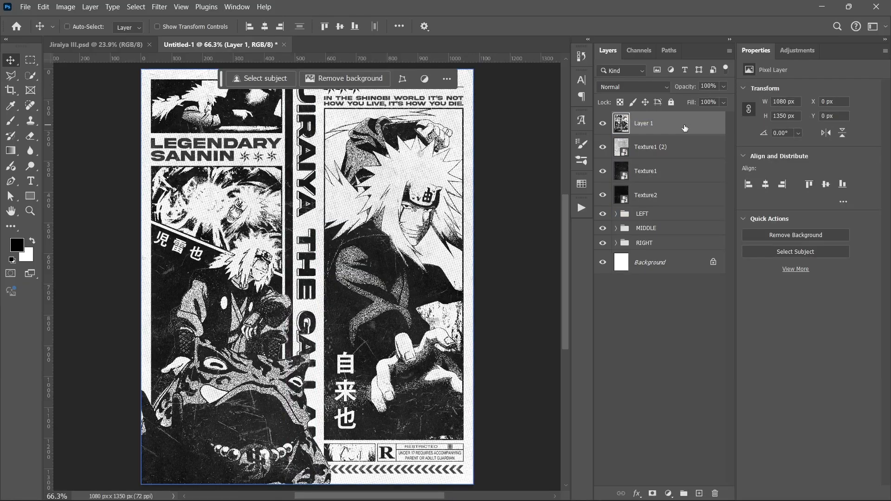
pyautogui.hotkey('ctrl', 'z')
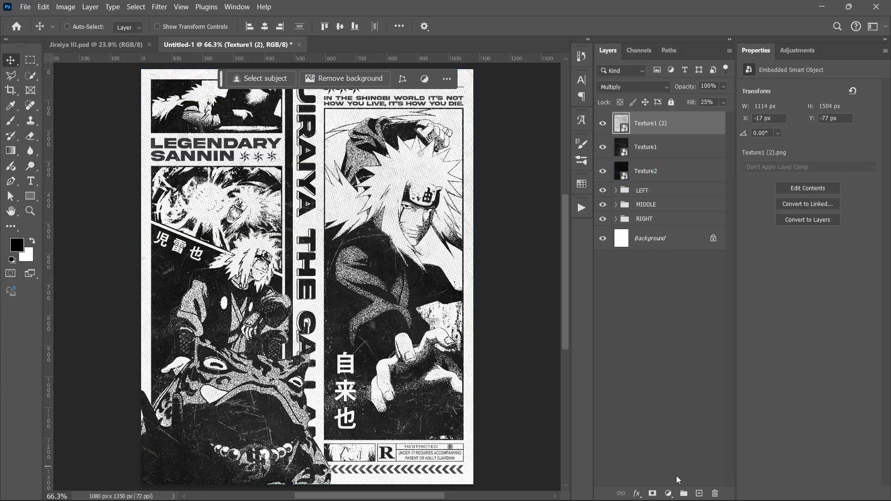
# Step: Add a Gradient Map adjustment layer above Texture1 (2) with the dark-grey-to-orange preset from the Wave Index gradient map pack
pyautogui.click(668, 494)
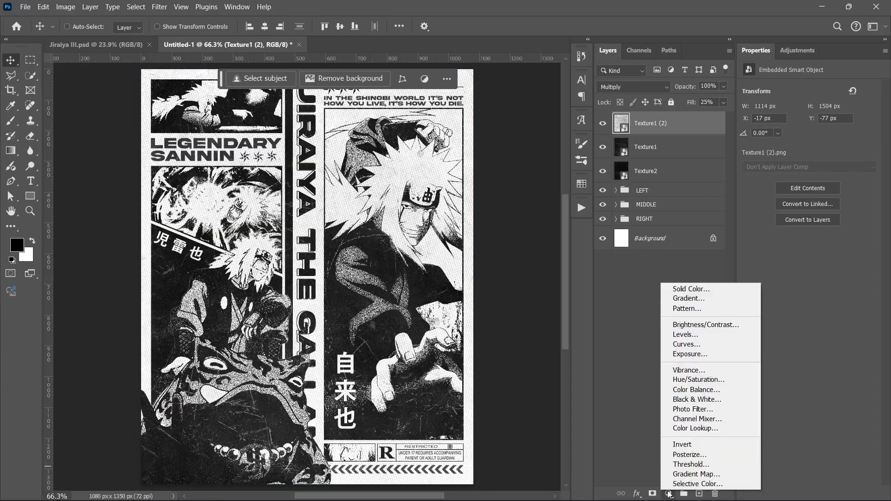
pyautogui.click(689, 471)
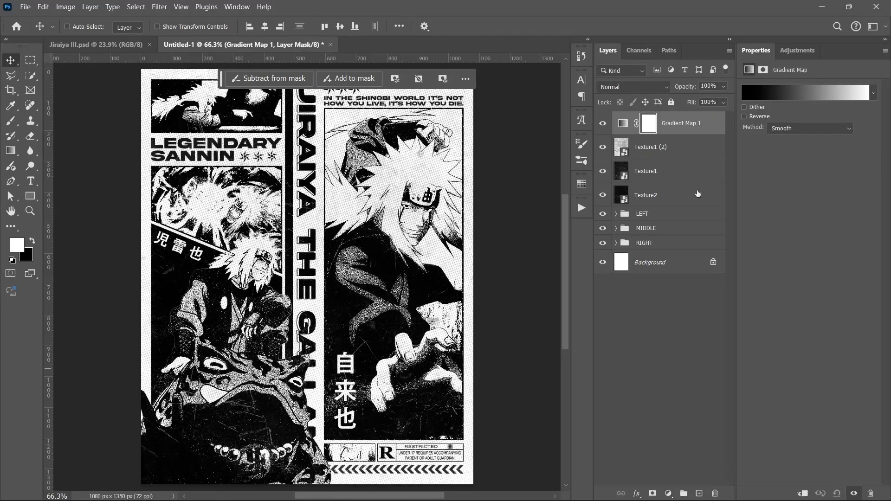
pyautogui.click(820, 94)
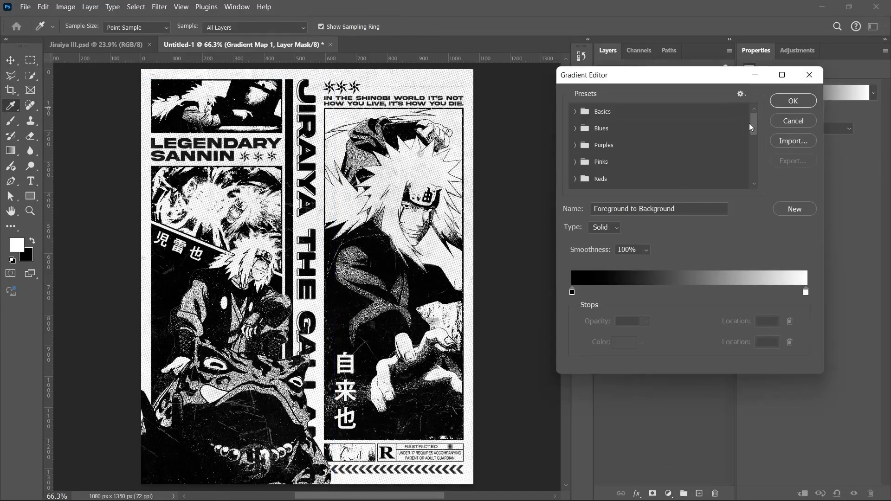
pyautogui.moveTo(751, 124); pyautogui.dragTo(750, 190)
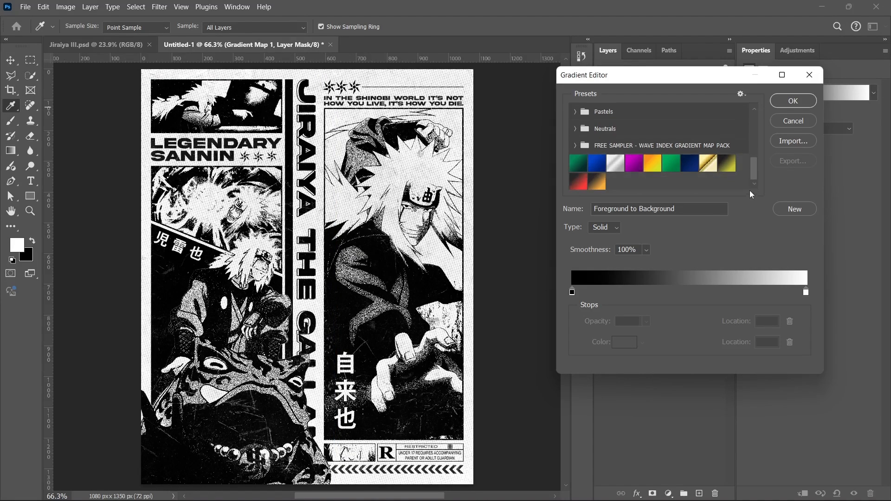
pyautogui.click(727, 169)
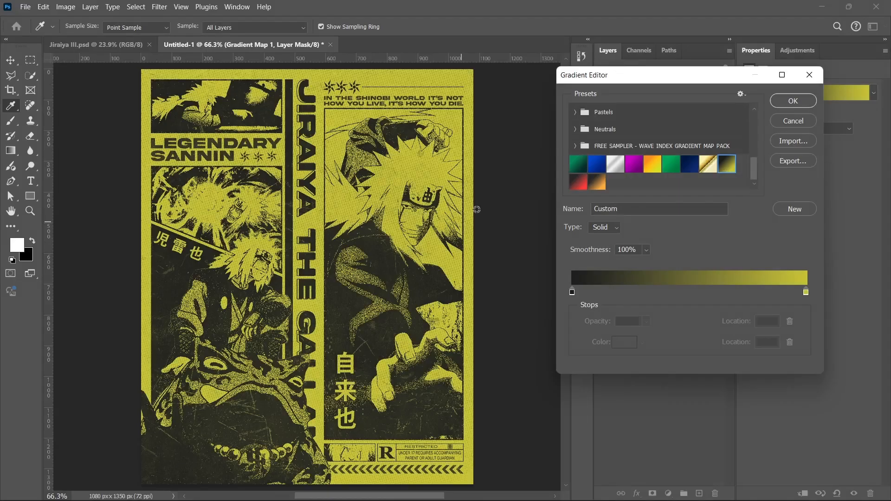
pyautogui.click(596, 186)
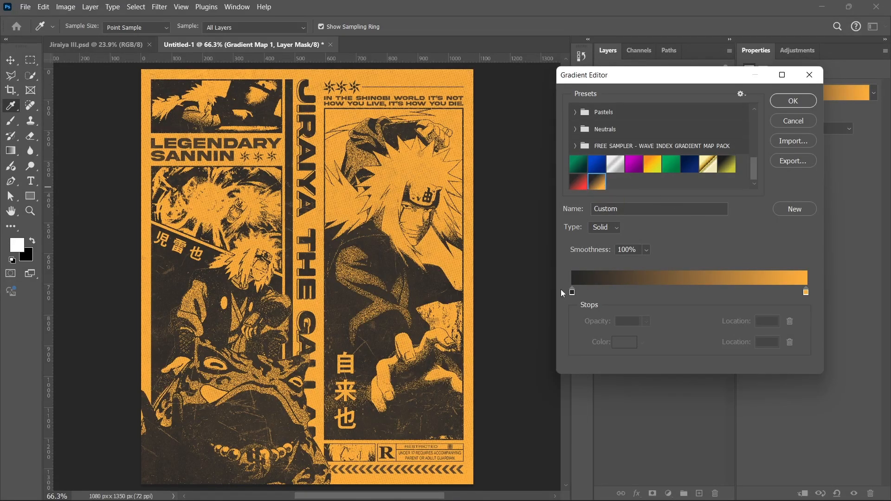
# Step: Confirm the gradient map's stop colours as #262626 at 0% and #ffae3a at 100%, and accept the gradient
pyautogui.click(572, 293)
pyautogui.click(621, 347)
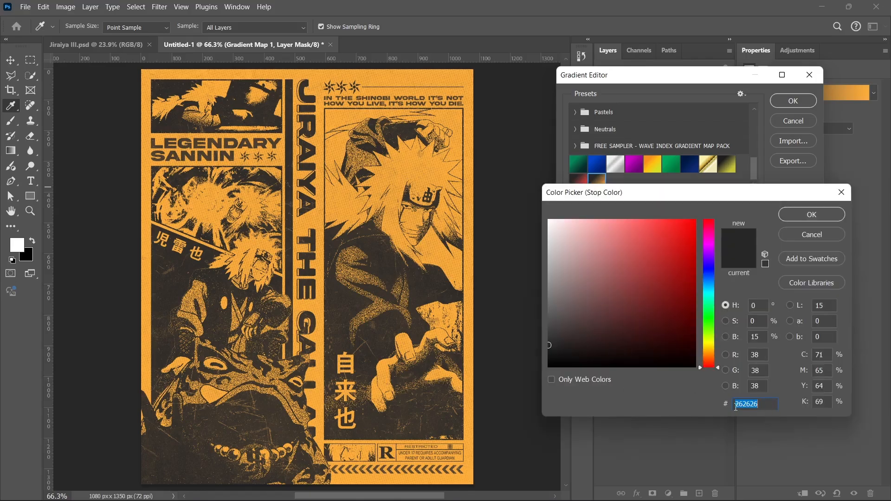
pyautogui.click(829, 218)
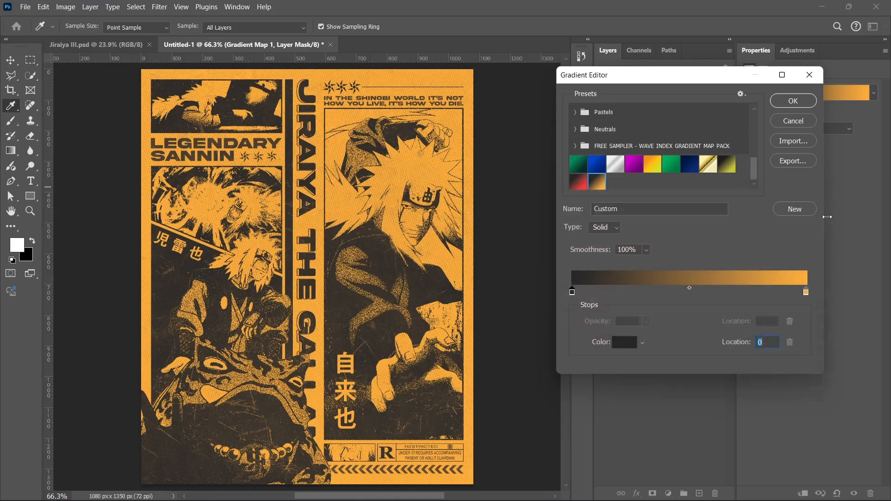
pyautogui.click(806, 295)
pyautogui.click(631, 345)
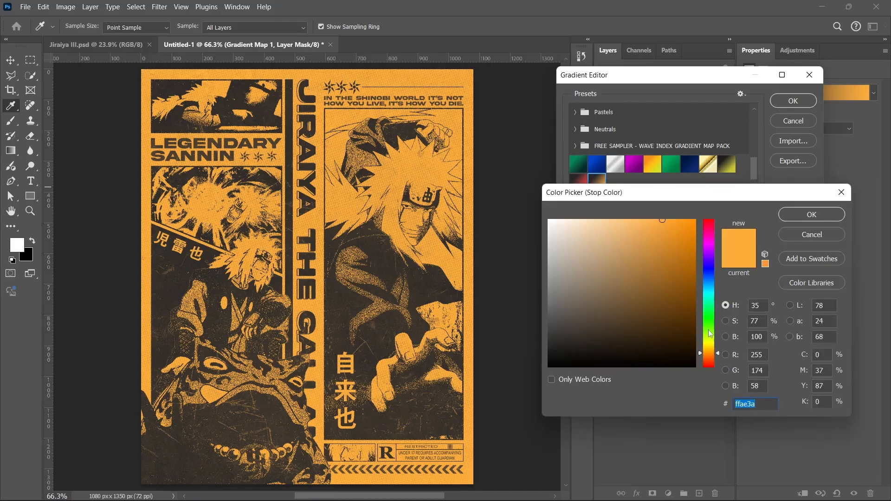
pyautogui.click(808, 215)
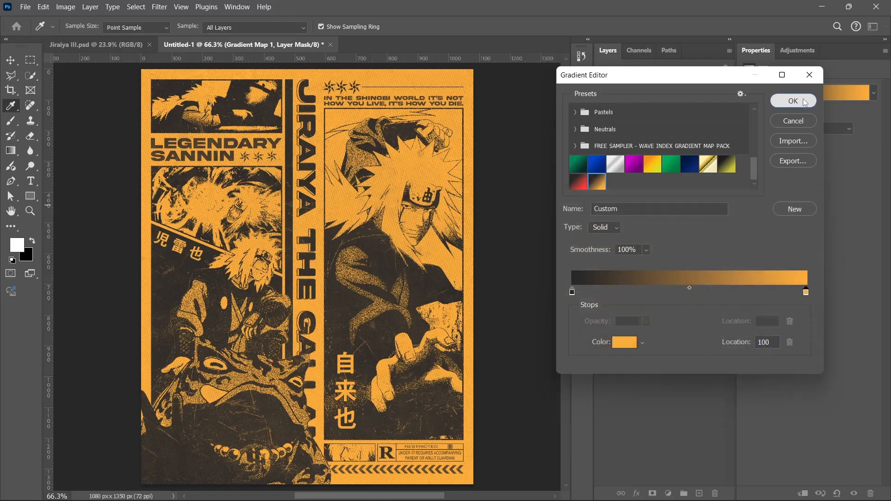
pyautogui.click(807, 103)
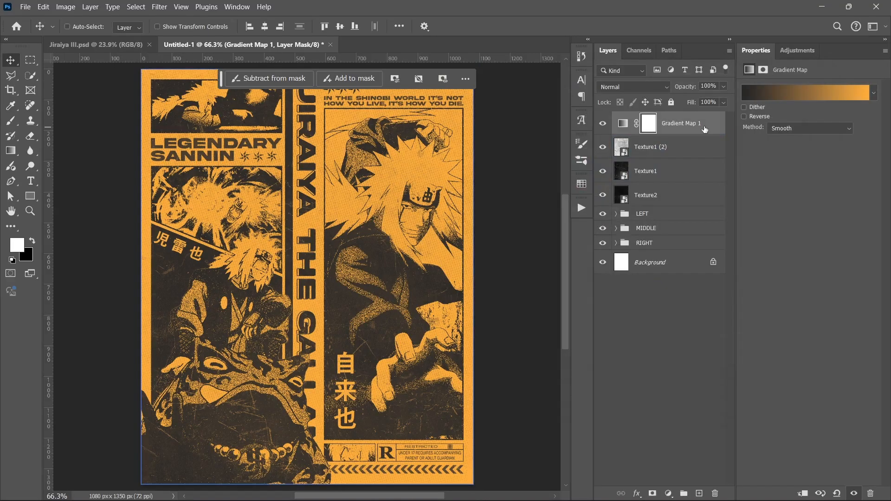
# Step: Stamp all visible layers into a new merged layer above the gradient map and convert it to a smart object
pyautogui.press('ctrl')
pyautogui.hotkey('ctrl', 'shift', 'alt', 'e')
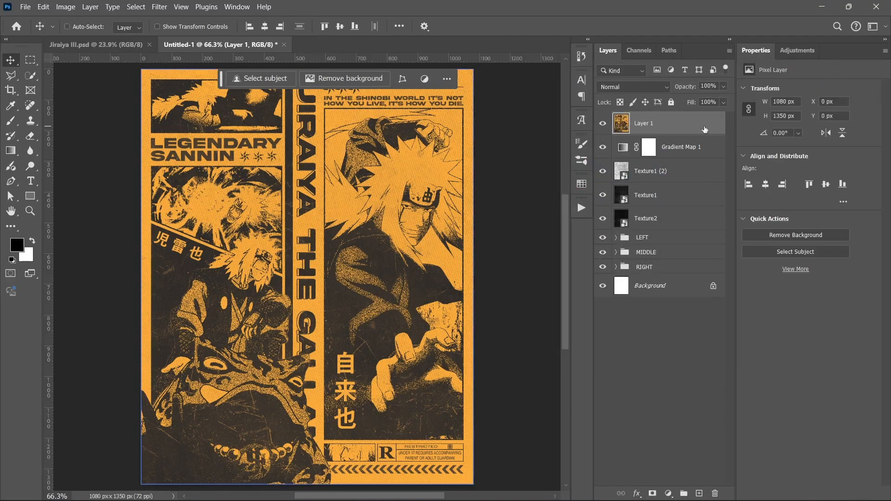
pyautogui.rightClick(704, 127)
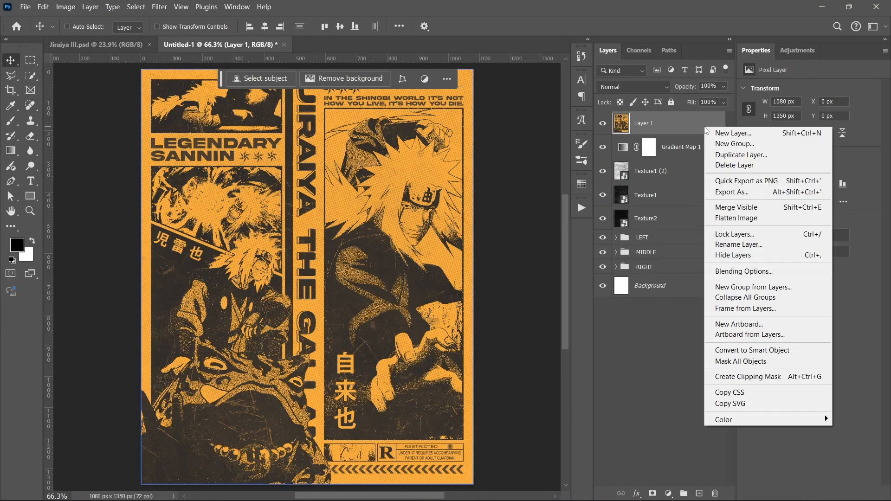
pyautogui.click(745, 356)
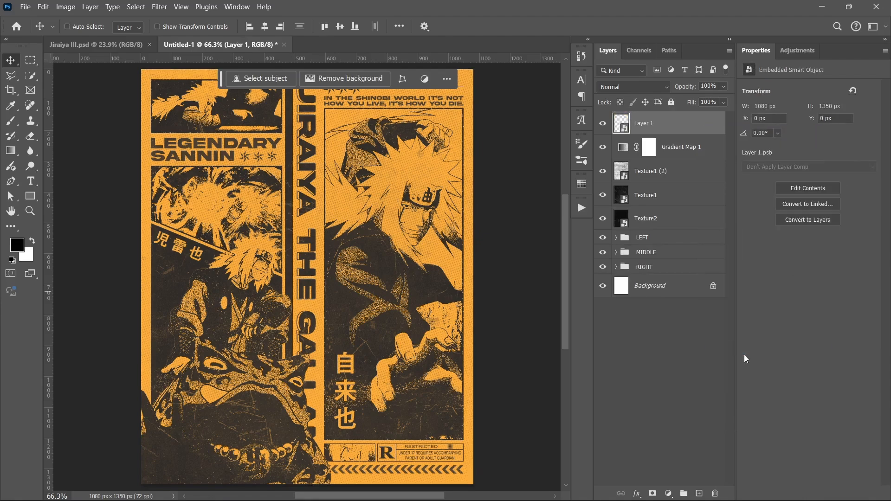
pyautogui.click(678, 146)
pyautogui.click(676, 124)
# Step: Open the Camera Raw filter on the merged smart object and set its vignette to -36
pyautogui.click(159, 6)
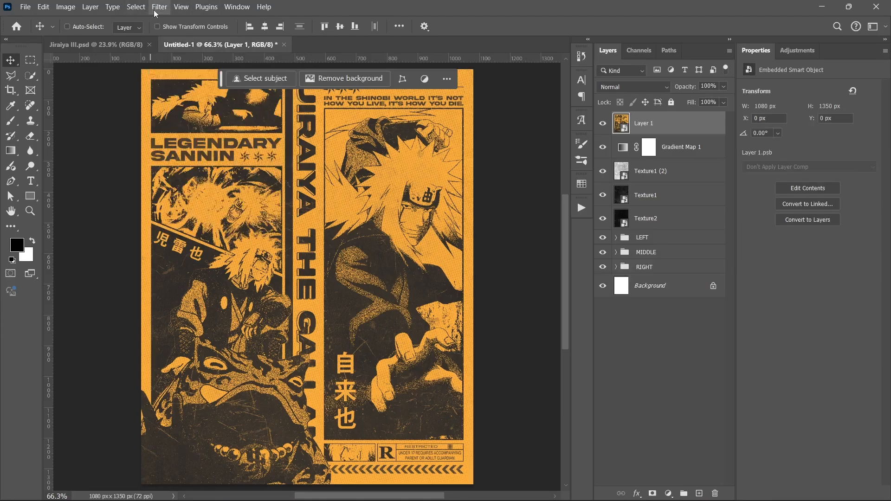
pyautogui.click(188, 88)
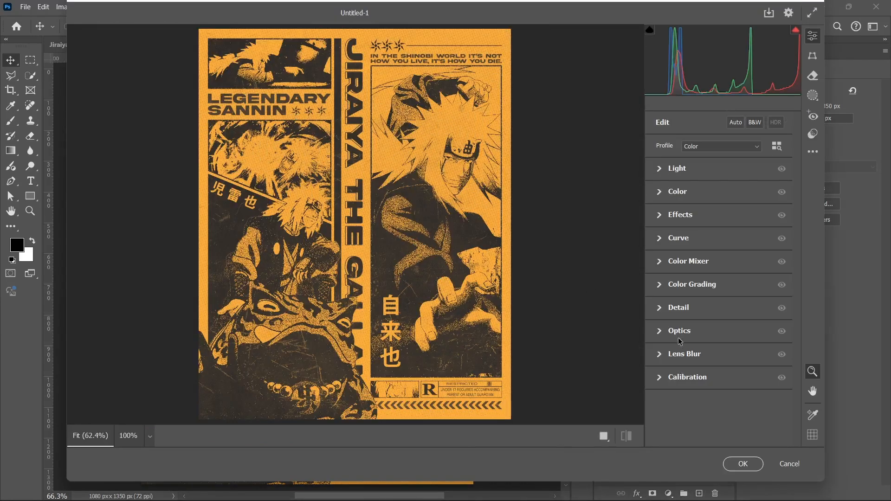
pyautogui.click(691, 311)
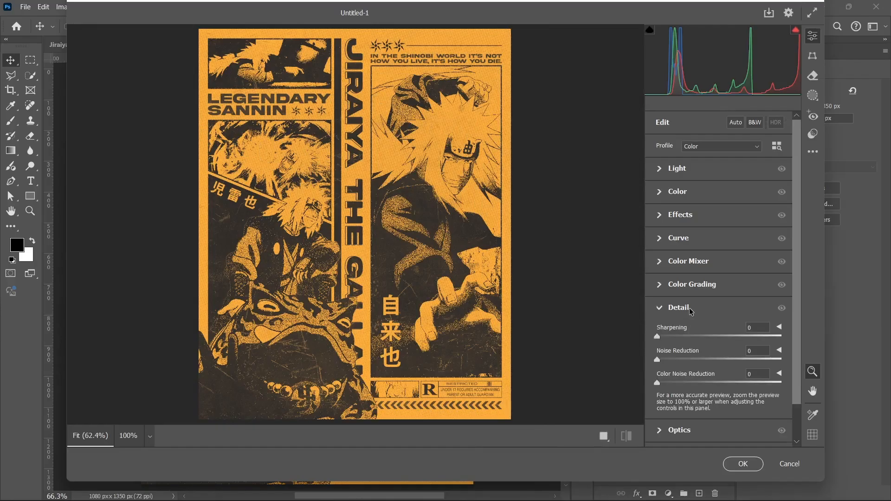
pyautogui.click(691, 311)
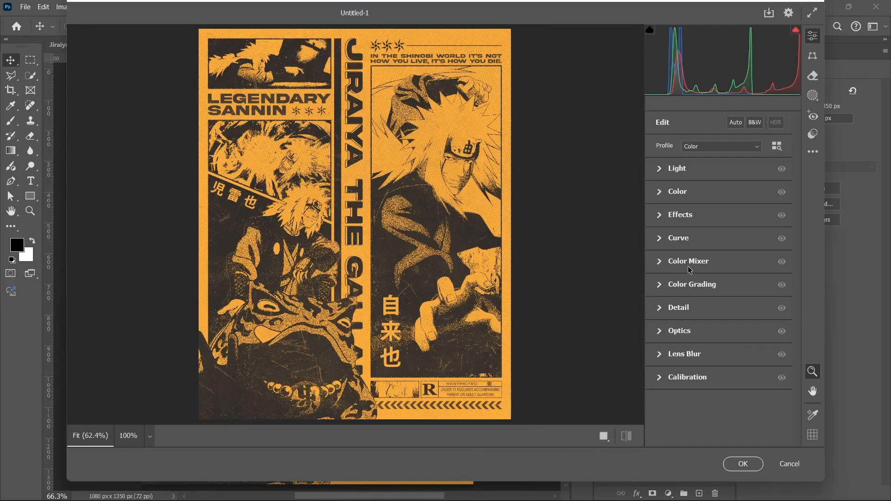
pyautogui.click(696, 216)
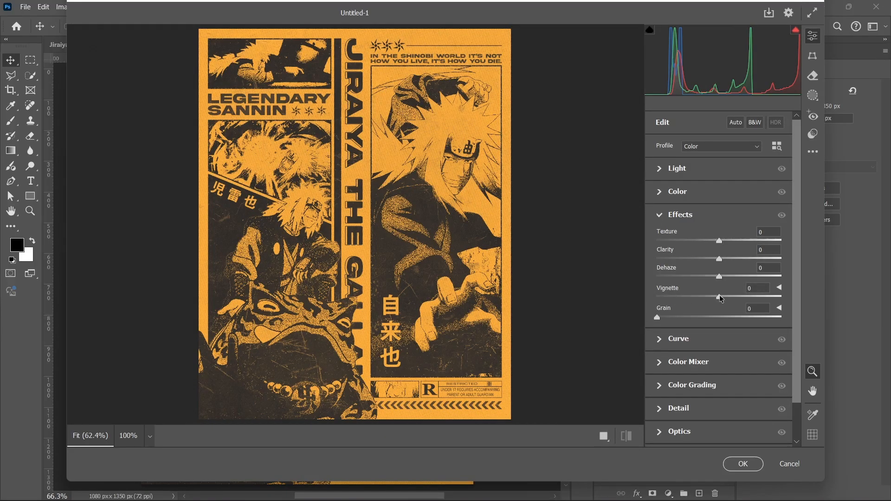
pyautogui.moveTo(719, 297); pyautogui.dragTo(698, 297)
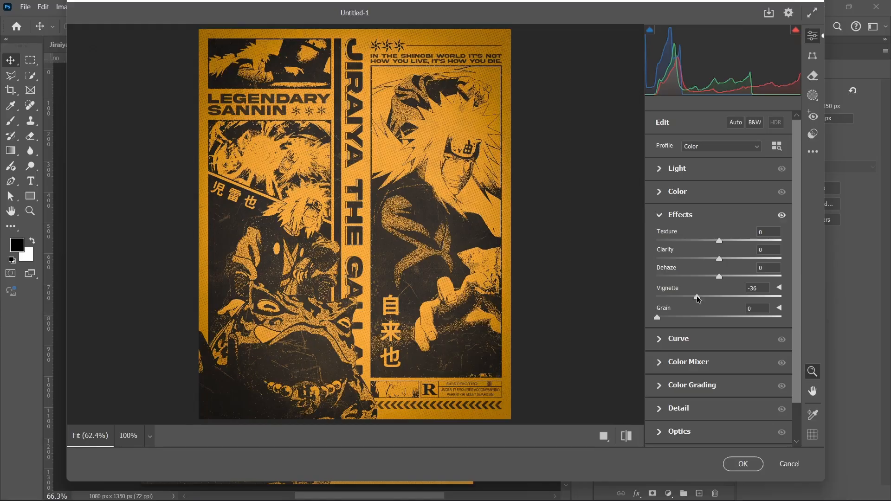
# Step: Refine the vignette with midpoint 54, roundness +7 and feather 62
pyautogui.click(780, 288)
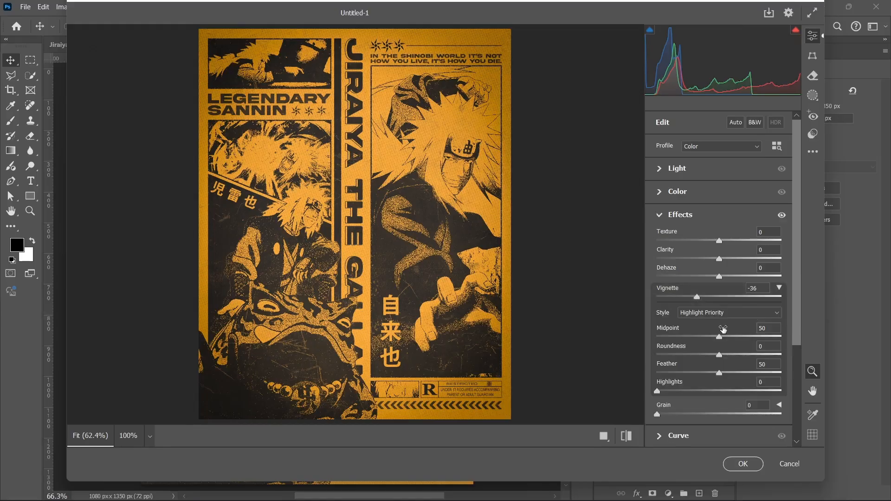
pyautogui.moveTo(720, 337); pyautogui.dragTo(737, 372)
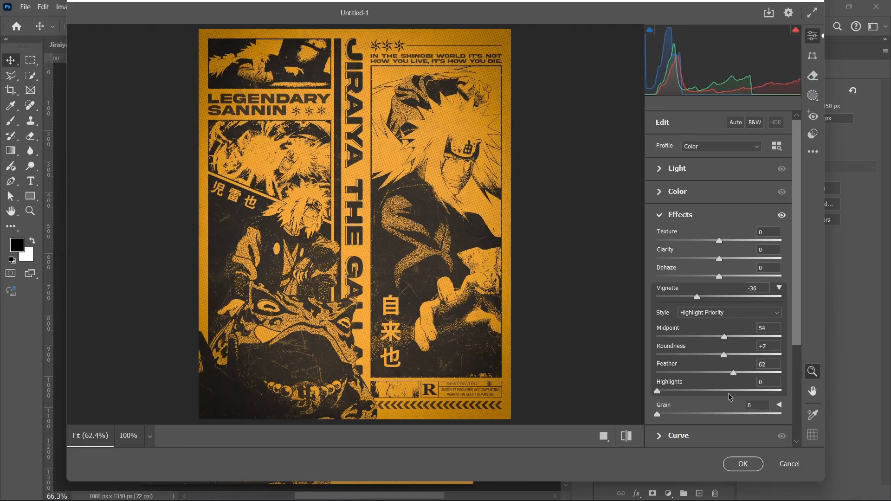
pyautogui.click(676, 216)
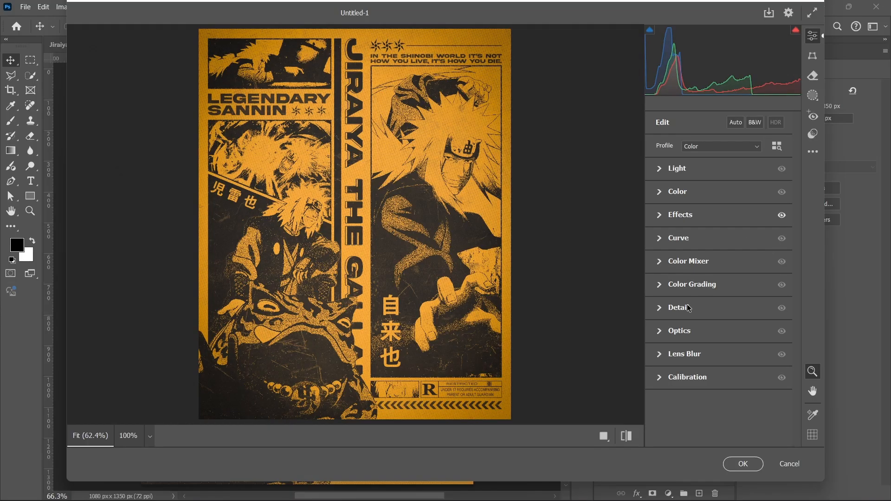
# Step: Set sharpening to 8, raise the texture slightly, and apply the Camera Raw filter, collapsing the layer's smart filter list
pyautogui.click(688, 308)
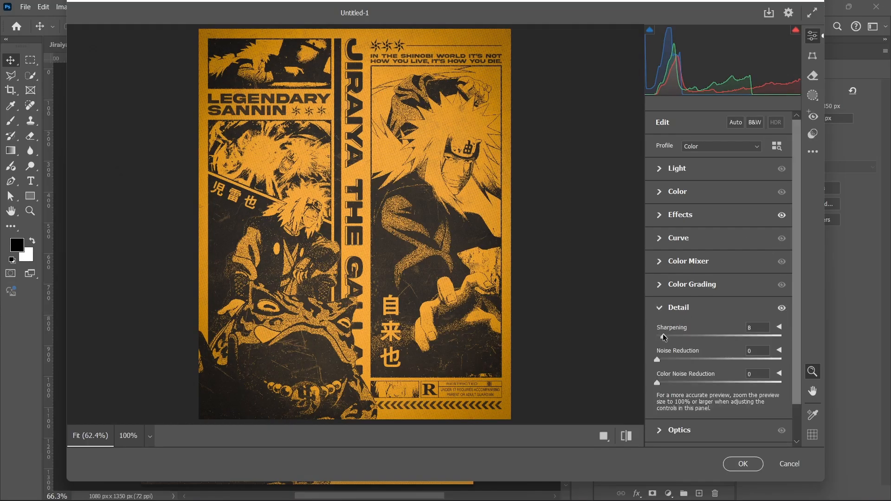
pyautogui.click(668, 360)
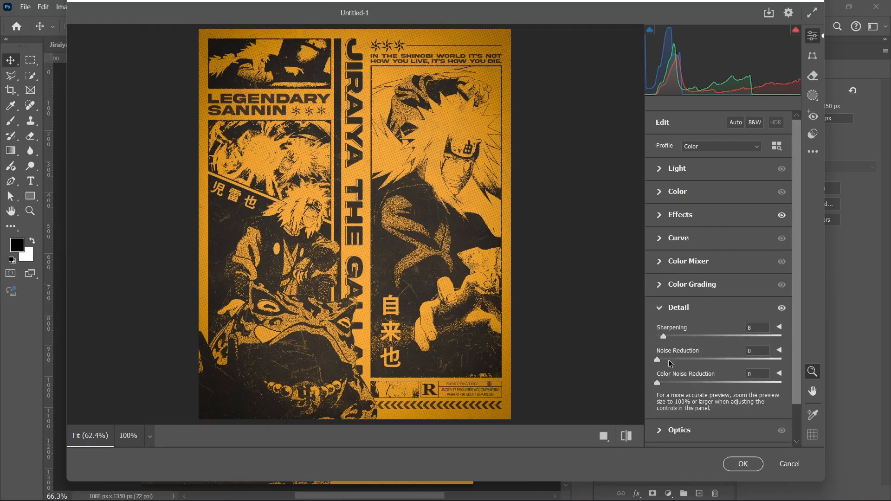
pyautogui.click(690, 308)
pyautogui.click(696, 221)
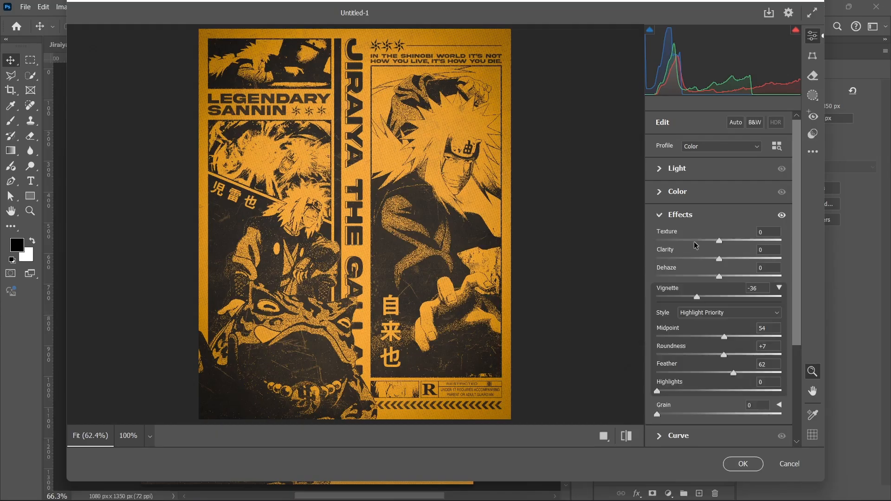
pyautogui.click(724, 241)
pyautogui.click(741, 463)
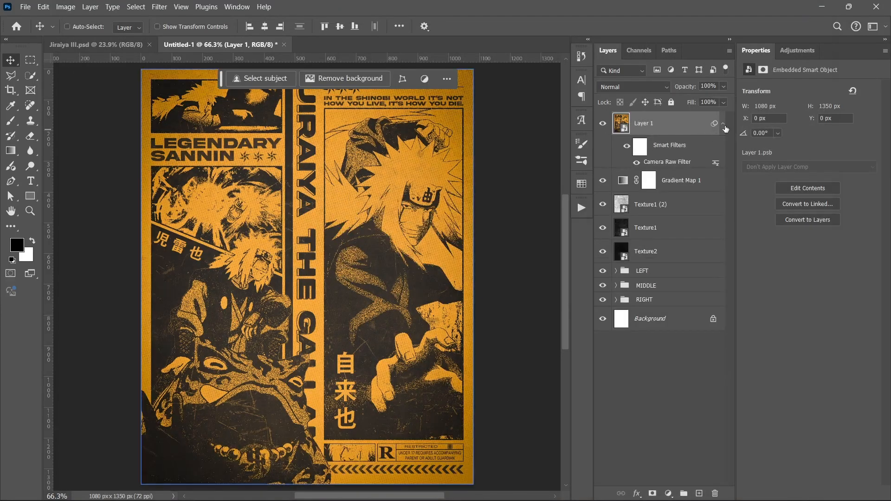
pyautogui.click(723, 123)
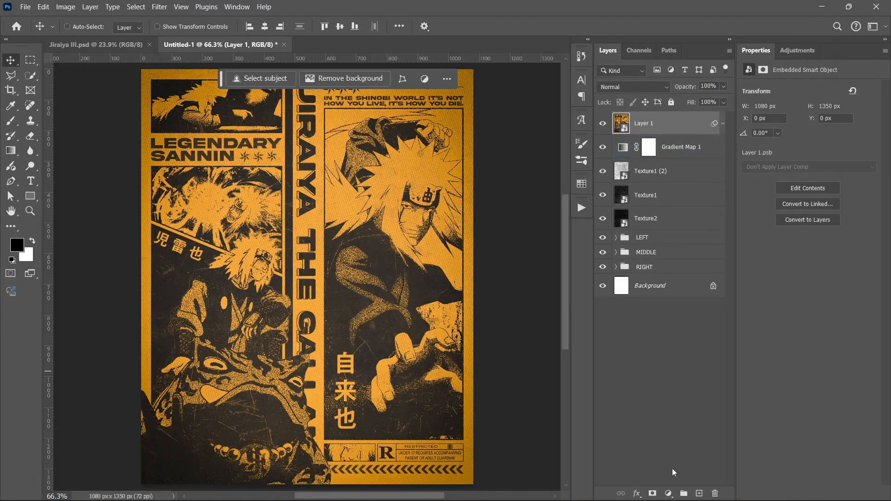
# Step: Add a Hue/Saturation adjustment layer above the merged layer with saturation -21
pyautogui.click(671, 494)
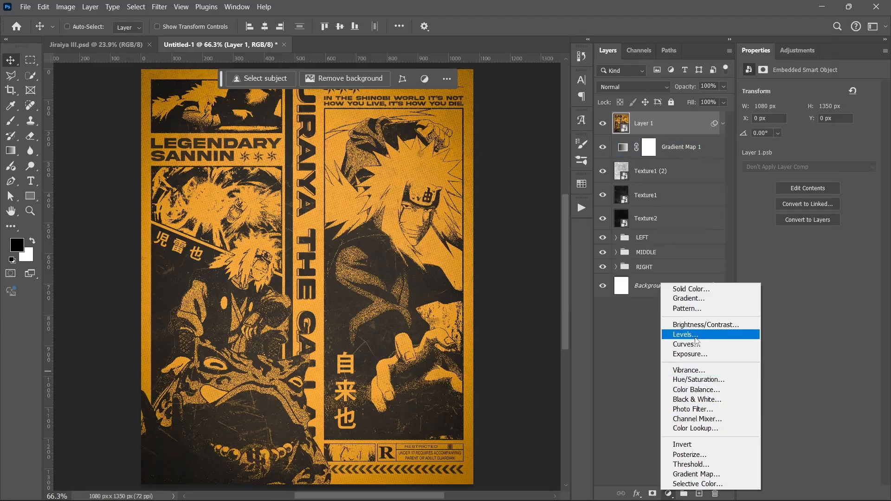
pyautogui.click(699, 380)
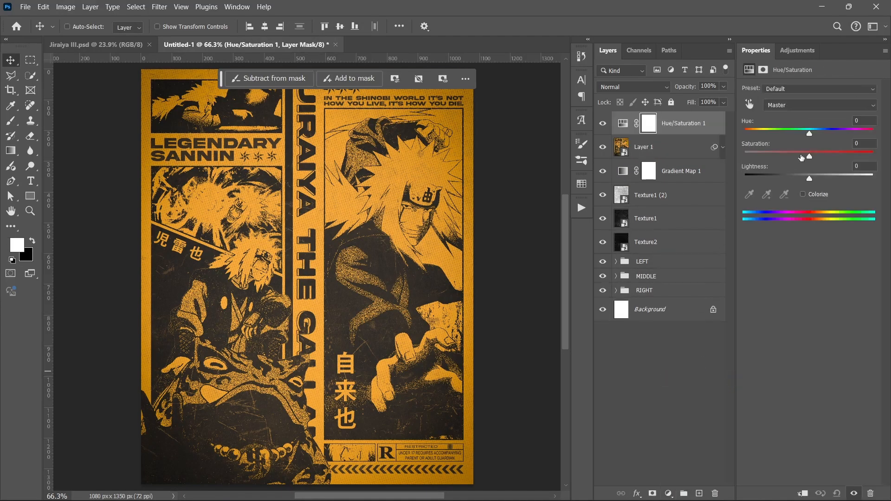
pyautogui.click(801, 156)
pyautogui.moveTo(800, 154); pyautogui.dragTo(796, 154)
# Step: Add an Exposure adjustment layer above Hue/Saturation with exposure +0.45, and deselect it
pyautogui.click(668, 494)
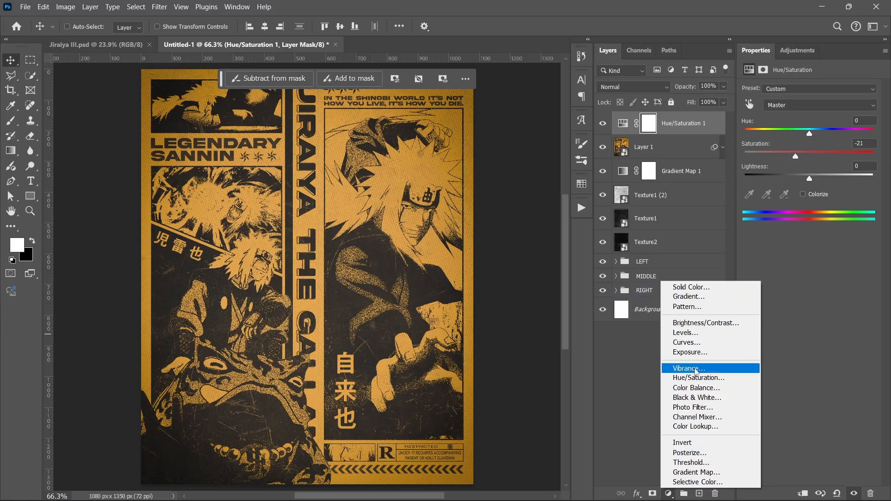
pyautogui.click(690, 352)
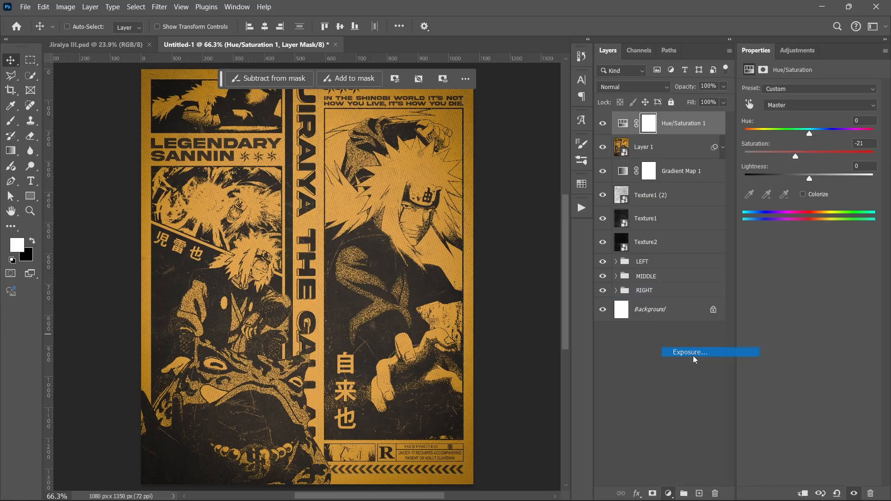
pyautogui.moveTo(809, 118); pyautogui.dragTo(814, 118)
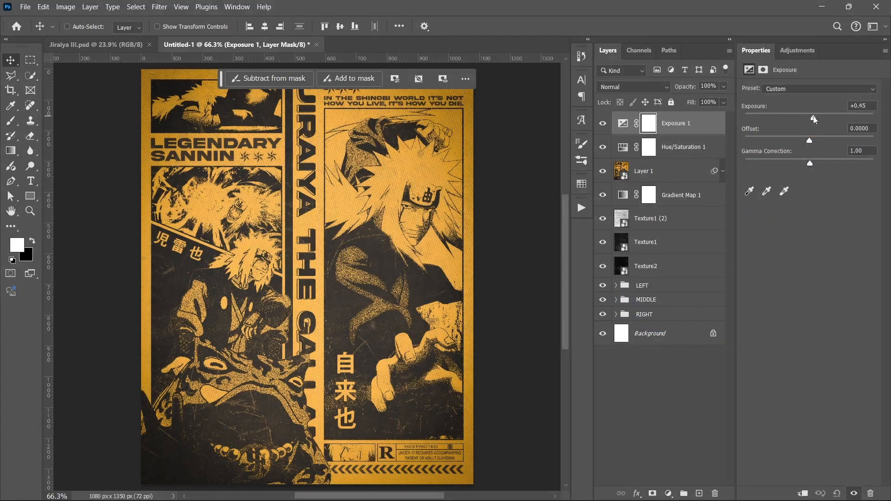
pyautogui.click(659, 386)
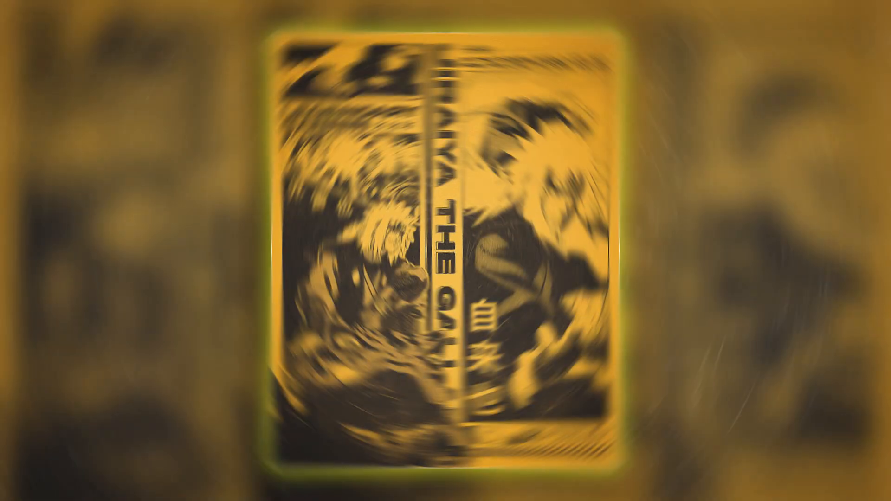